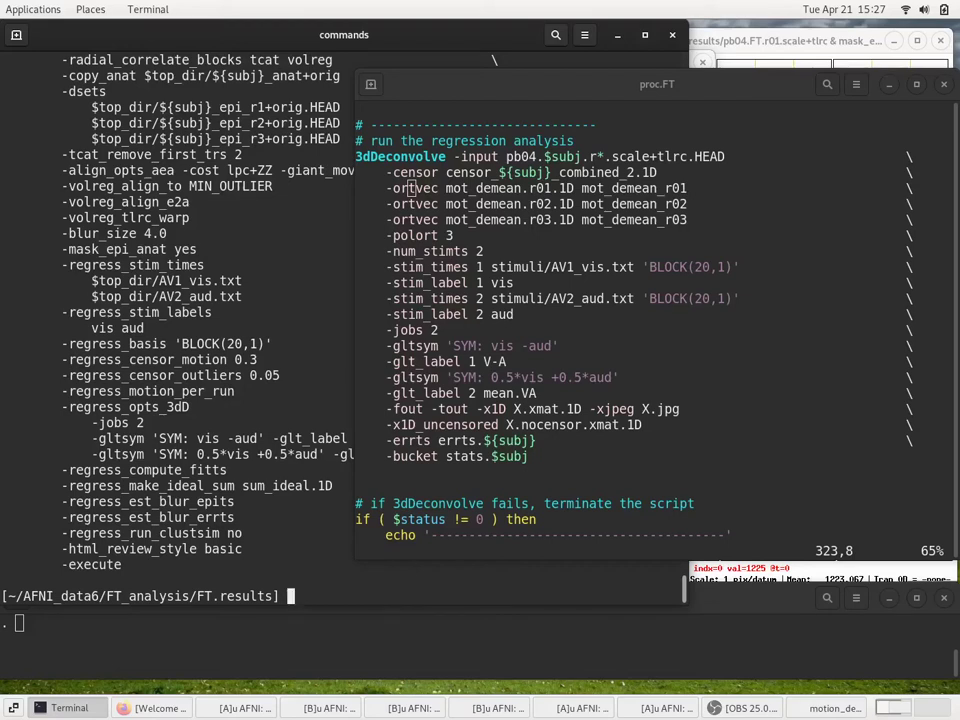
# Step: Review the 3dDeconvolve block in proc.FT, then quit vim with :q
pyautogui.click(439, 551)
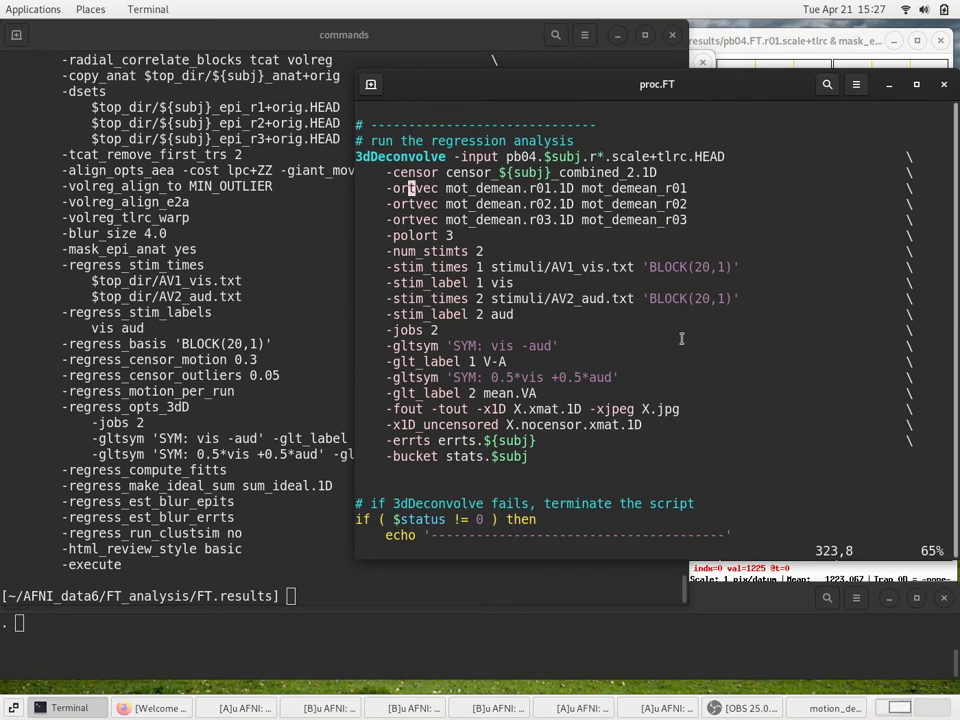
pyautogui.click(808, 670)
pyautogui.click(824, 710)
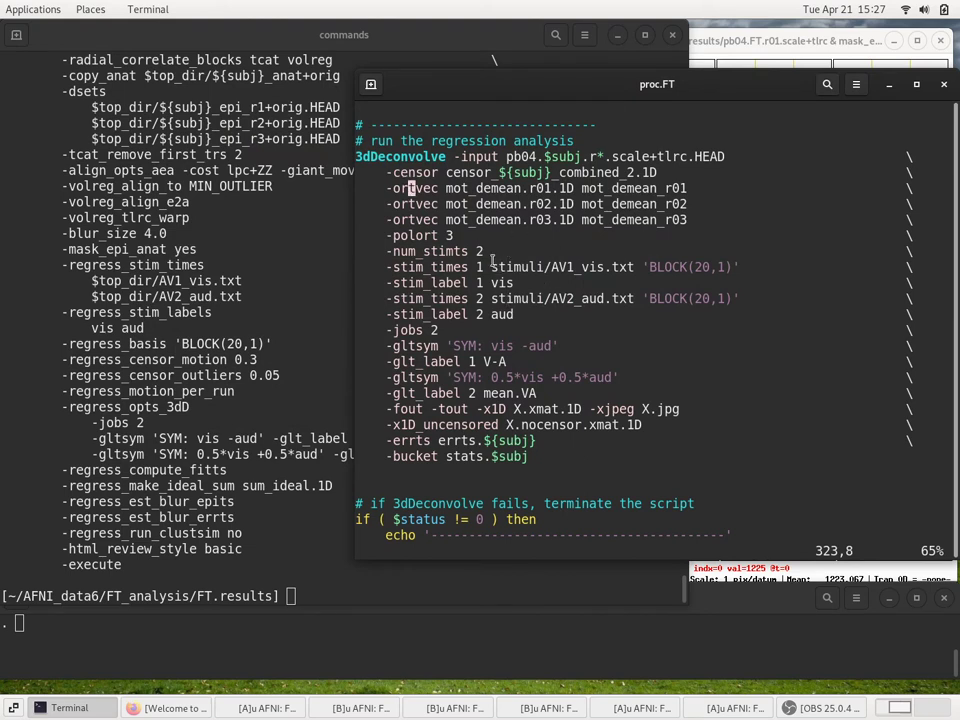
pyautogui.write(':q')
pyautogui.press('Return')
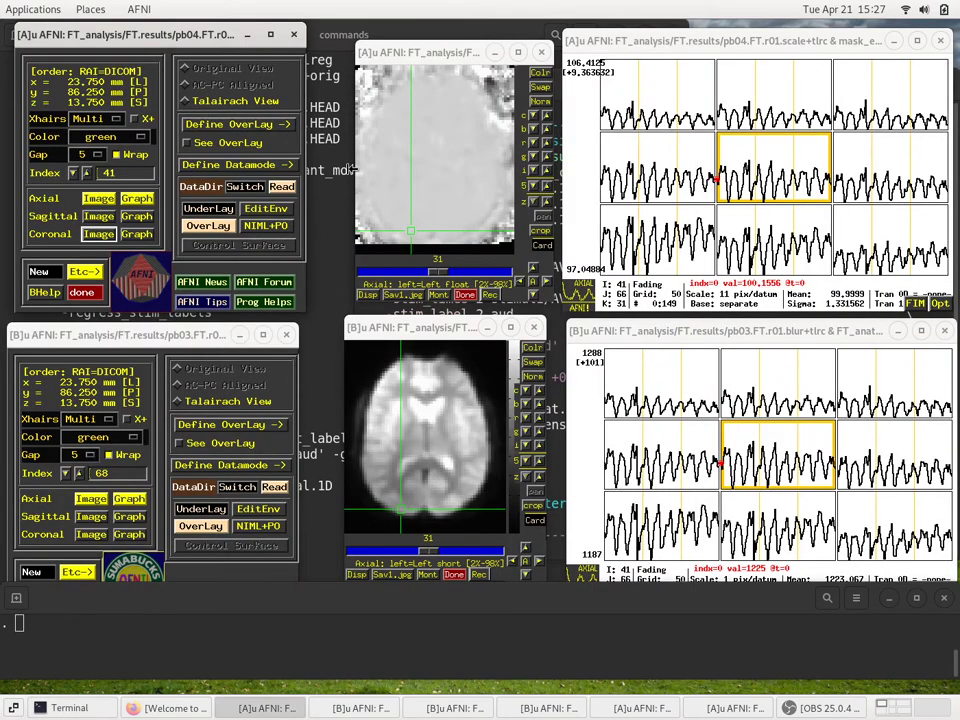
# Step: Shift viewer B's image, graph and control windows down out of the way
pyautogui.click(462, 332)
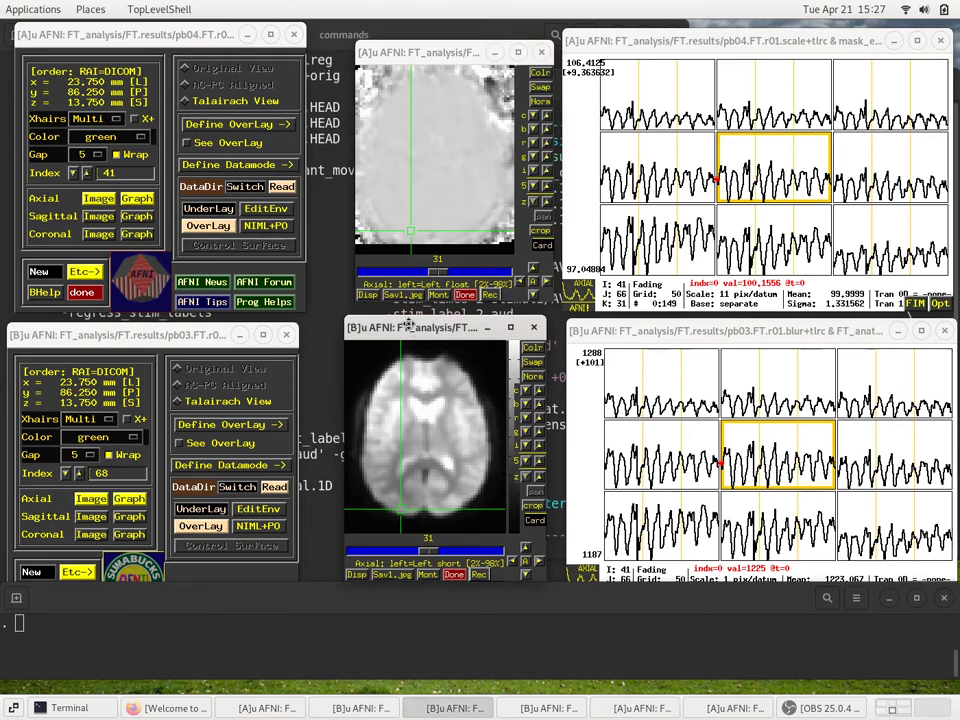
pyautogui.moveTo(410, 330); pyautogui.dragTo(395, 366)
pyautogui.moveTo(617, 328); pyautogui.dragTo(601, 363)
pyautogui.moveTo(166, 336); pyautogui.dragTo(184, 358)
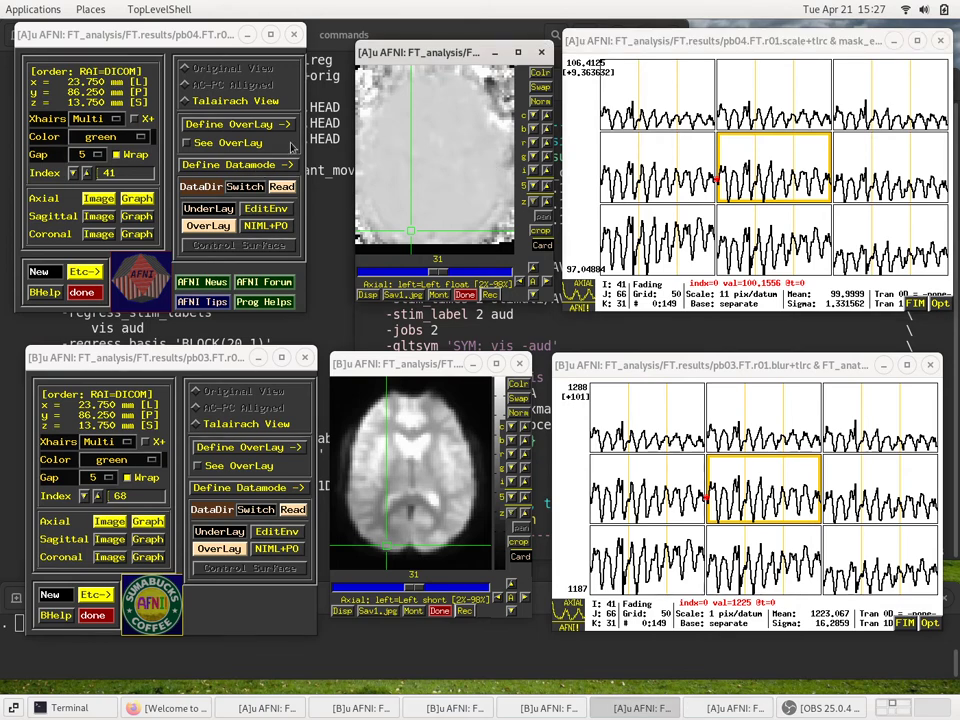
# Step: Make anat_w_skull_warped the underlay for controller A
pyautogui.click(205, 208)
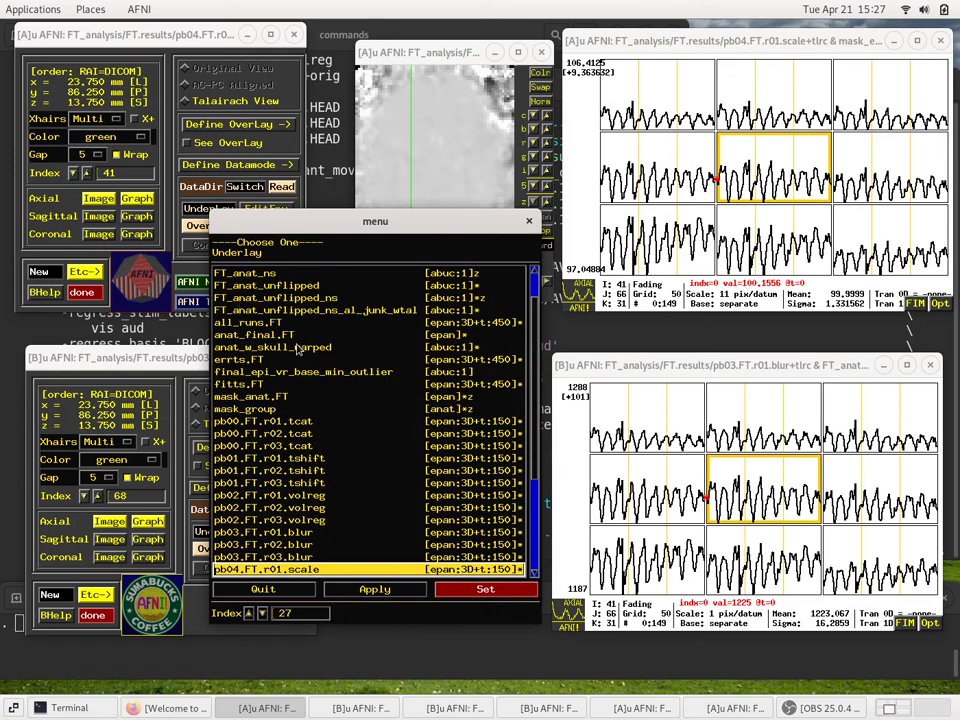
pyautogui.click(290, 347)
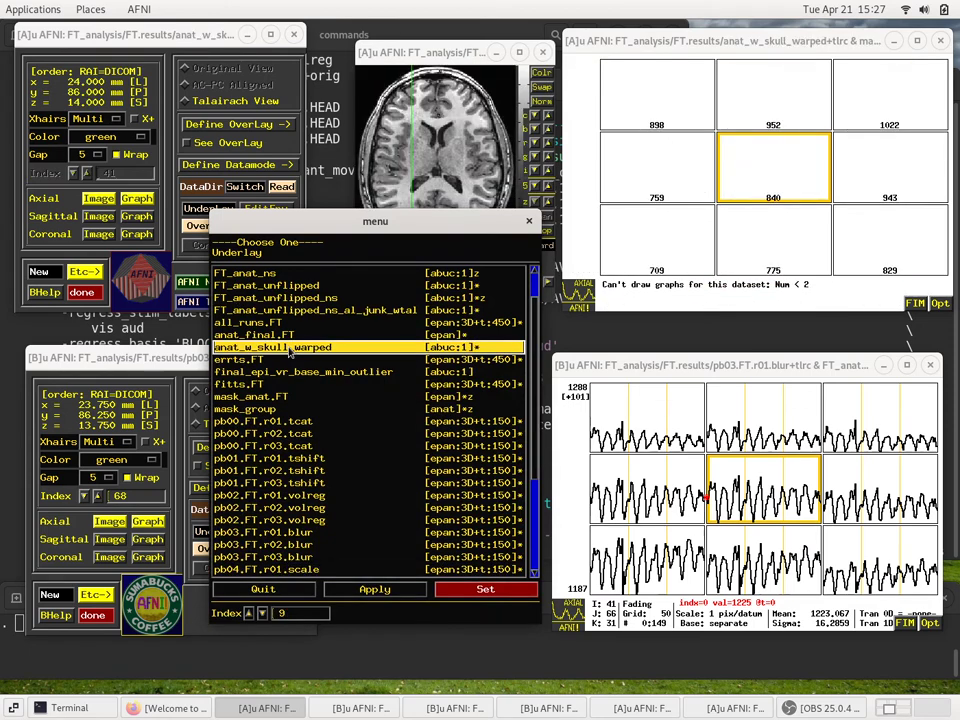
pyautogui.click(455, 590)
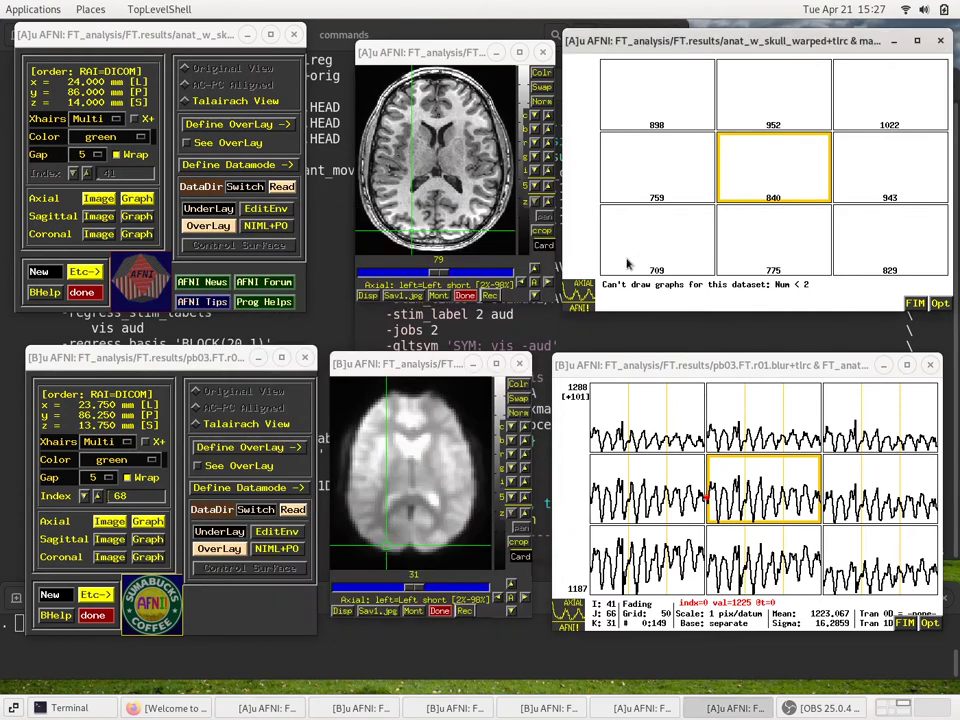
# Step: Close viewer A's graph window and load stats.FT as controller A's overlay
pyautogui.press('q')
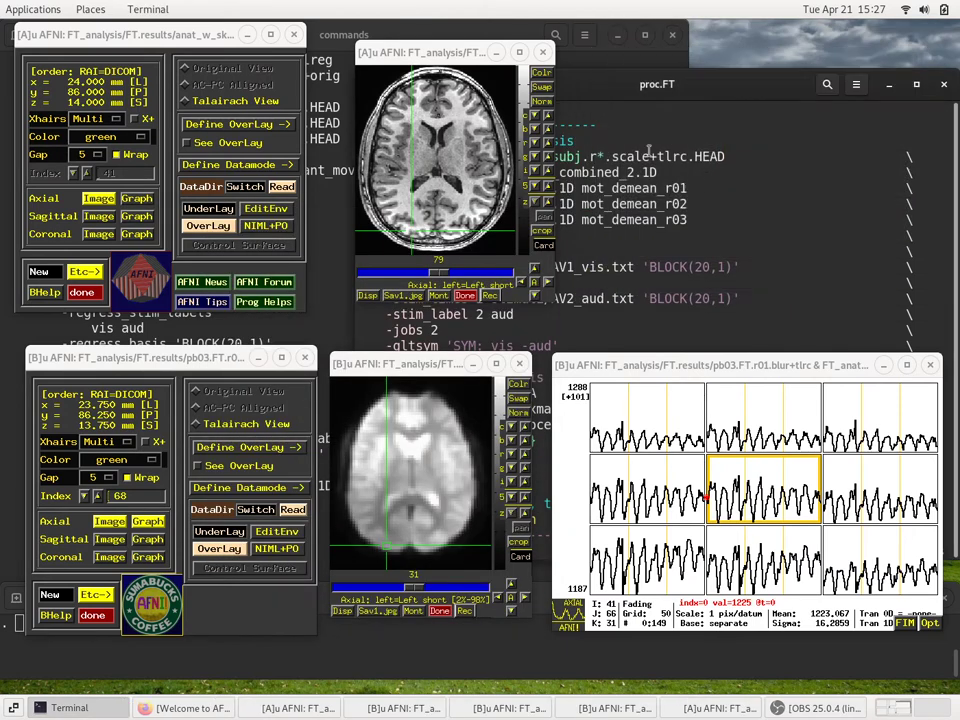
pyautogui.click(141, 171)
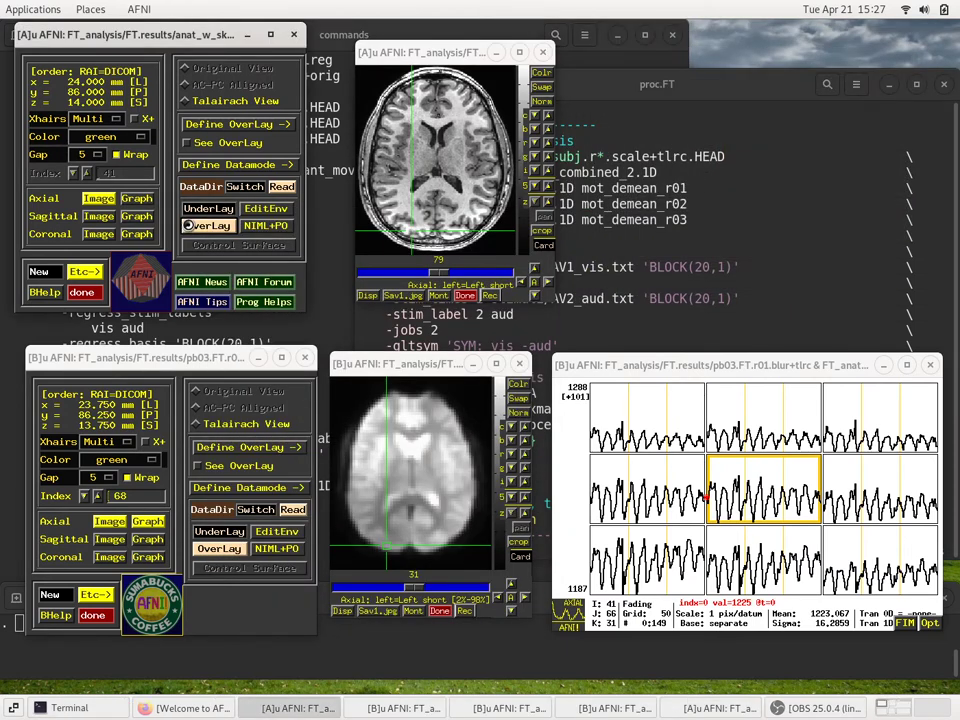
pyautogui.click(207, 225)
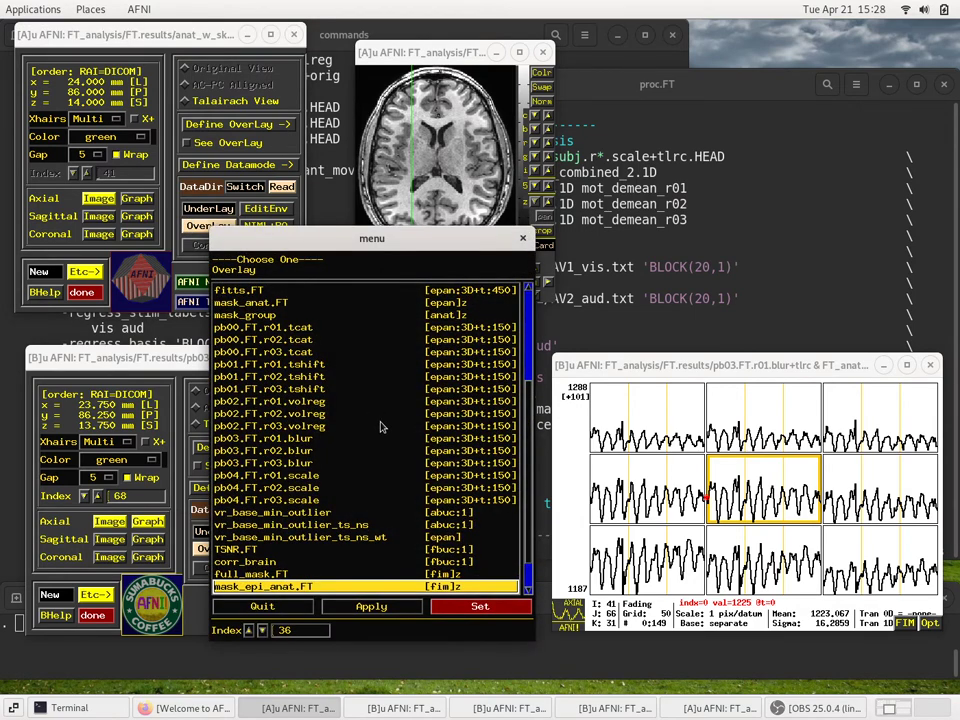
pyautogui.scroll(-1, 380, 427)
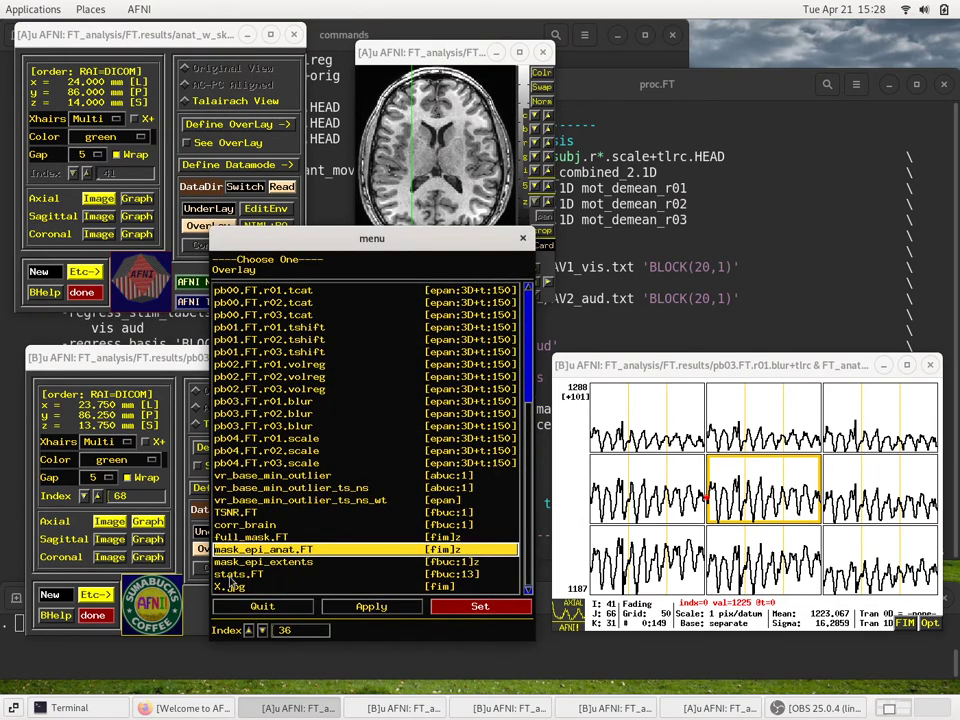
pyautogui.click(228, 576)
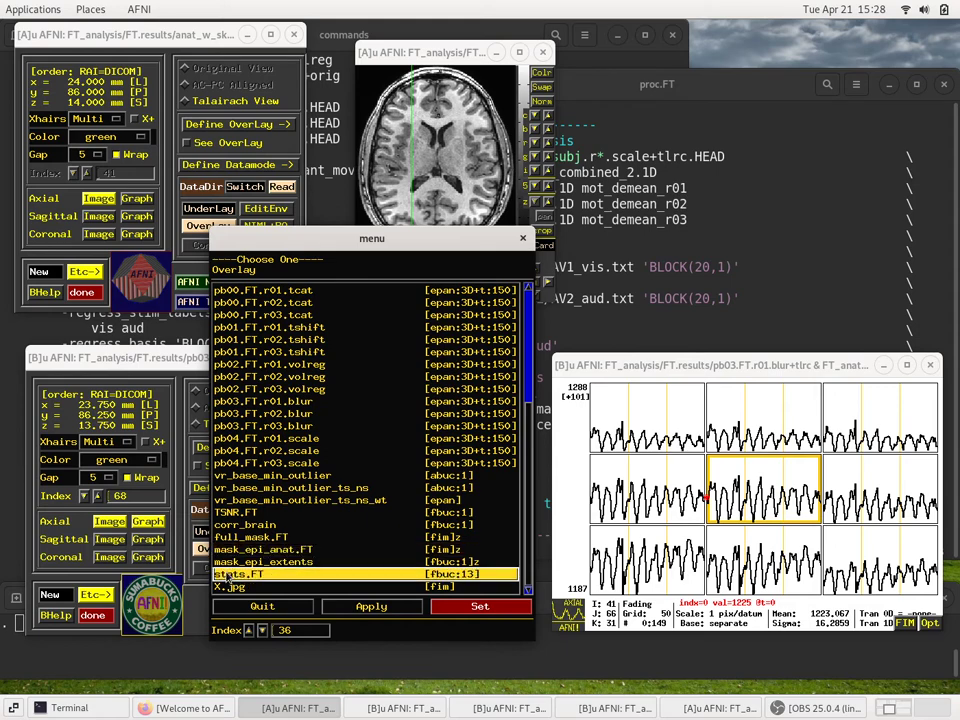
pyautogui.click(462, 607)
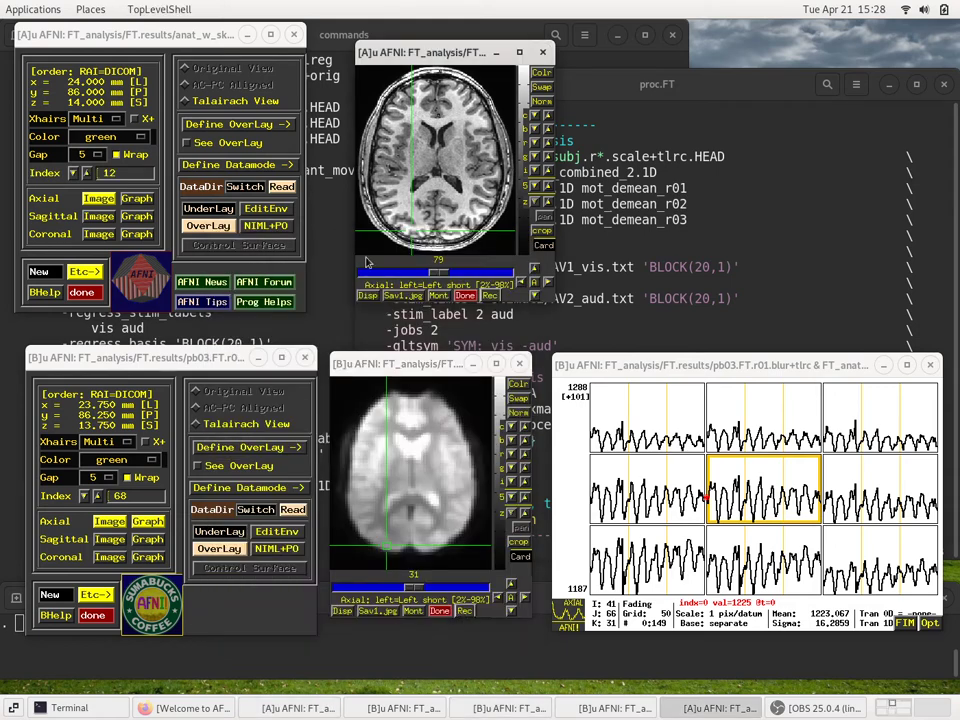
# Step: Open sagittal and coronal views and arrange them beside the axial view
pyautogui.click(98, 216)
pyautogui.moveTo(120, 221); pyautogui.dragTo(582, 88)
pyautogui.moveTo(387, 57); pyautogui.dragTo(360, 64)
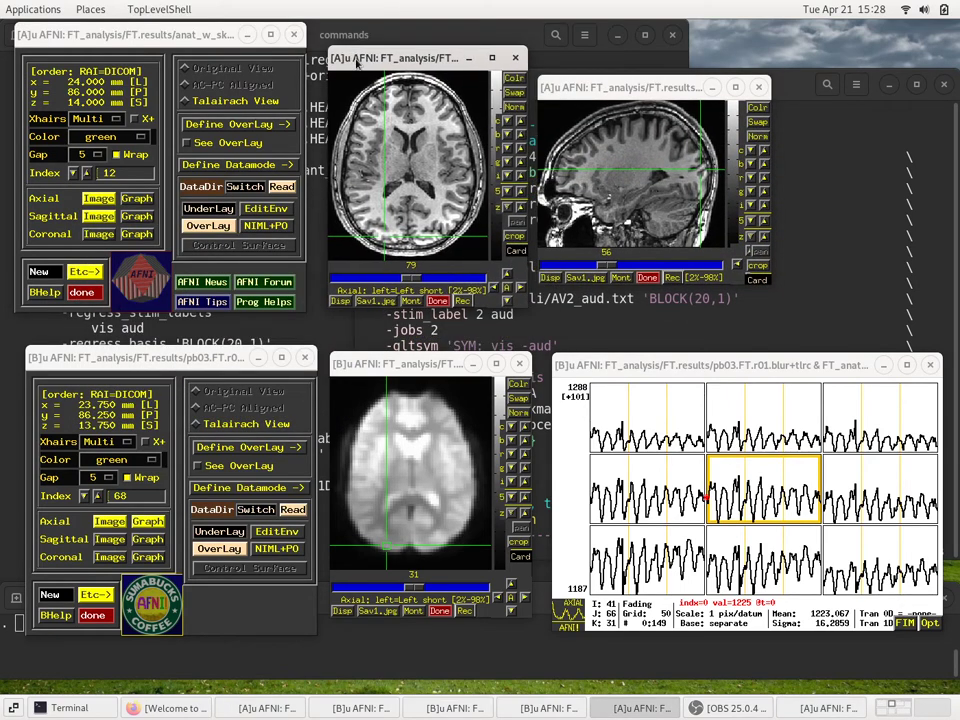
pyautogui.click(100, 233)
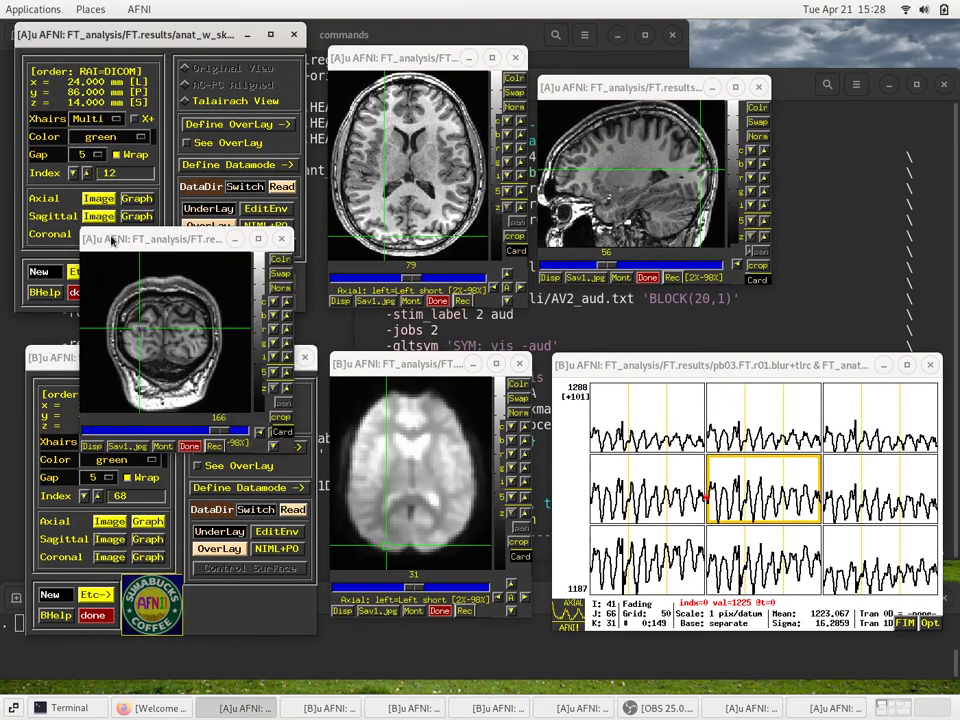
pyautogui.moveTo(113, 240); pyautogui.dragTo(768, 78)
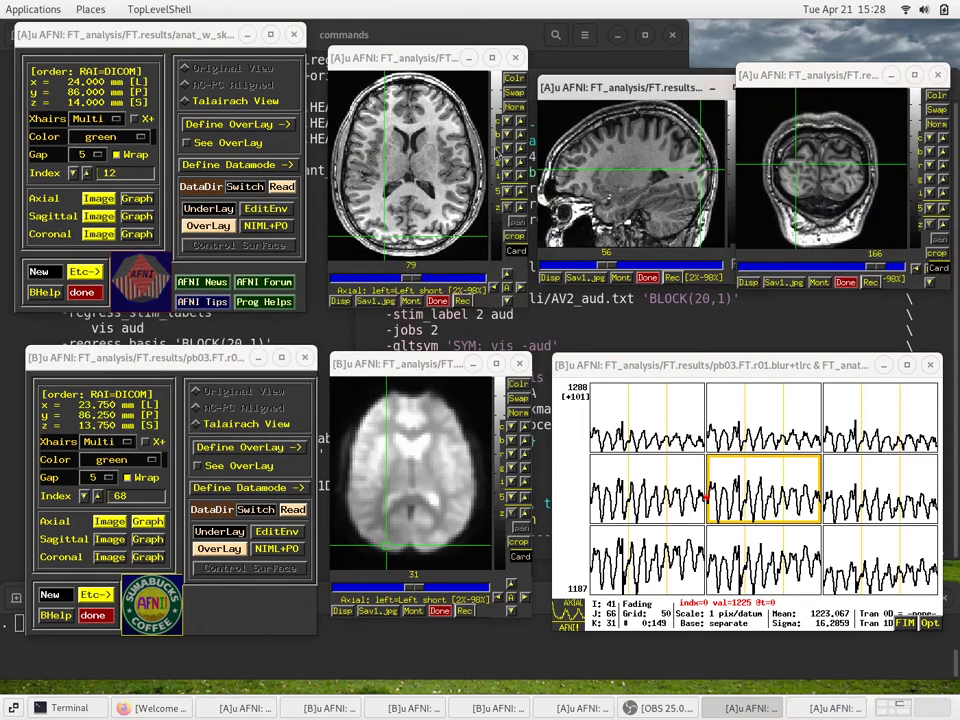
# Step: Turn on See OverLay to colour stats.FT on all views, and open Define OverLay
pyautogui.click(230, 145)
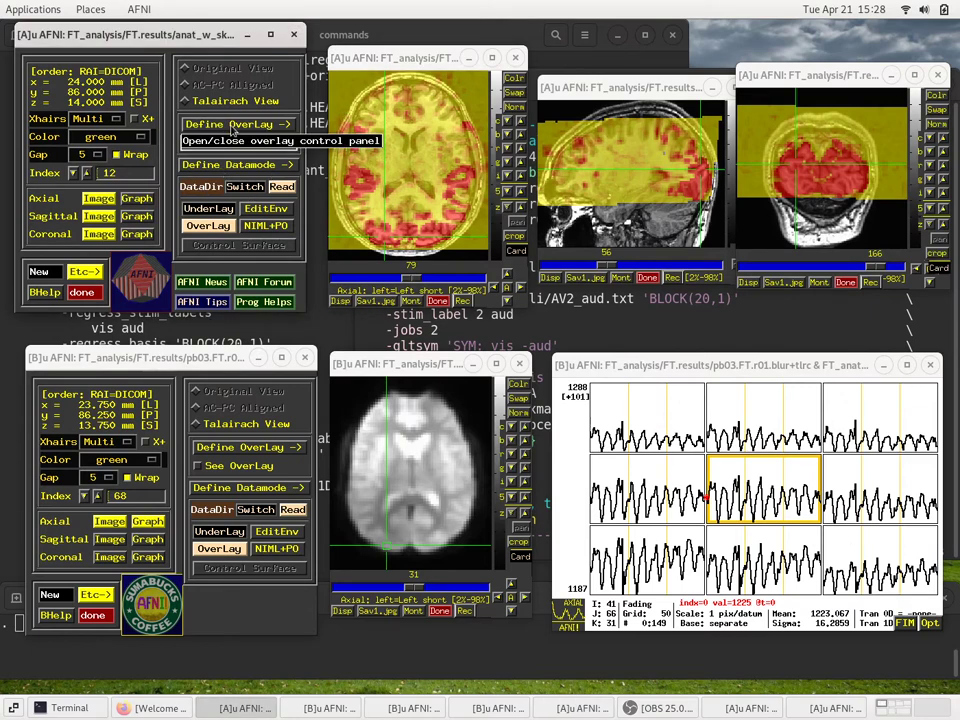
pyautogui.click(221, 129)
pyautogui.click(221, 129)
pyautogui.click(222, 130)
pyautogui.click(221, 130)
pyautogui.click(221, 130)
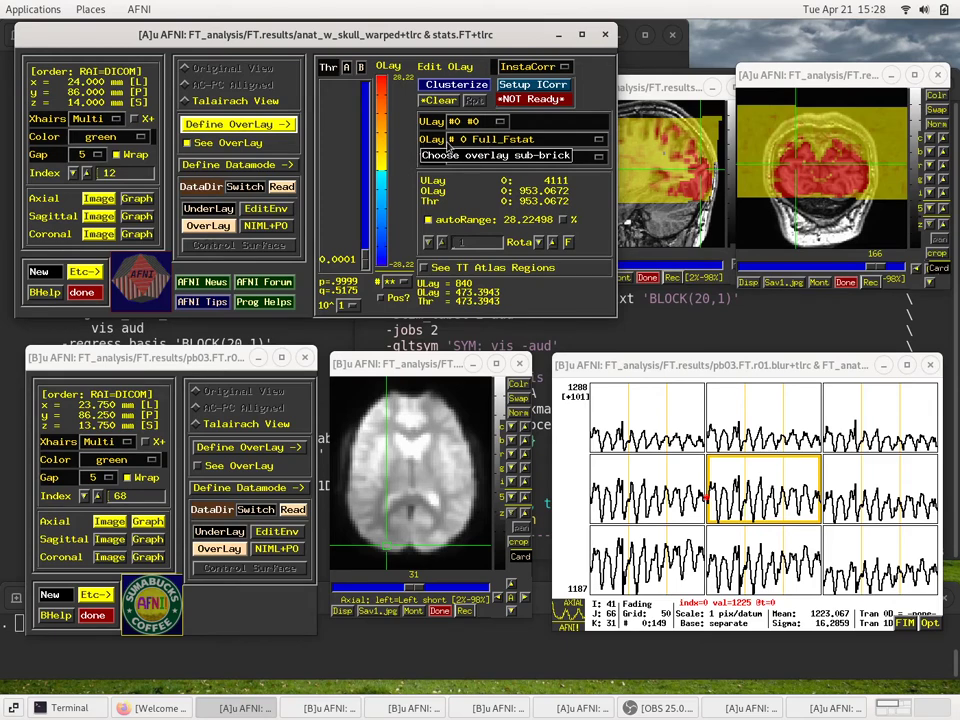
pyautogui.click(470, 147)
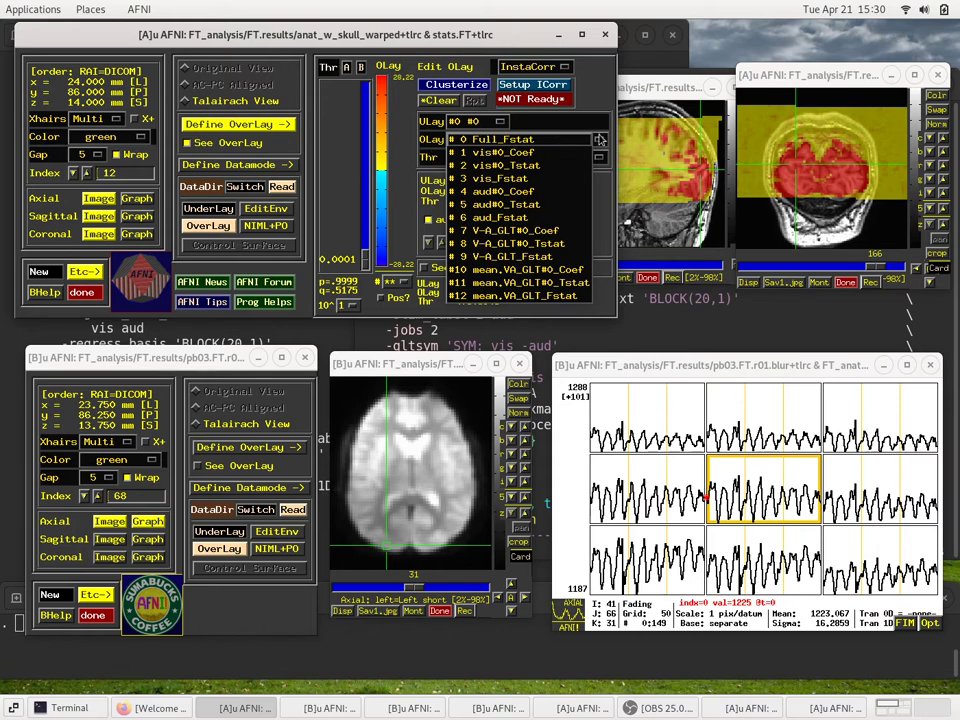
pyautogui.click(598, 140)
pyautogui.click(598, 140)
pyautogui.click(598, 140)
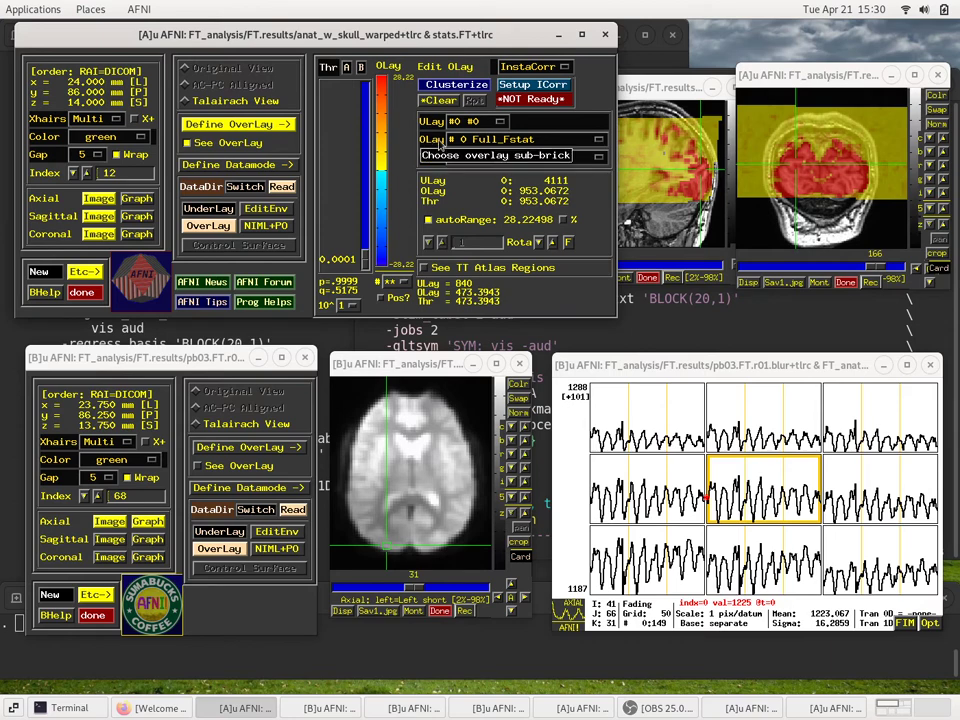
pyautogui.click(598, 147)
pyautogui.click(600, 141)
pyautogui.rightClick(437, 145)
pyautogui.moveTo(561, 146); pyautogui.dragTo(619, 111)
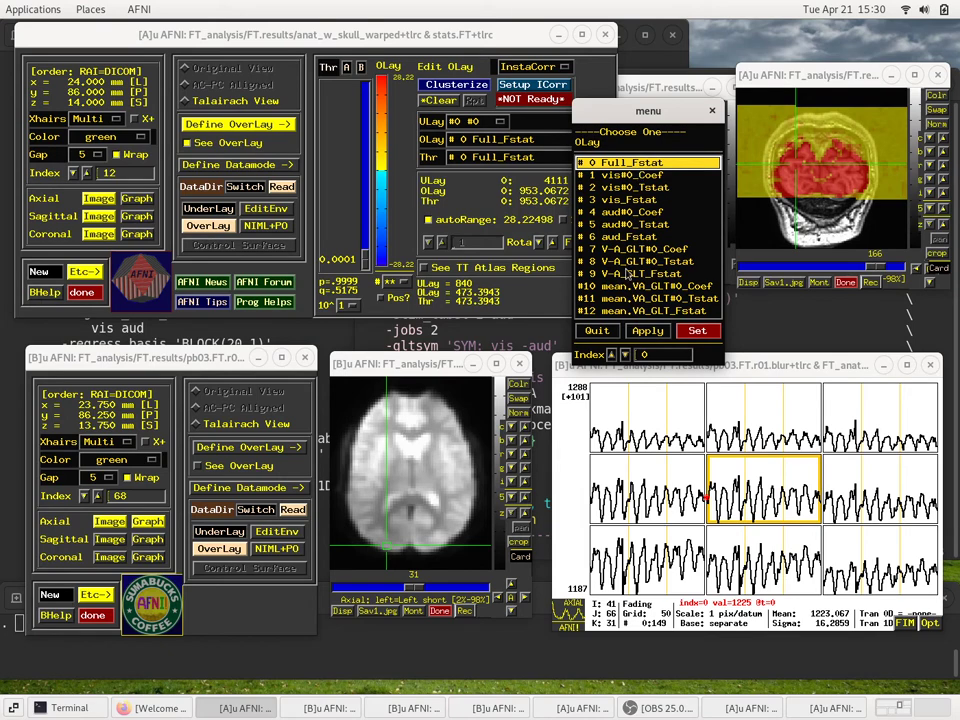
pyautogui.click(596, 333)
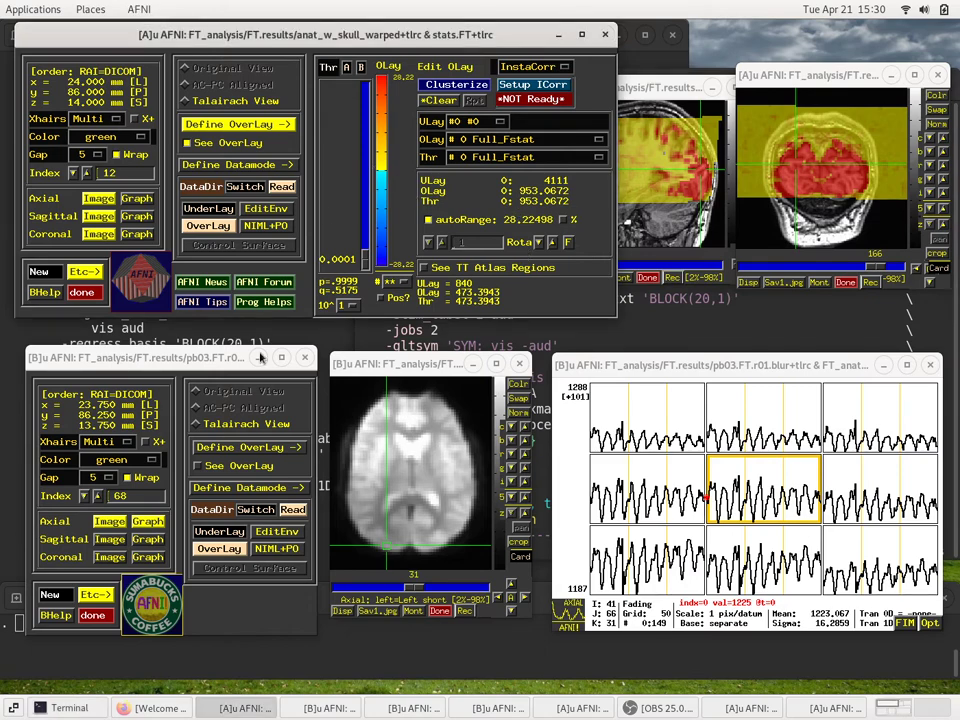
# Step: List the results folder and show the basic 3dinfo header of stats.FT+tlrc
pyautogui.click(253, 360)
pyautogui.click(240, 322)
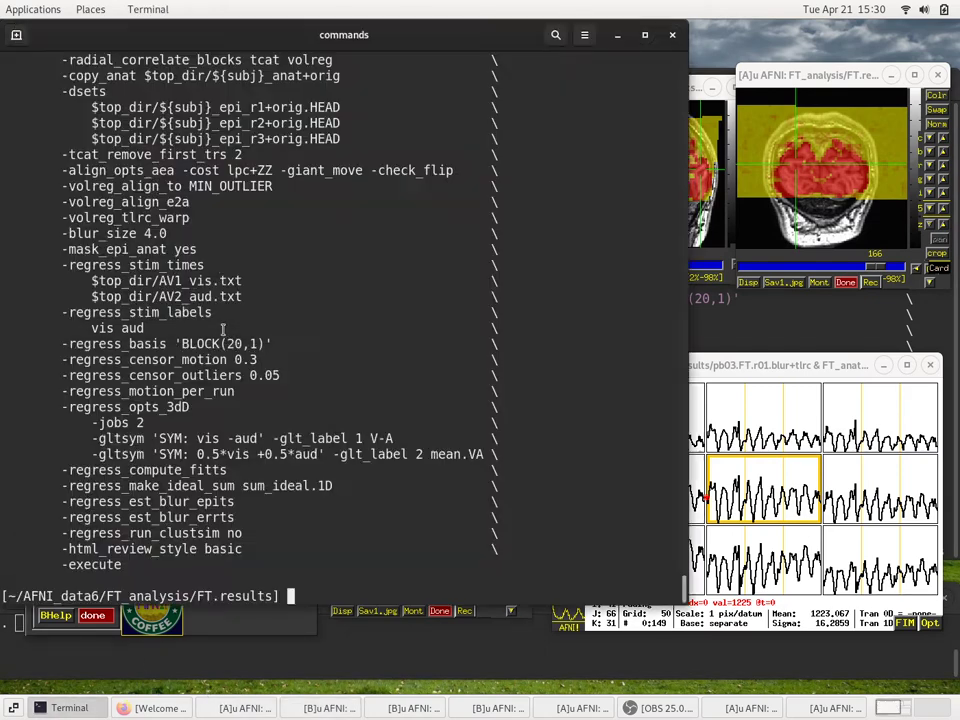
pyautogui.write('ls')
pyautogui.press('Return')
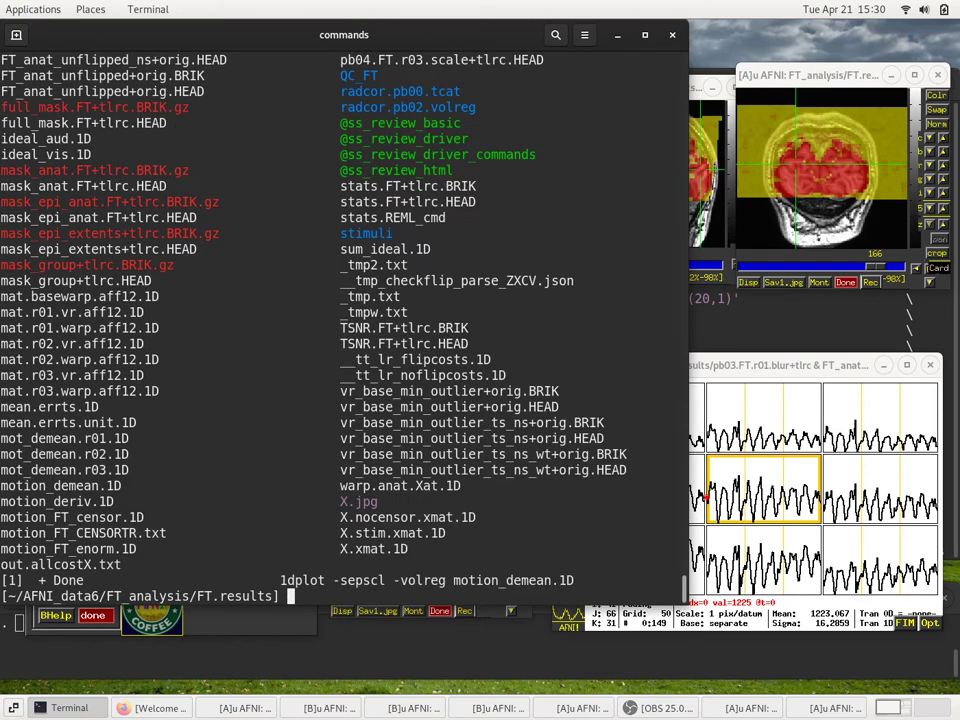
pyautogui.write('3dinfo stat')
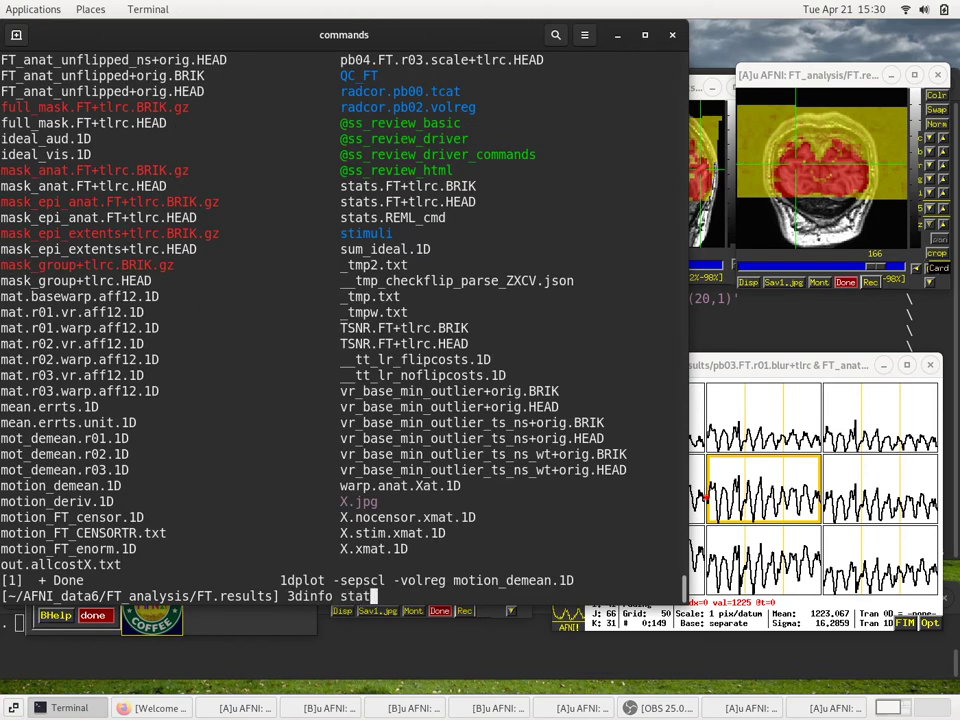
pyautogui.write('s.FT')
pyautogui.press('Tab')
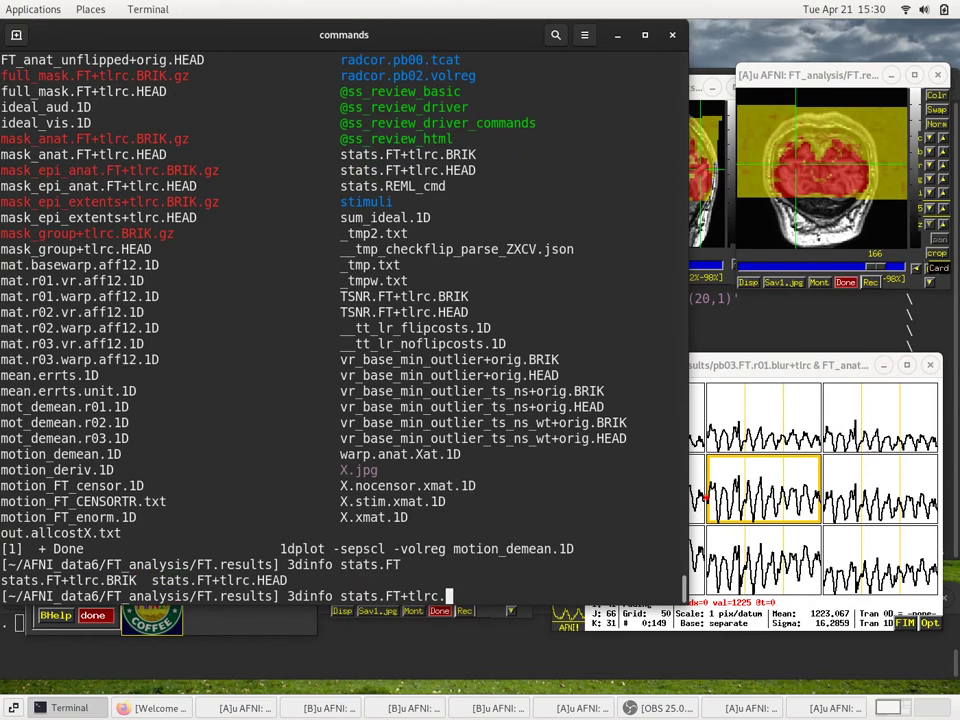
pyautogui.press('Return')
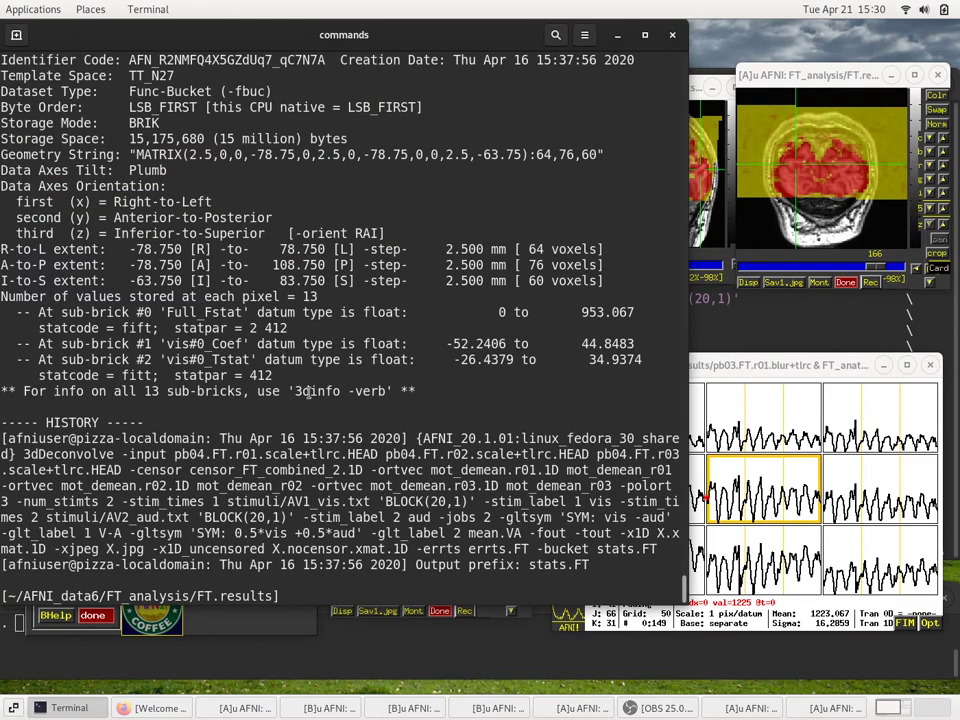
pyautogui.press('Return')
pyautogui.press('Return')
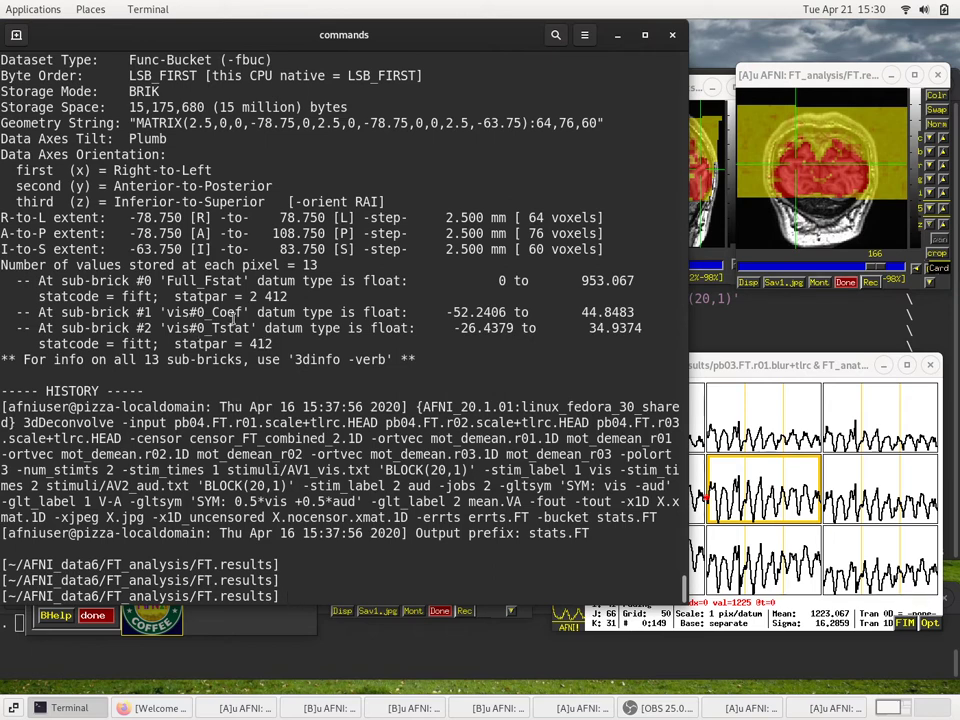
# Step: Rerun it as 3dinfo -verb and widen the terminal to read all 13 sub-bricks
pyautogui.press('Up')
pyautogui.press('Home')
pyautogui.press('Right')
pyautogui.press('Right')
pyautogui.press('Right')
pyautogui.press('Right')
pyautogui.press('Right')
pyautogui.press('Right')
pyautogui.press('Right')
pyautogui.write('-verb')
pyautogui.press('Return')
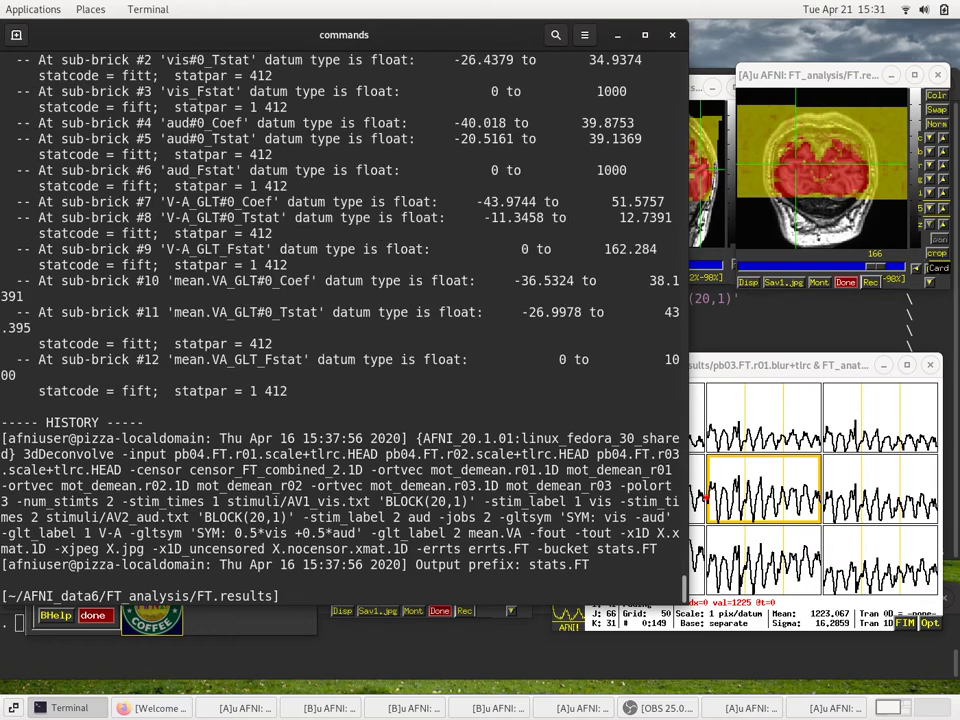
pyautogui.click(684, 352)
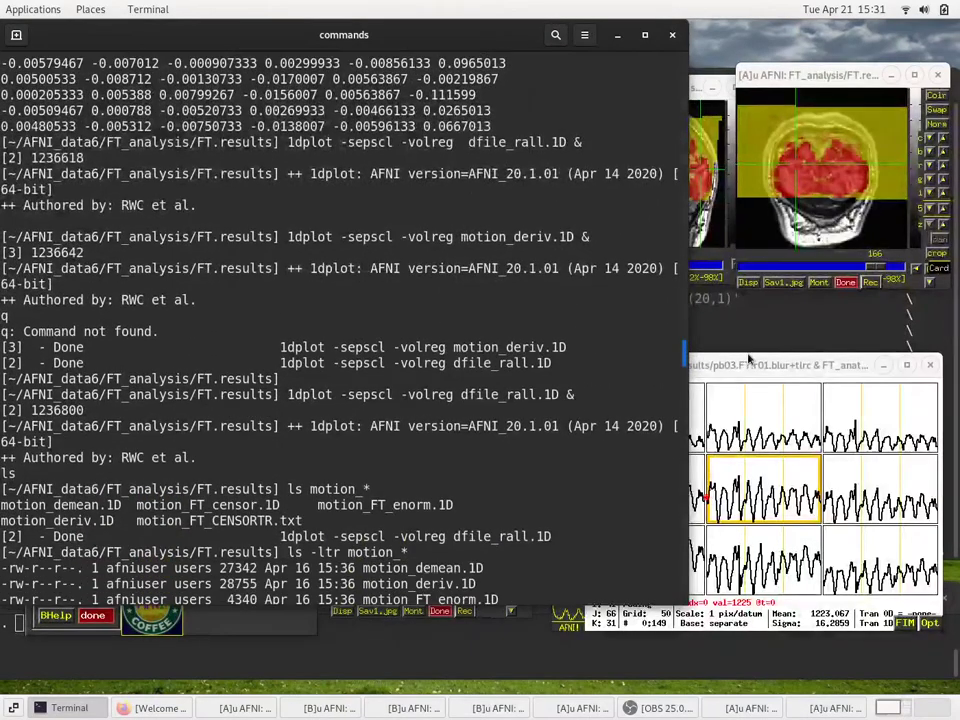
pyautogui.moveTo(688, 350); pyautogui.dragTo(786, 352)
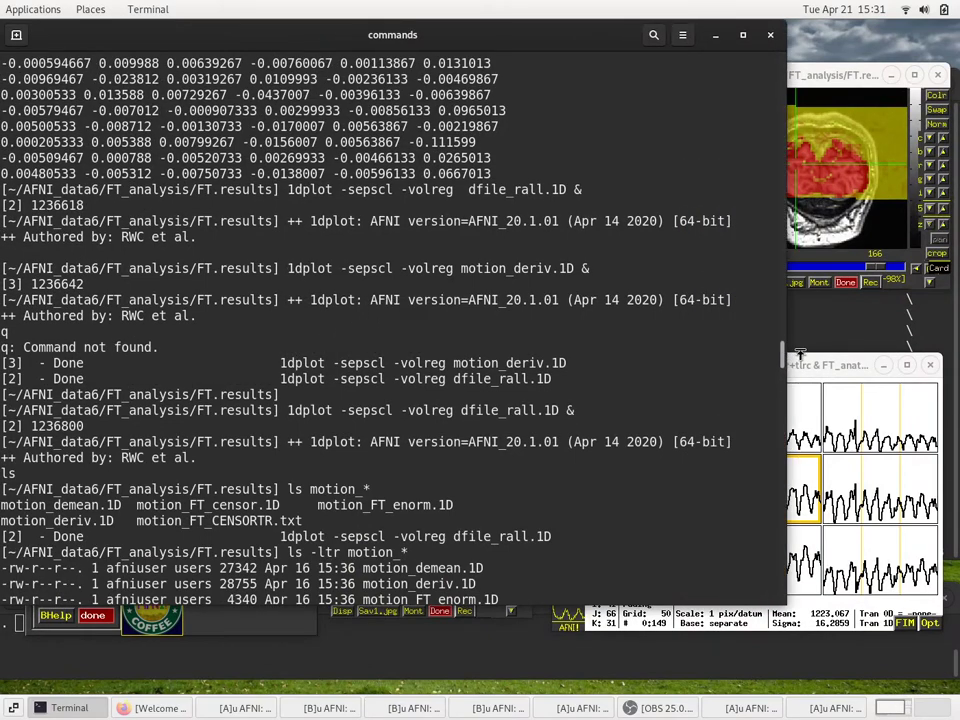
pyautogui.scroll(2, 766, 283)
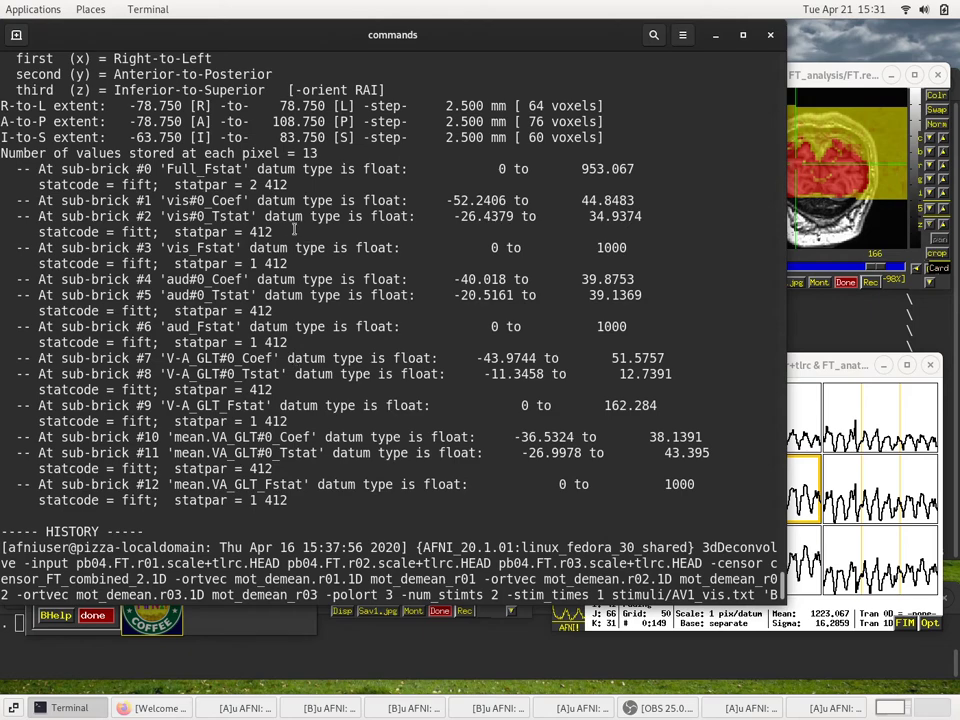
# Step: Rerun 3dinfo on stats.FT+tlrc with -subbrick_info instead of -verb
pyautogui.press('Return')
pyautogui.press('Return')
pyautogui.press('Return')
pyautogui.press('Return')
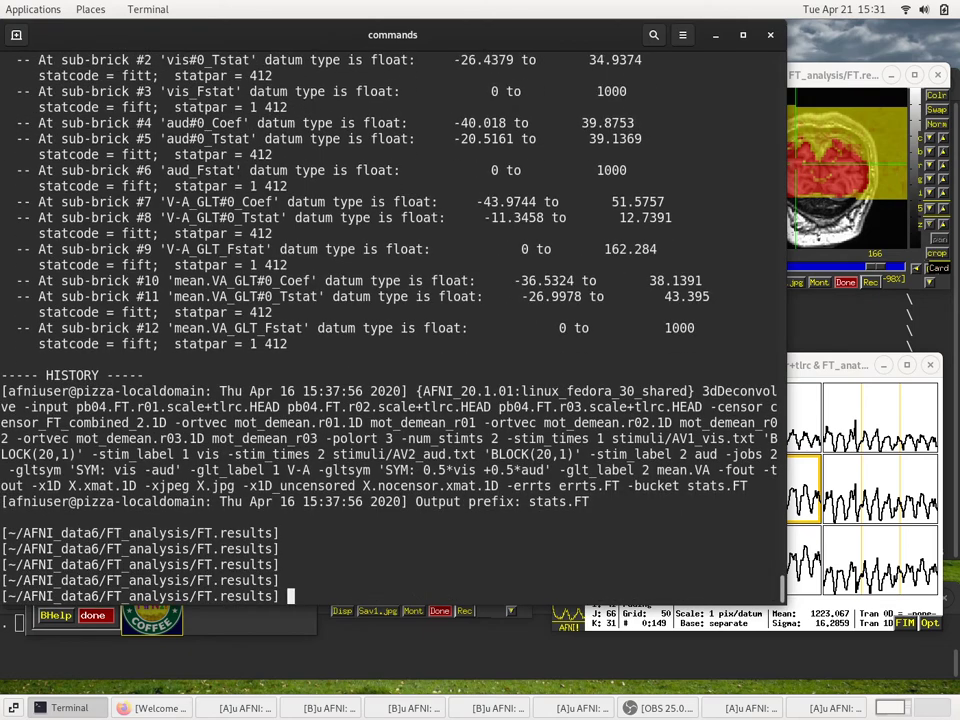
pyautogui.press('Up')
pyautogui.press('Left')
pyautogui.press('Left')
pyautogui.press('Left')
pyautogui.press('Left')
pyautogui.press('Left')
pyautogui.press('Left')
pyautogui.press('Left')
pyautogui.press('Left')
pyautogui.press('Left')
pyautogui.press('Left')
pyautogui.press('Left')
pyautogui.press('Left')
pyautogui.press('Left')
pyautogui.press('BackSpace')
pyautogui.press('BackSpace')
pyautogui.press('BackSpace')
pyautogui.press('BackSpace')
pyautogui.press('BackSpace')
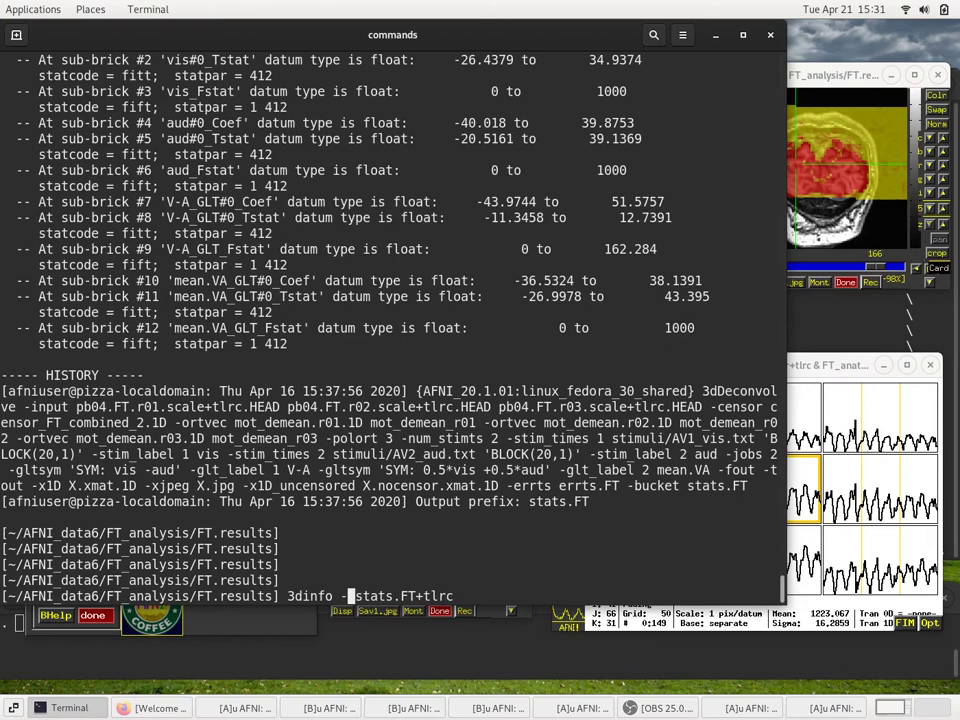
pyautogui.write('subbrick_info')
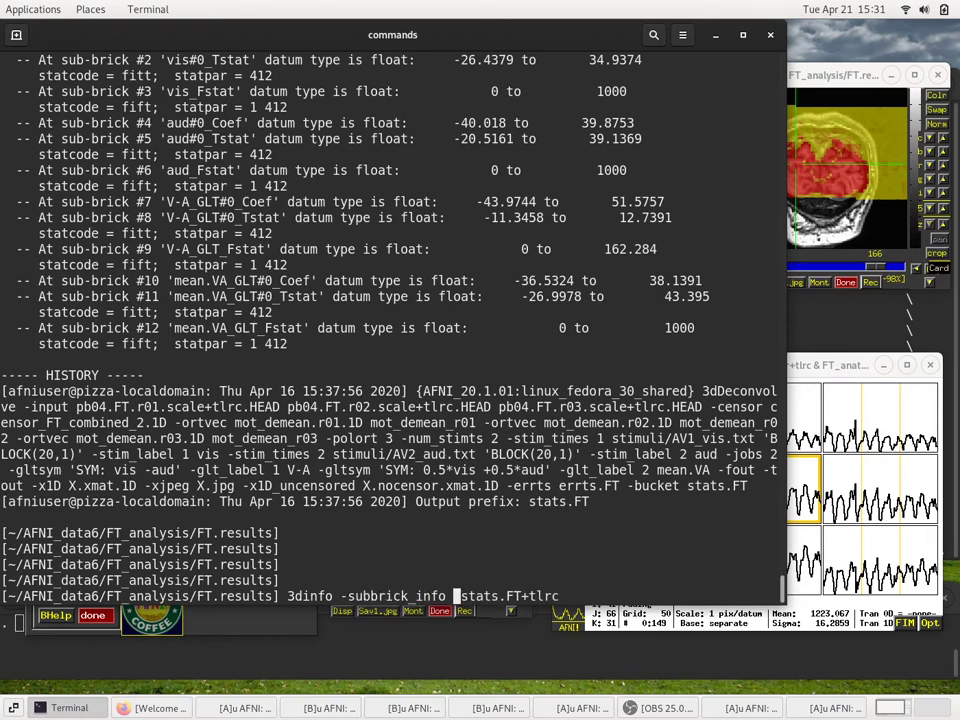
pyautogui.press('Return')
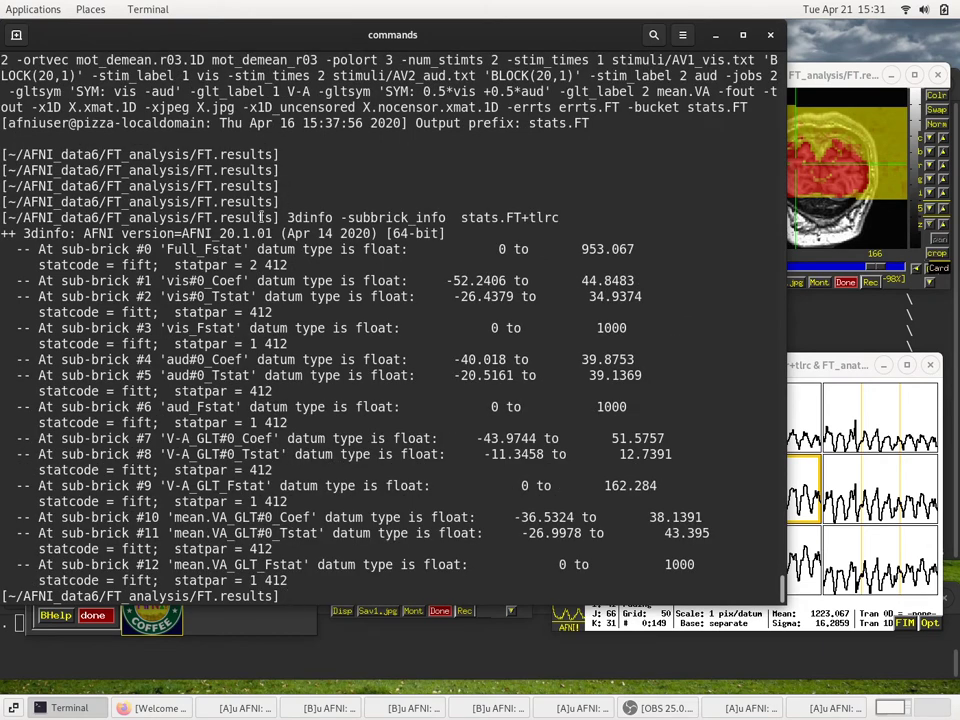
pyautogui.scroll(4, 240, 195)
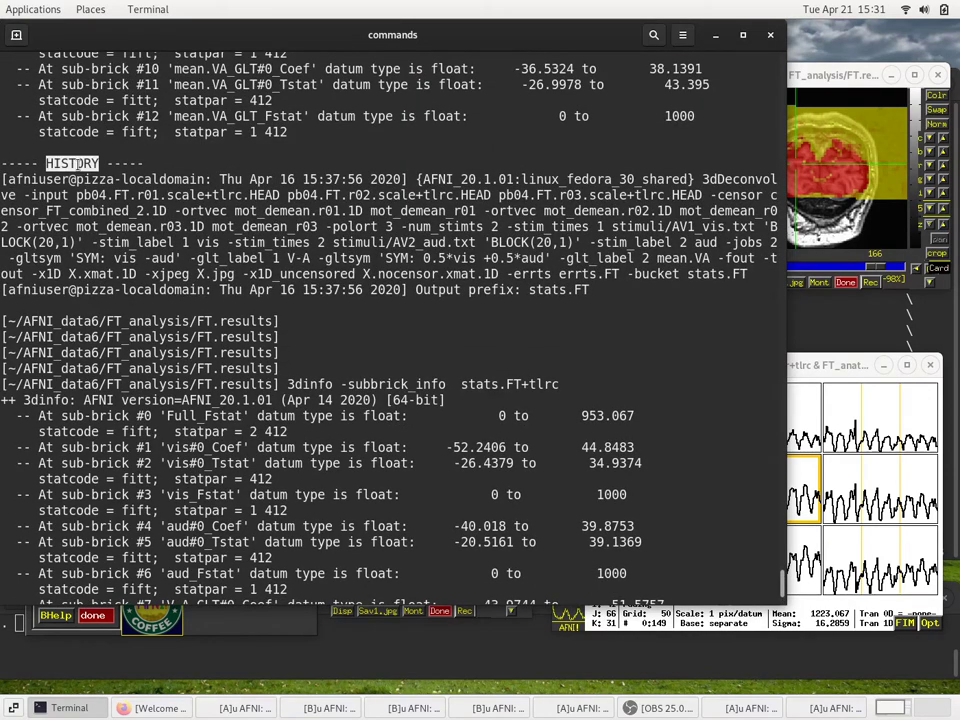
pyautogui.press('Return')
pyautogui.scroll(2, 100, 130)
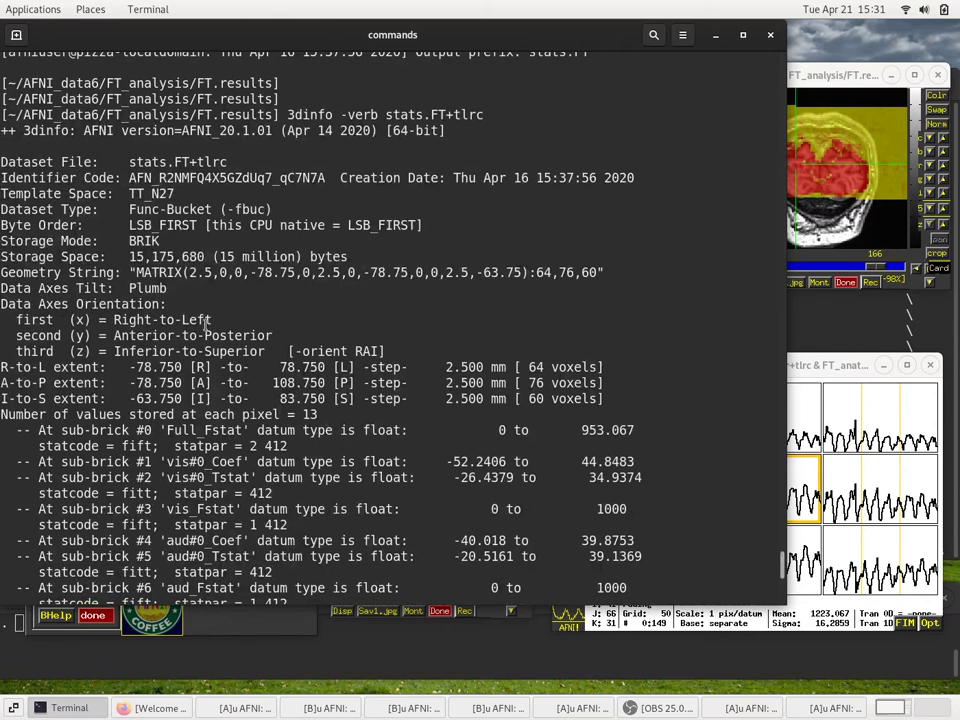
# Step: Highlight the dataset name and sub-brick labels Full_Fstat, vis#0_Tstat and vis_Fstat
pyautogui.doubleClick(172, 162)
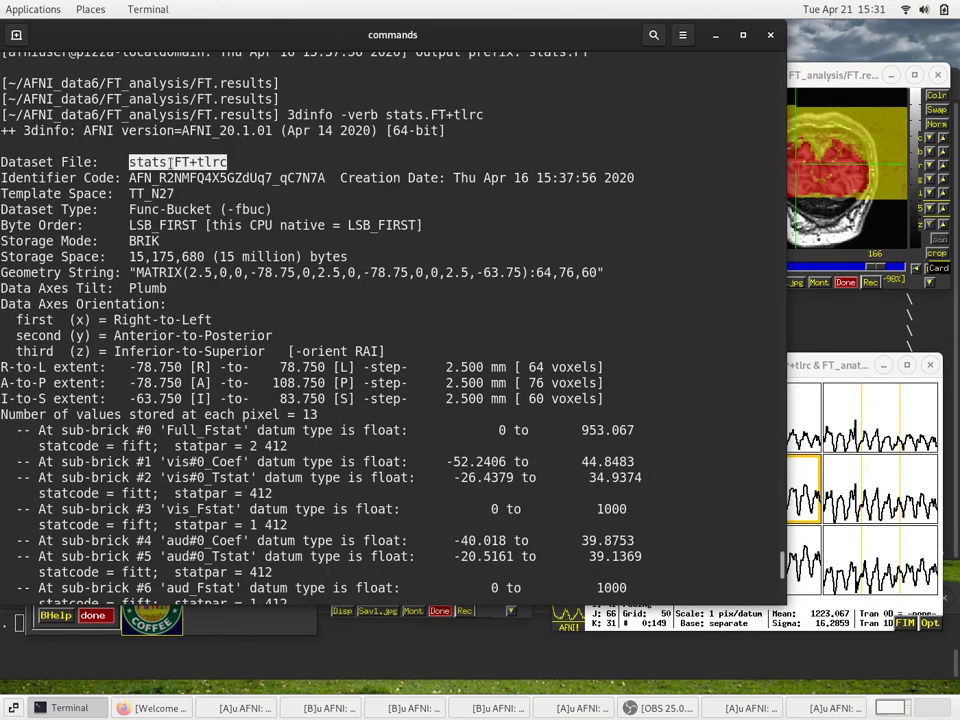
pyautogui.moveTo(172, 162); pyautogui.dragTo(170, 397)
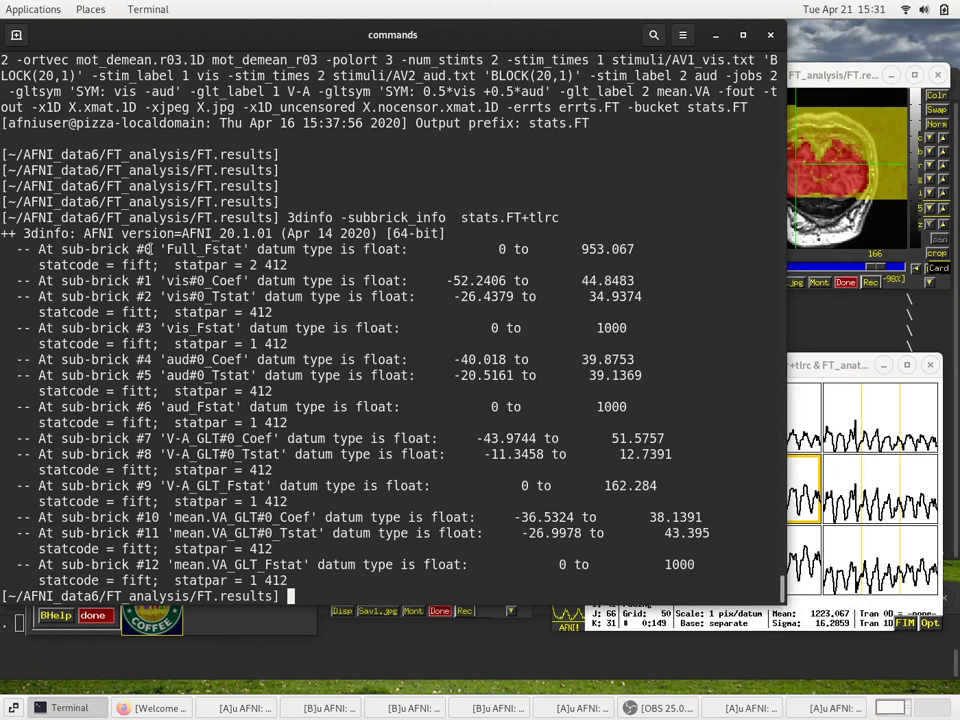
pyautogui.doubleClick(144, 249)
pyautogui.doubleClick(200, 249)
pyautogui.tripleClick(199, 281)
pyautogui.click(199, 281)
pyautogui.doubleClick(230, 297)
pyautogui.doubleClick(200, 328)
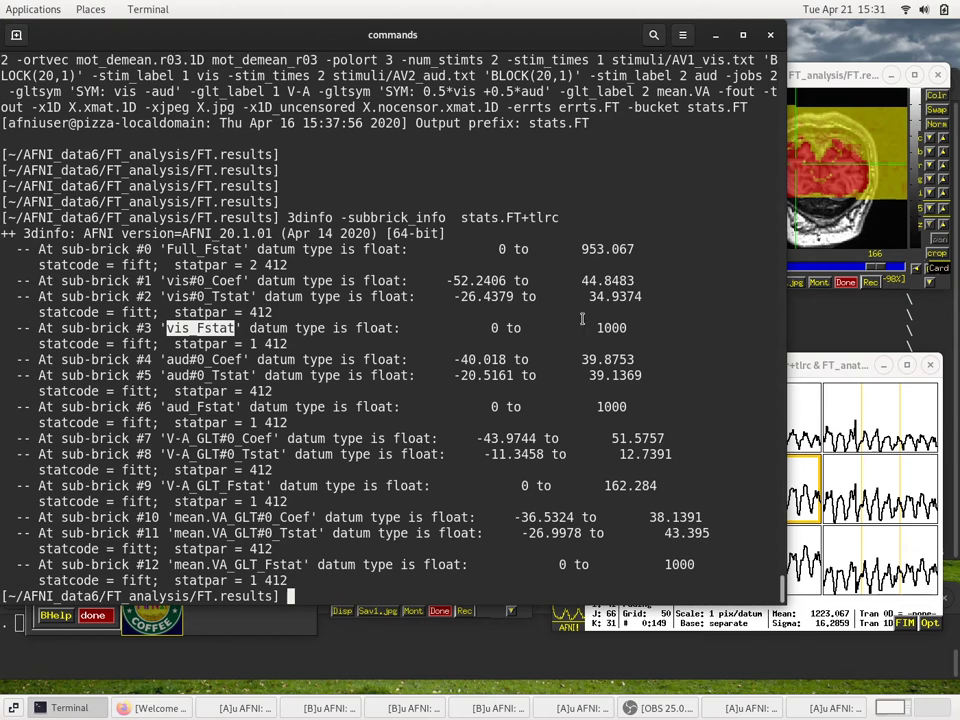
# Step: Highlight the degrees of freedom: 2 412 for Full_Fstat, 1 412 for vis_Fstat, 412 for t-stats
pyautogui.tripleClick(389, 251)
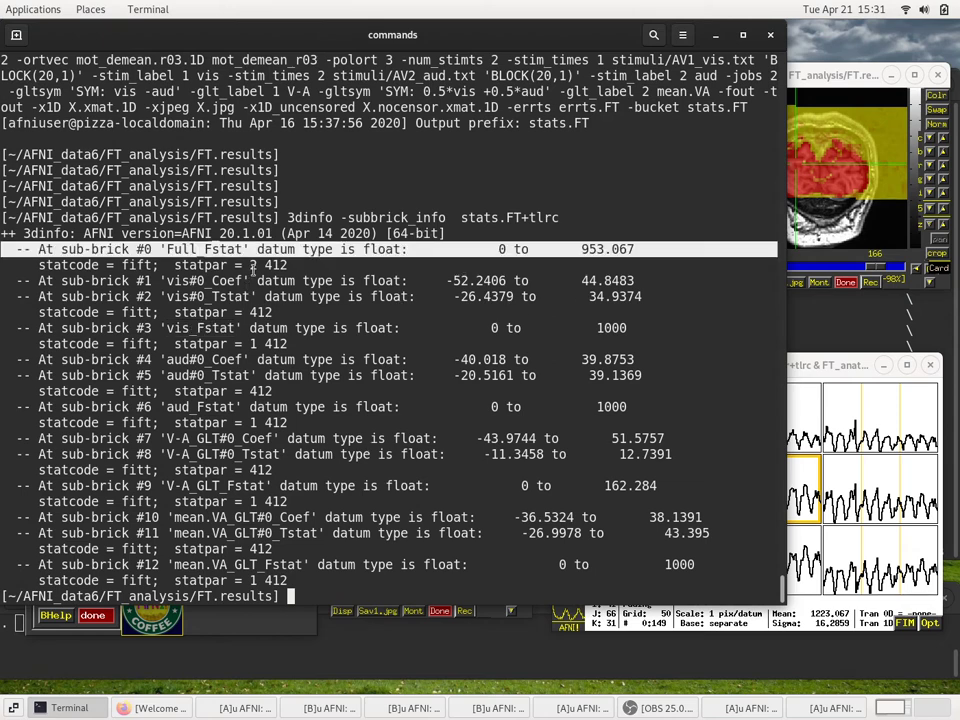
pyautogui.moveTo(250, 265); pyautogui.dragTo(300, 266)
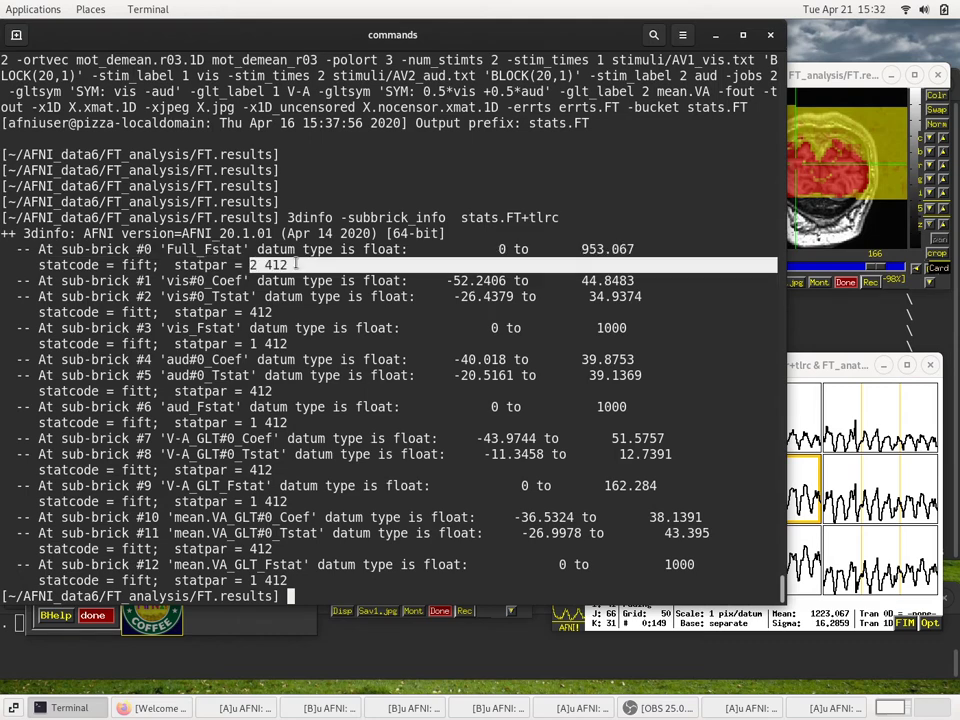
pyautogui.moveTo(243, 343); pyautogui.dragTo(290, 343)
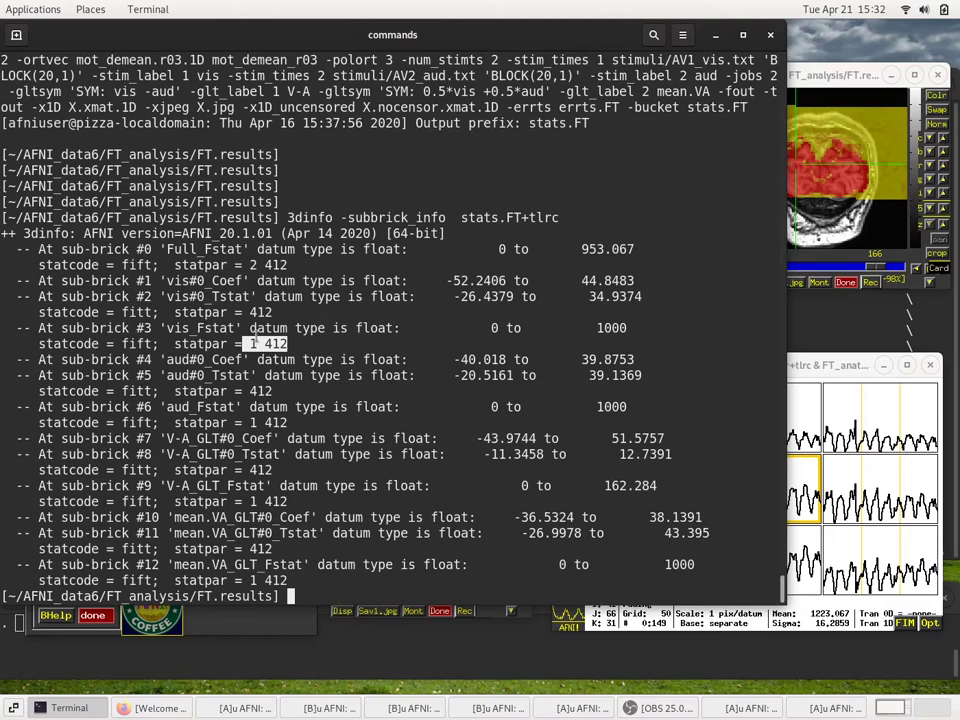
pyautogui.moveTo(250, 312); pyautogui.dragTo(273, 312)
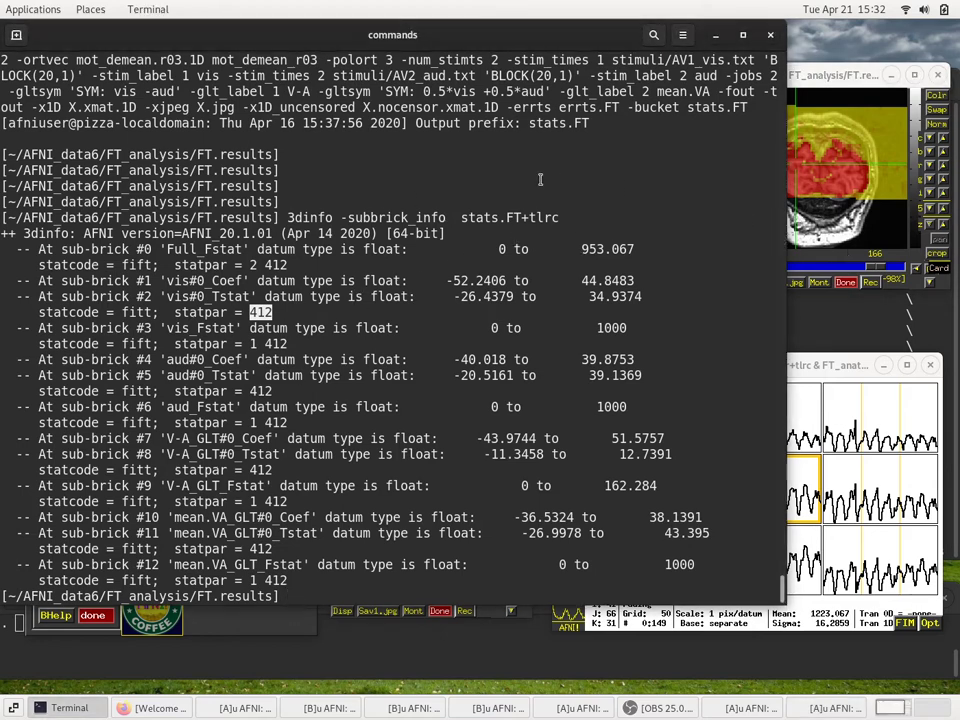
# Step: Back in AFNI, set OLay to #7 V-A_GLT#0_Coef and Thr to #8 V-A_GLT#0_Tstat
pyautogui.hotkey('alt', 'Tab')
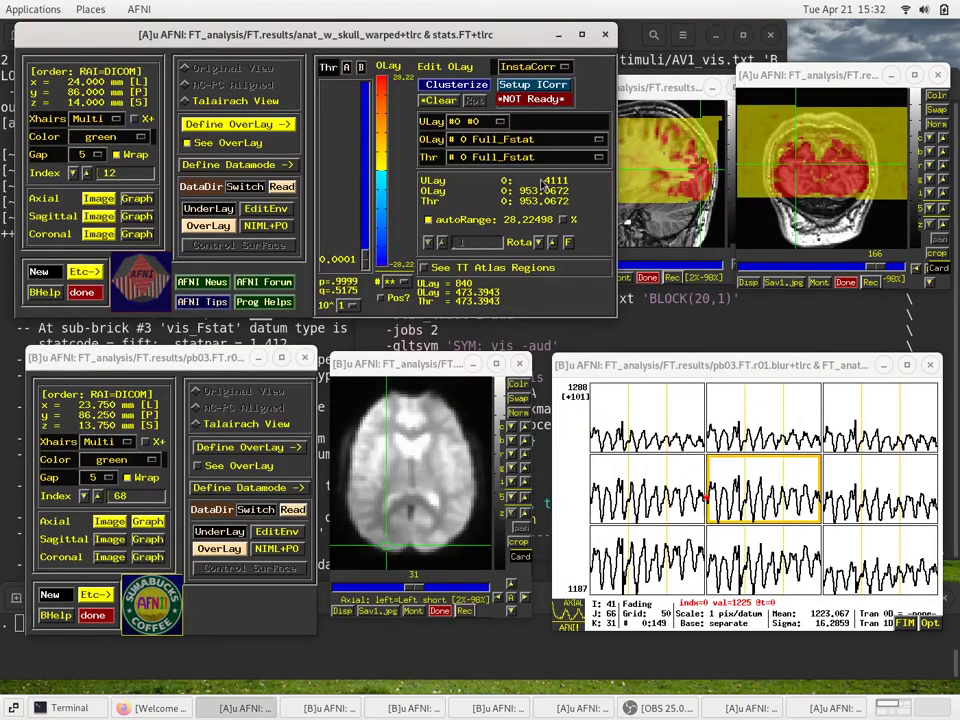
pyautogui.click(451, 141)
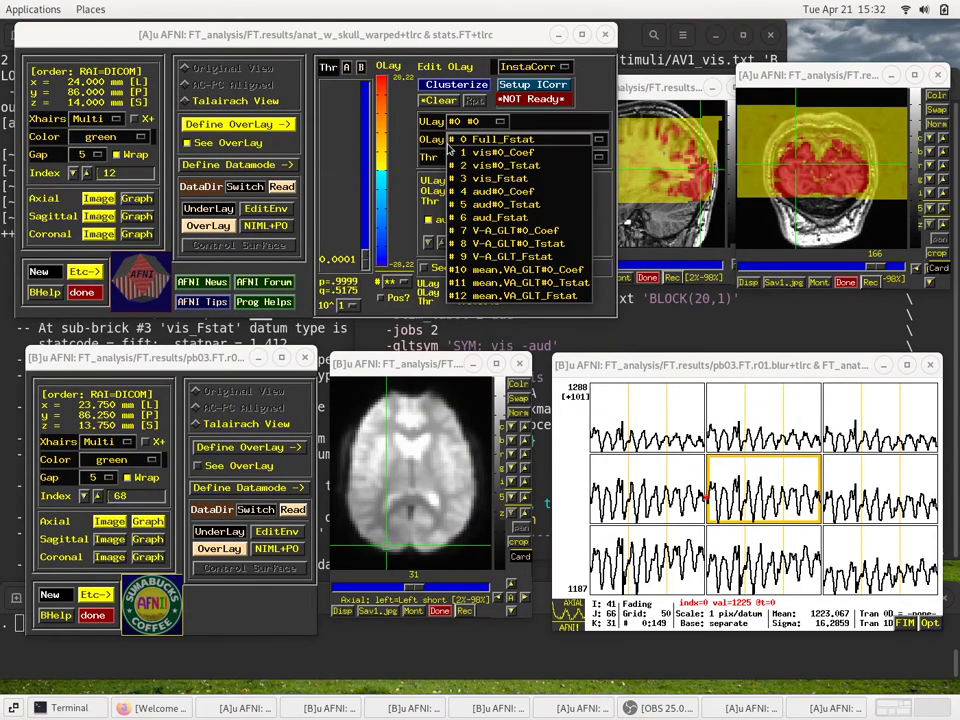
pyautogui.click(448, 145)
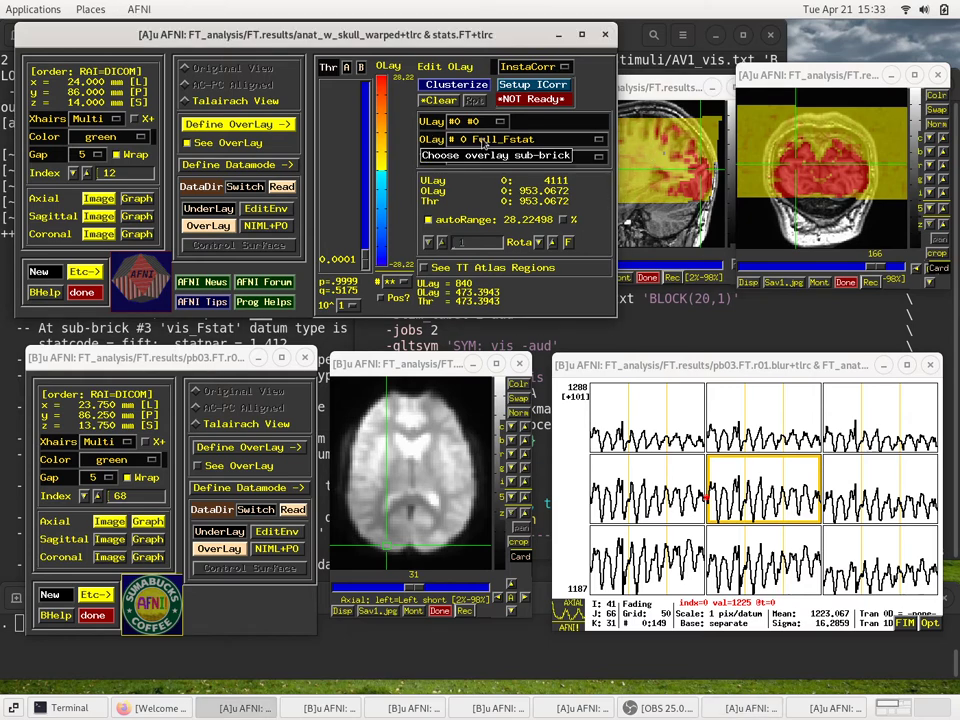
pyautogui.click(476, 147)
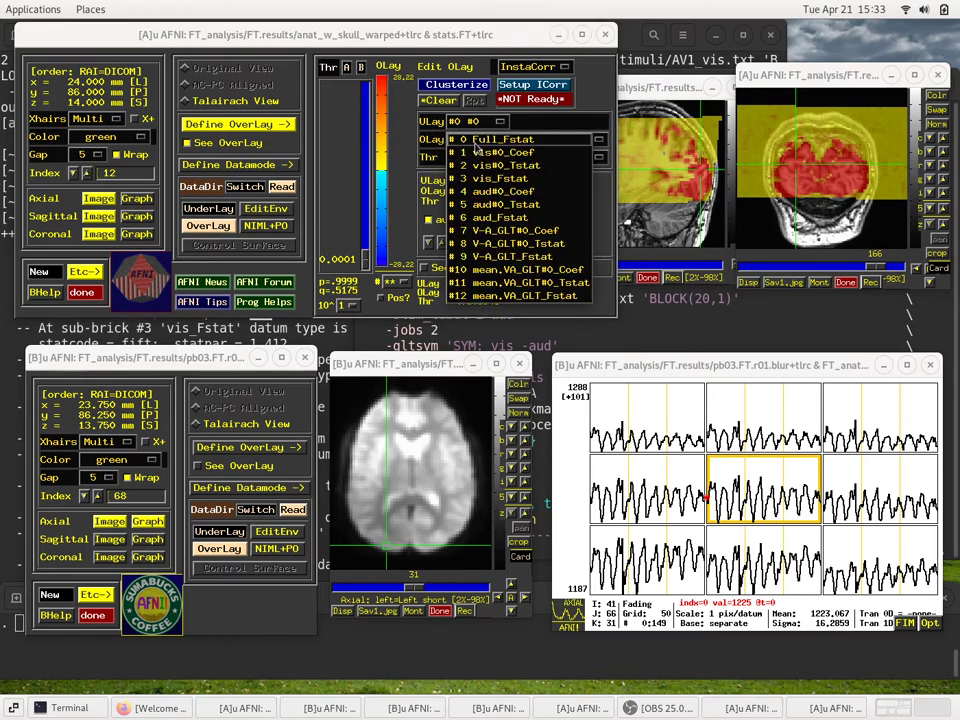
pyautogui.click(500, 232)
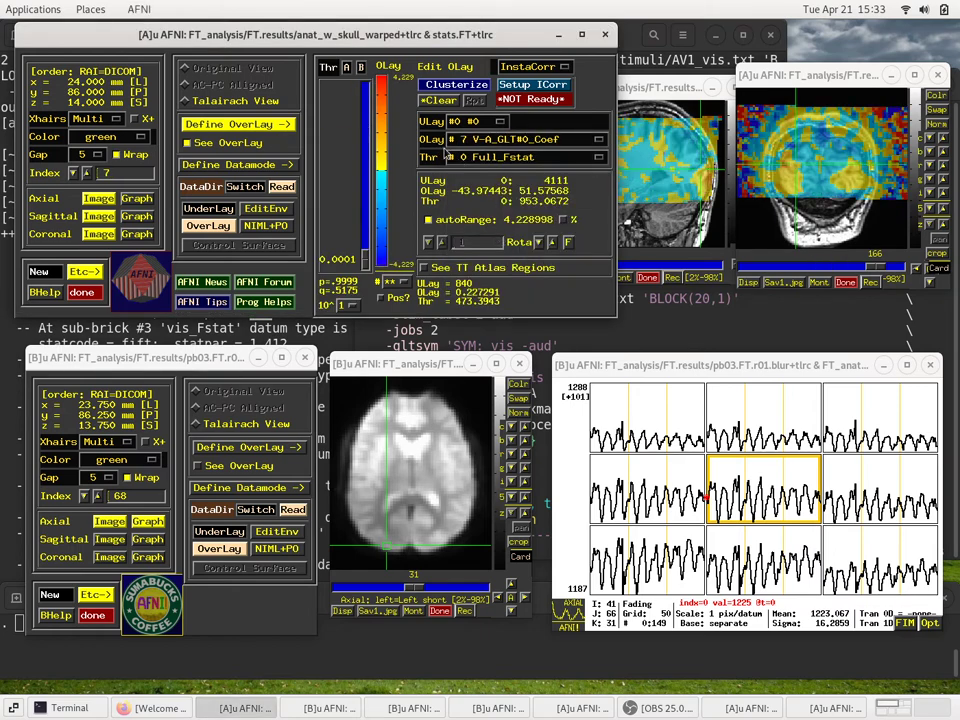
pyautogui.click(462, 157)
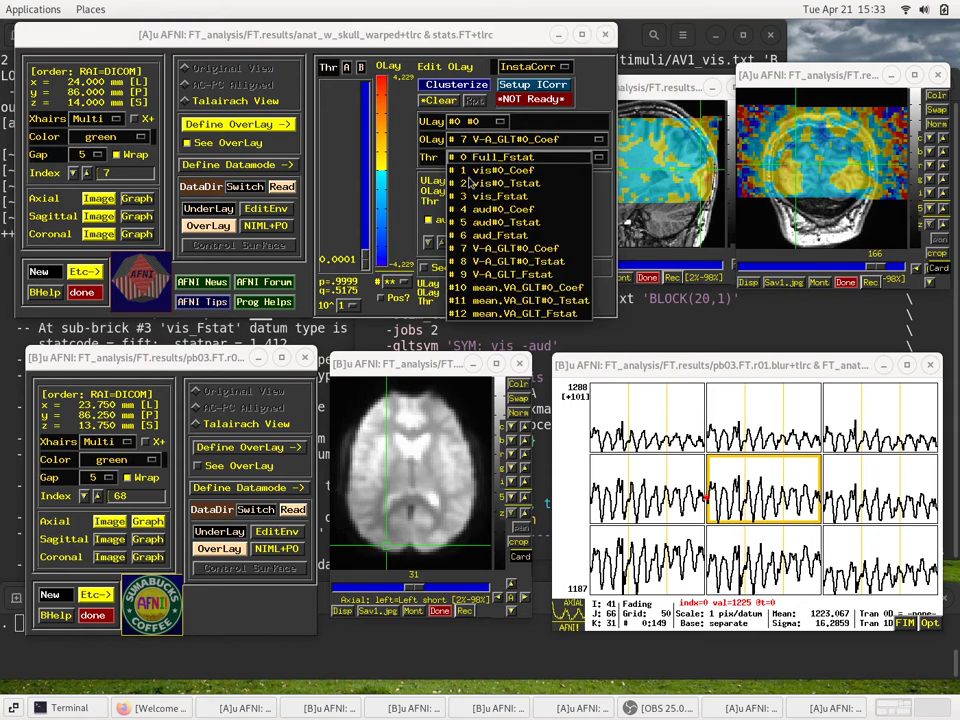
pyautogui.click(476, 260)
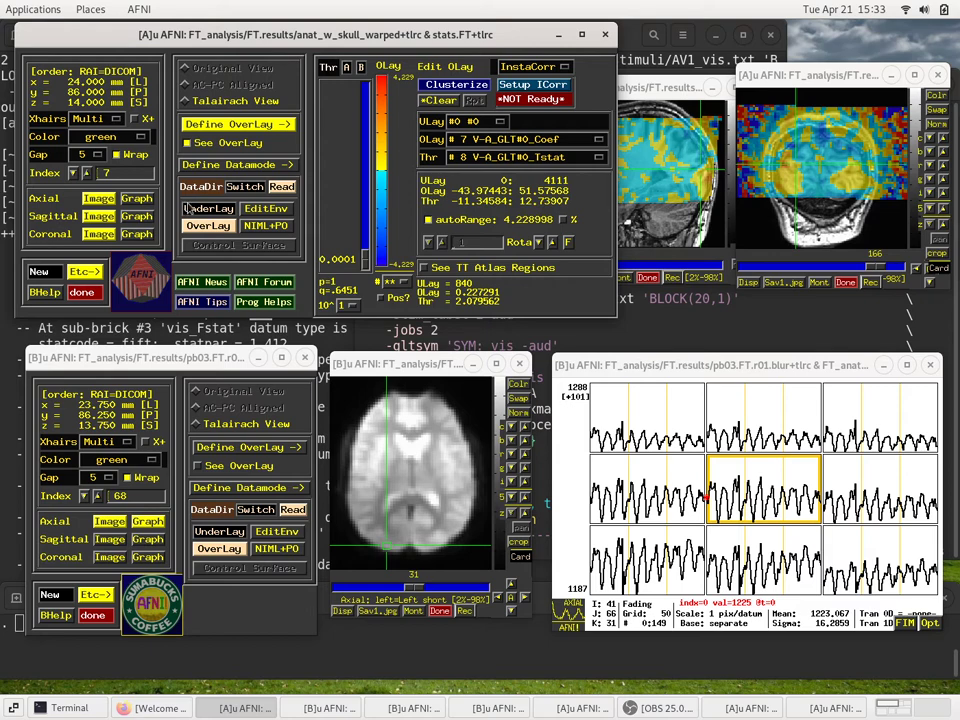
# Step: Open an axial view at the lower left and make the overlay fully opaque
pyautogui.click(98, 198)
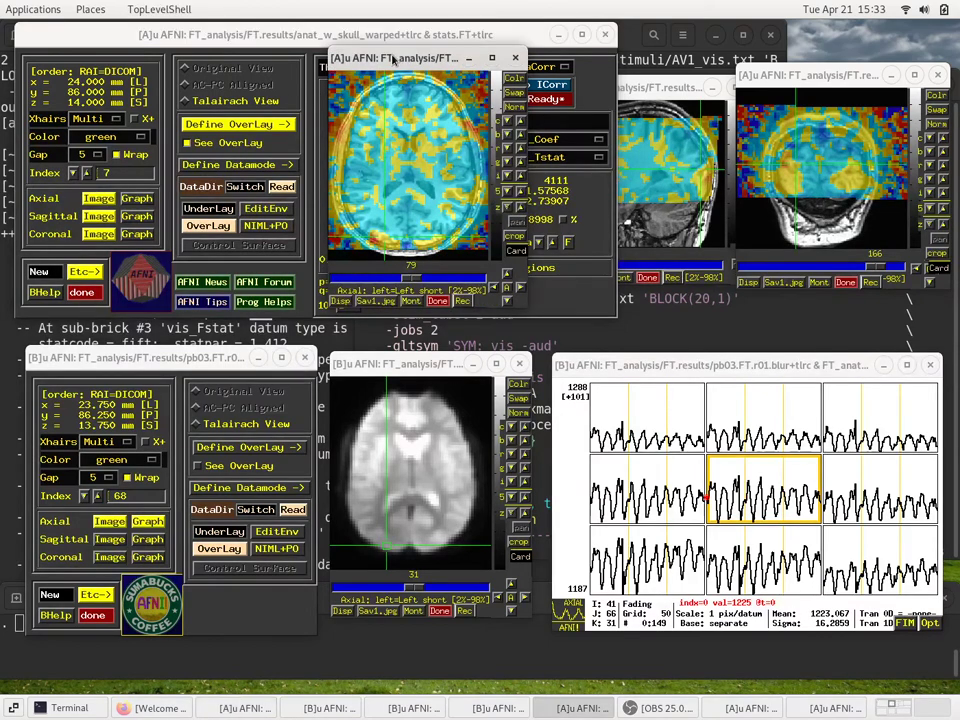
pyautogui.moveTo(387, 30); pyautogui.dragTo(158, 295)
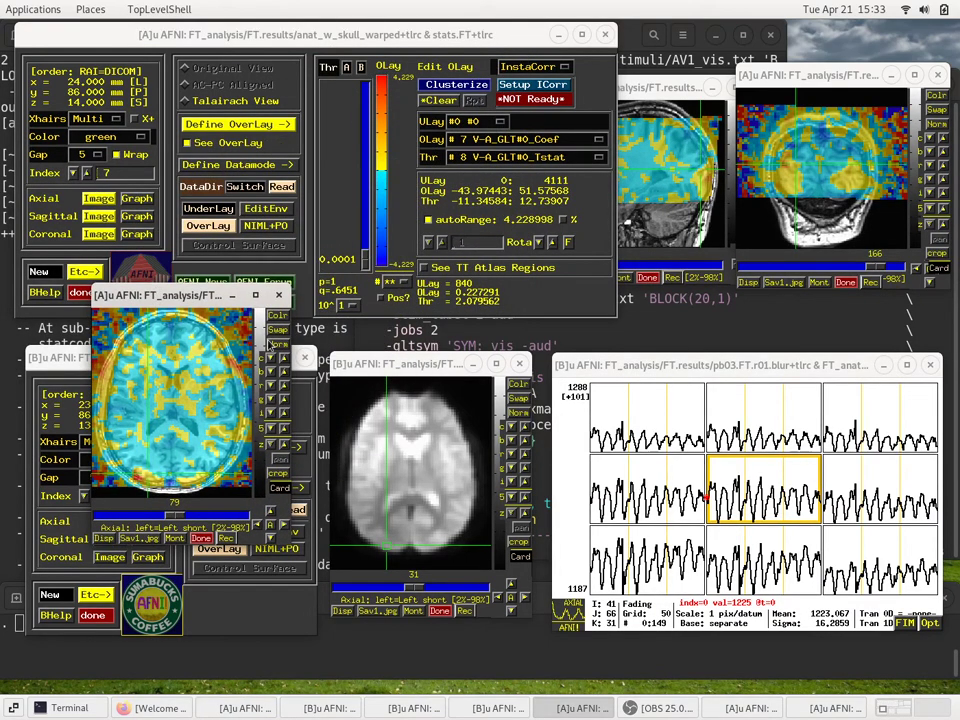
pyautogui.click(283, 432)
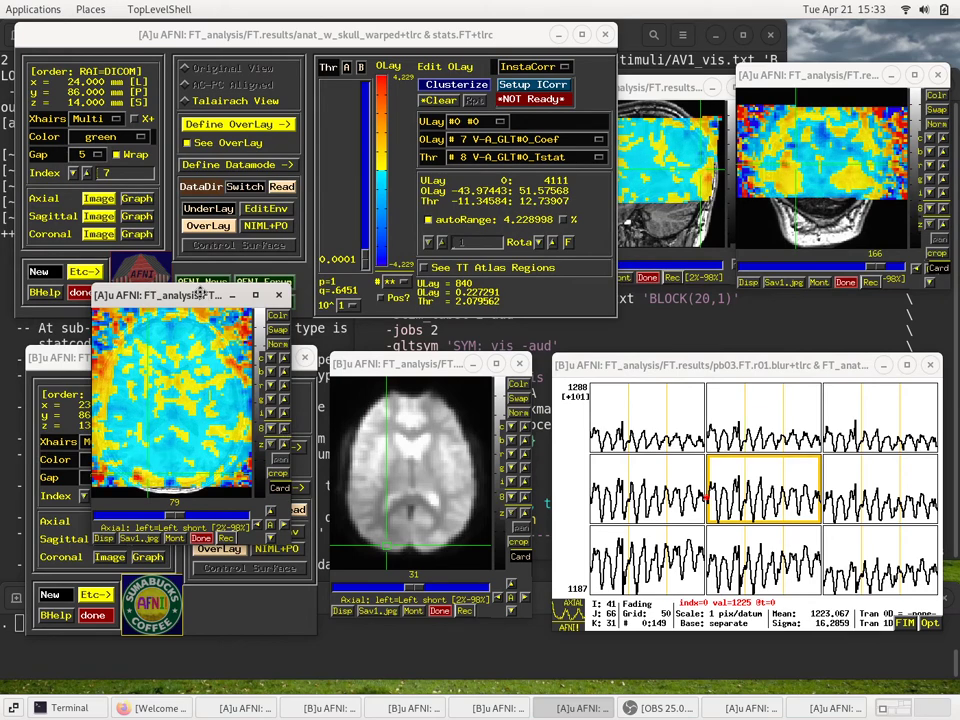
pyautogui.moveTo(202, 297); pyautogui.dragTo(191, 324)
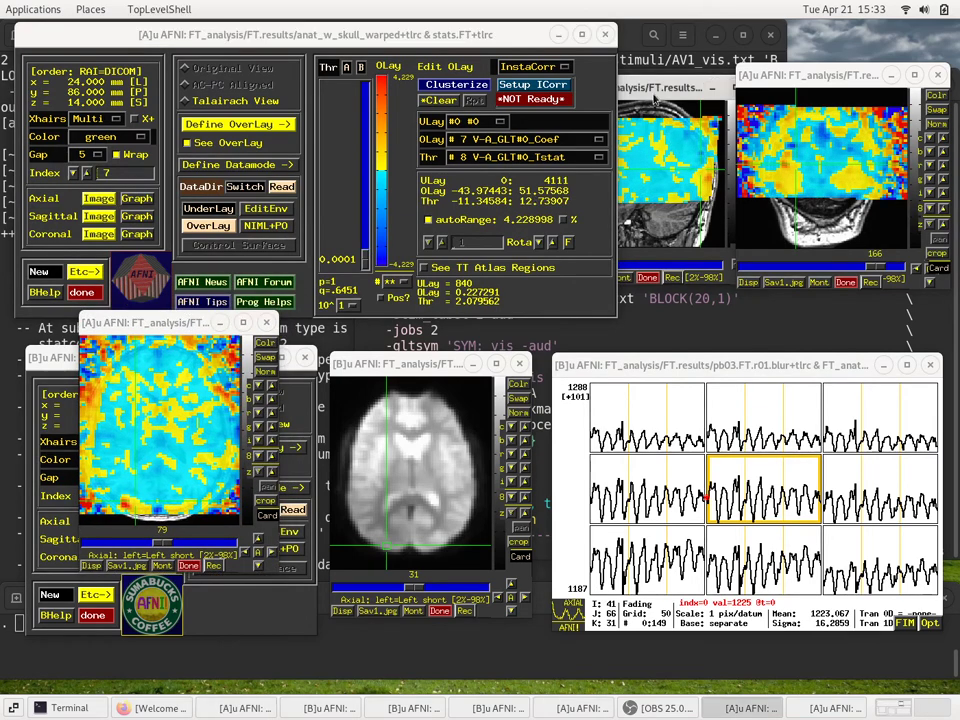
# Step: Move the sagittal view left, enlarge the coronal view, and nudge the axial view down
pyautogui.moveTo(626, 90); pyautogui.dragTo(376, 335)
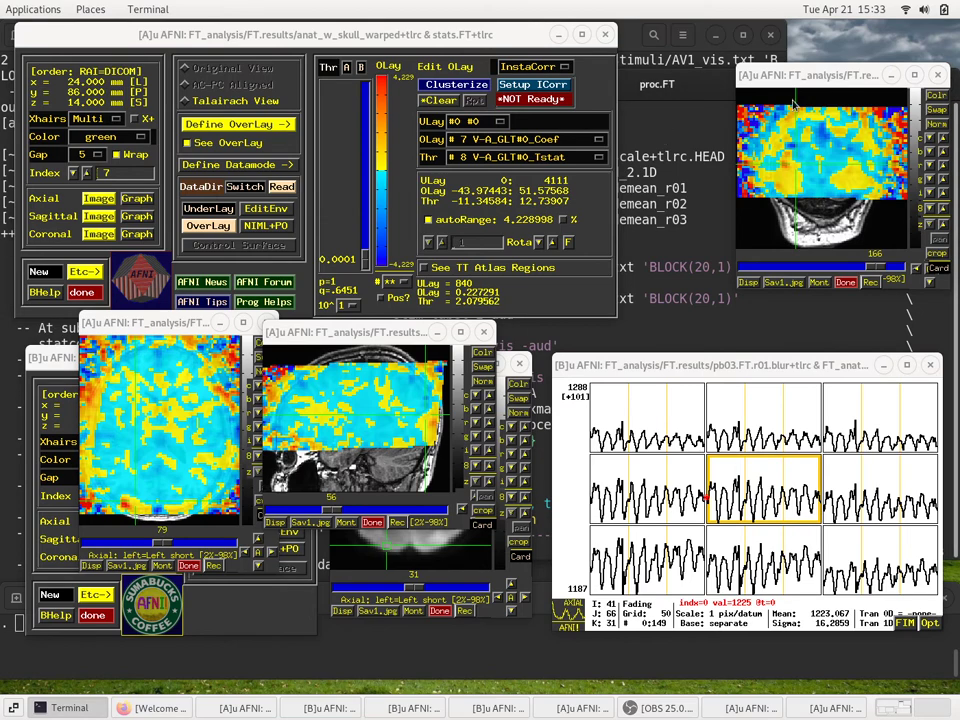
pyautogui.moveTo(804, 80); pyautogui.dragTo(800, 52)
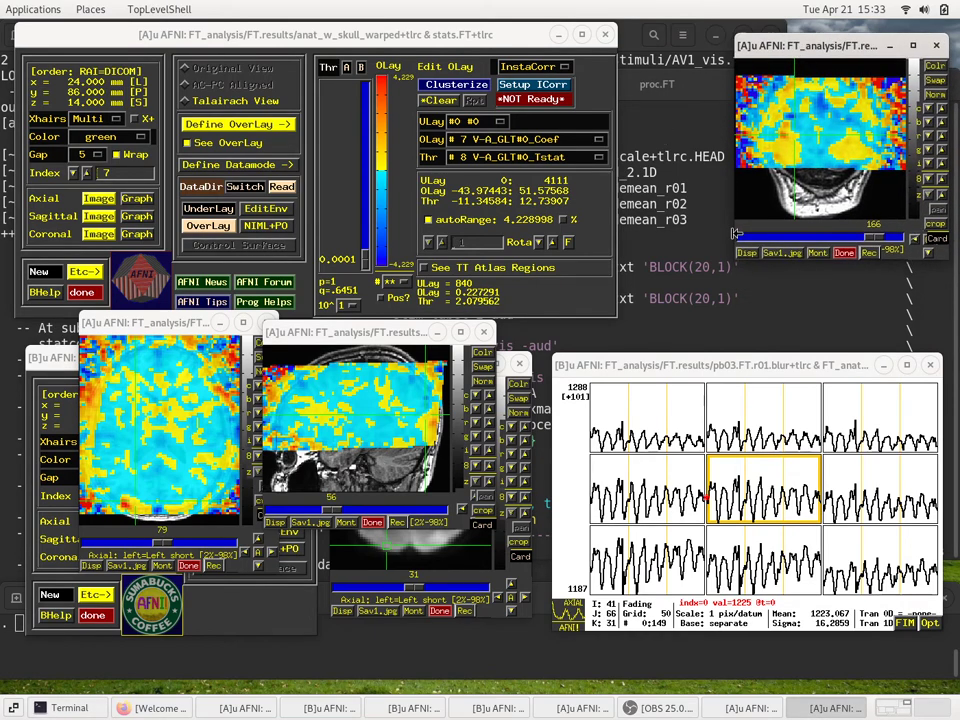
pyautogui.click(745, 255)
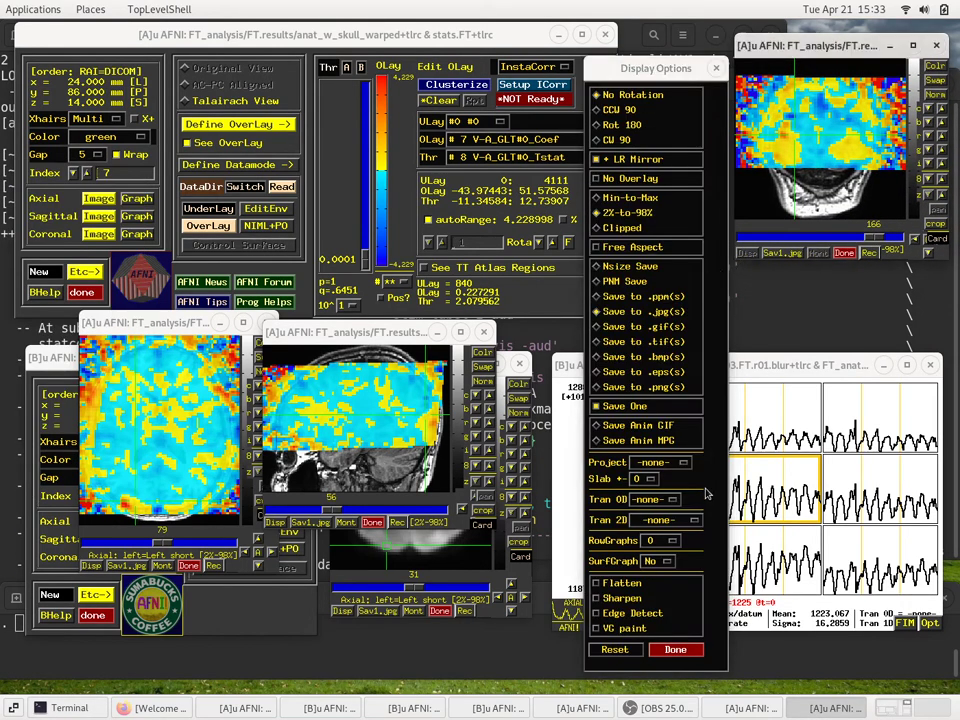
pyautogui.click(675, 649)
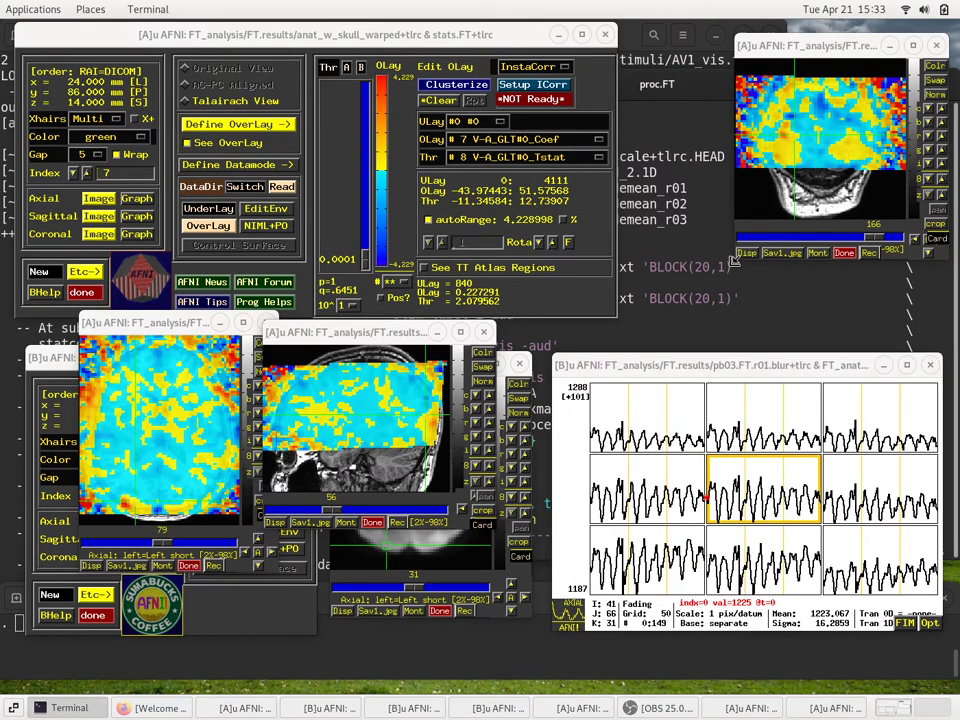
pyautogui.moveTo(736, 260); pyautogui.dragTo(596, 321)
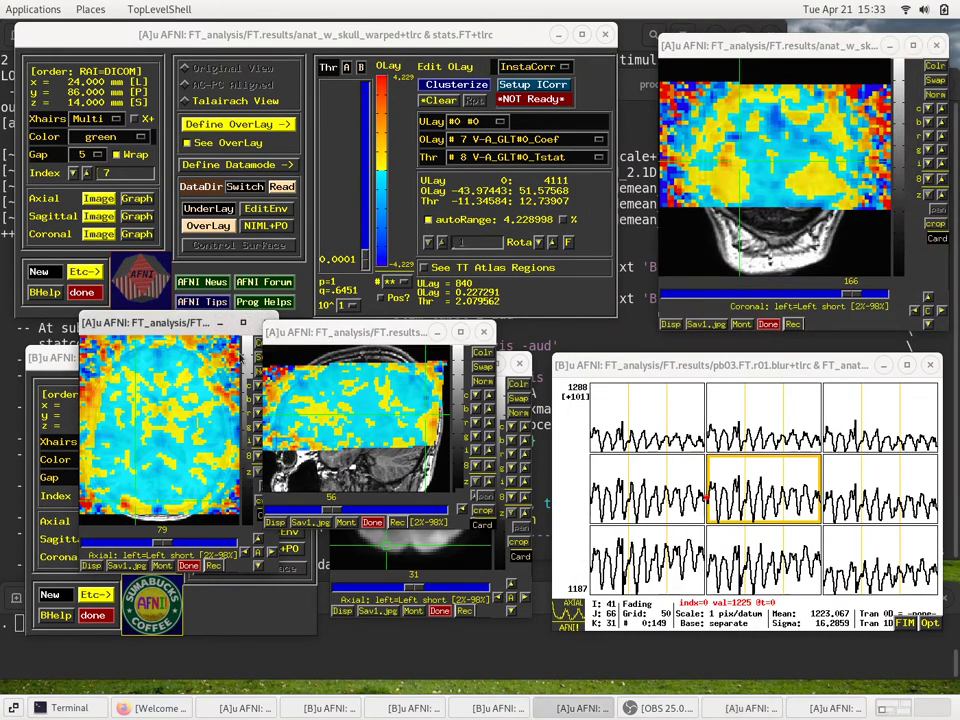
pyautogui.moveTo(183, 322); pyautogui.dragTo(157, 348)
pyautogui.click(380, 141)
pyautogui.moveTo(507, 183)
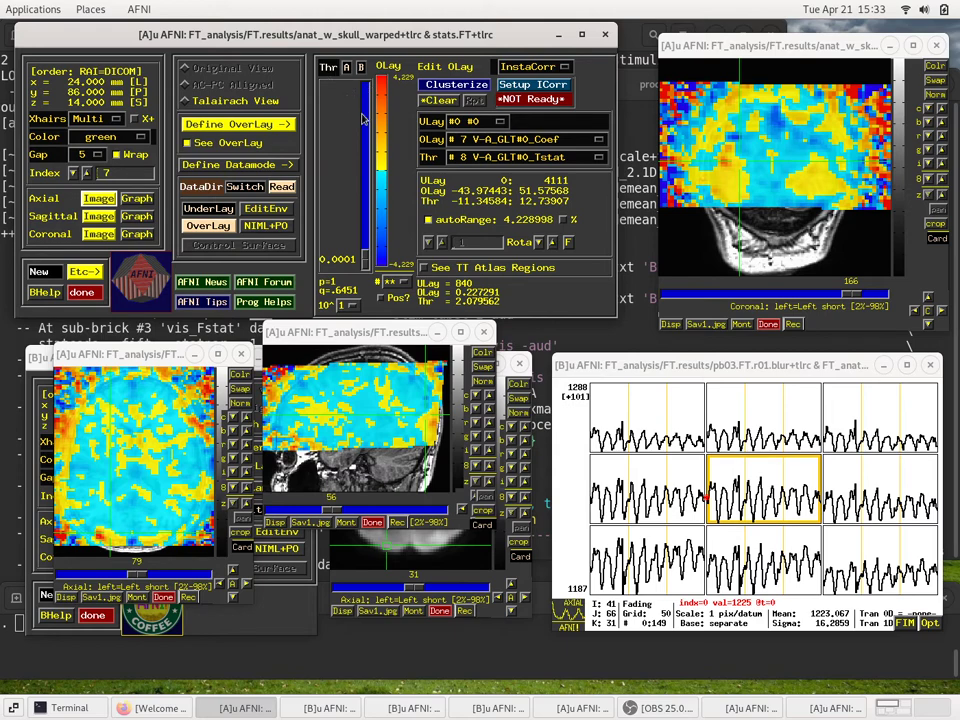
# Step: Try threshold range exponents 1 and 5, then settle the 10^ setting back on 1
pyautogui.moveTo(365, 260); pyautogui.dragTo(340, 304)
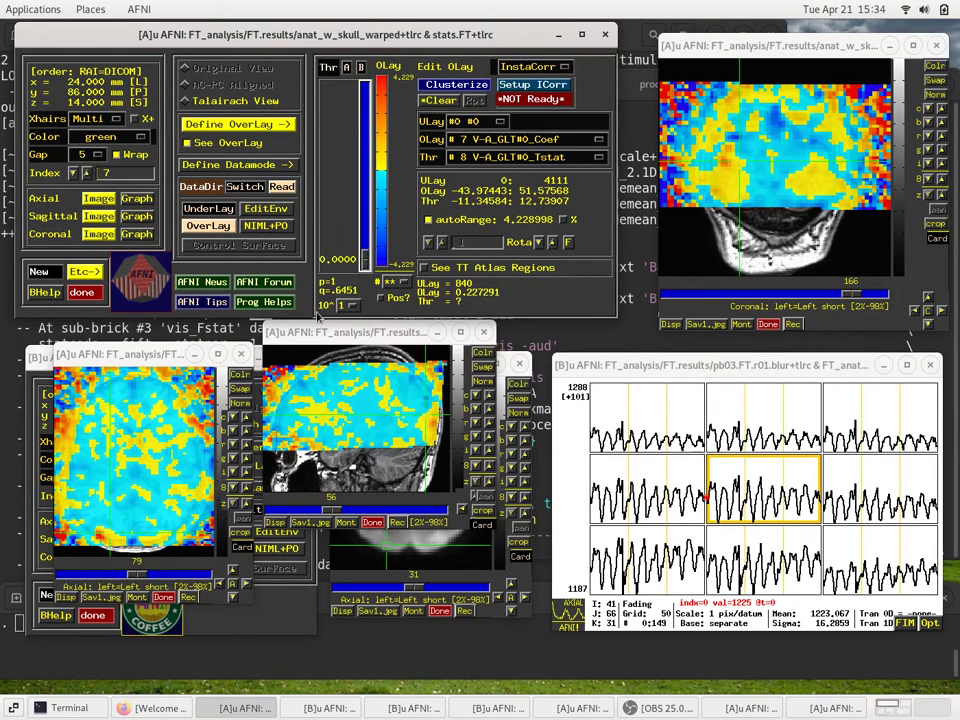
pyautogui.click(340, 304)
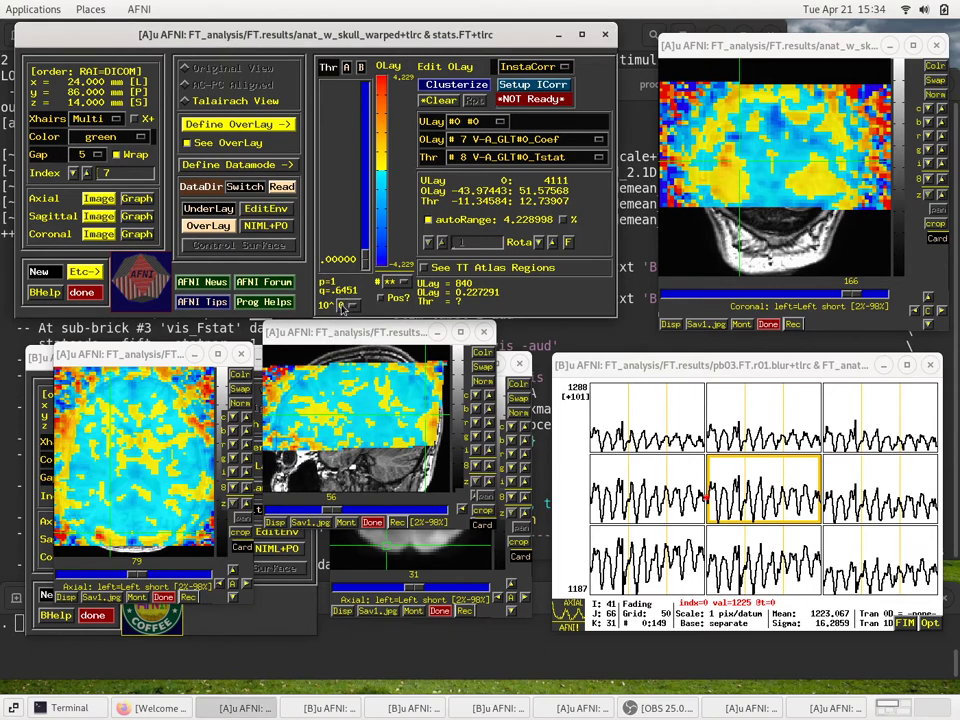
pyautogui.click(340, 302)
pyautogui.click(341, 305)
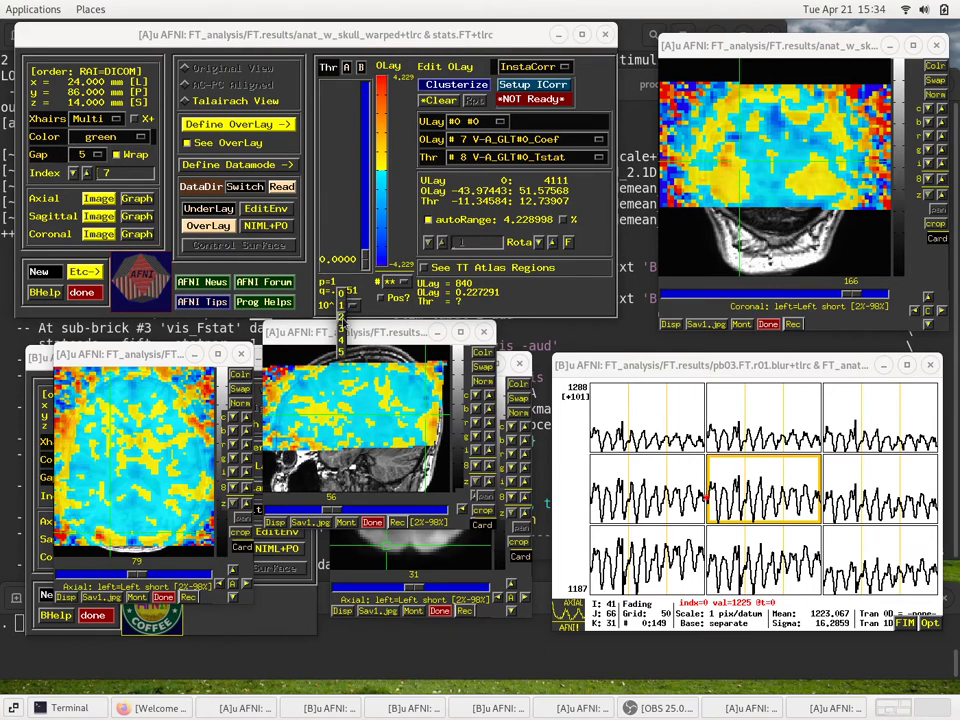
pyautogui.click(342, 352)
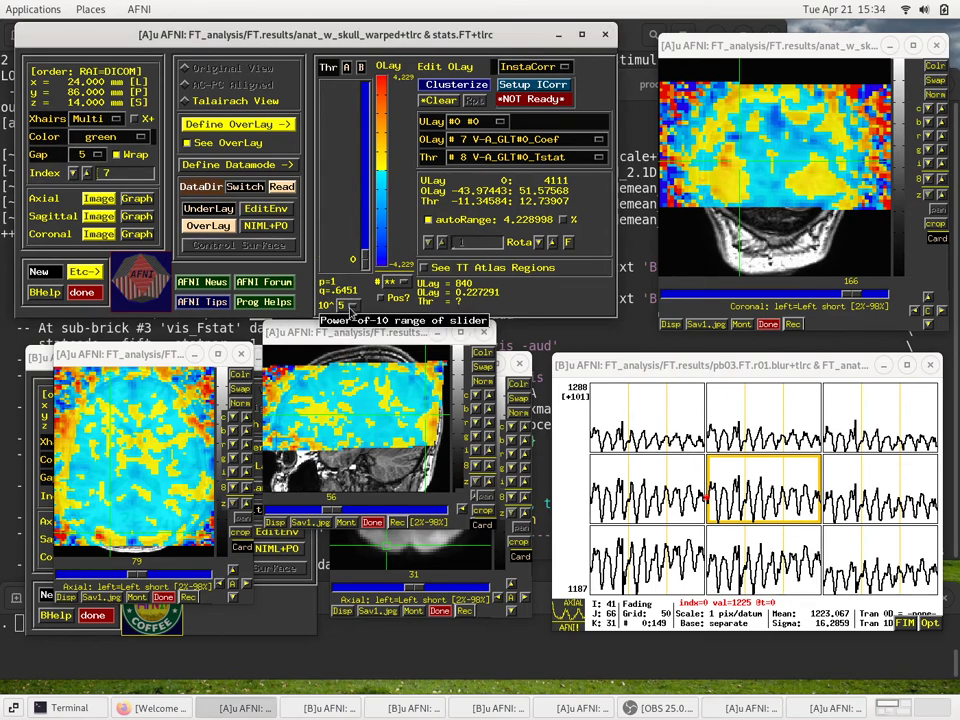
pyautogui.moveTo(365, 258)
pyautogui.mouseDown()
pyautogui.moveTo(378, 110)
pyautogui.moveTo(368, 258)
pyautogui.mouseUp()
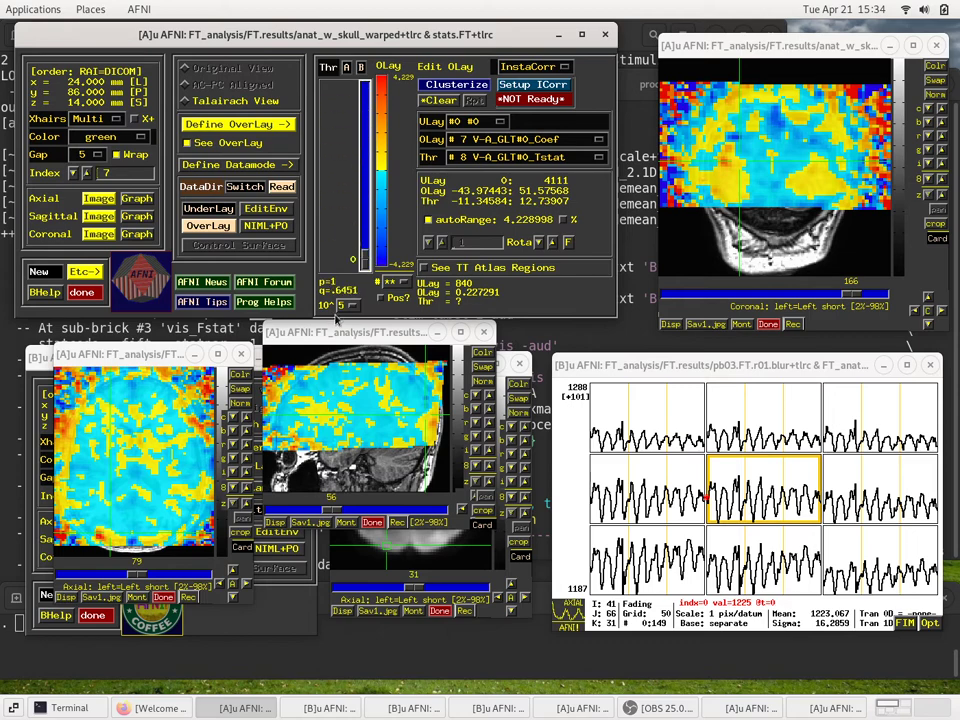
pyautogui.click(341, 305)
pyautogui.click(345, 262)
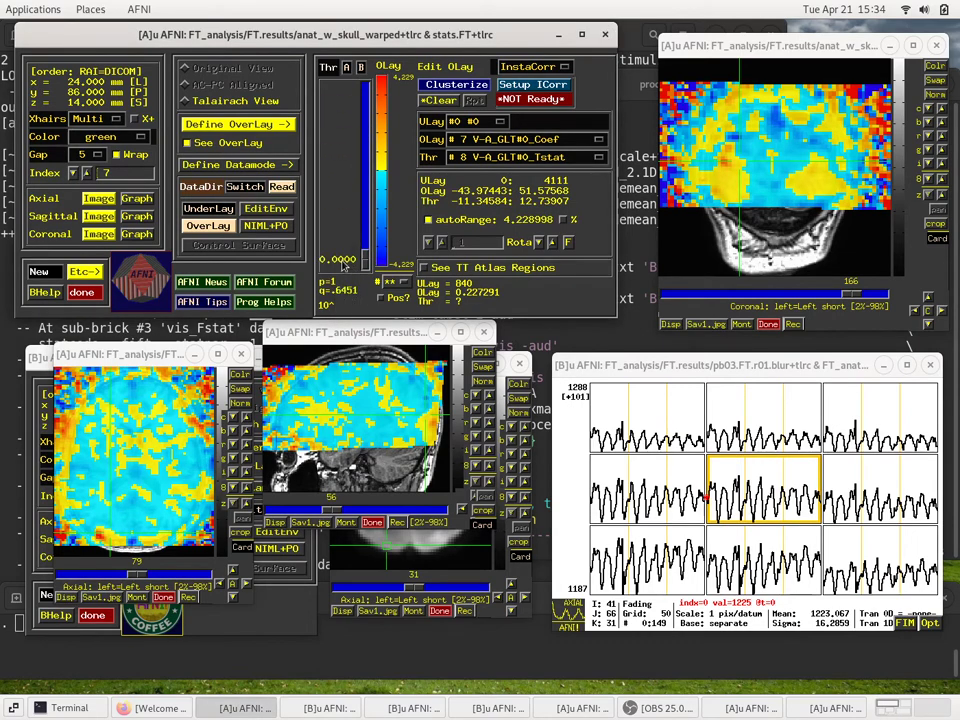
# Step: Drag the threshold slider to about 4.40 (p≈1.4e-5)
pyautogui.moveTo(365, 260); pyautogui.dragTo(366, 184)
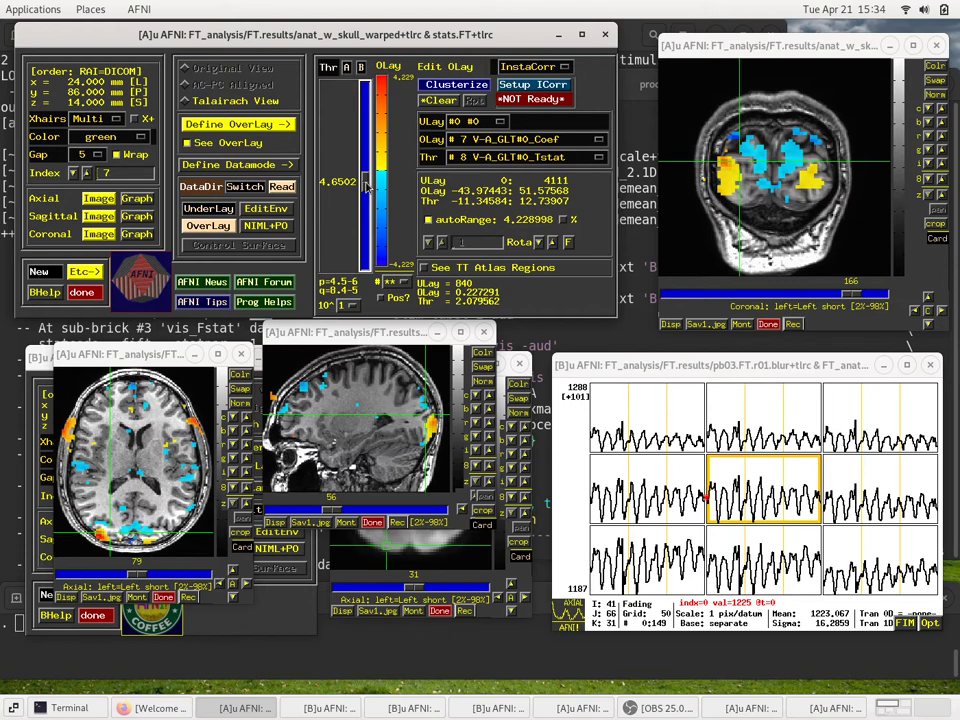
pyautogui.moveTo(366, 186)
pyautogui.mouseDown()
pyautogui.moveTo(366, 198)
pyautogui.moveTo(366, 190)
pyautogui.mouseUp()
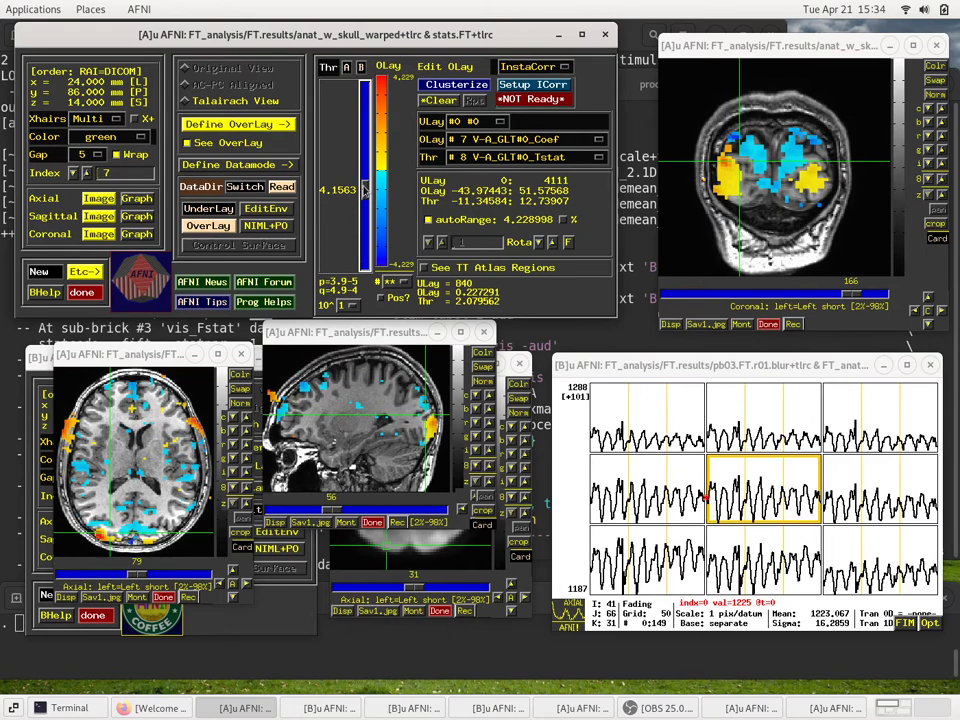
pyautogui.click(364, 204)
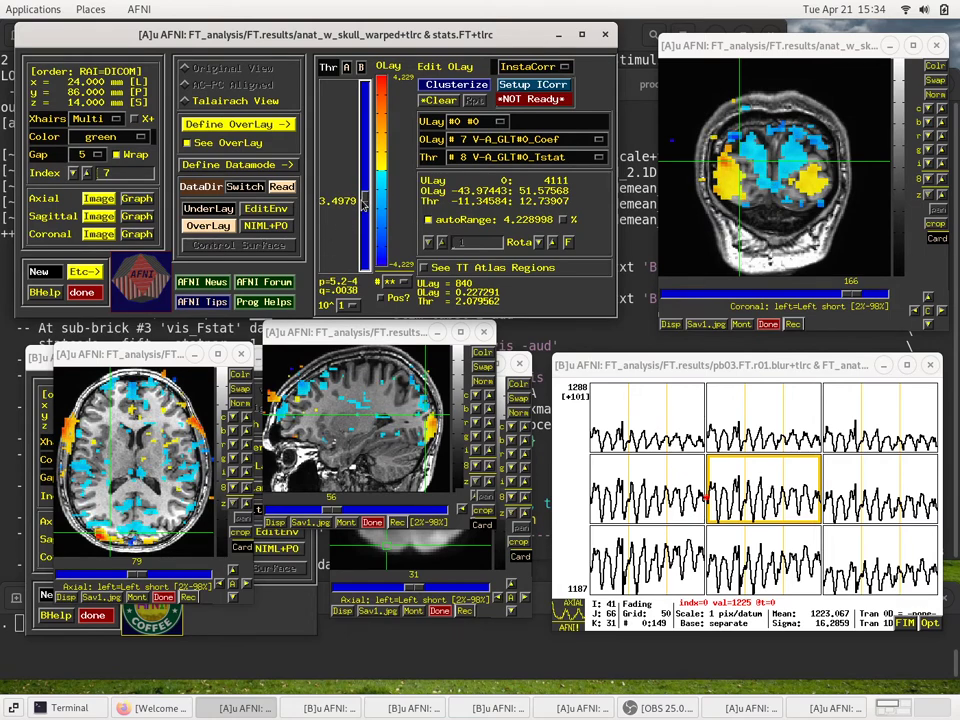
pyautogui.moveTo(364, 204); pyautogui.dragTo(366, 190)
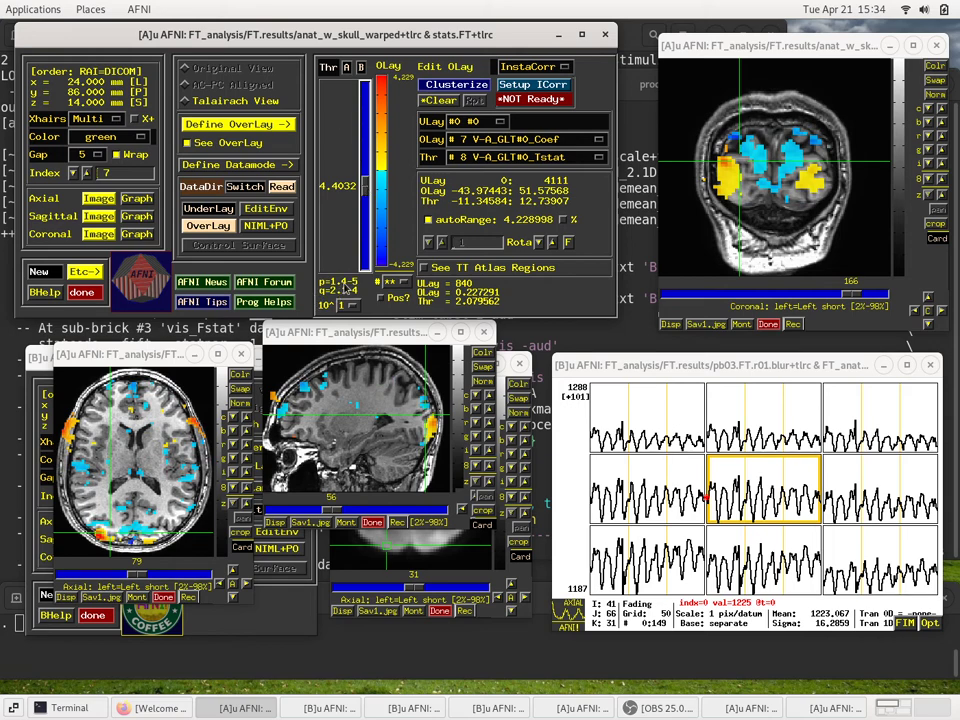
# Step: Threshold the overlay at p = 0.001, then drag the slider back to about 4.40
pyautogui.moveTo(343, 288)
pyautogui.rightClick(329, 68)
pyautogui.rightClick(329, 68)
pyautogui.rightClick(329, 68)
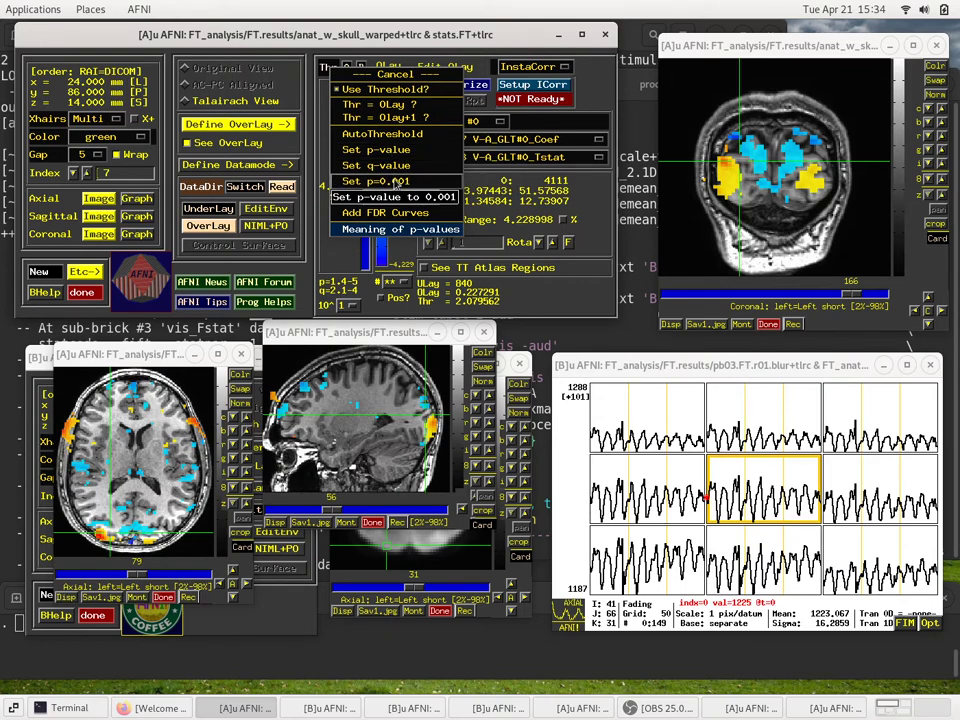
pyautogui.click(398, 182)
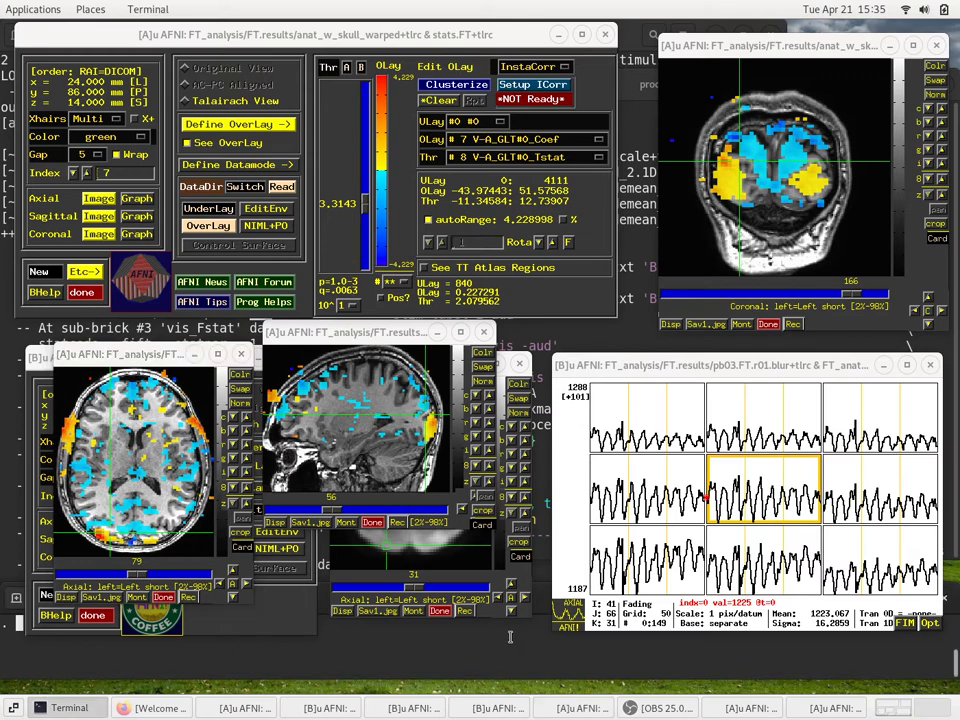
pyautogui.click(630, 376)
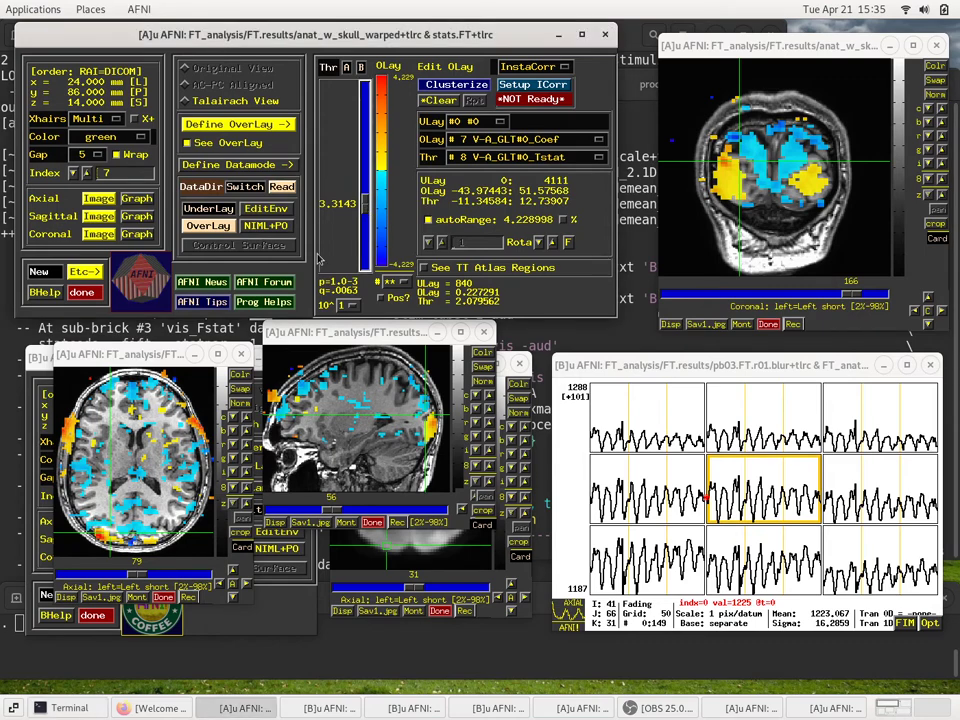
pyautogui.moveTo(367, 206); pyautogui.dragTo(371, 194)
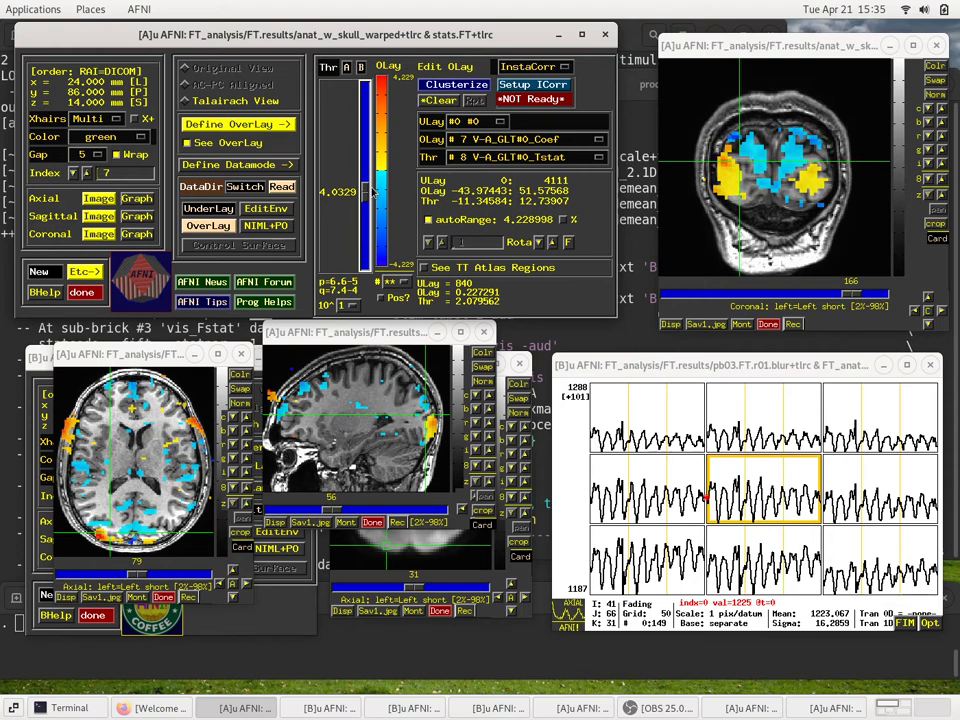
# Step: Enter a p-value of 0.000047, giving a t threshold of 4.1139
pyautogui.click(325, 72)
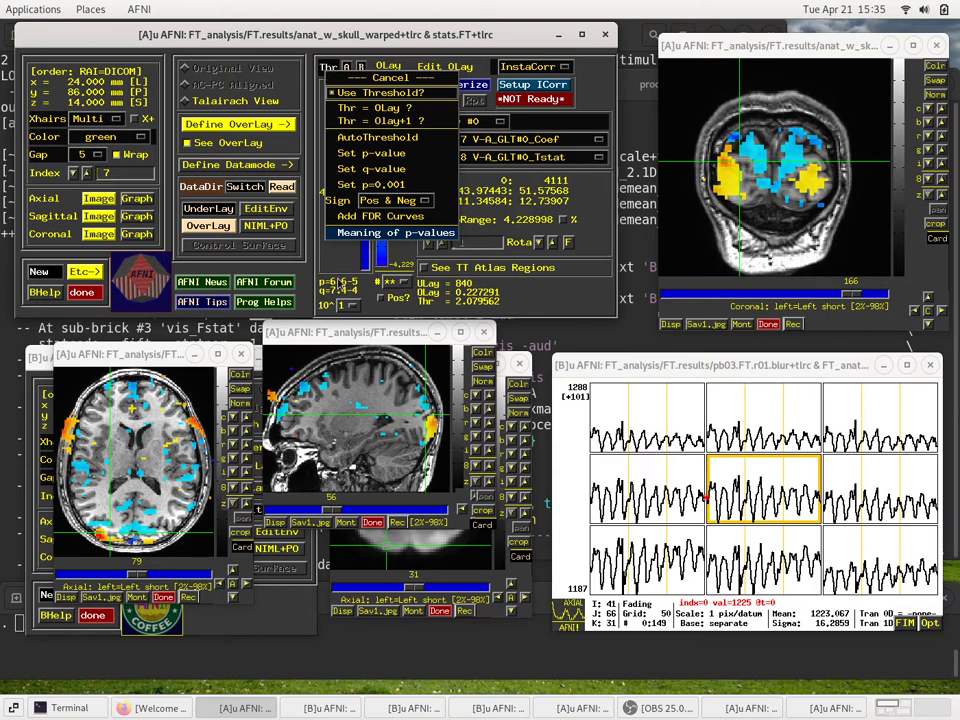
pyautogui.click(362, 154)
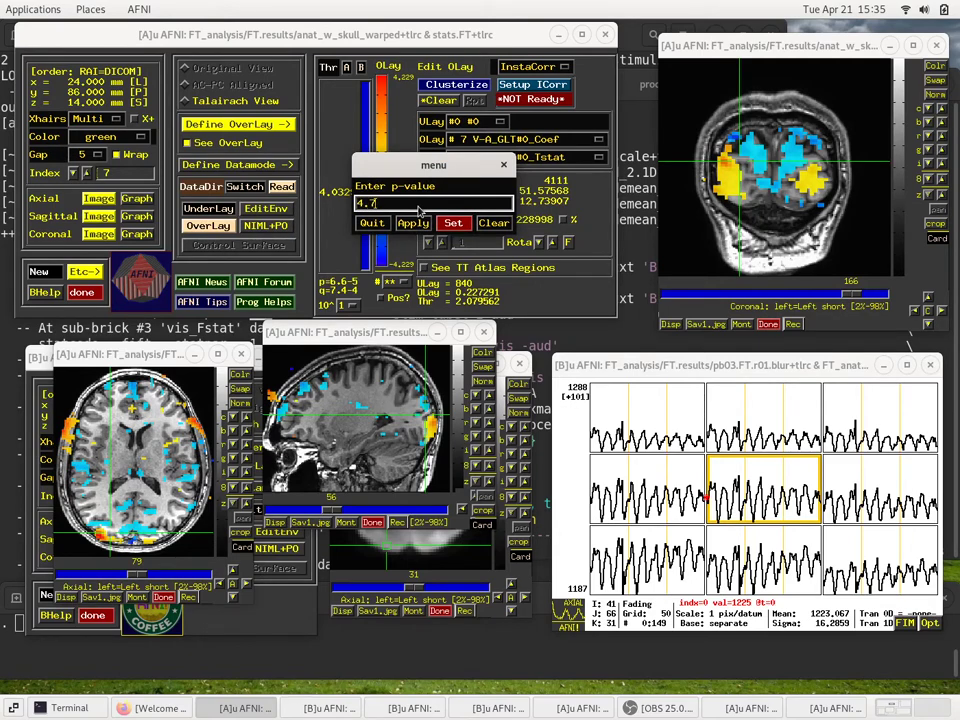
pyautogui.press('BackSpace')
pyautogui.press('BackSpace')
pyautogui.write('.000047')
pyautogui.click(414, 223)
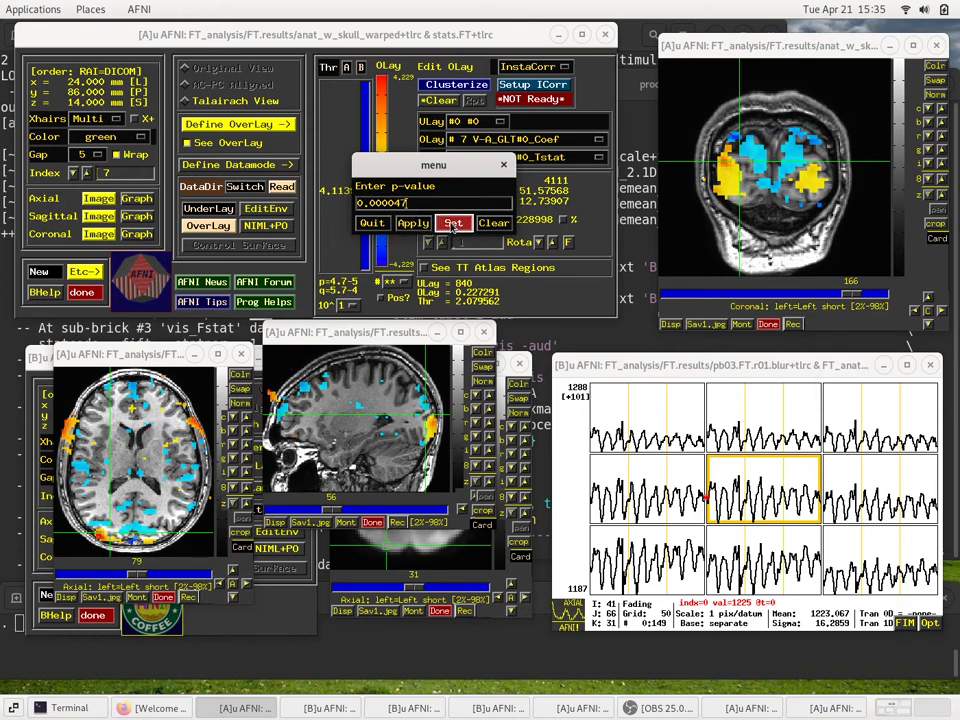
pyautogui.click(452, 224)
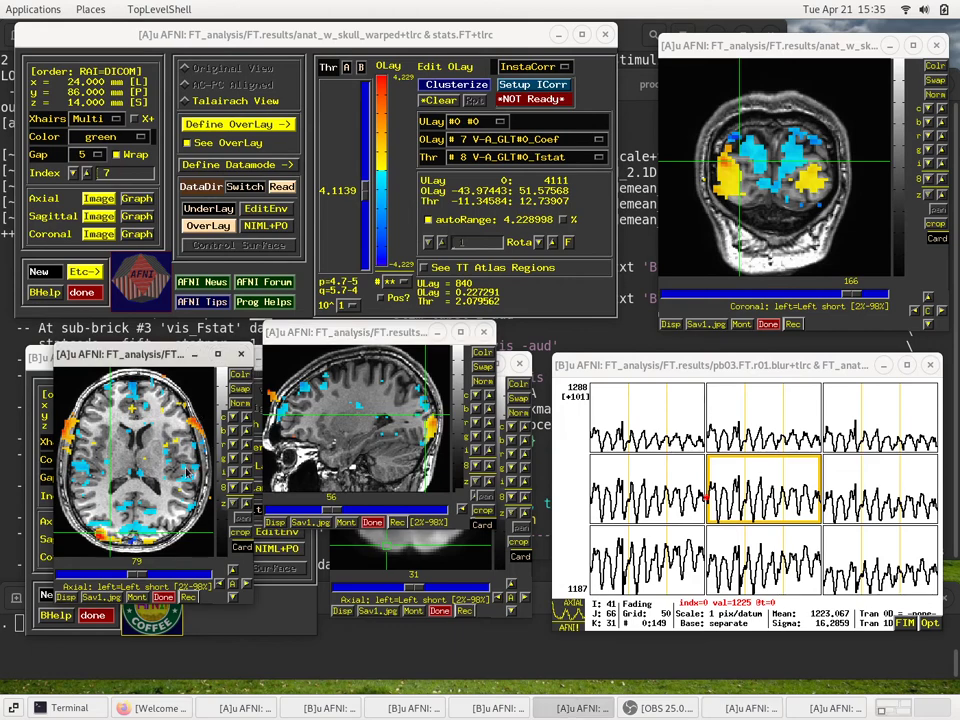
# Step: Move and enlarge the axial image window, then set the crosshair at x=29, y=84, z=14 mm
pyautogui.moveTo(134, 356); pyautogui.dragTo(120, 303)
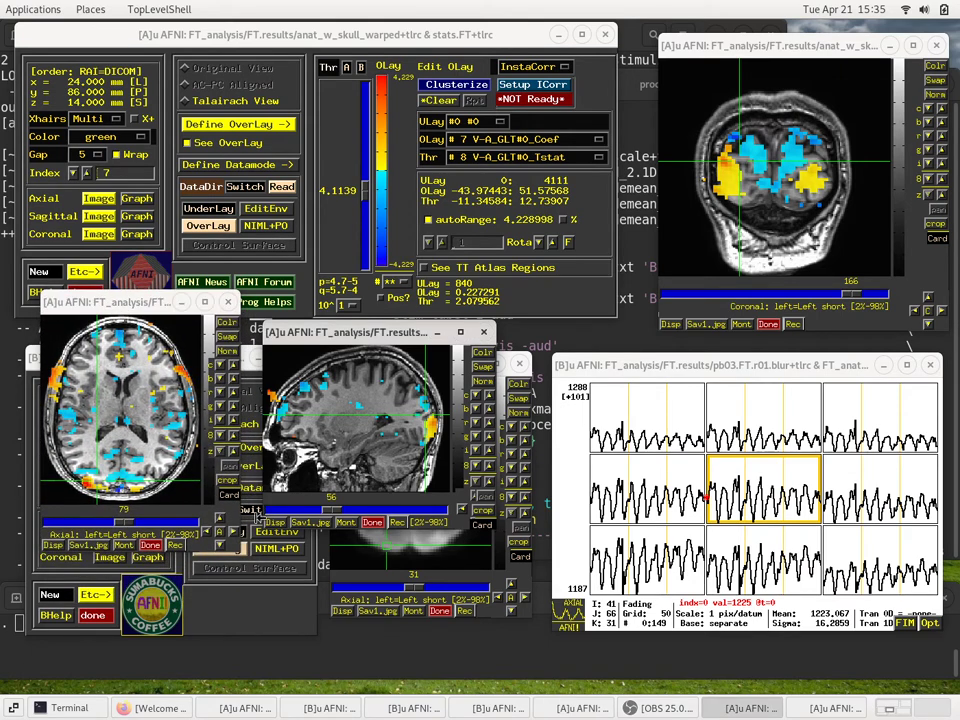
pyautogui.moveTo(238, 553); pyautogui.dragTo(297, 585)
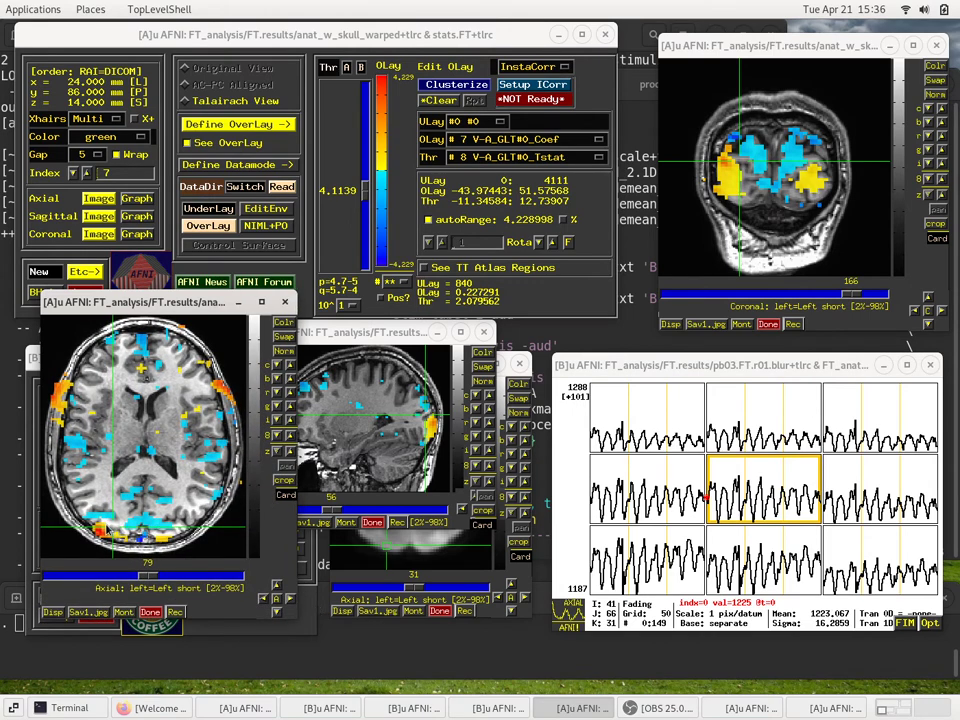
pyautogui.click(141, 369)
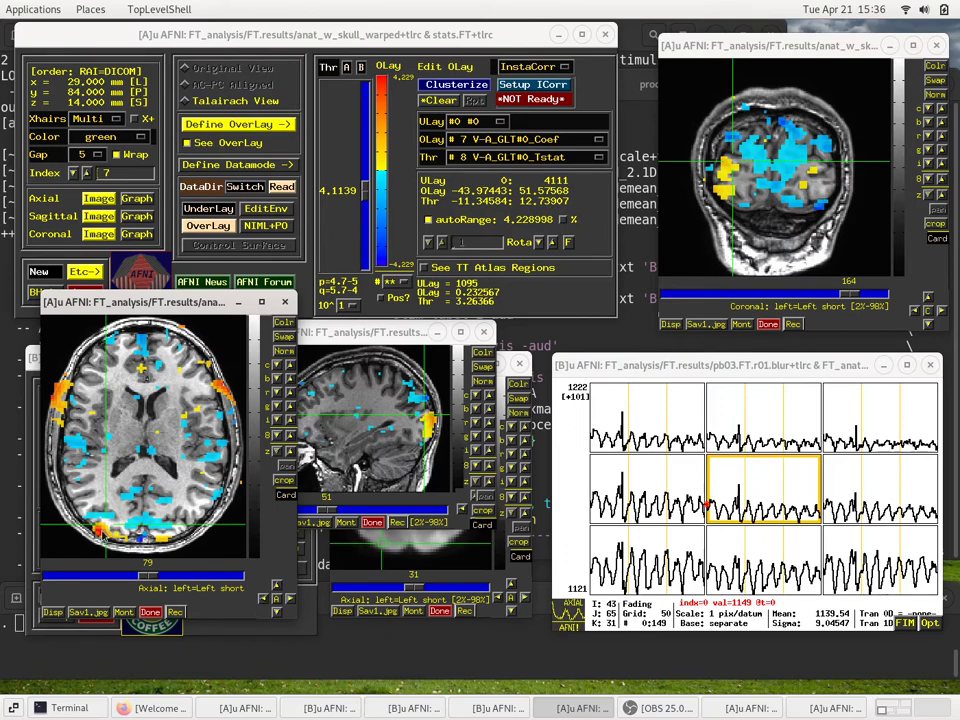
# Step: Use the axial image's Jump to (xyz) to return the crosshair to 24, 86, 14 mm
pyautogui.rightClick(183, 384)
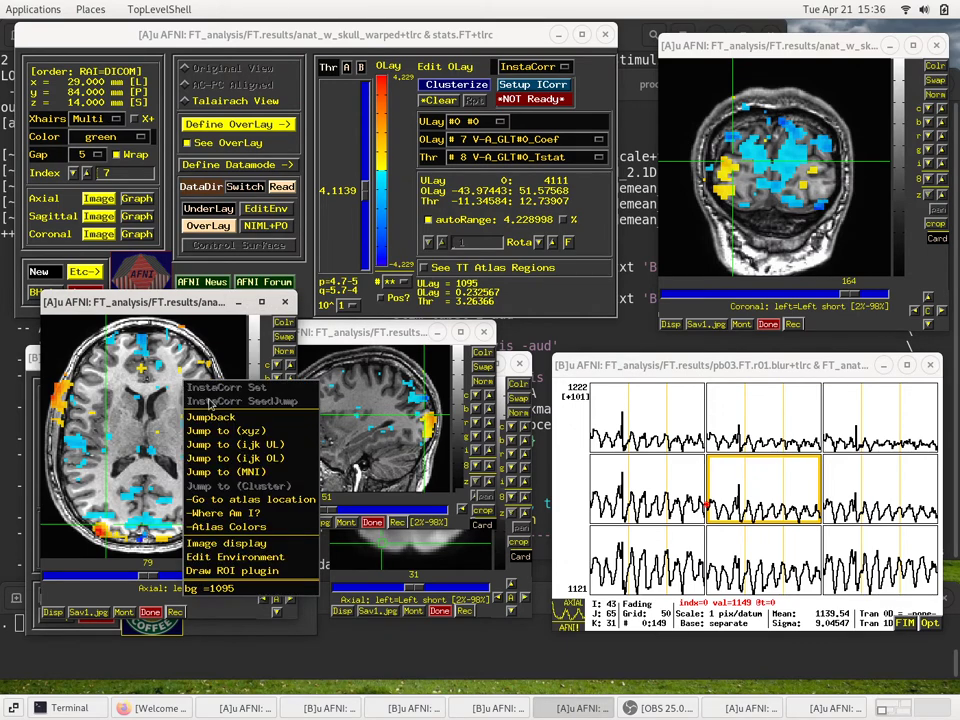
pyautogui.click(224, 431)
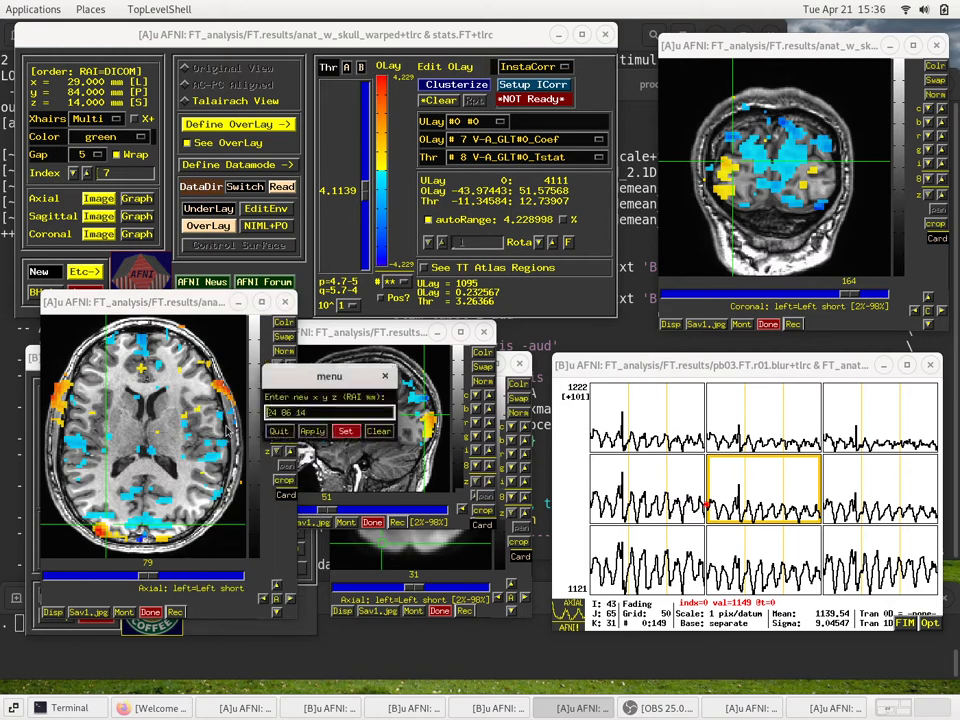
pyautogui.click(345, 431)
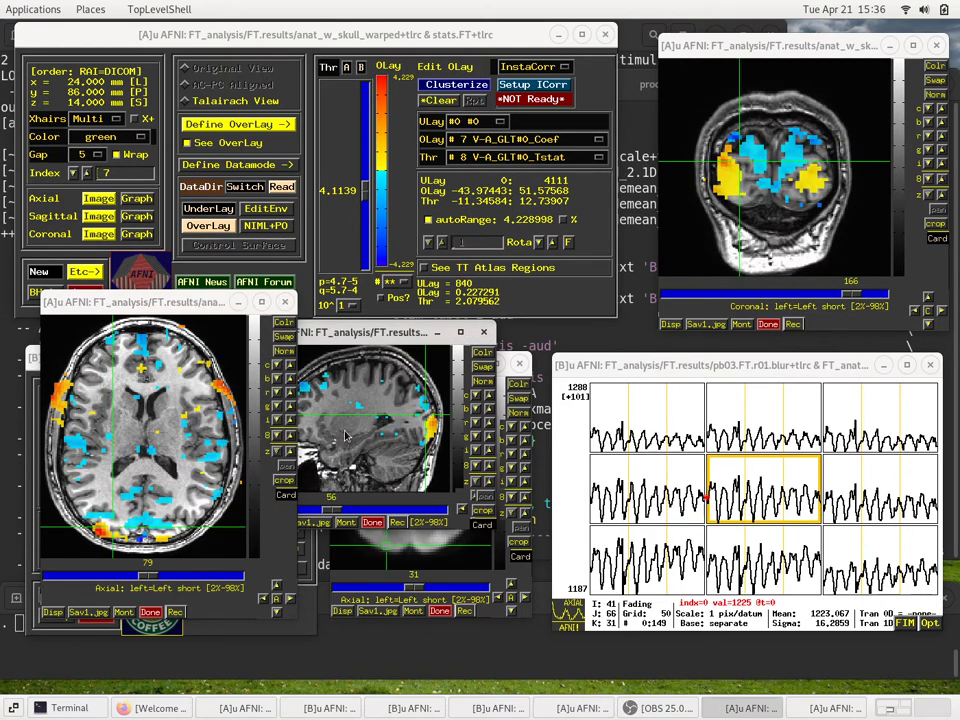
pyautogui.click(157, 305)
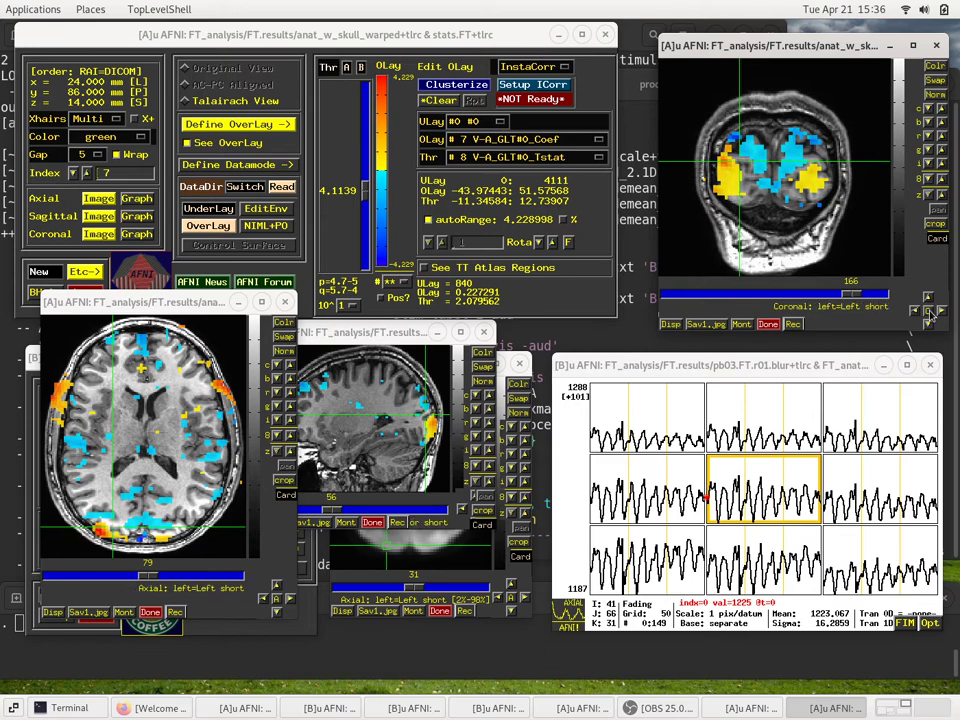
pyautogui.click(552, 383)
# Step: Move the crosshair in the coronal slice and crop the coronal view to the activation region
pyautogui.click(748, 163)
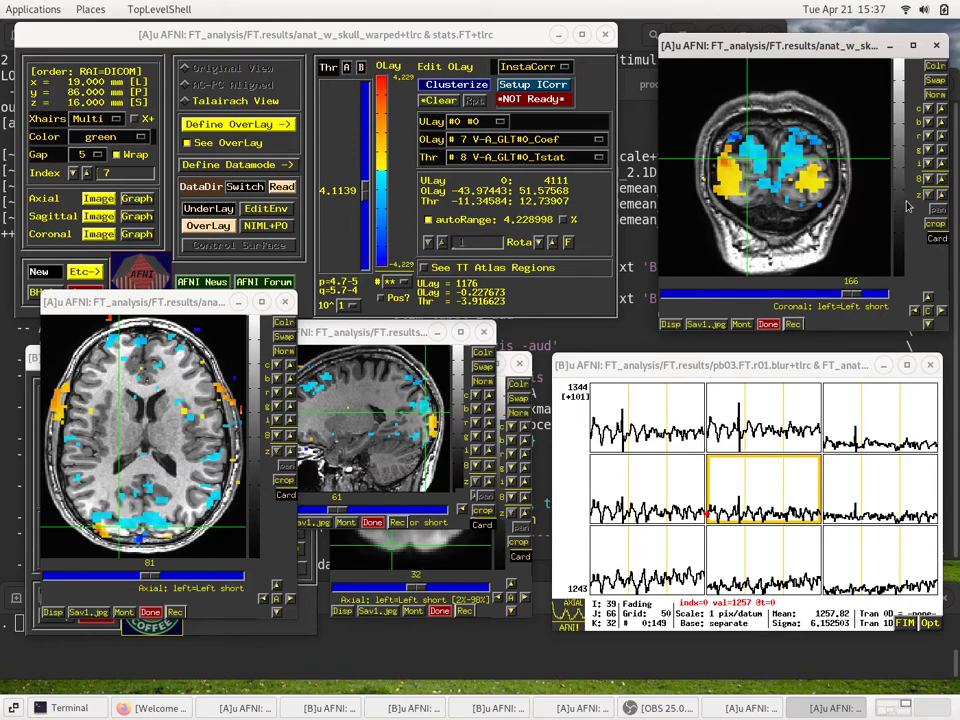
pyautogui.click(936, 223)
pyautogui.moveTo(727, 137); pyautogui.dragTo(770, 185)
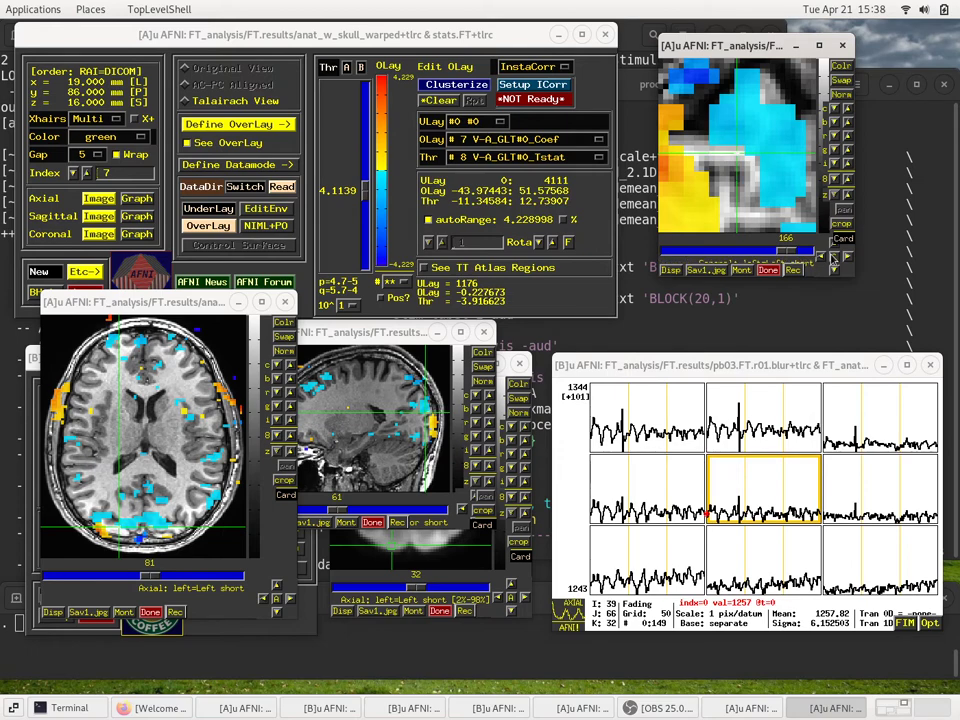
# Step: Change the crosshair colour, trying navy and rbgyr20_02 before settling on red
pyautogui.click(100, 137)
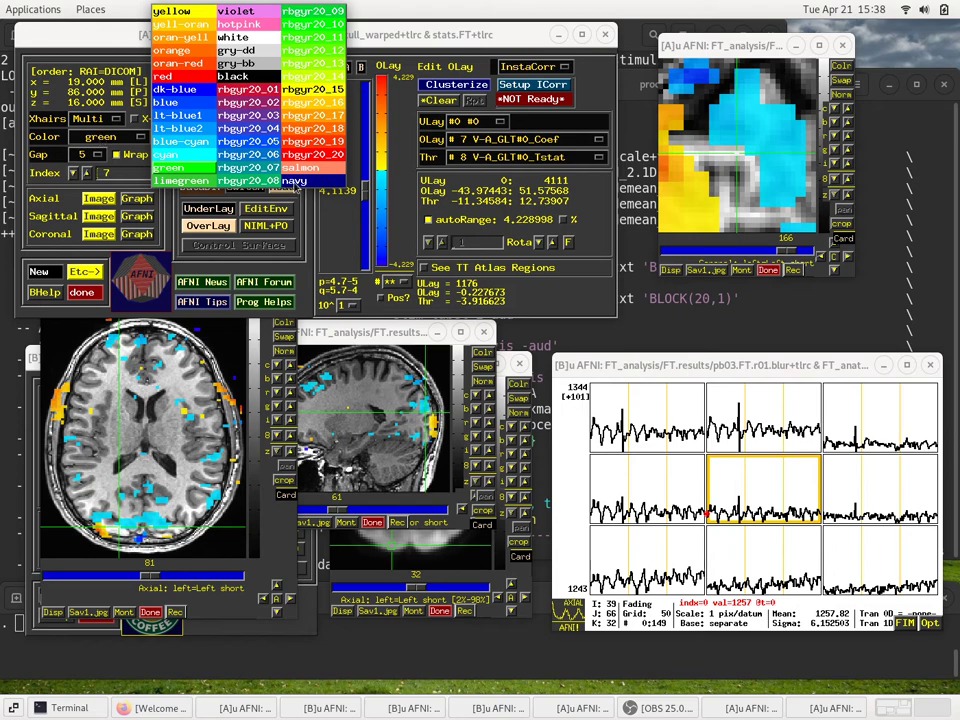
pyautogui.click(296, 181)
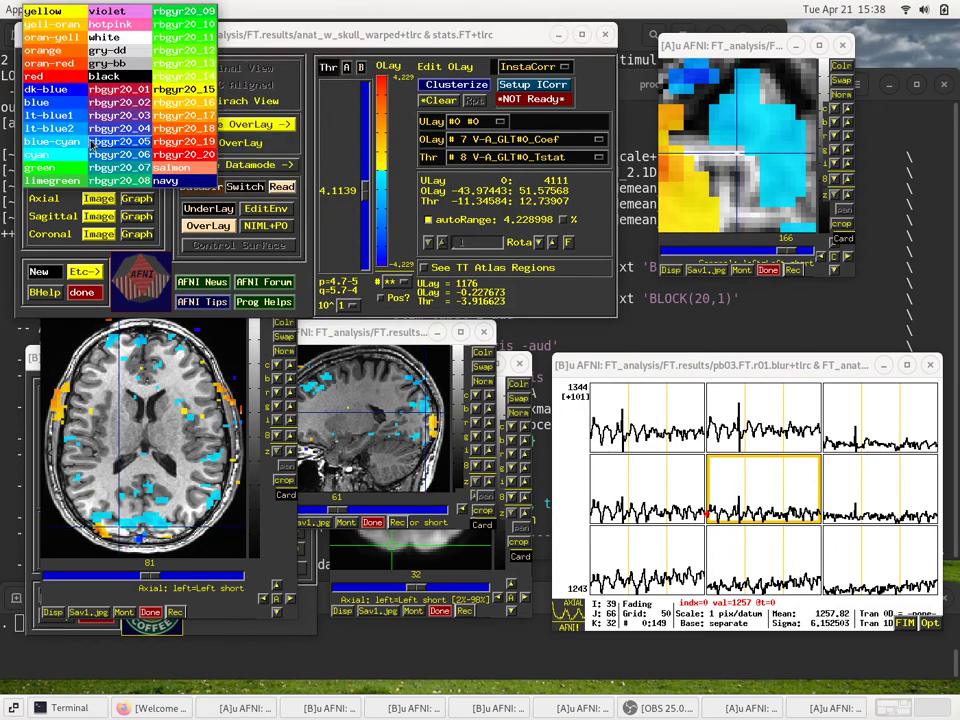
pyautogui.click(110, 137)
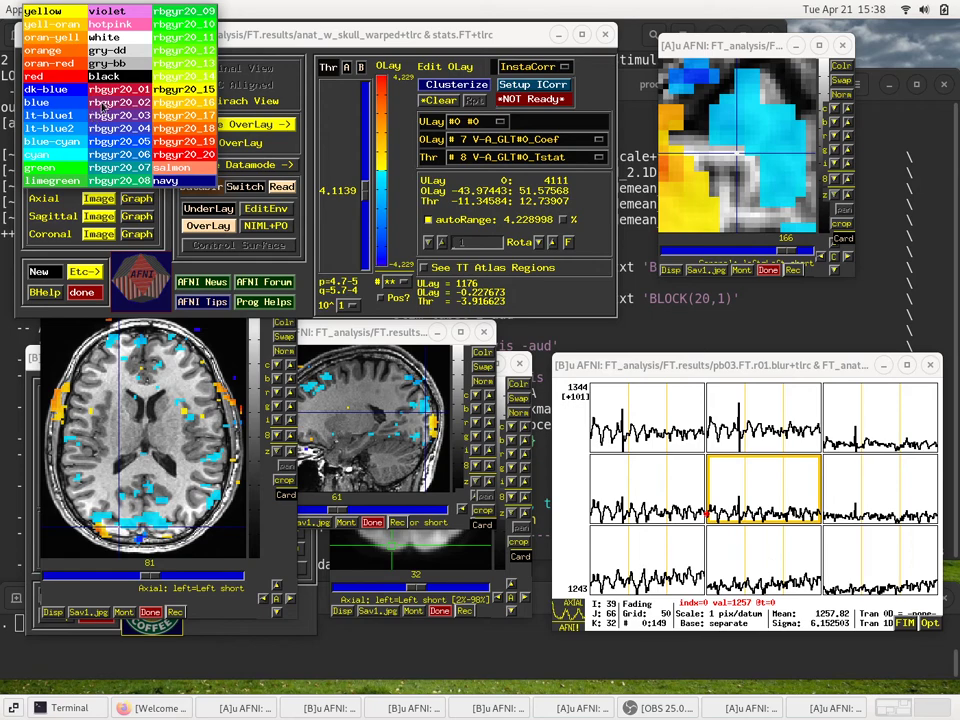
pyautogui.click(108, 104)
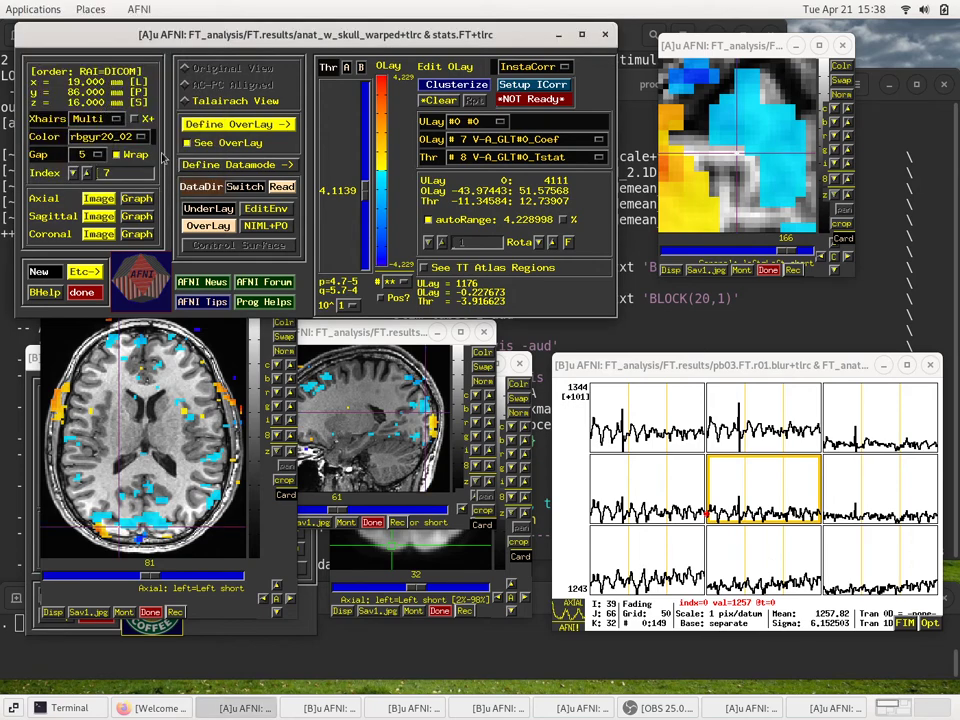
pyautogui.click(101, 139)
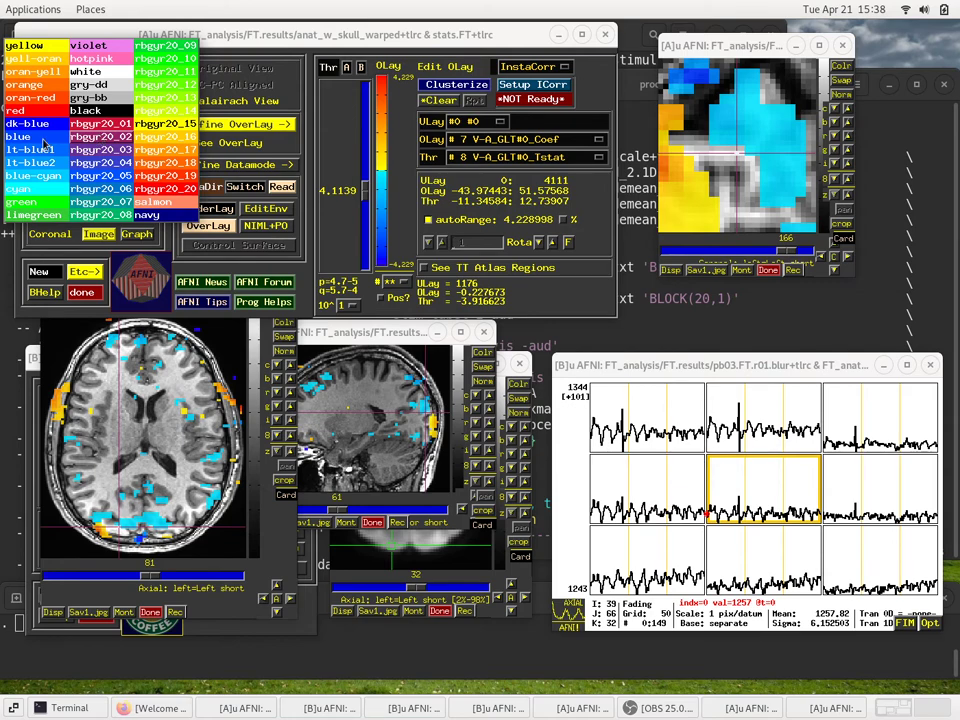
pyautogui.click(30, 110)
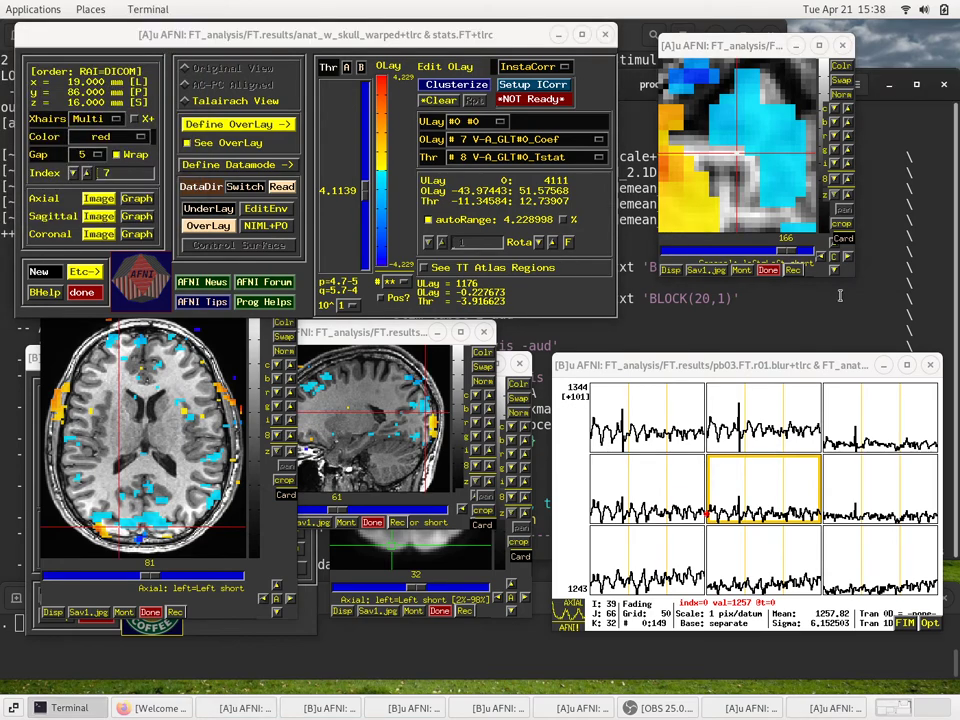
# Step: Enlarge the coronal close-up and place the crosshair at x=16, y=86, z=16 mm in the blue cluster
pyautogui.moveTo(850, 276); pyautogui.dragTo(935, 320)
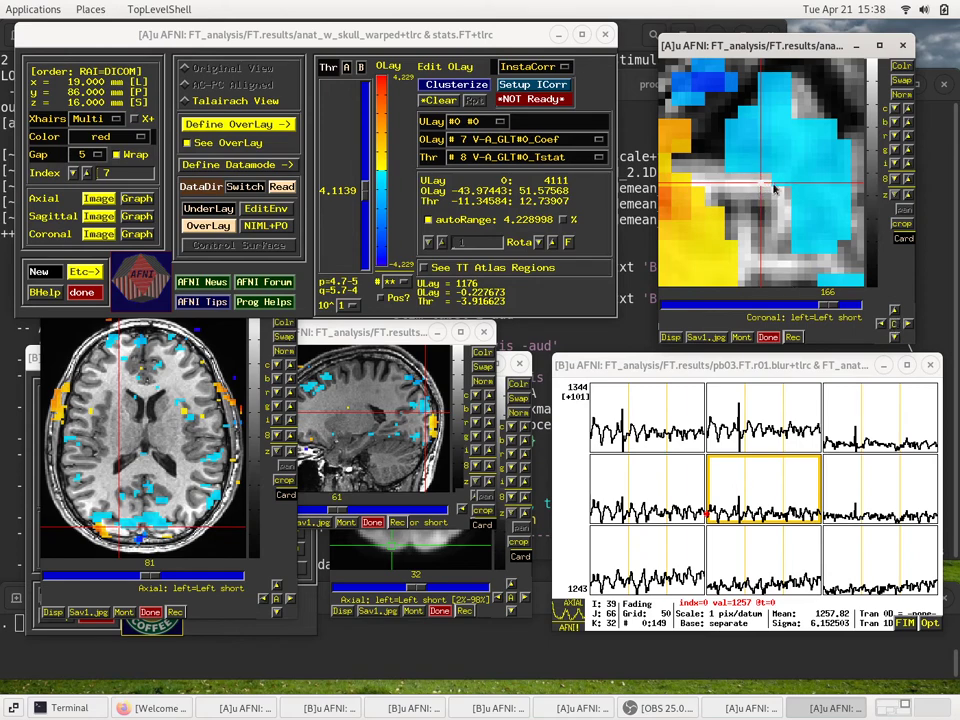
pyautogui.click(452, 195)
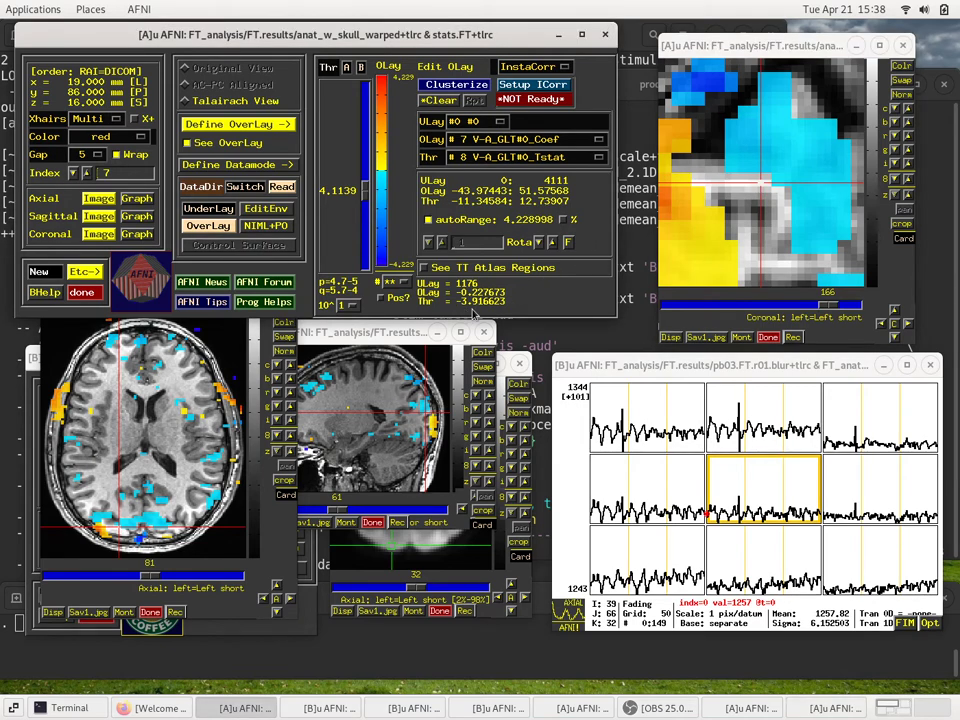
pyautogui.click(755, 175)
pyautogui.click(782, 190)
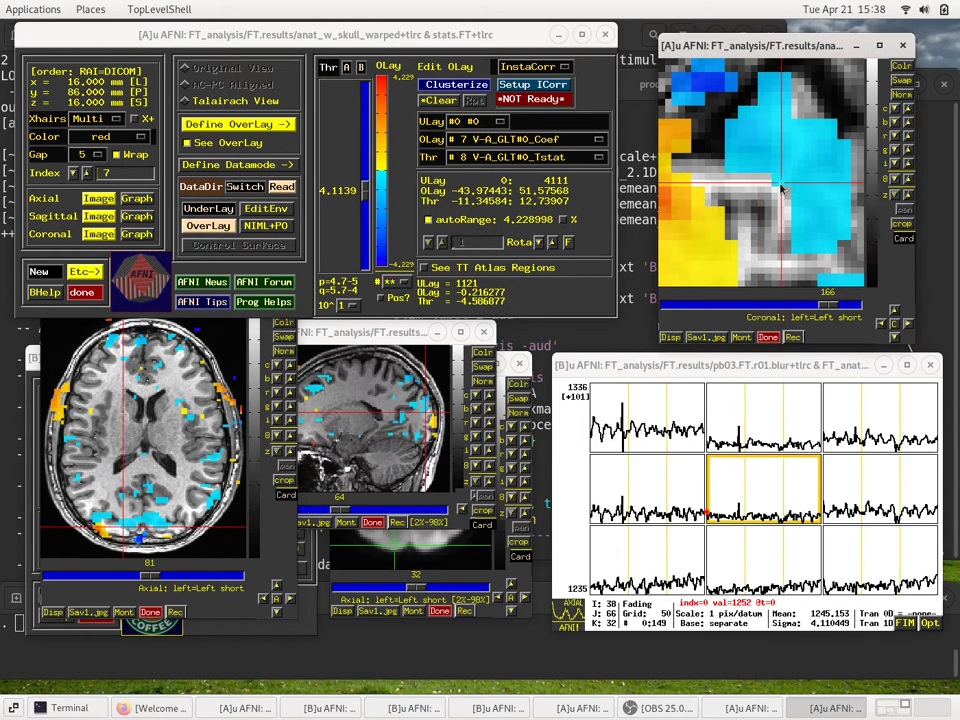
pyautogui.click(462, 185)
pyautogui.click(466, 220)
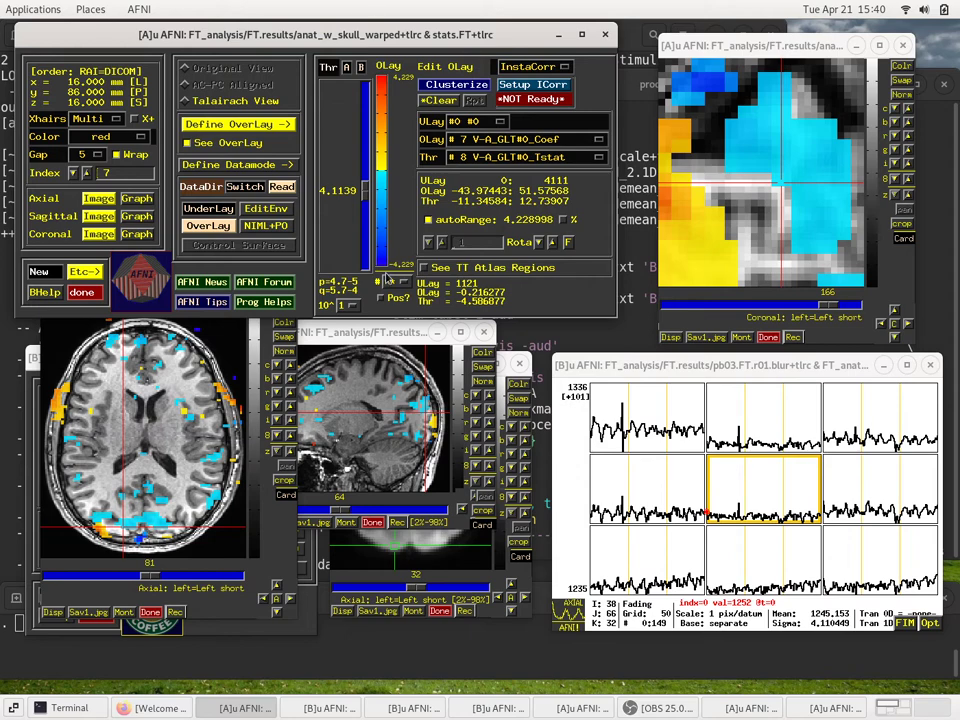
# Step: Click higher in the coronal image to put the crosshair at 25, 86, 31 mm
pyautogui.click(388, 355)
pyautogui.click(292, 252)
pyautogui.click(790, 190)
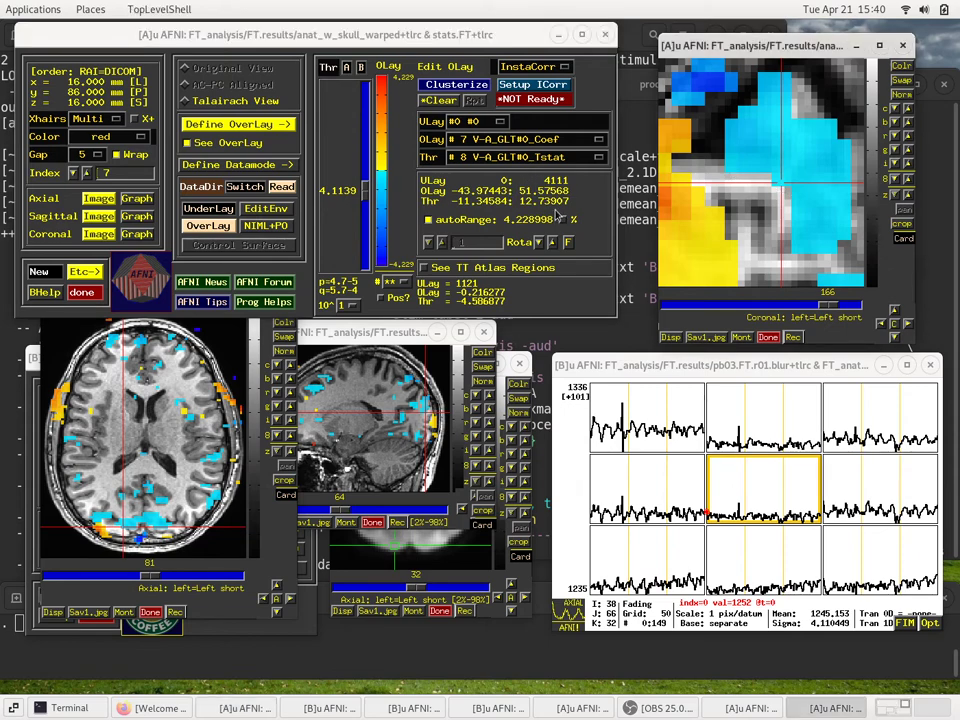
pyautogui.click(416, 160)
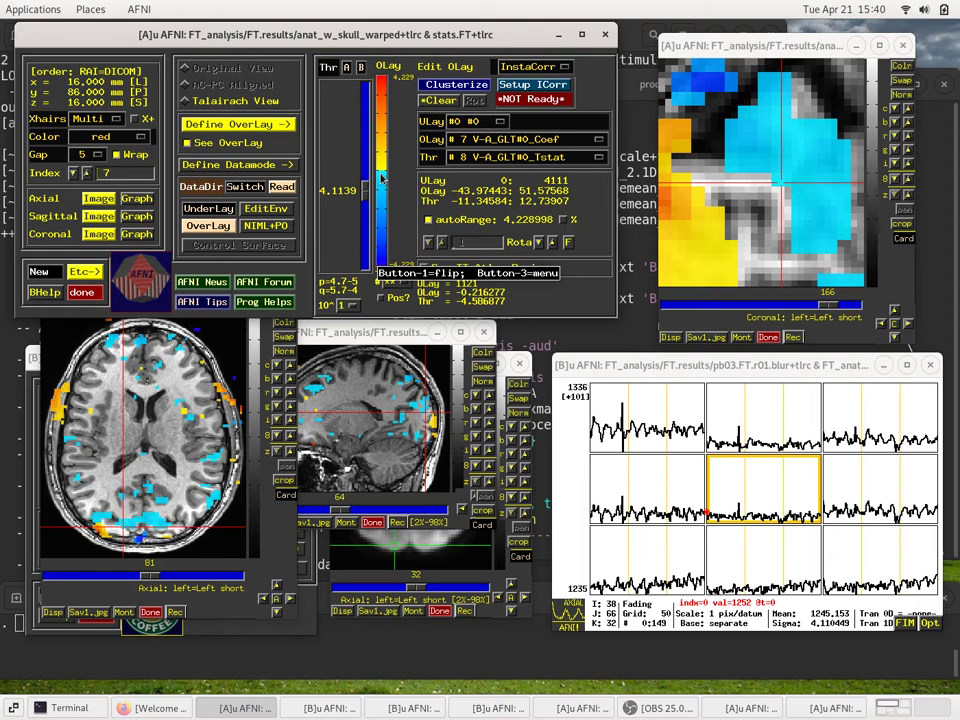
pyautogui.click(719, 90)
pyautogui.click(478, 62)
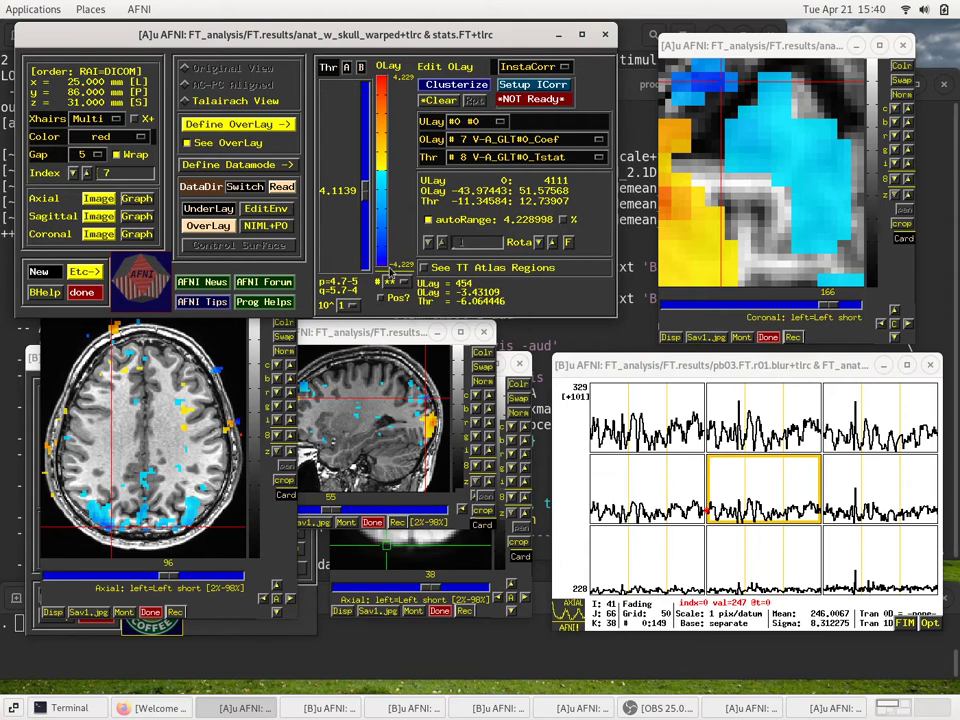
# Step: Jump to 24, 86, 14 via Jump to (xyz), then click the coronal image to reach 33, 86, 15 mm
pyautogui.moveTo(382, 250)
pyautogui.rightClick(140, 396)
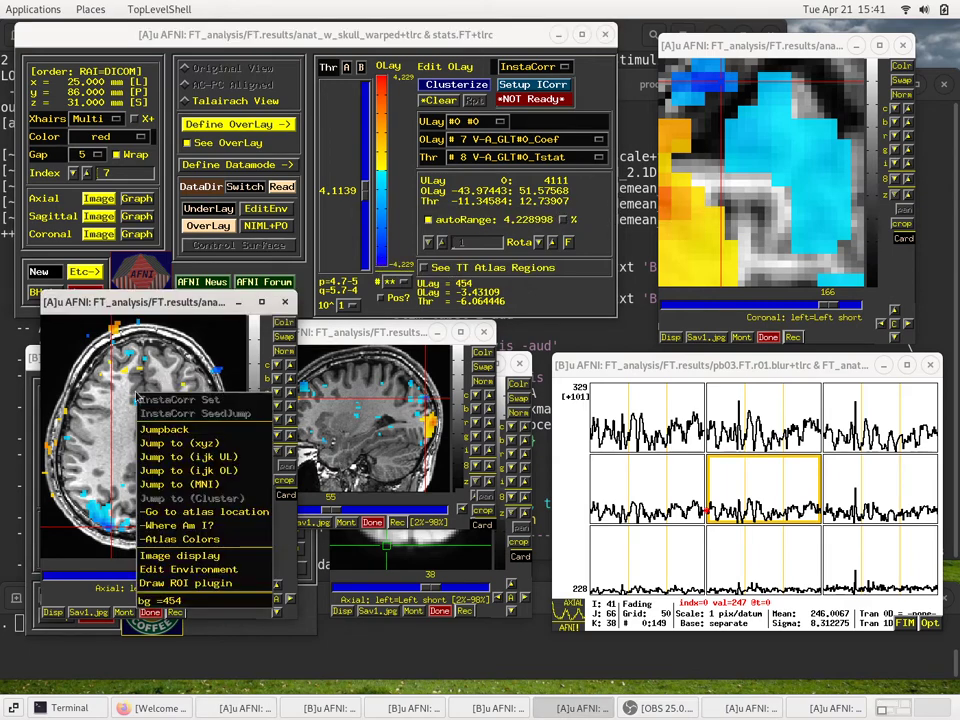
pyautogui.click(178, 442)
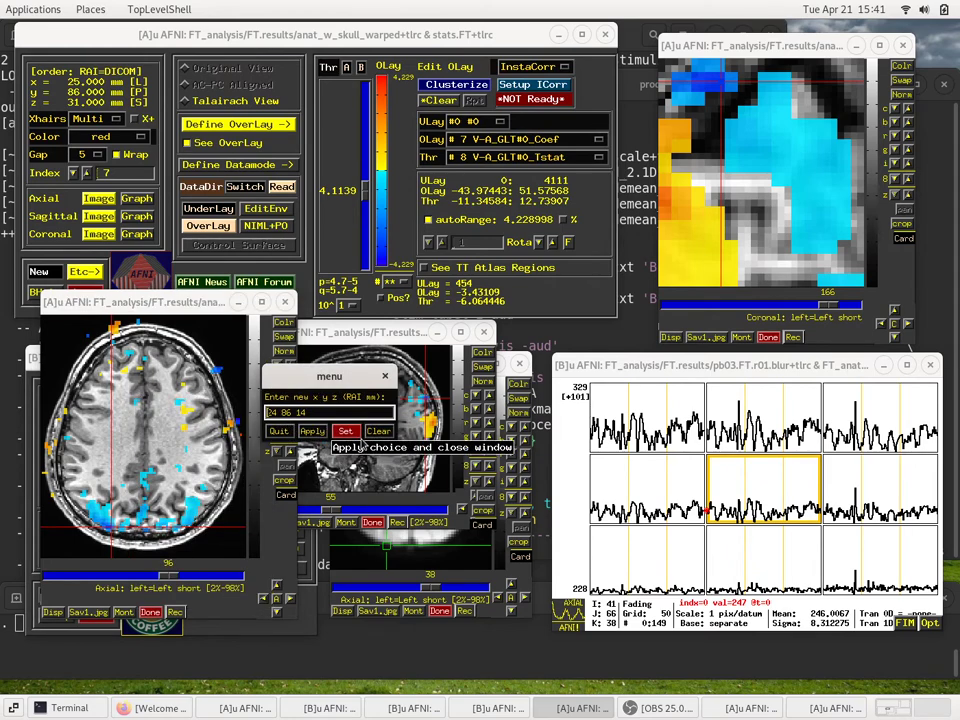
pyautogui.click(345, 431)
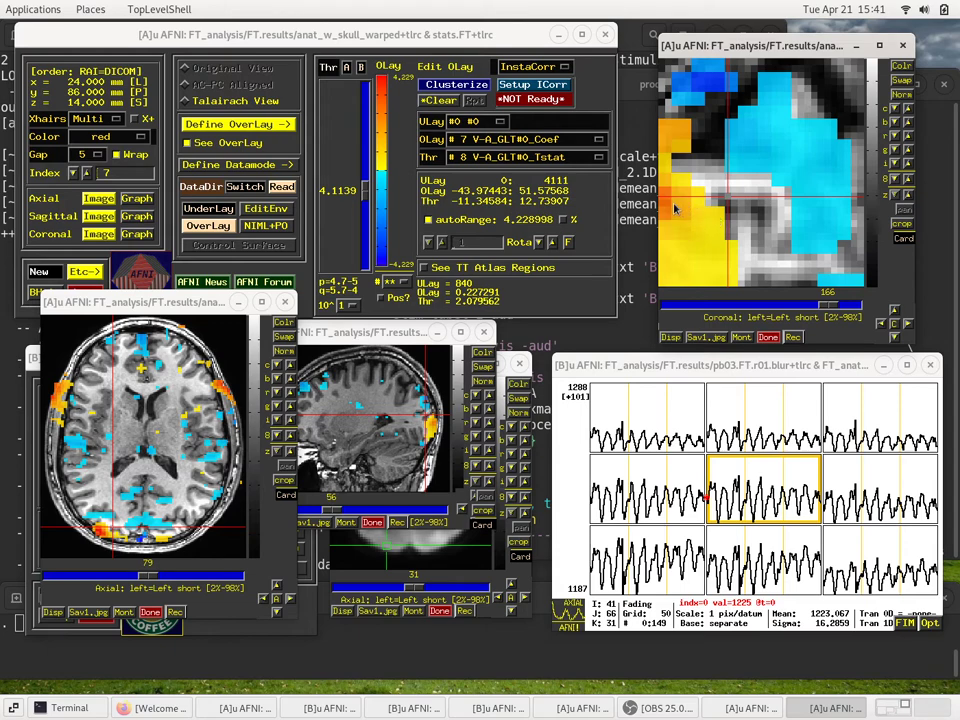
pyautogui.click(672, 195)
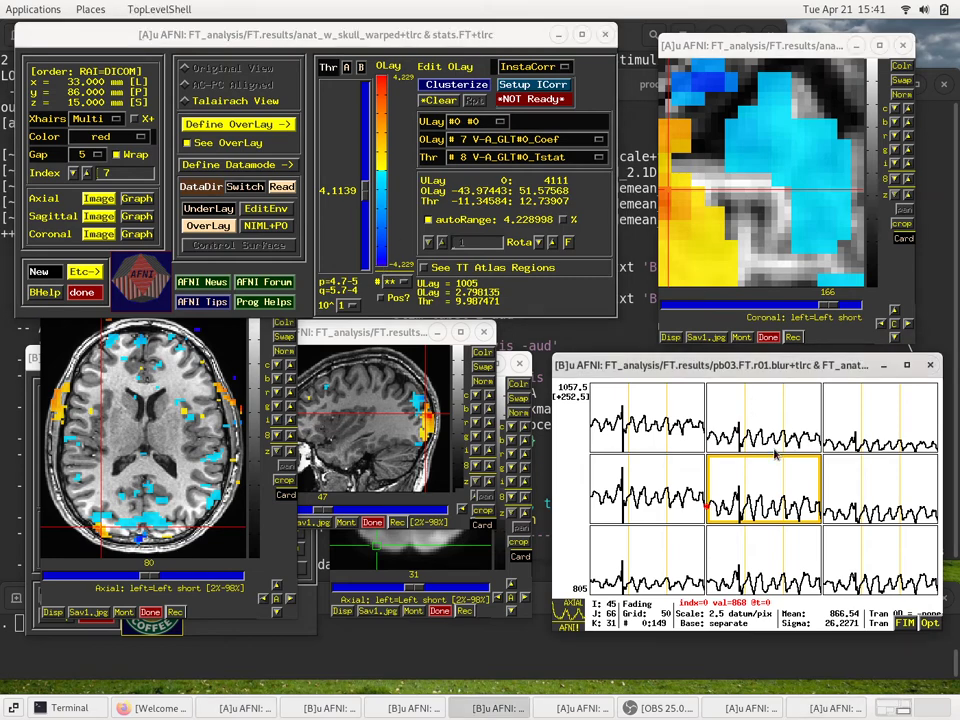
pyautogui.moveTo(740, 377); pyautogui.dragTo(748, 334)
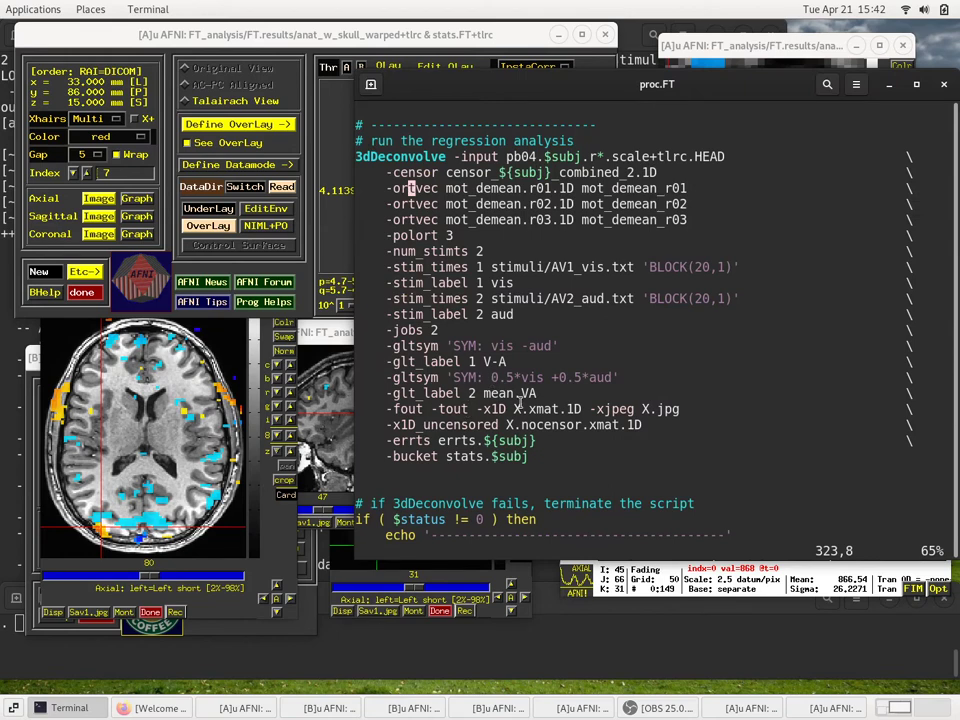
pyautogui.doubleClick(496, 346)
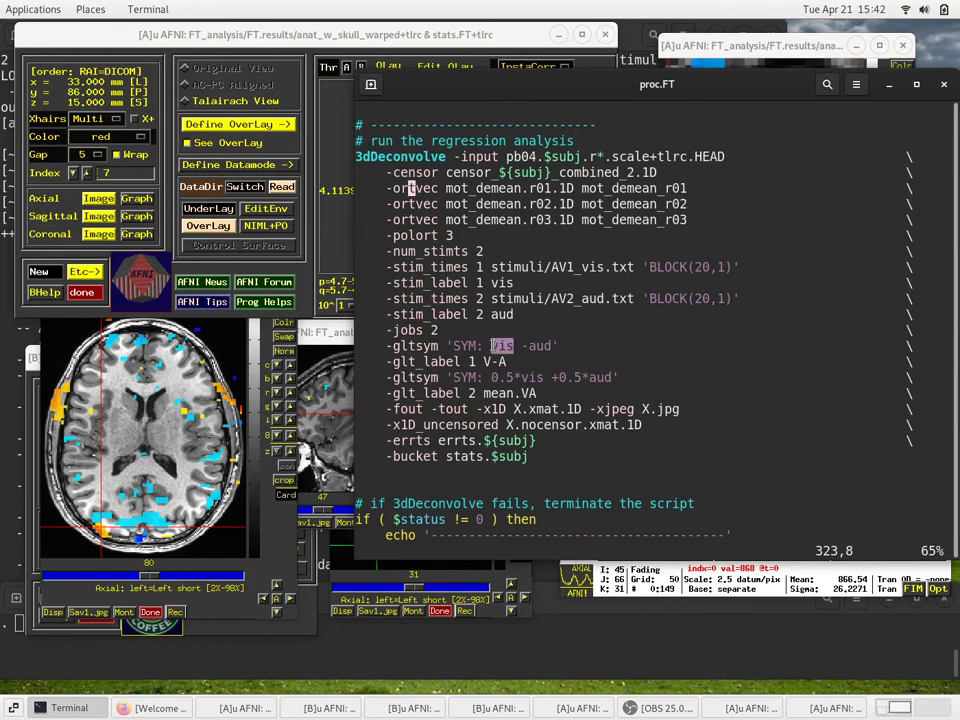
pyautogui.doubleClick(536, 346)
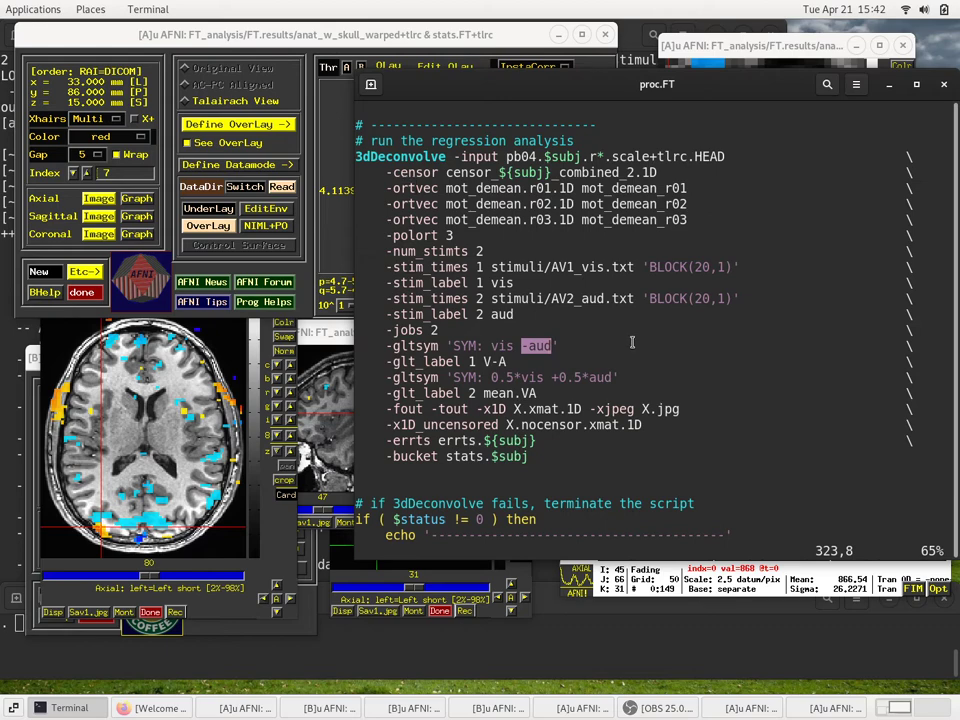
pyautogui.hotkey('alt', 'Tab')
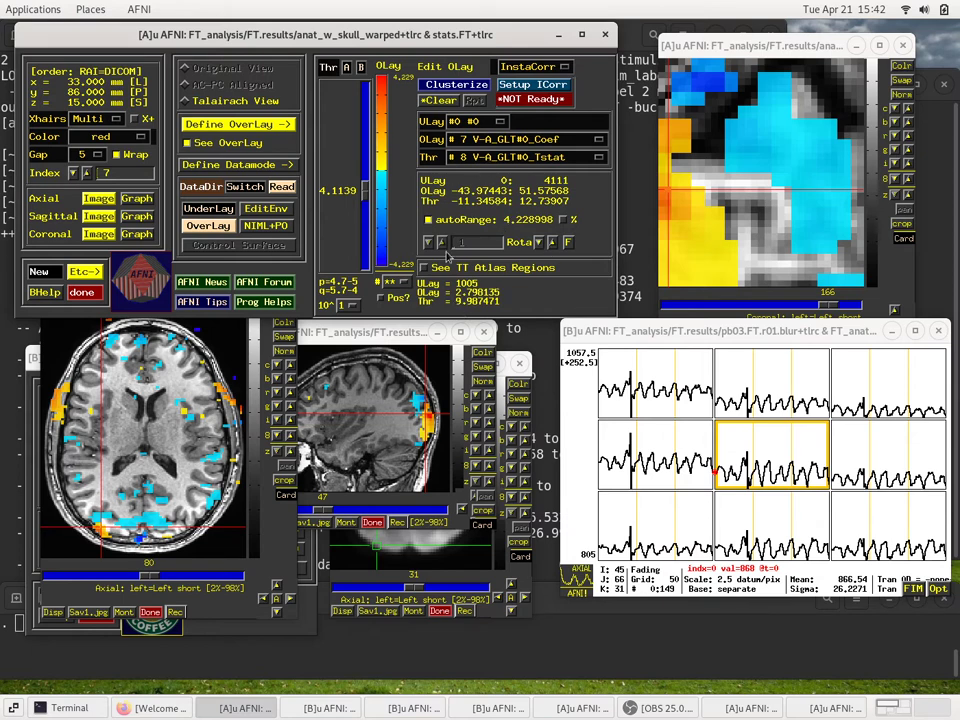
pyautogui.click(475, 147)
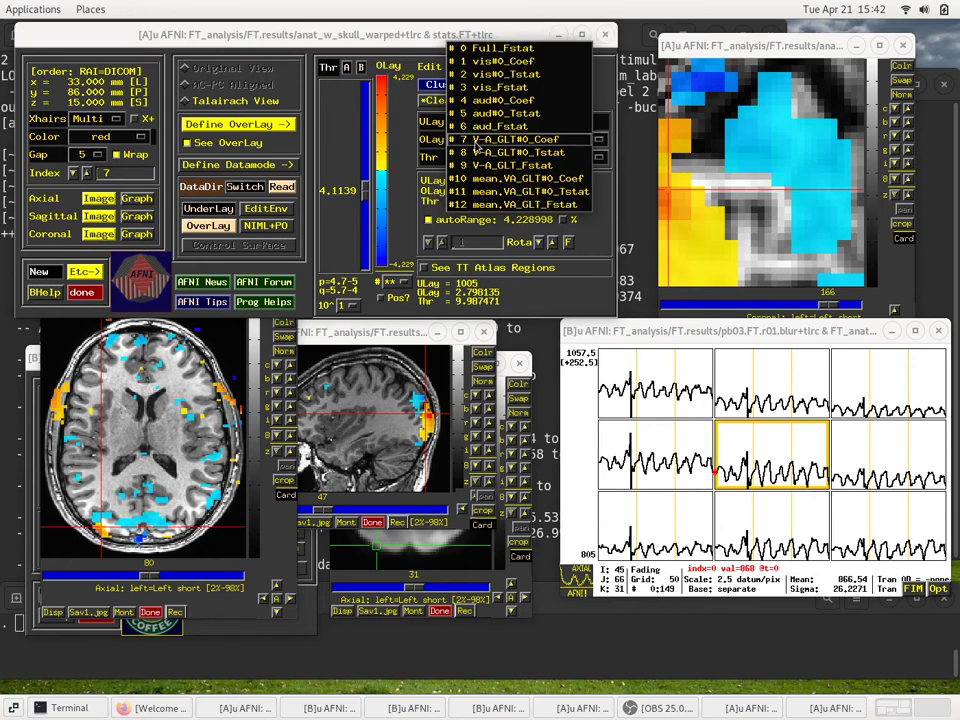
pyautogui.click(497, 62)
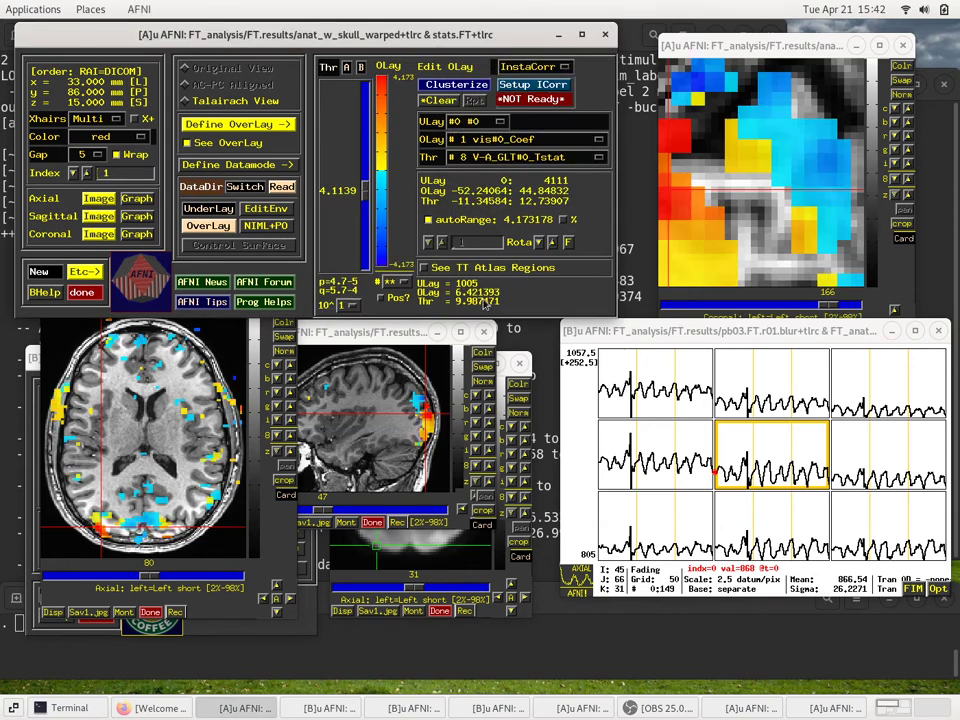
pyautogui.click(477, 140)
pyautogui.click(477, 141)
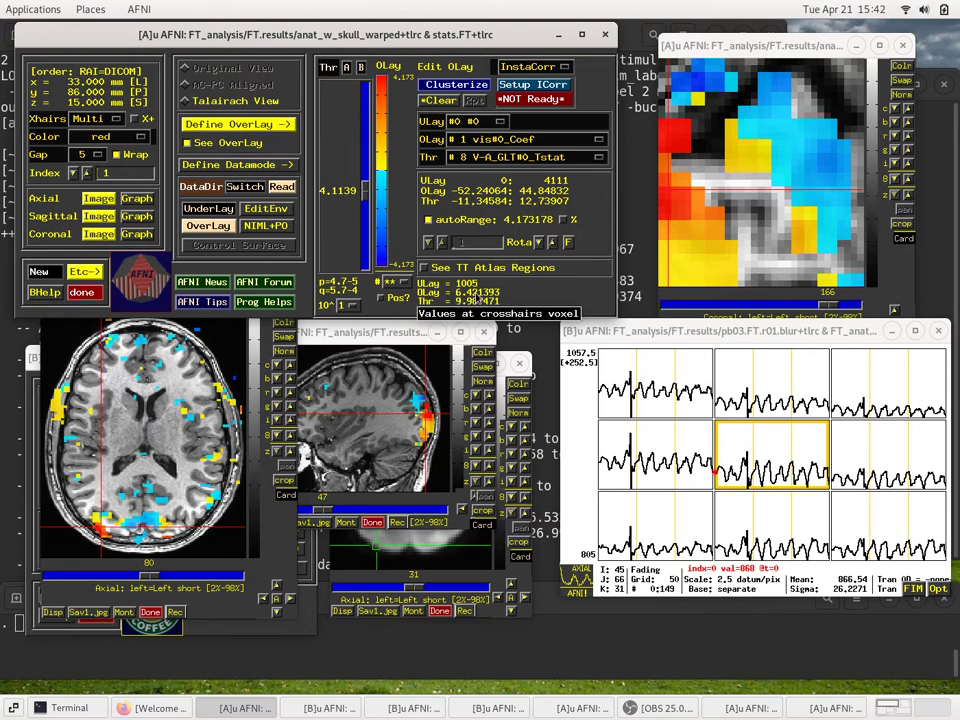
pyautogui.click(480, 140)
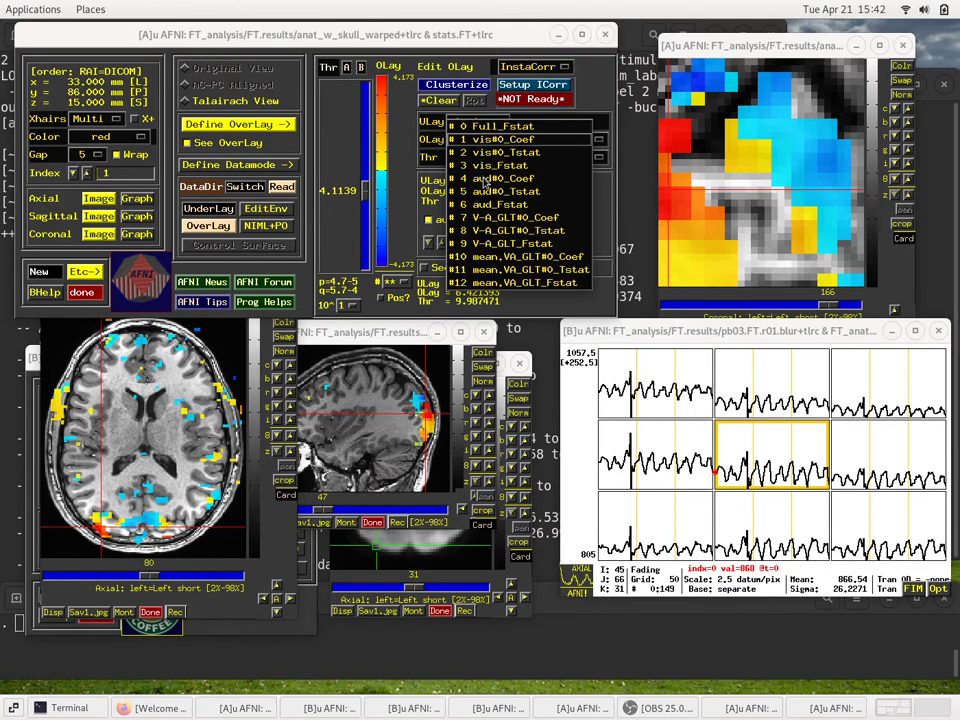
pyautogui.click(484, 179)
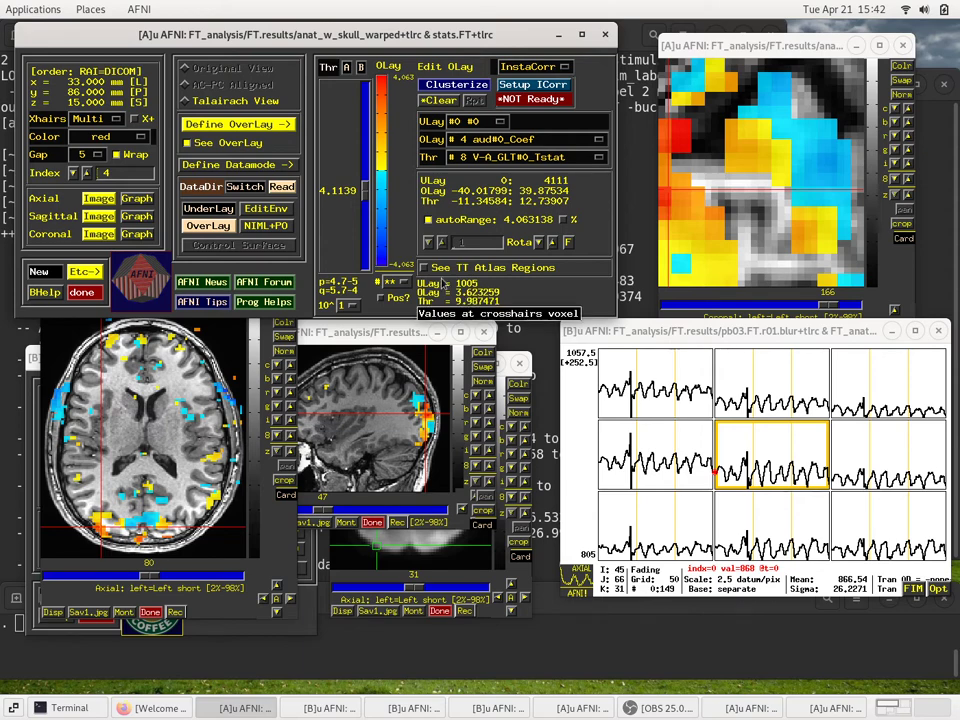
pyautogui.click(466, 140)
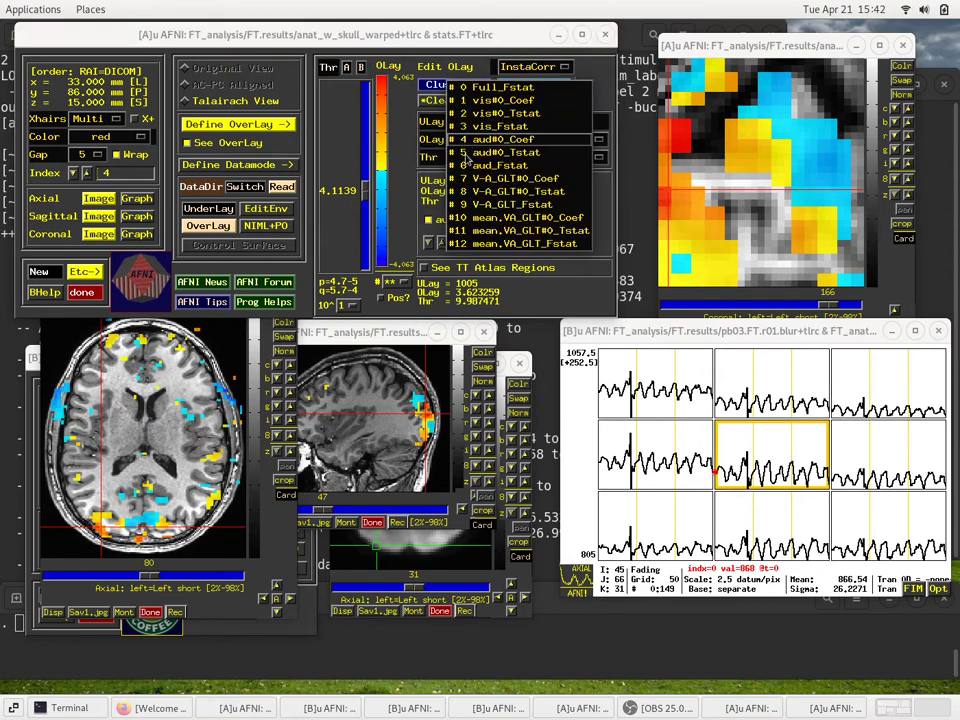
pyautogui.click(471, 178)
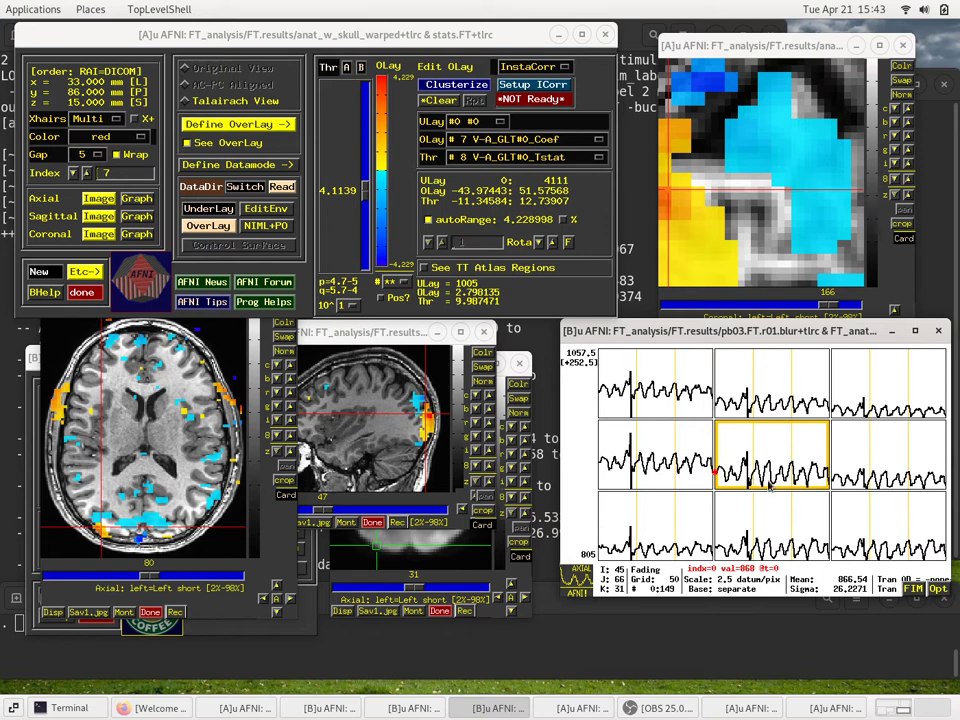
pyautogui.click(521, 243)
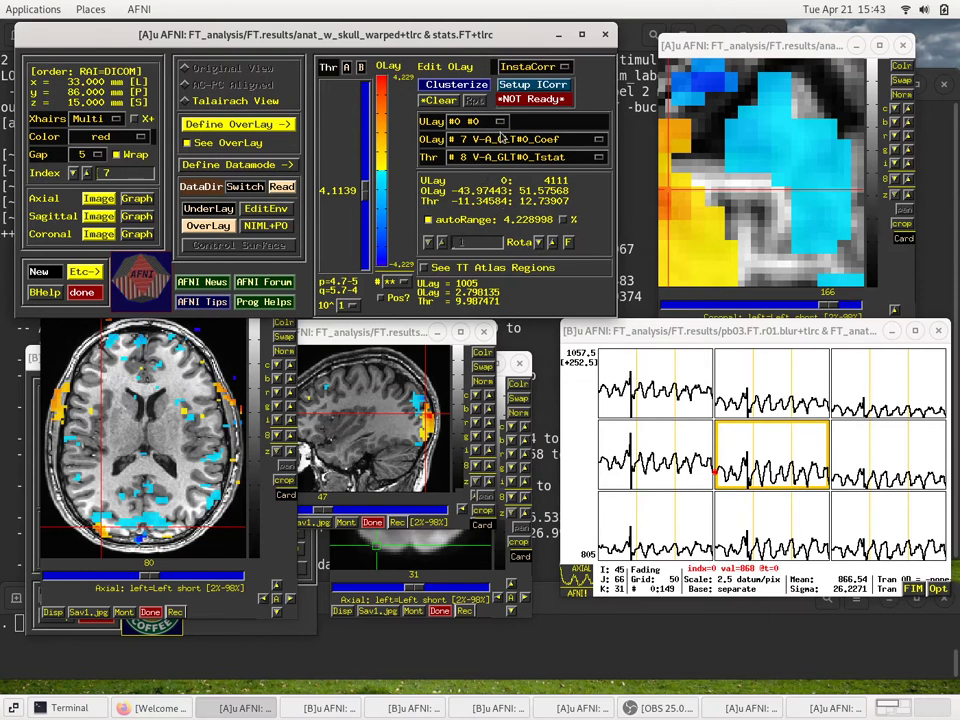
pyautogui.moveTo(480, 180)
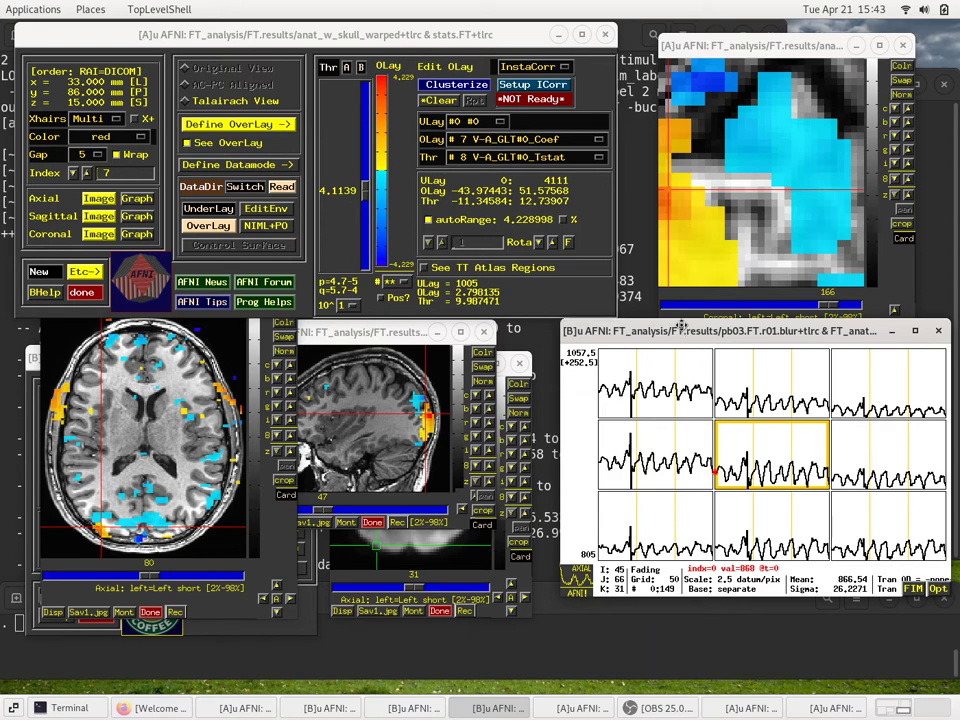
# Step: Move the graph, sagittal and axial windows upward to uncover viewer B's controller and EPI axial image
pyautogui.moveTo(682, 330); pyautogui.dragTo(661, 298)
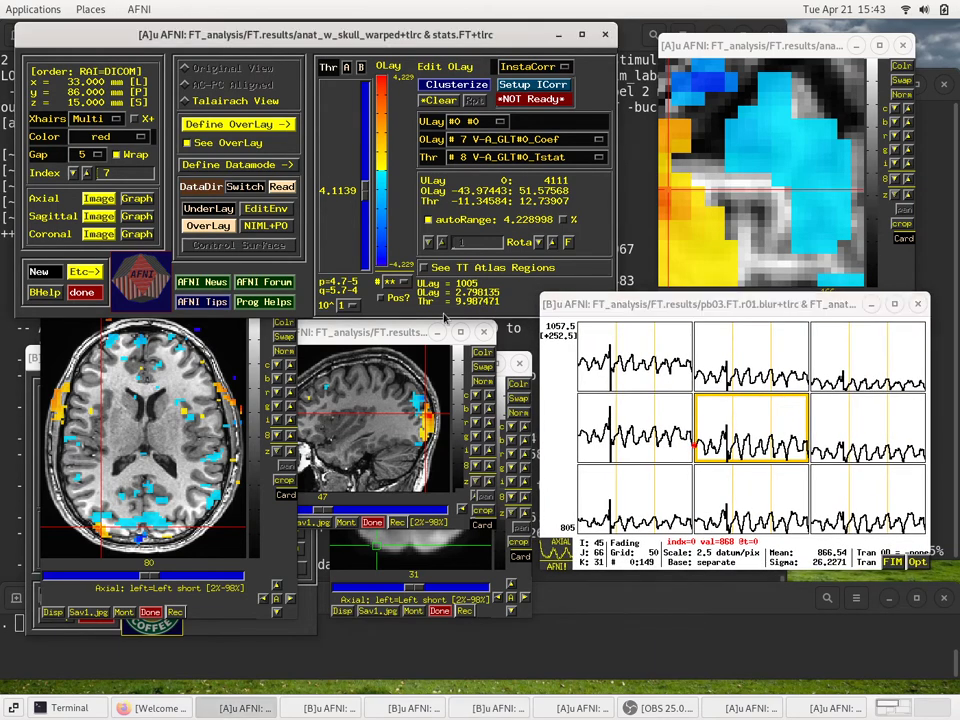
pyautogui.moveTo(404, 333); pyautogui.dragTo(432, 228)
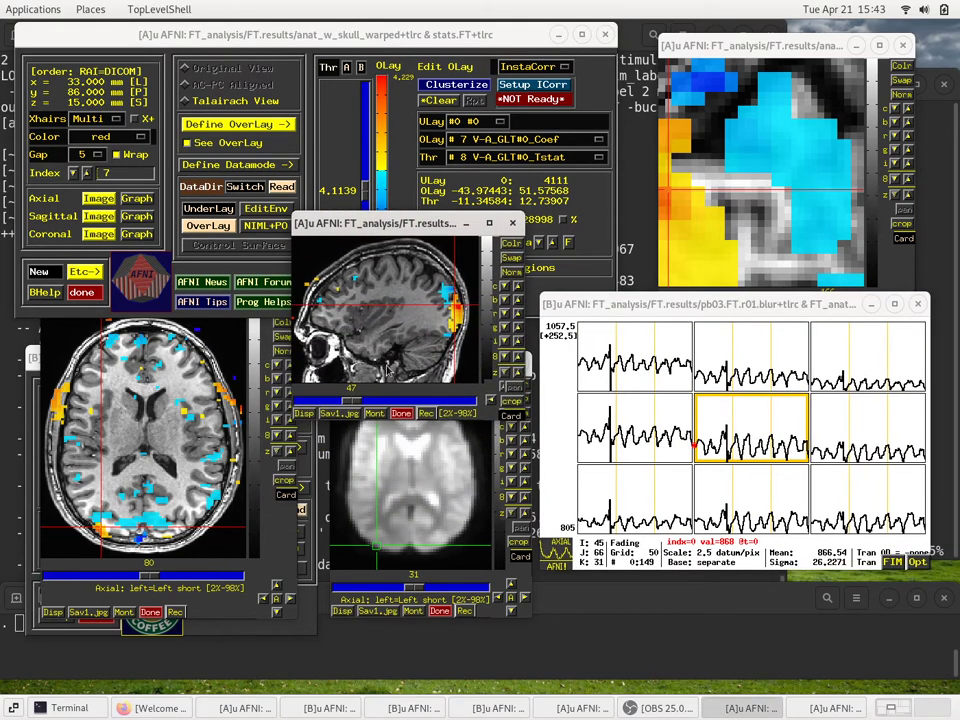
pyautogui.click(217, 395)
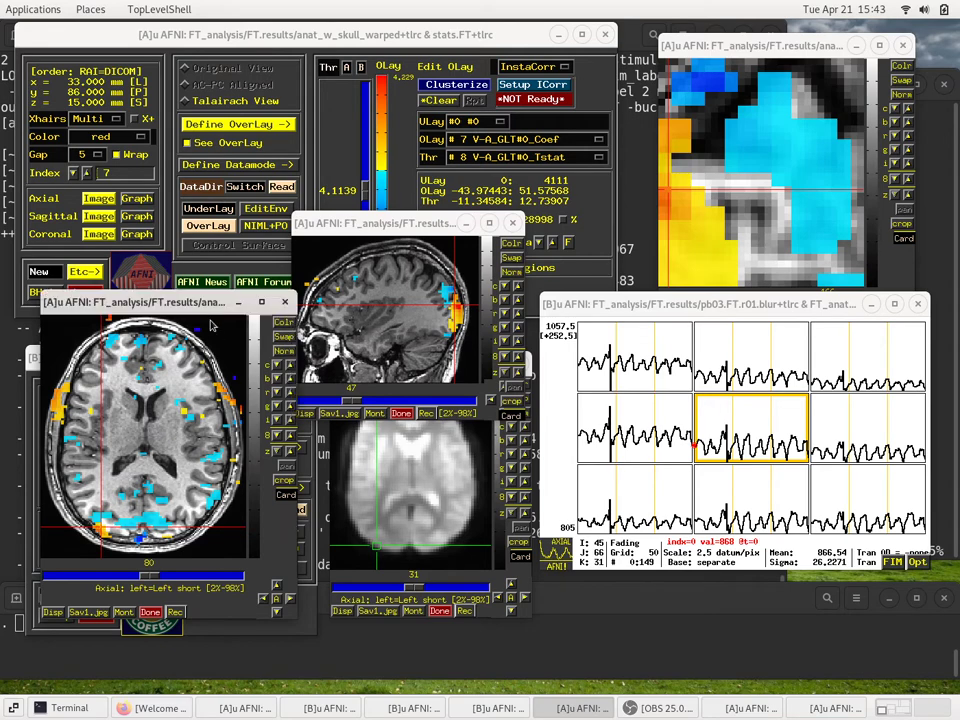
pyautogui.moveTo(200, 301); pyautogui.dragTo(224, 92)
pyautogui.moveTo(380, 222); pyautogui.dragTo(403, 148)
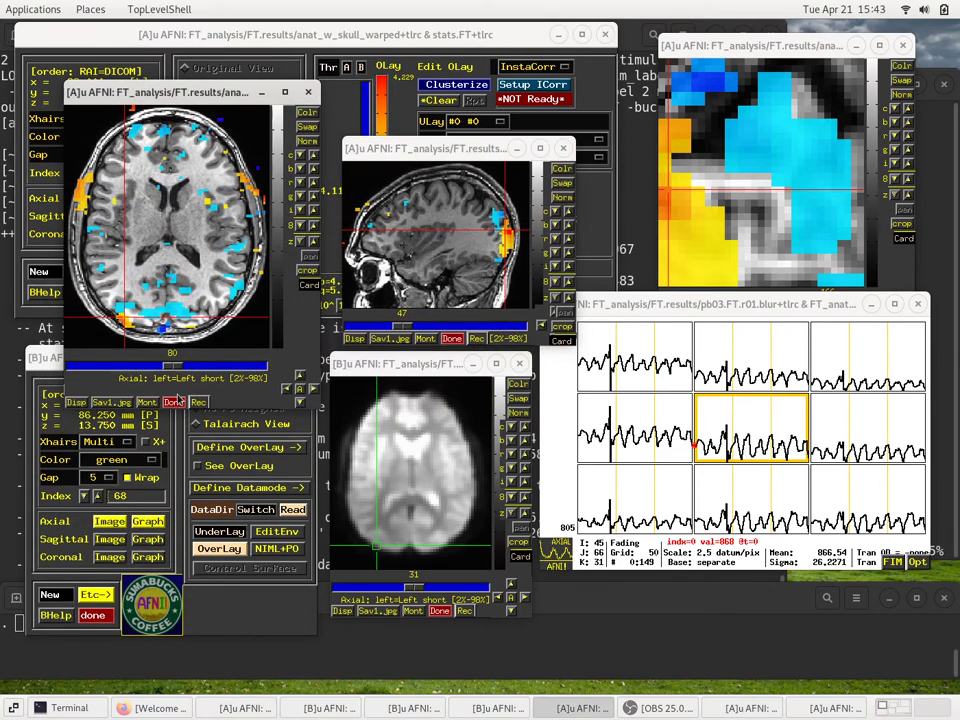
pyautogui.click(215, 518)
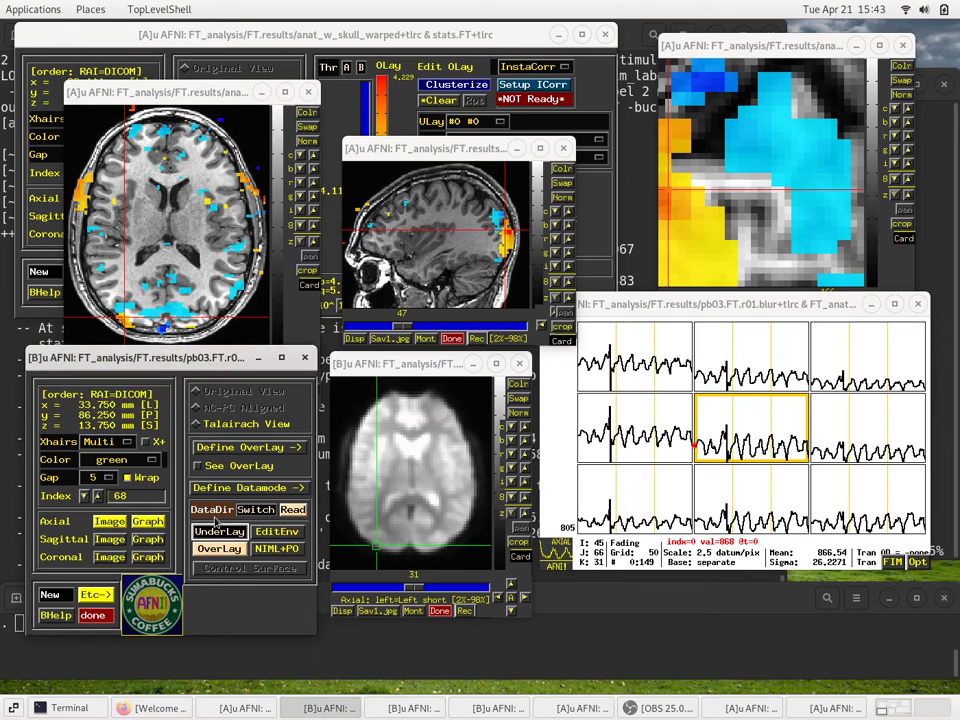
pyautogui.click(578, 306)
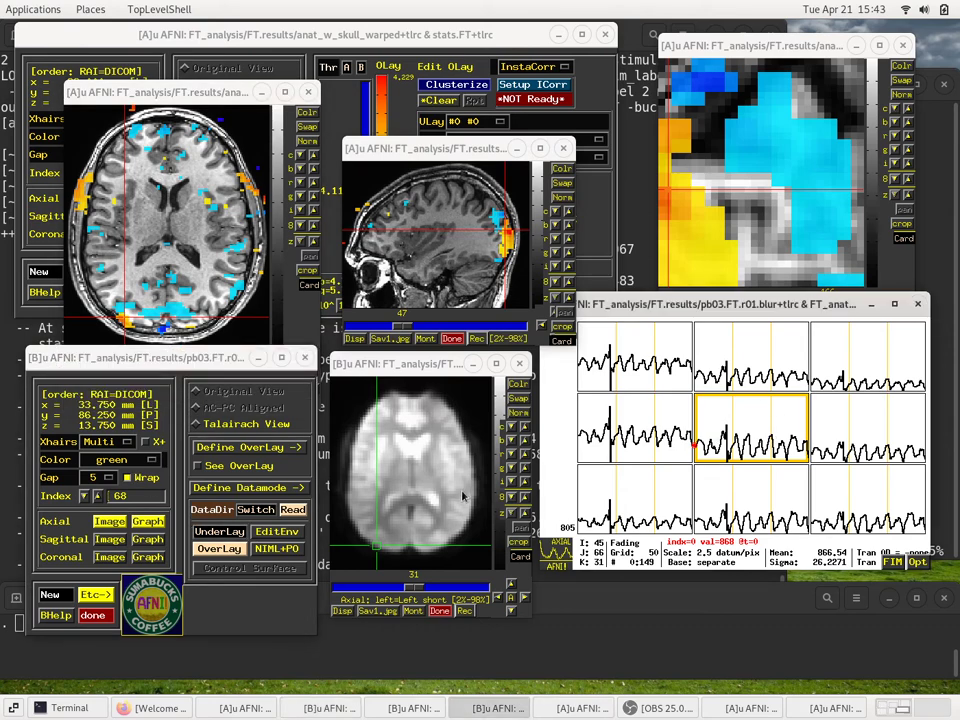
pyautogui.click(399, 523)
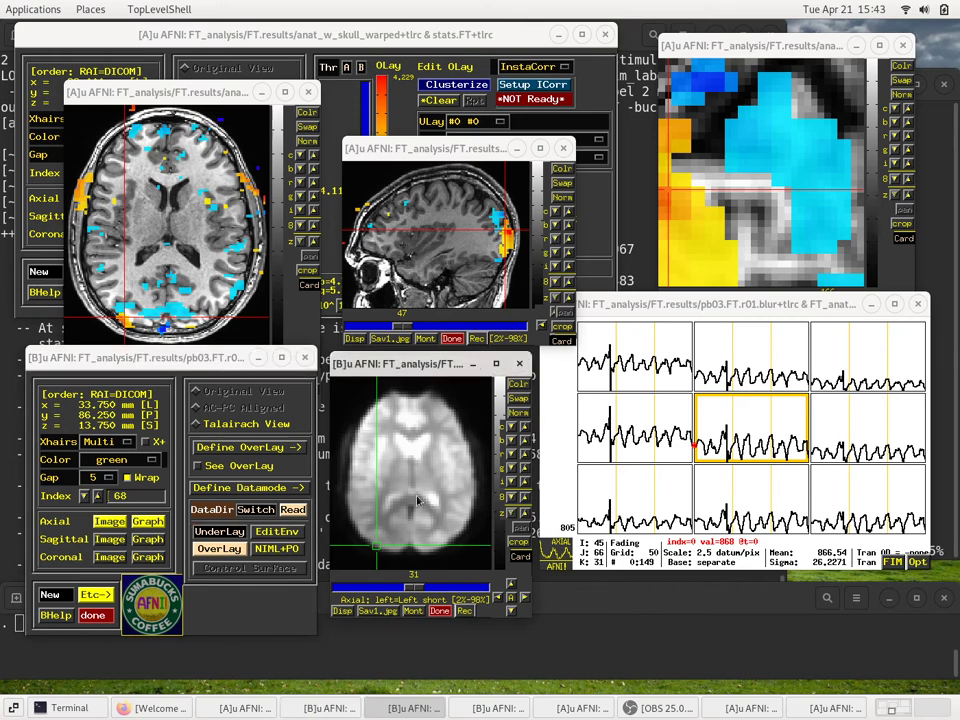
# Step: Close the EPI axial viewer and set all_runs.FT as viewer B's underlay dataset
pyautogui.press('Escape')
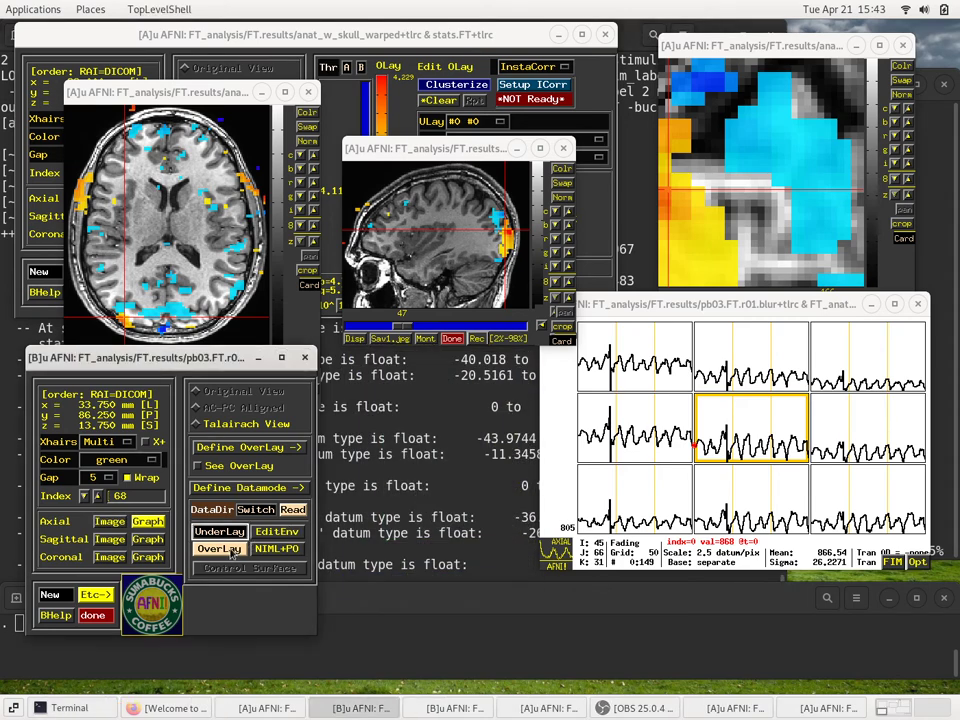
pyautogui.click(218, 530)
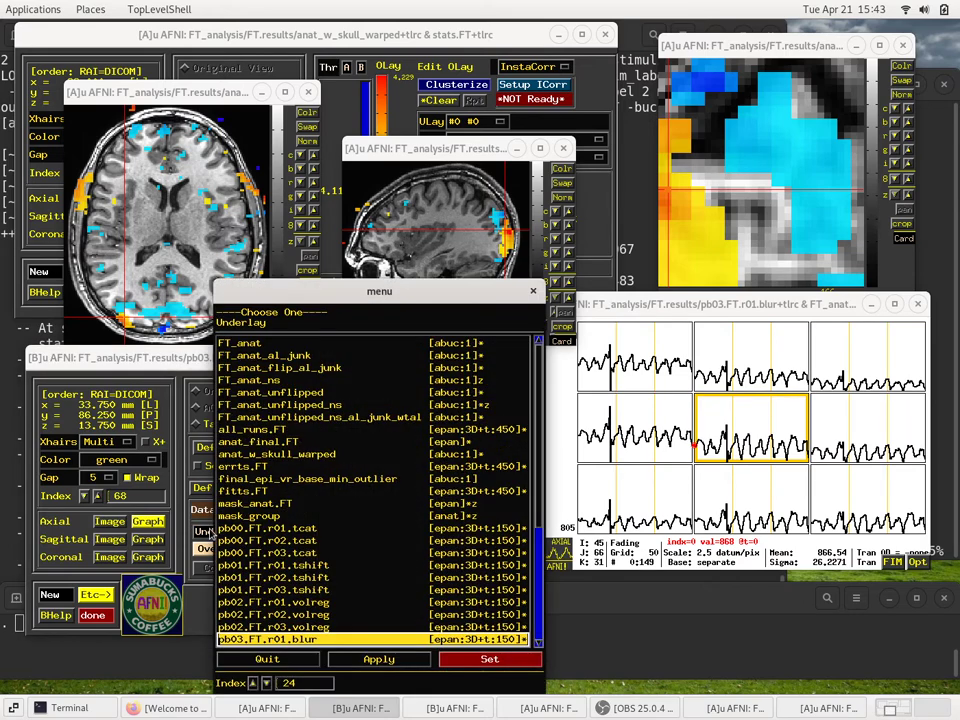
pyautogui.click(258, 432)
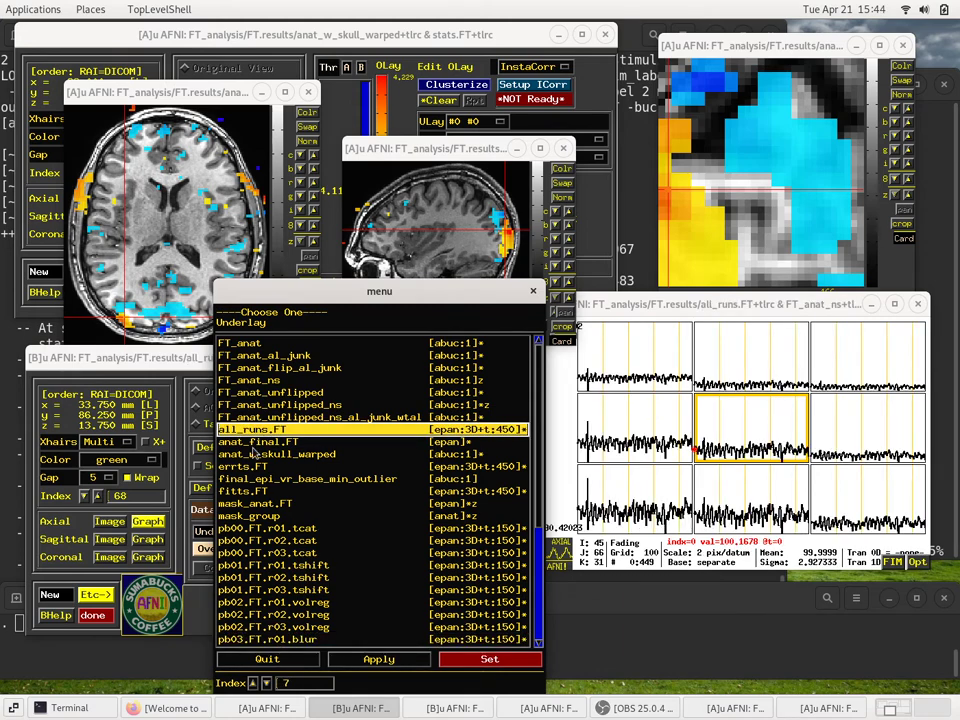
pyautogui.scroll(-4, 297, 610)
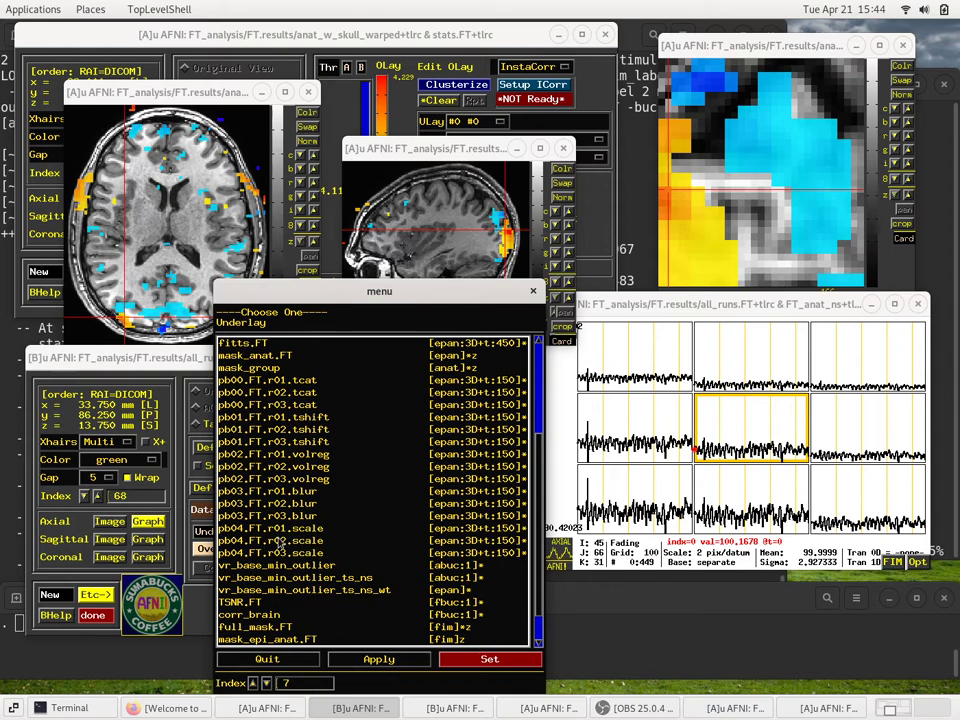
pyautogui.scroll(3, 320, 530)
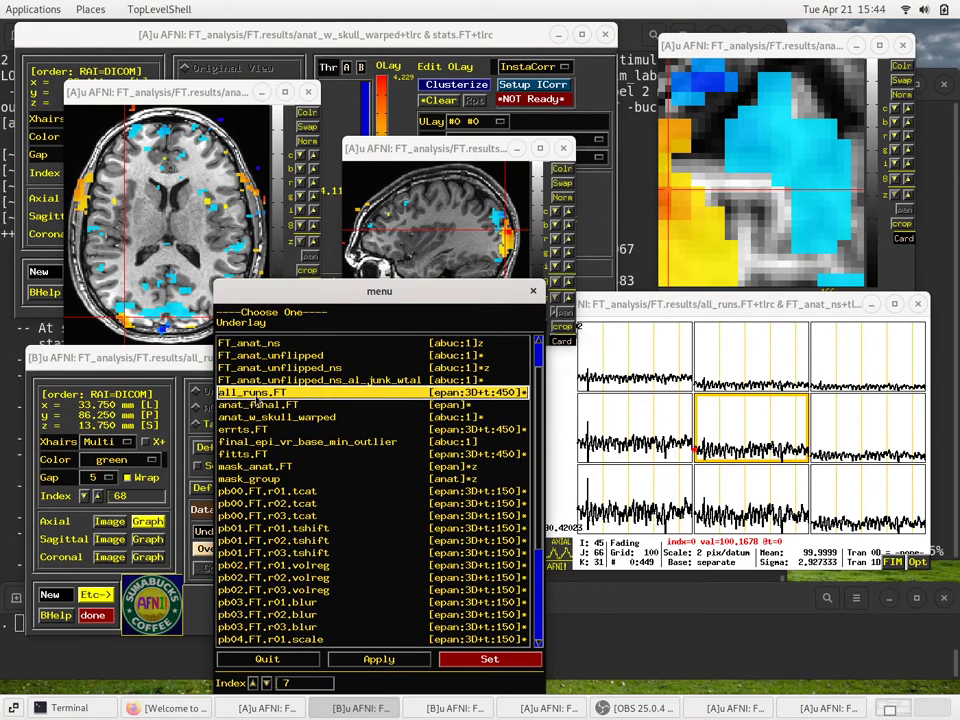
pyautogui.click(490, 660)
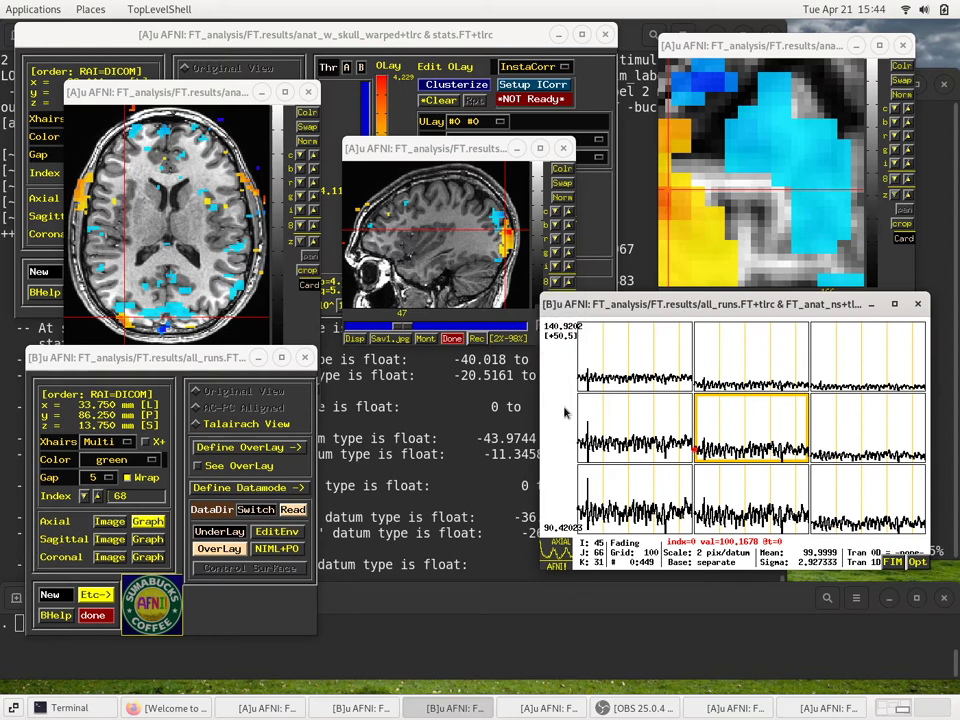
# Step: Widen viewer B's graph, reduce it to a single voxel plot with 'm', and move it up off the viewers
pyautogui.click(541, 437)
pyautogui.moveTo(541, 437); pyautogui.dragTo(400, 425)
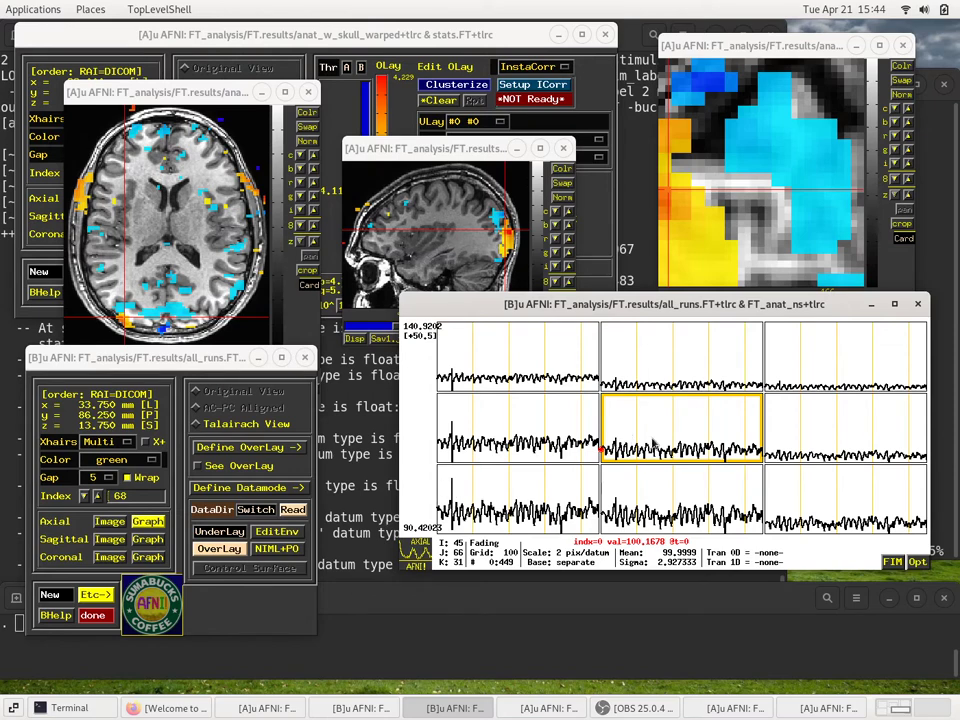
pyautogui.press('m')
pyautogui.press('m')
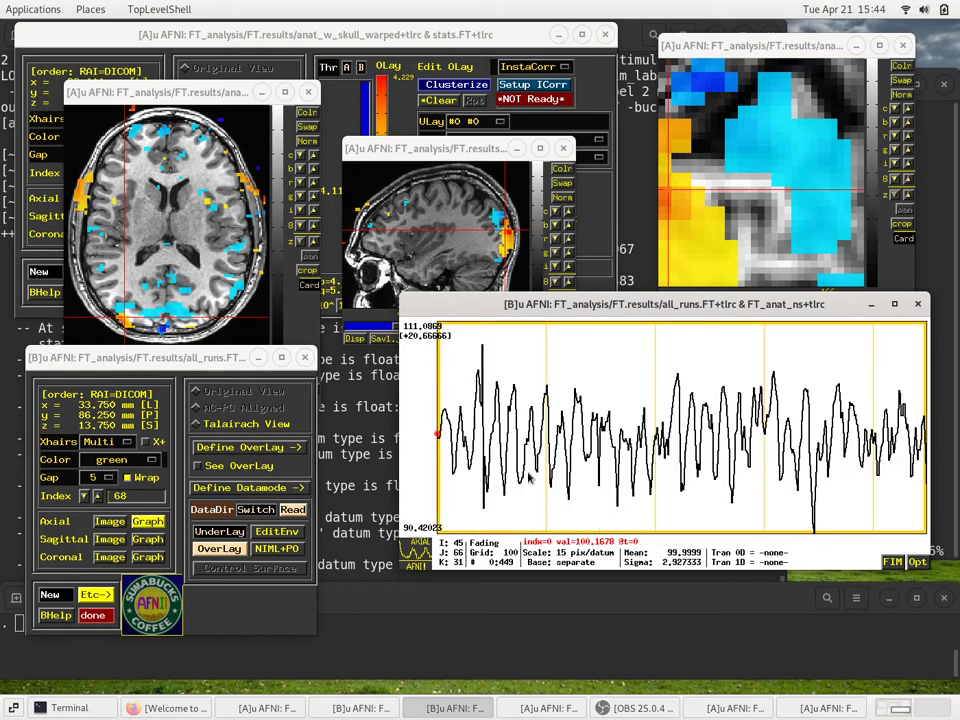
pyautogui.moveTo(397, 479); pyautogui.dragTo(240, 467)
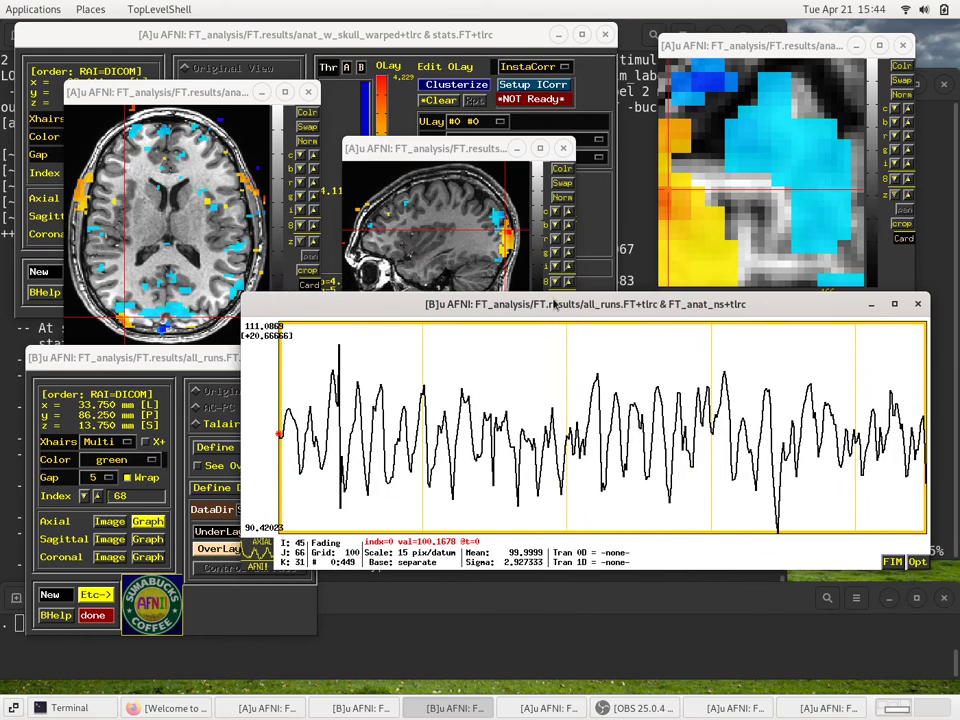
pyautogui.moveTo(549, 311); pyautogui.dragTo(525, 305)
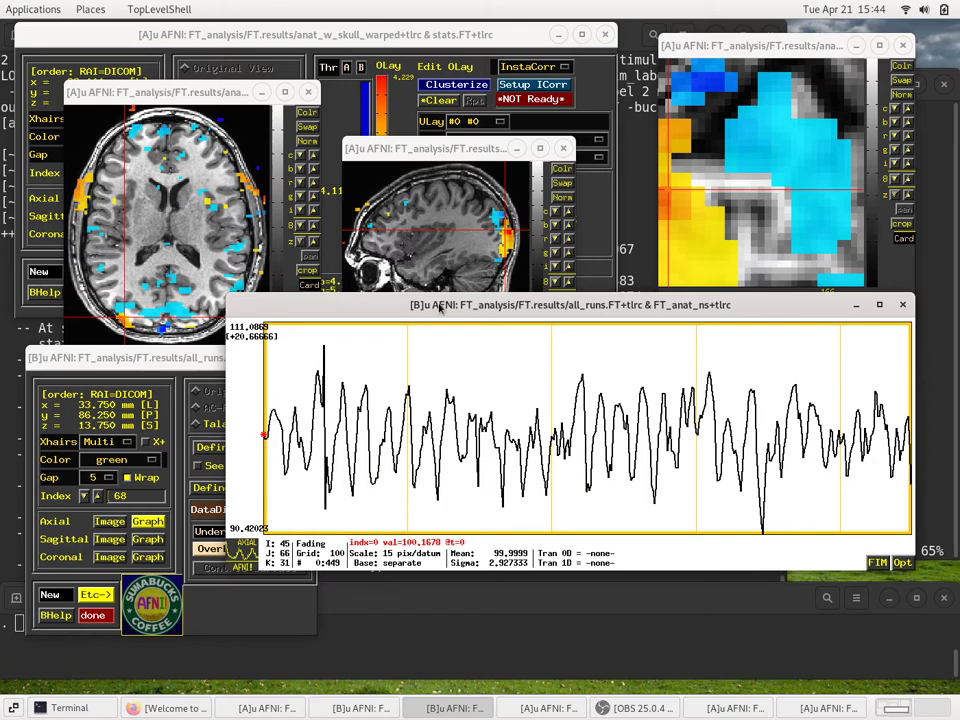
pyautogui.moveTo(440, 308); pyautogui.dragTo(275, 215)
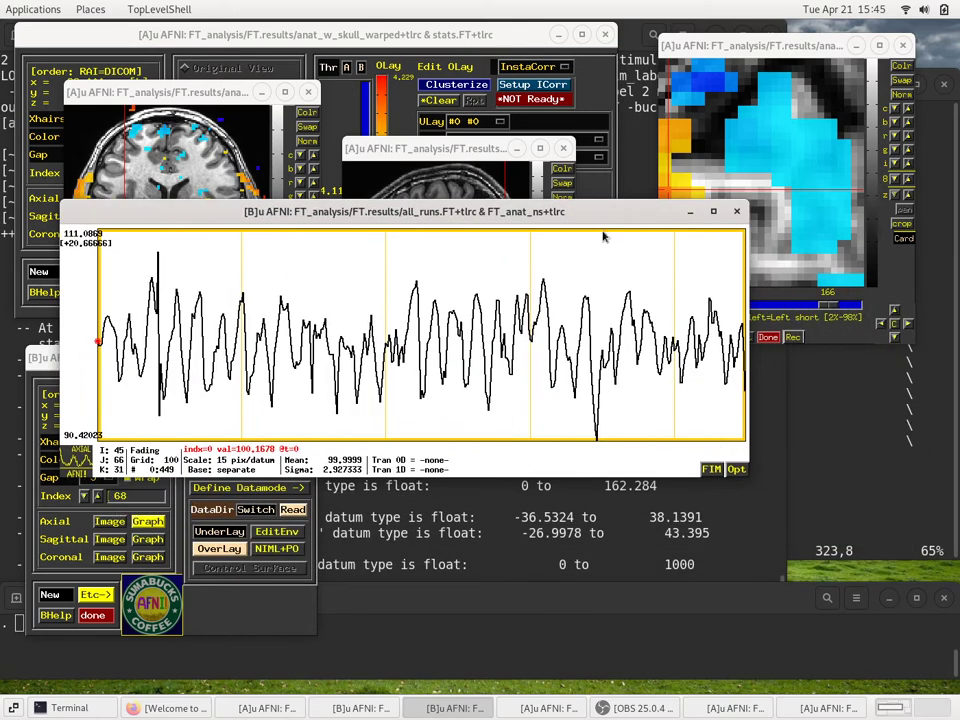
pyautogui.moveTo(420, 211); pyautogui.dragTo(376, 101)
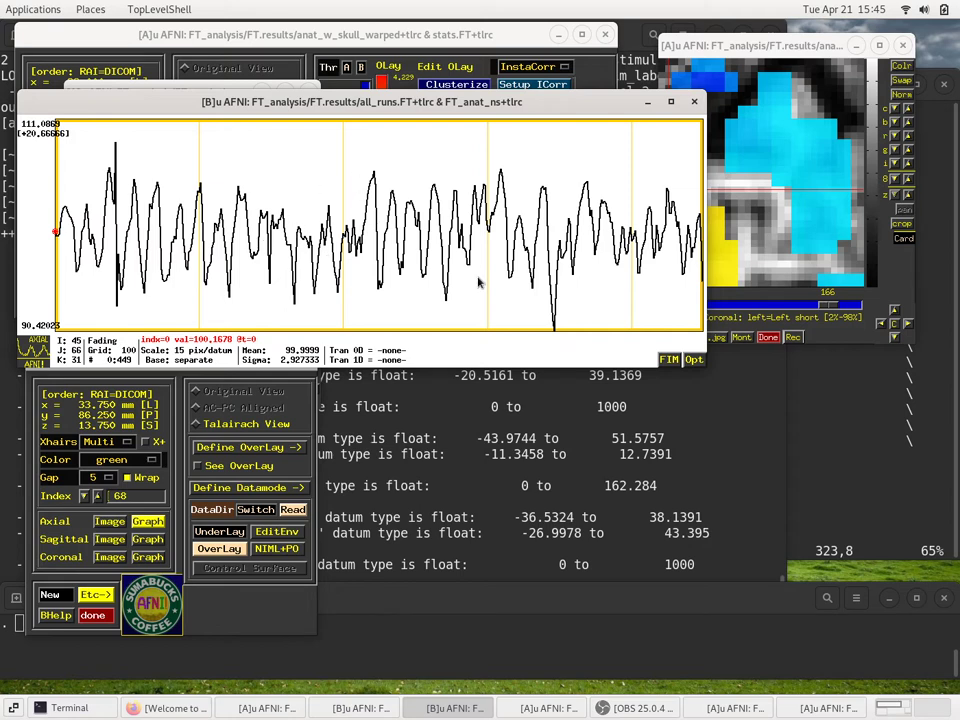
# Step: Reposition and shorten the graph window, then apply the Dataset#2 transform from Opt > Tran 1D
pyautogui.click(696, 362)
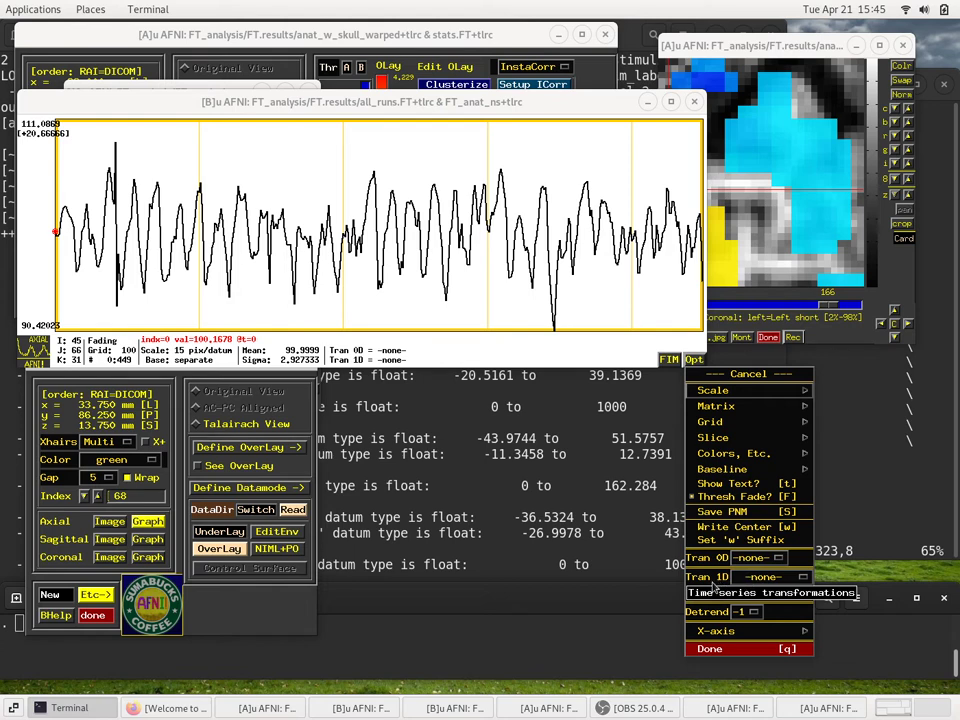
pyautogui.click(800, 580)
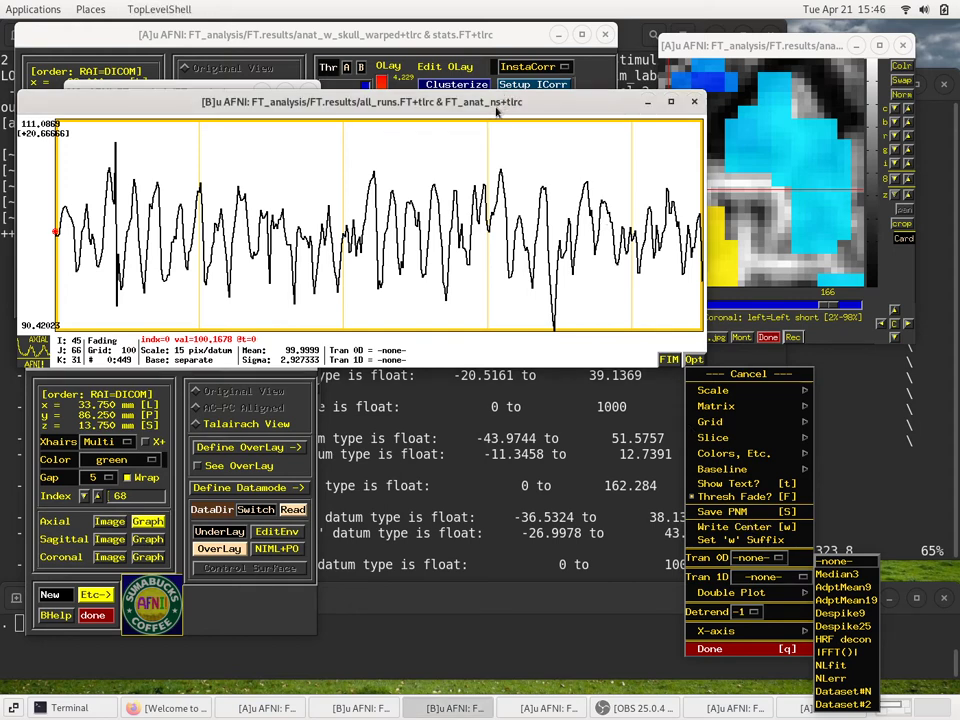
pyautogui.moveTo(507, 100); pyautogui.dragTo(490, 30)
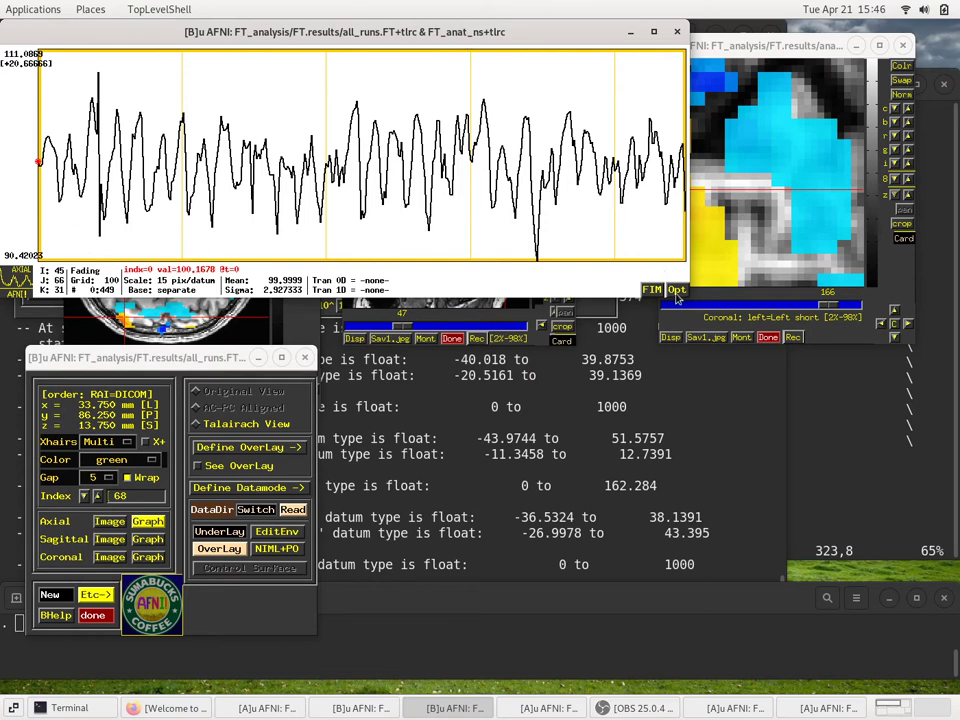
pyautogui.moveTo(613, 298); pyautogui.dragTo(603, 160)
pyautogui.click(677, 160)
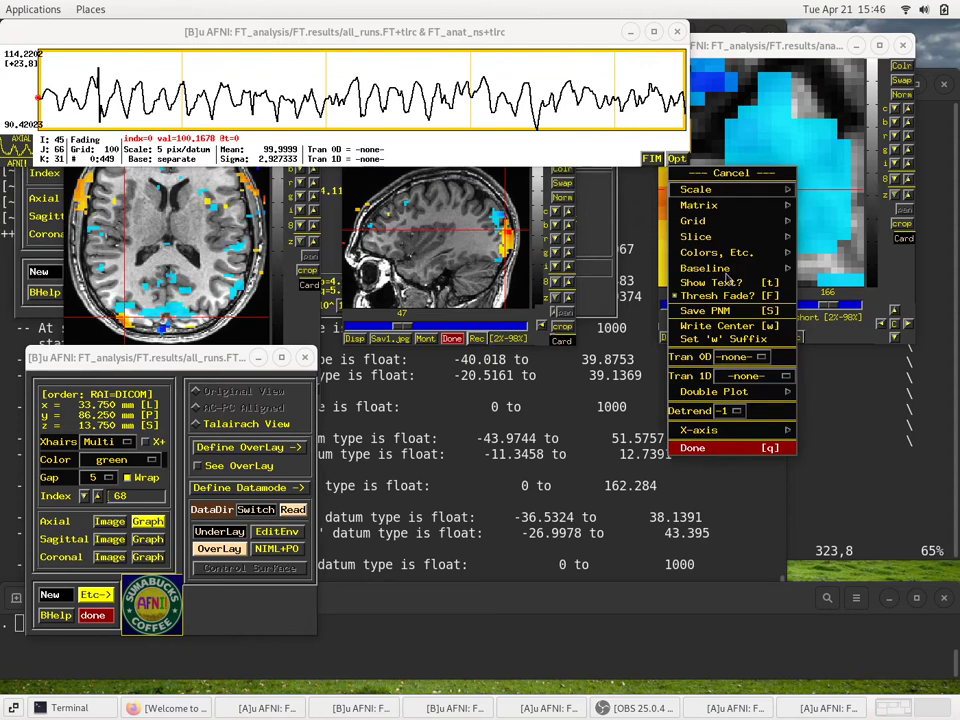
pyautogui.click(745, 376)
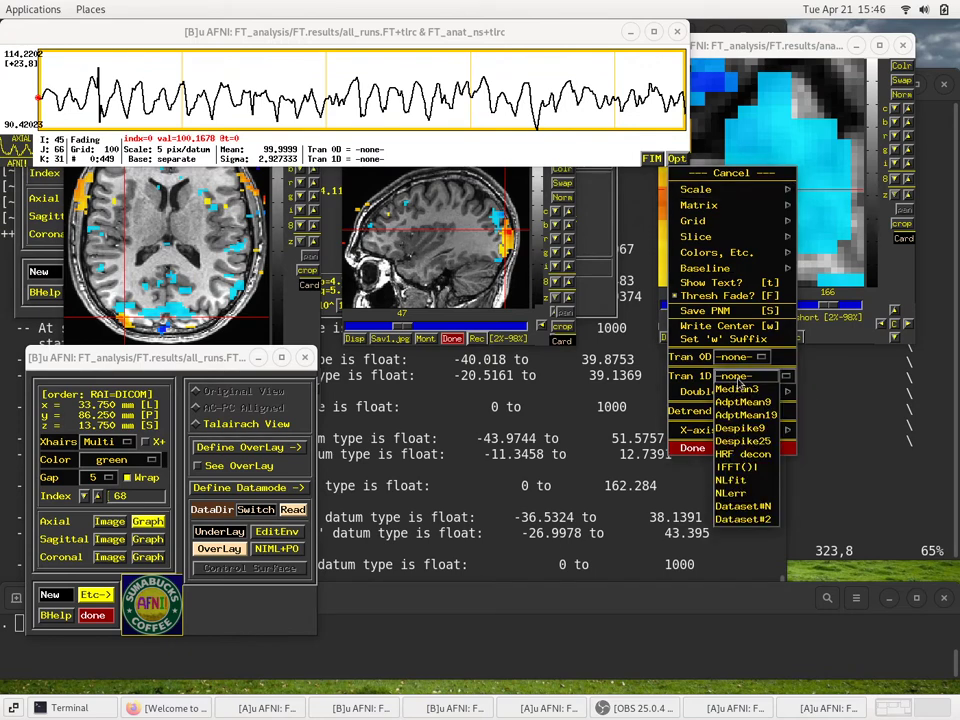
pyautogui.click(742, 519)
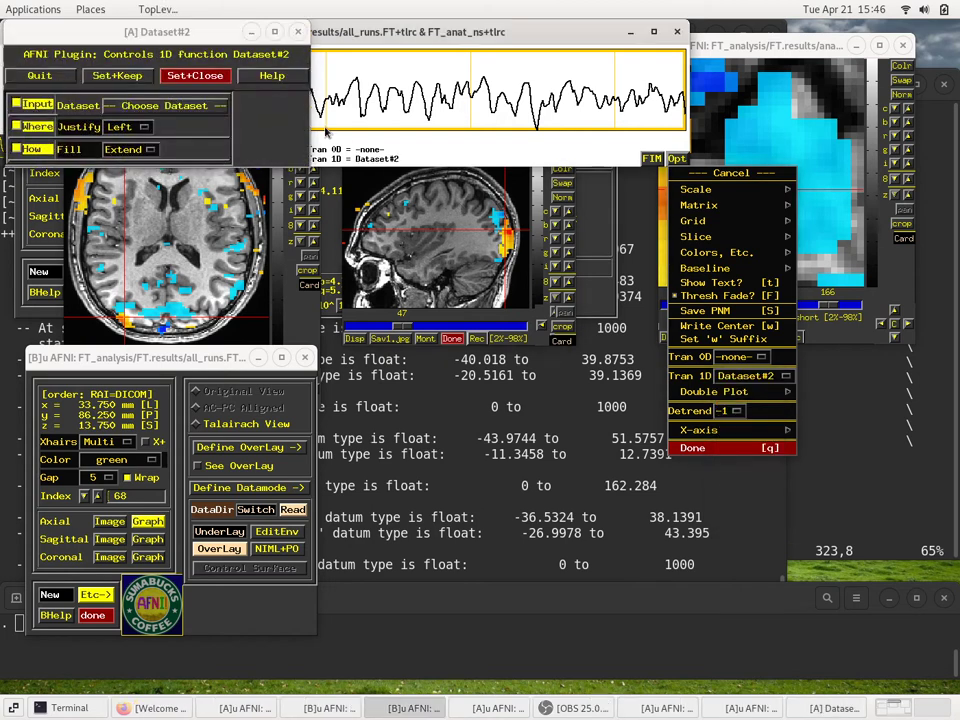
# Step: Close the Dataset#2 plugin panel and switch the Tran 1D transform to Dataset#N
pyautogui.click(312, 160)
pyautogui.moveTo(312, 160); pyautogui.dragTo(320, 220)
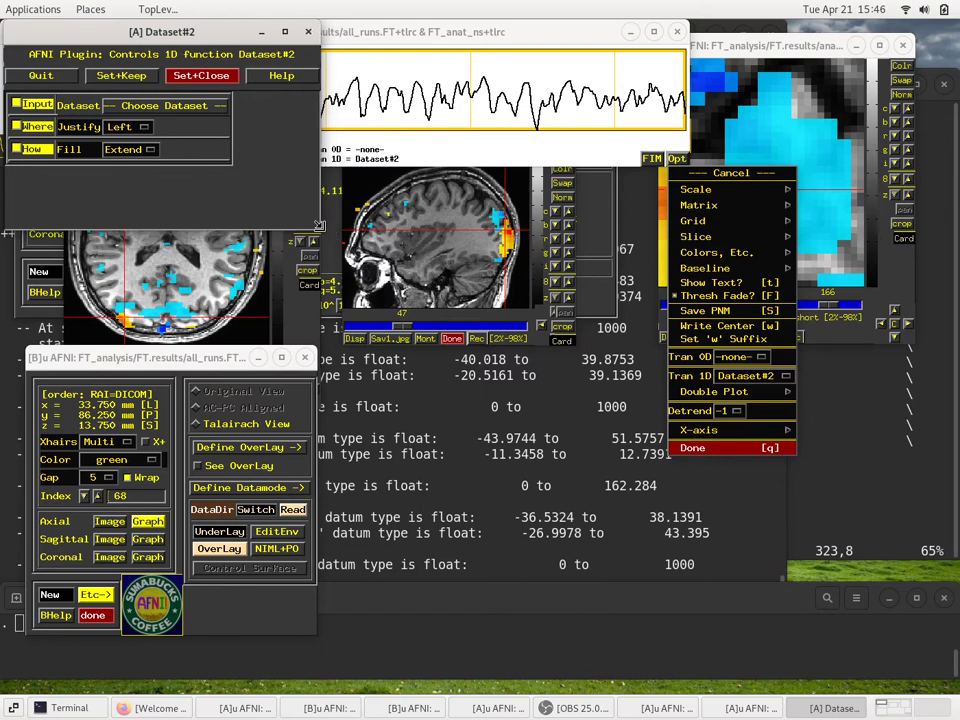
pyautogui.click(309, 32)
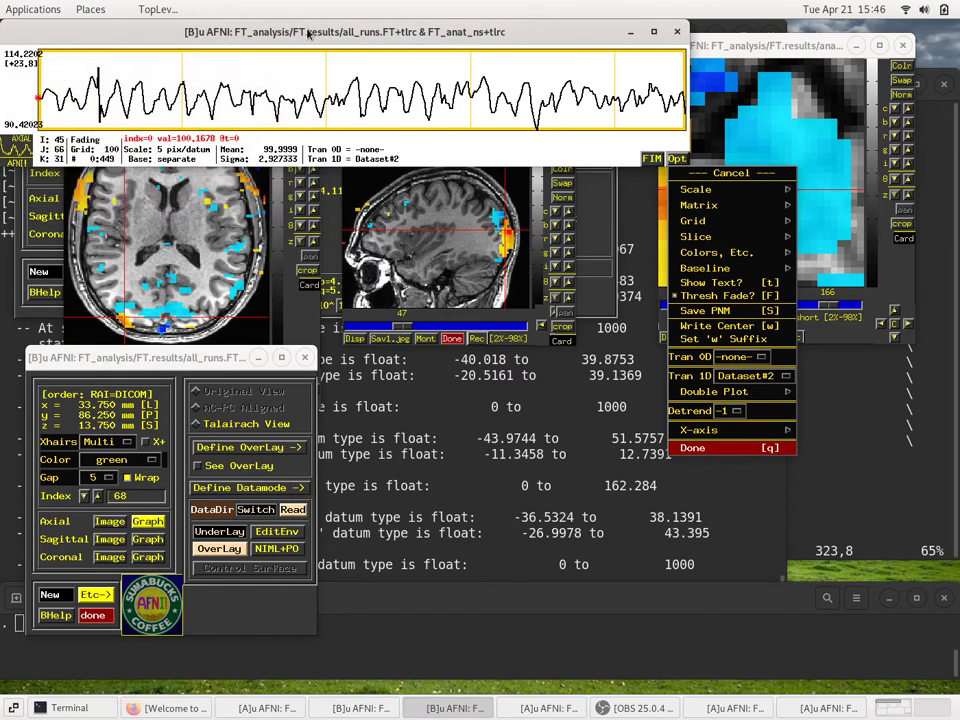
pyautogui.click(788, 374)
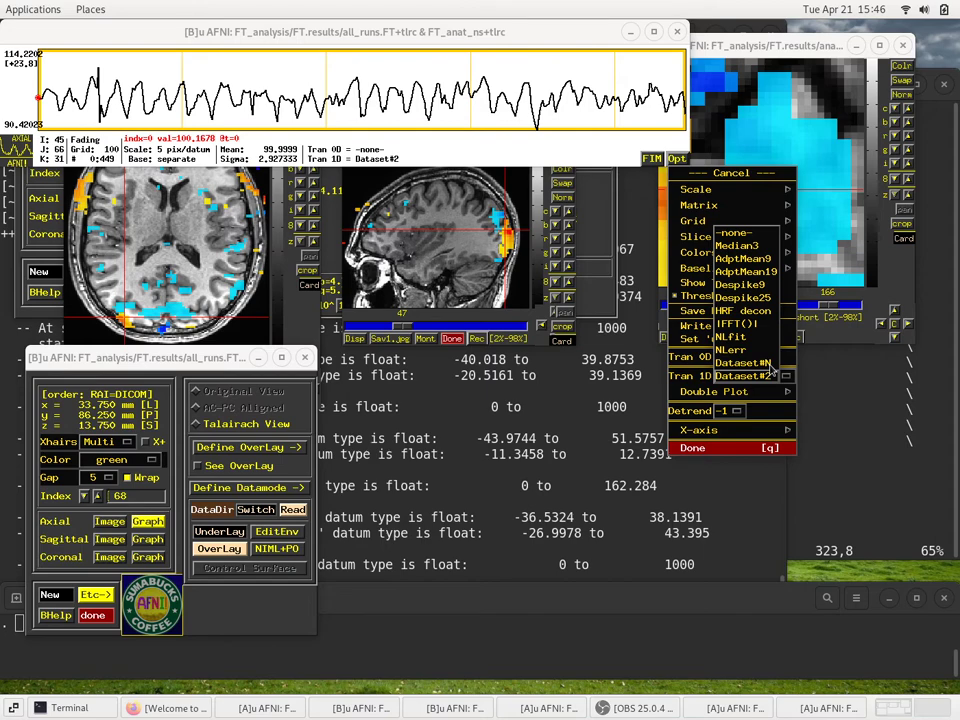
pyautogui.click(768, 364)
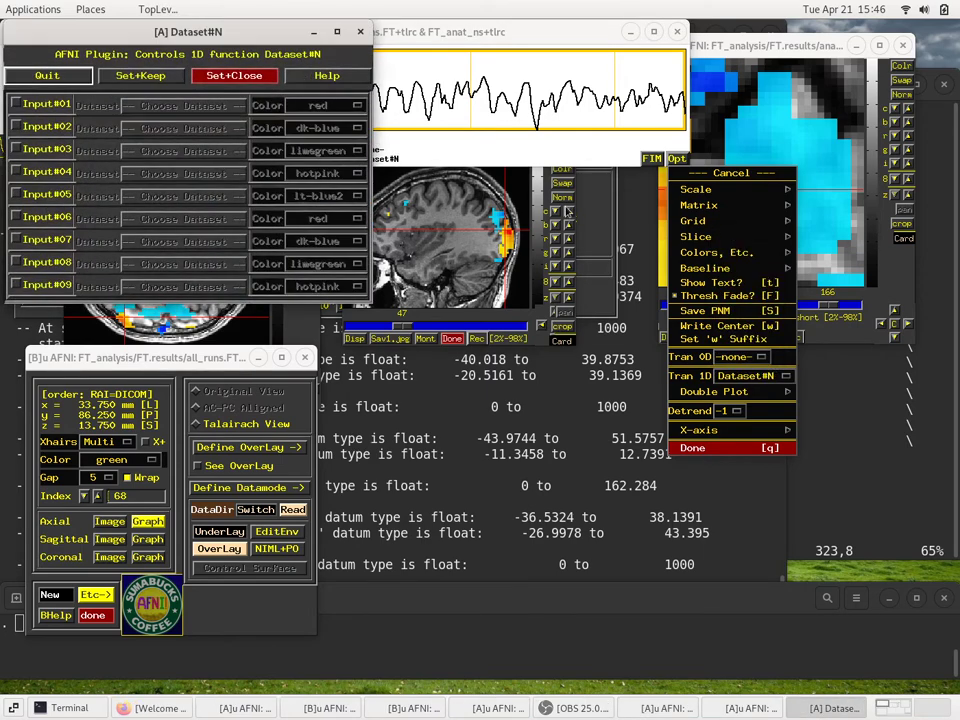
# Step: Dismiss the graph Opt menu and pull the Dataset#N controls and graph window apart
pyautogui.click(728, 174)
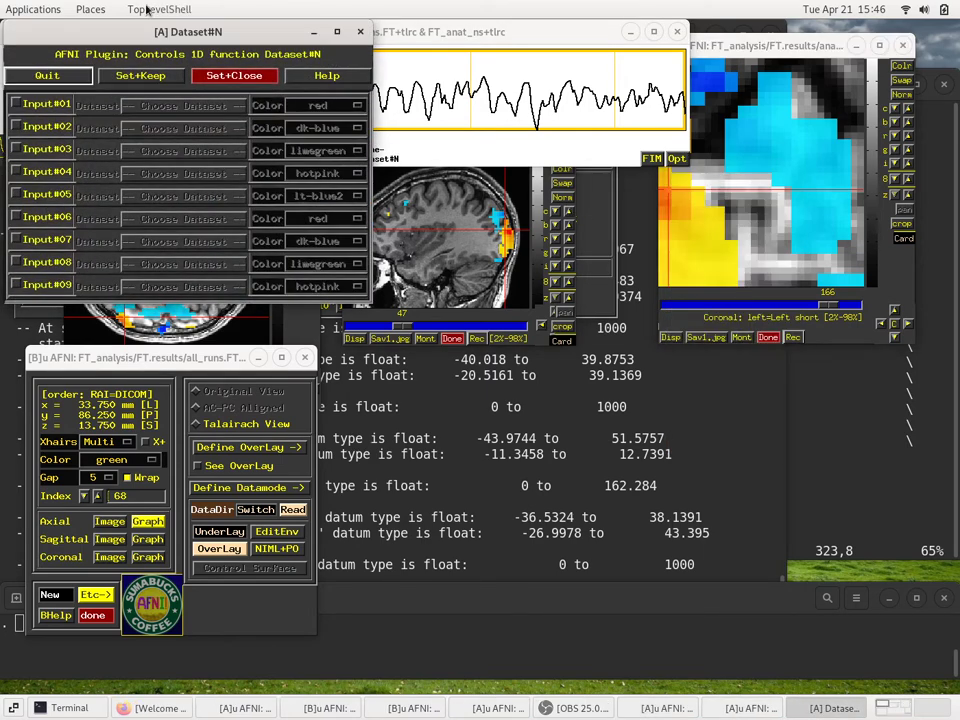
pyautogui.moveTo(131, 33); pyautogui.dragTo(128, 124)
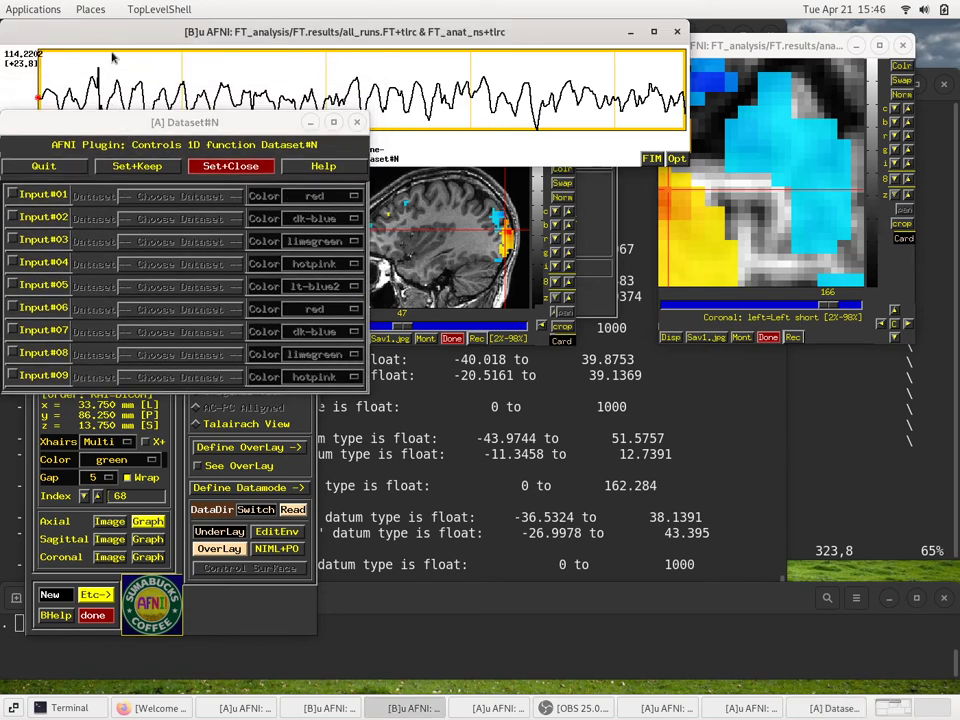
pyautogui.moveTo(136, 30); pyautogui.dragTo(261, 334)
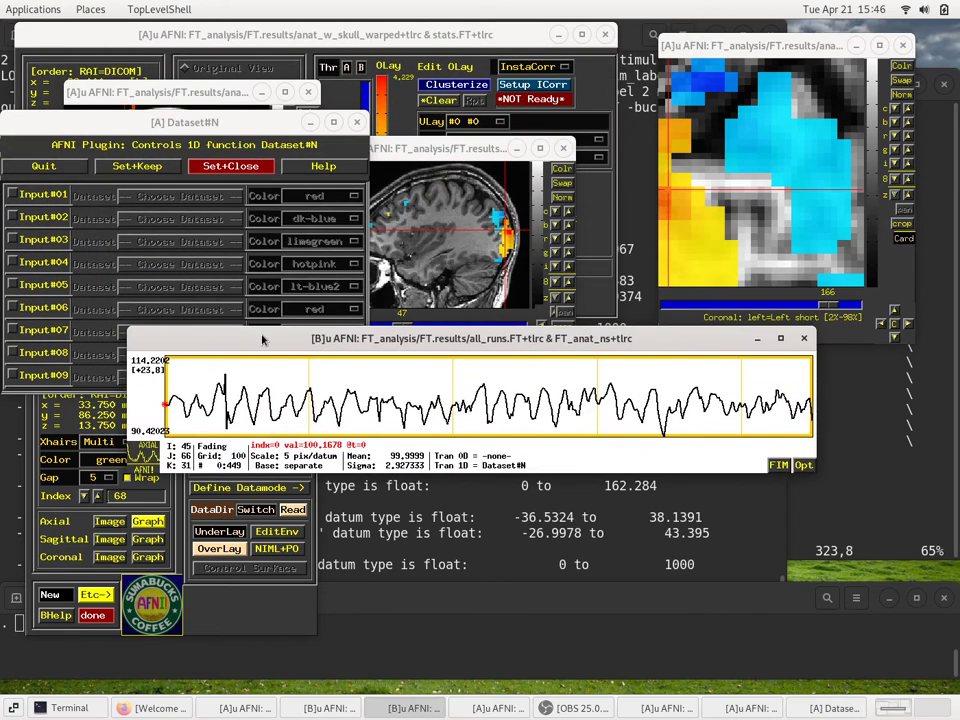
pyautogui.click(170, 122)
pyautogui.moveTo(170, 128); pyautogui.dragTo(170, 39)
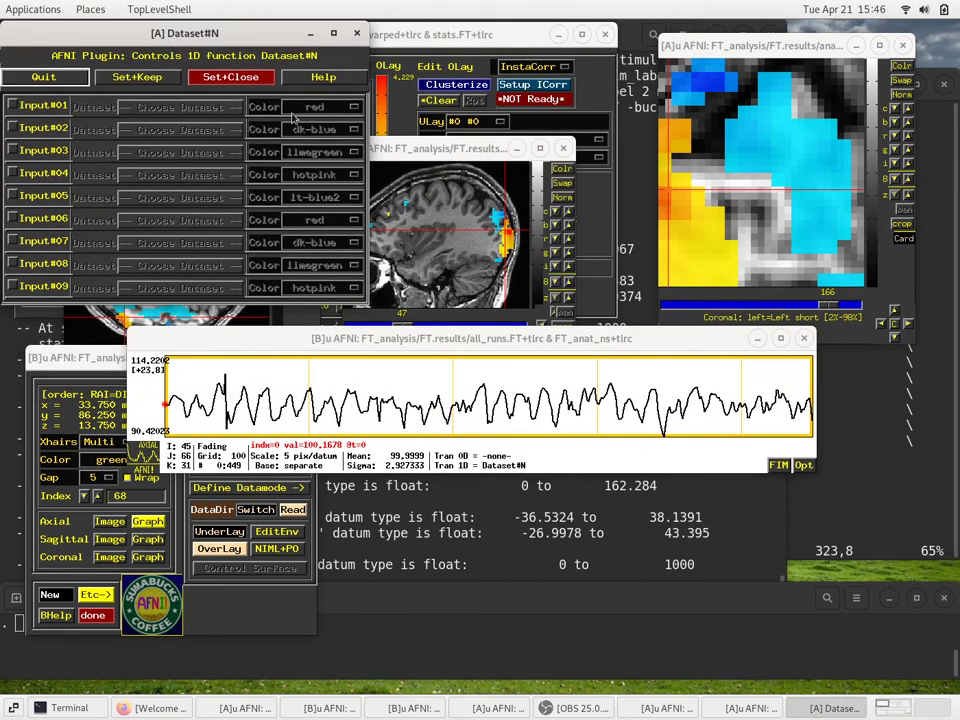
# Step: Settle the graph beneath the Dataset#N controls and enable Input#01
pyautogui.moveTo(816, 328); pyautogui.dragTo(946, 201)
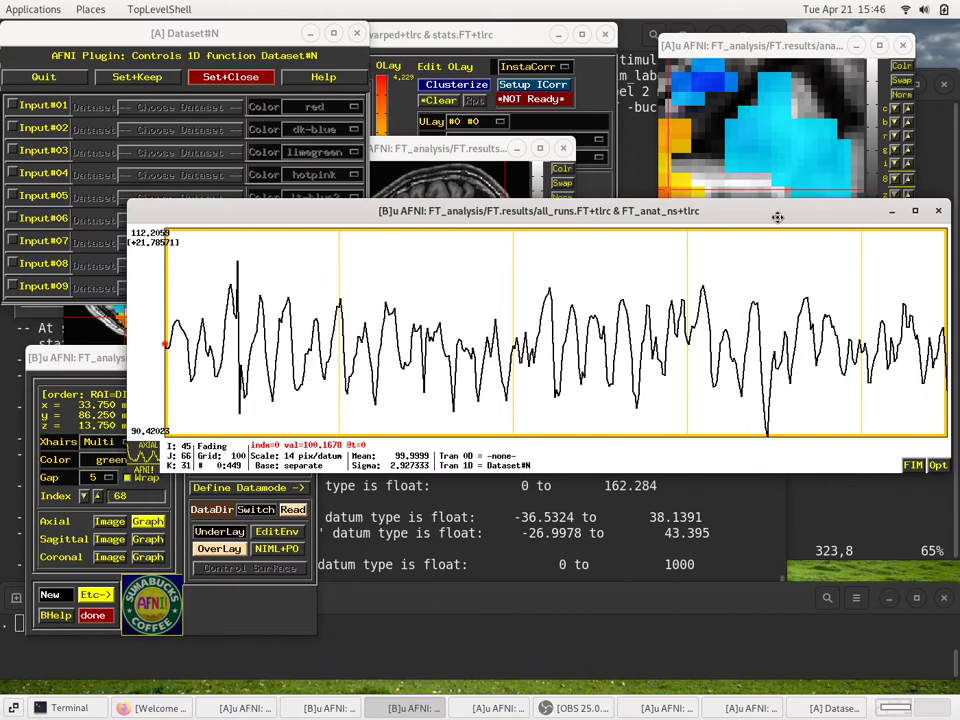
pyautogui.moveTo(778, 216); pyautogui.dragTo(782, 372)
pyautogui.click(137, 122)
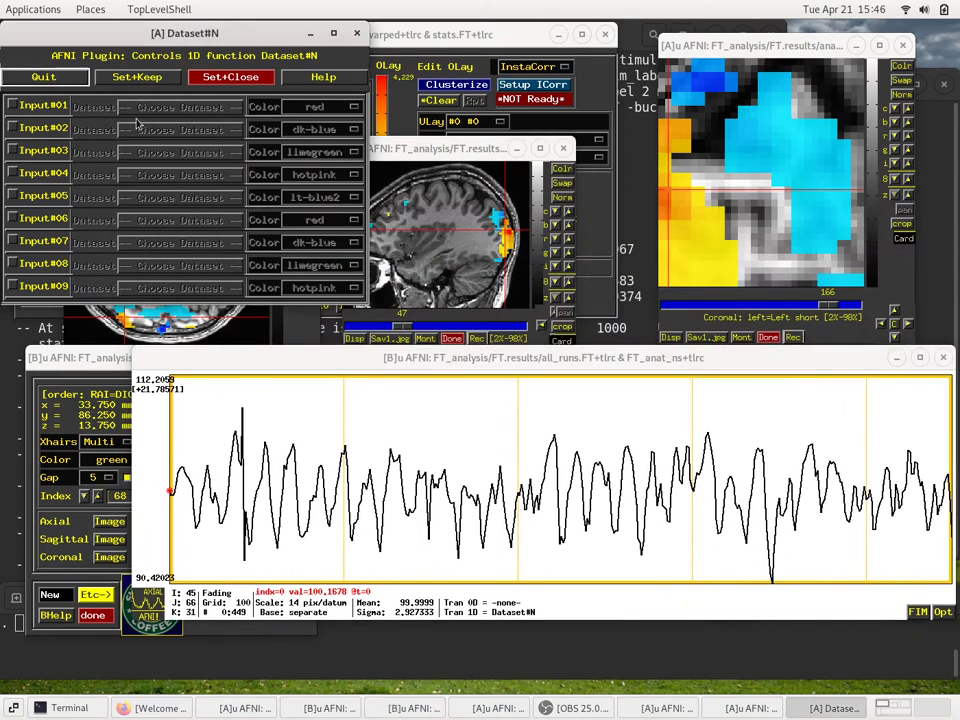
pyautogui.moveTo(300, 357); pyautogui.dragTo(260, 330)
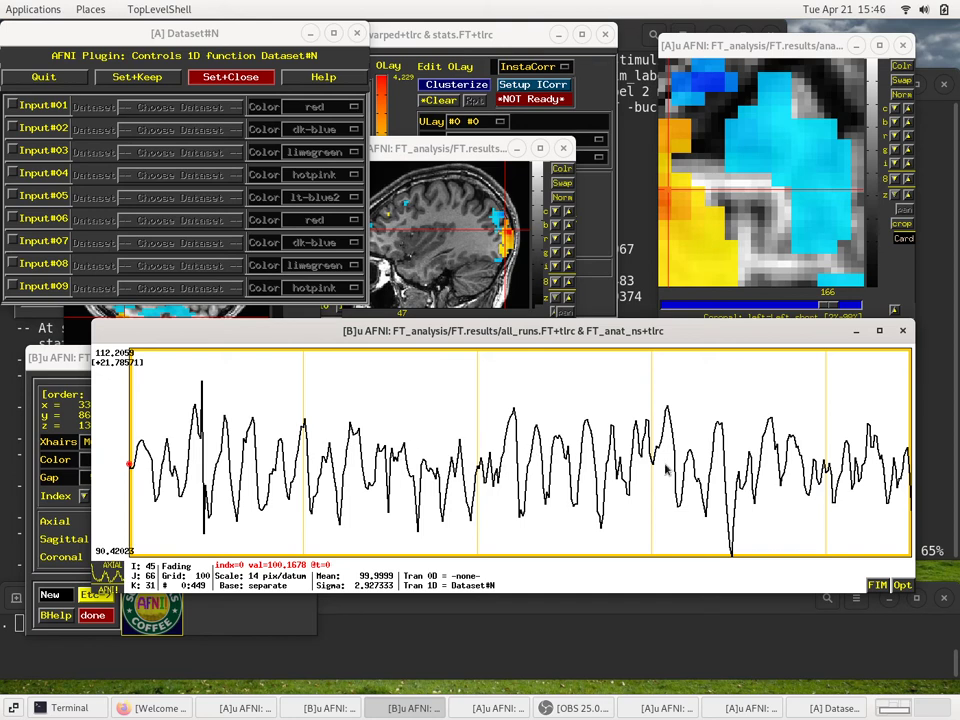
pyautogui.click(195, 137)
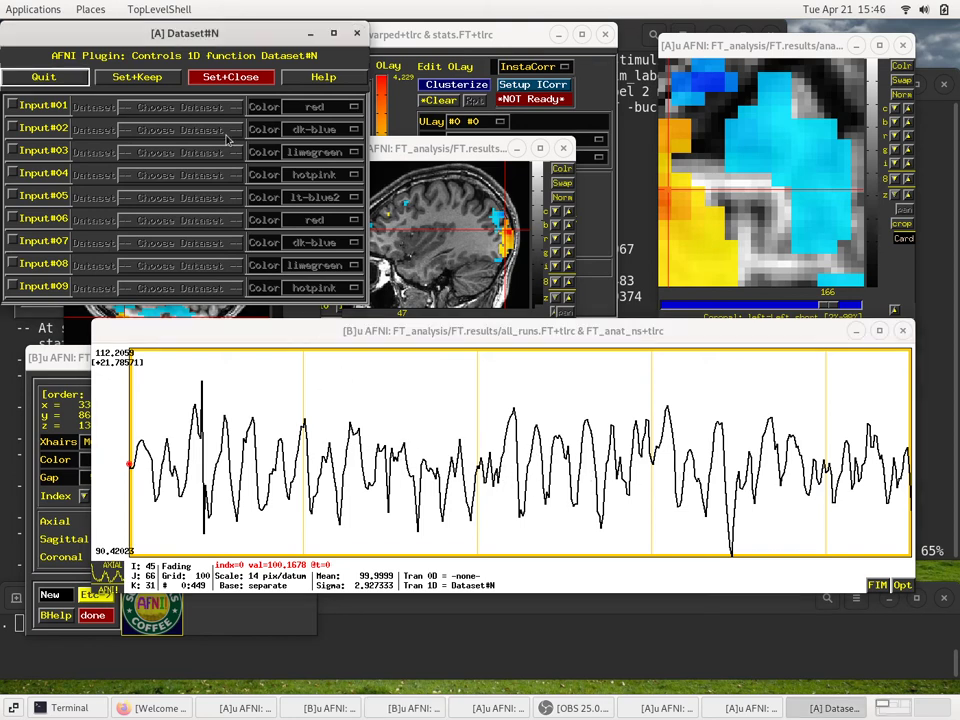
pyautogui.click(12, 104)
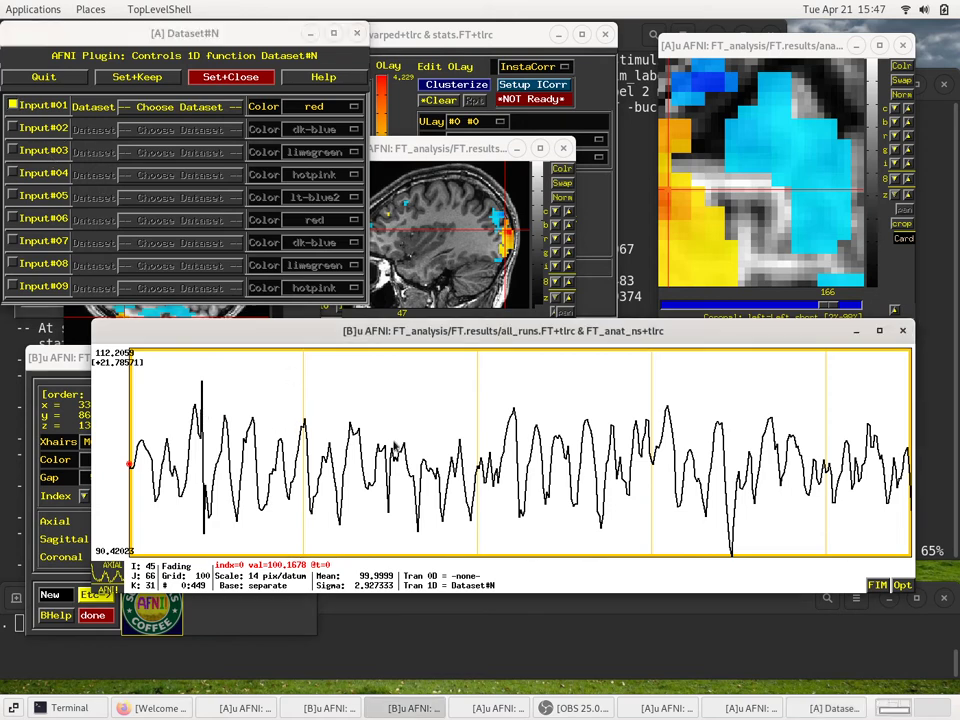
# Step: Set Input#01 to fitts.FT+tlrc in dk-blue and apply with Set+Close
pyautogui.click(163, 109)
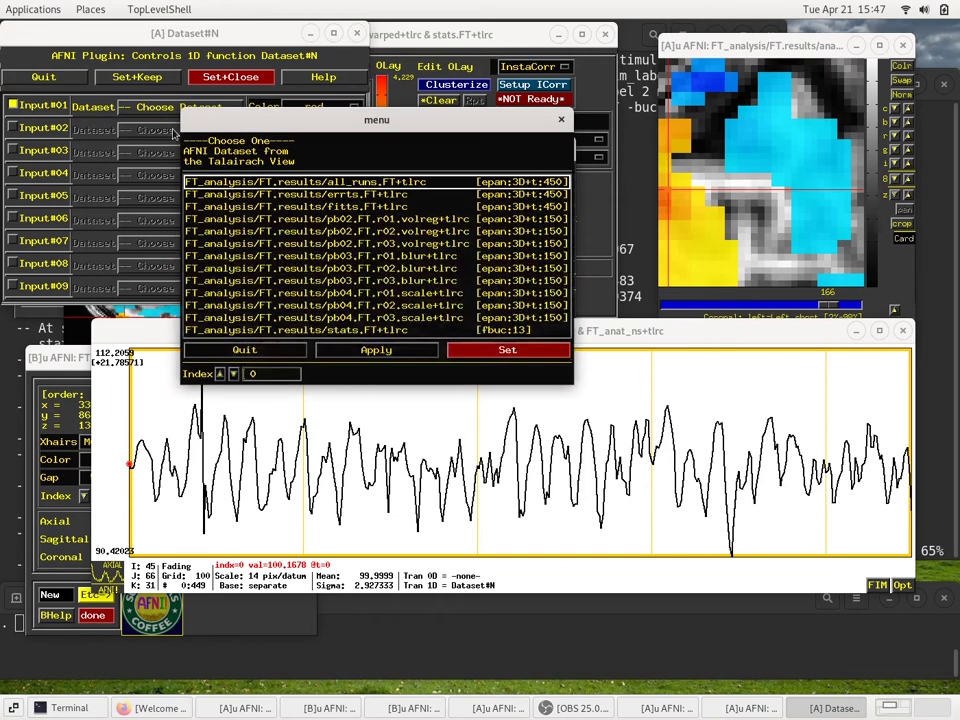
pyautogui.click(323, 207)
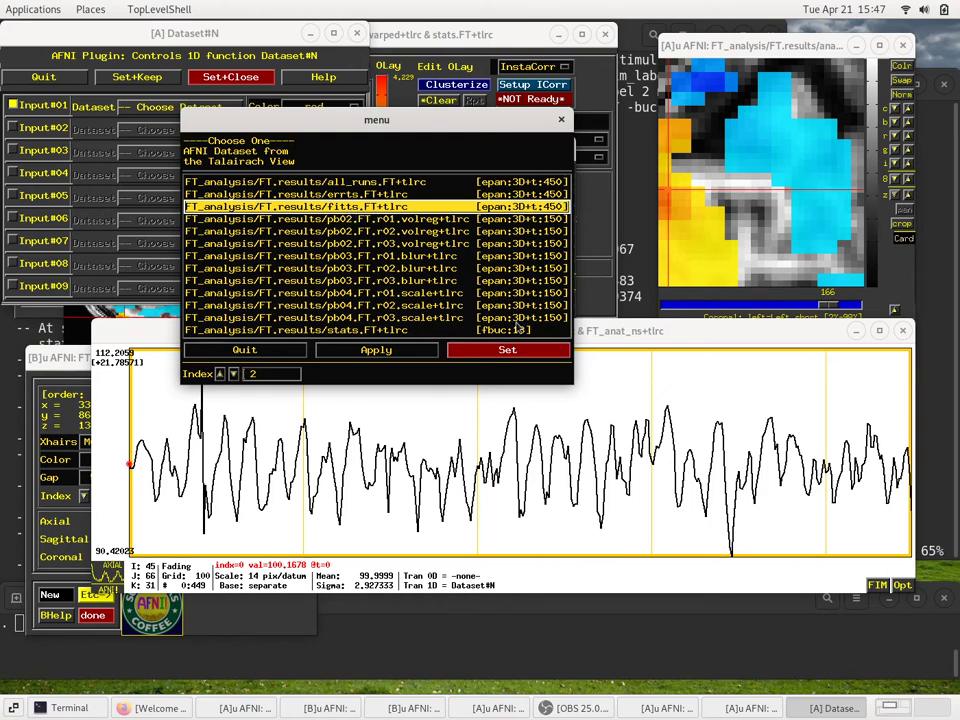
pyautogui.click(512, 352)
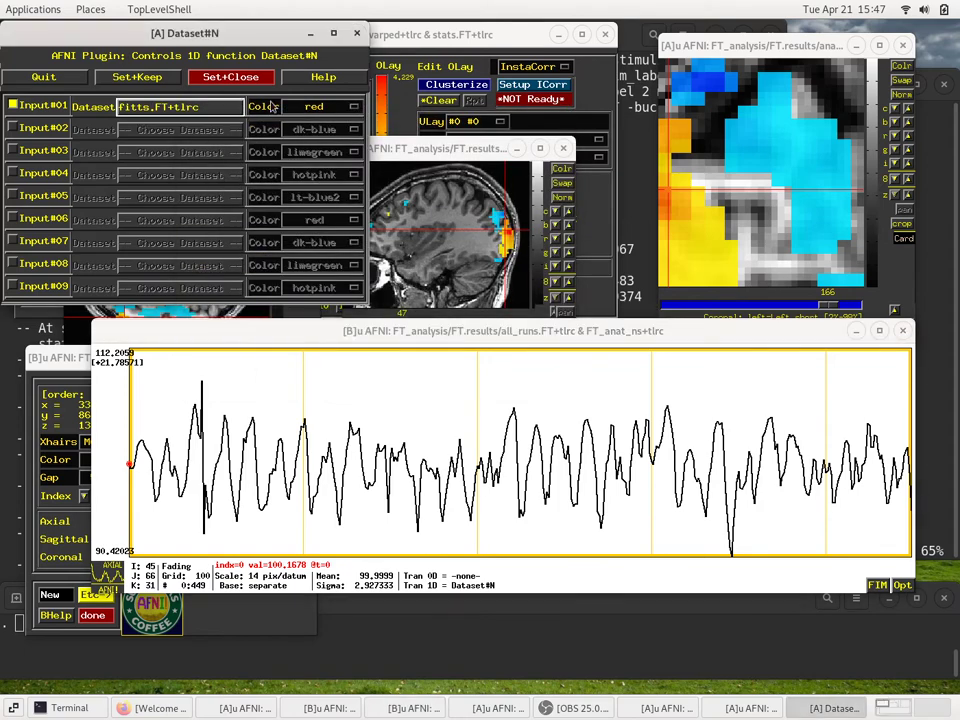
pyautogui.click(312, 107)
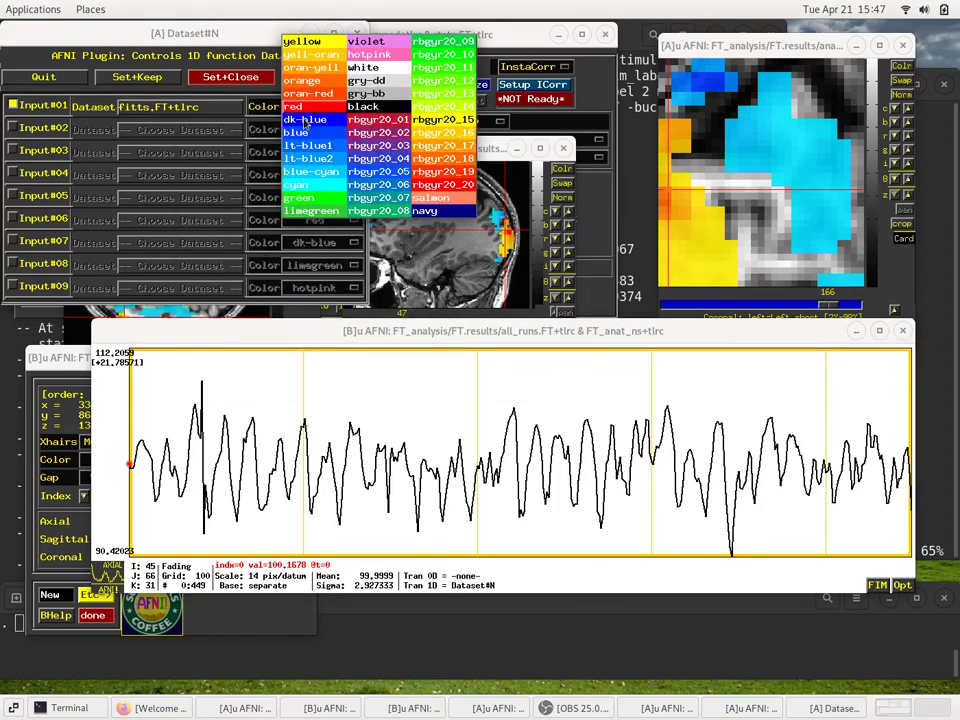
pyautogui.click(305, 121)
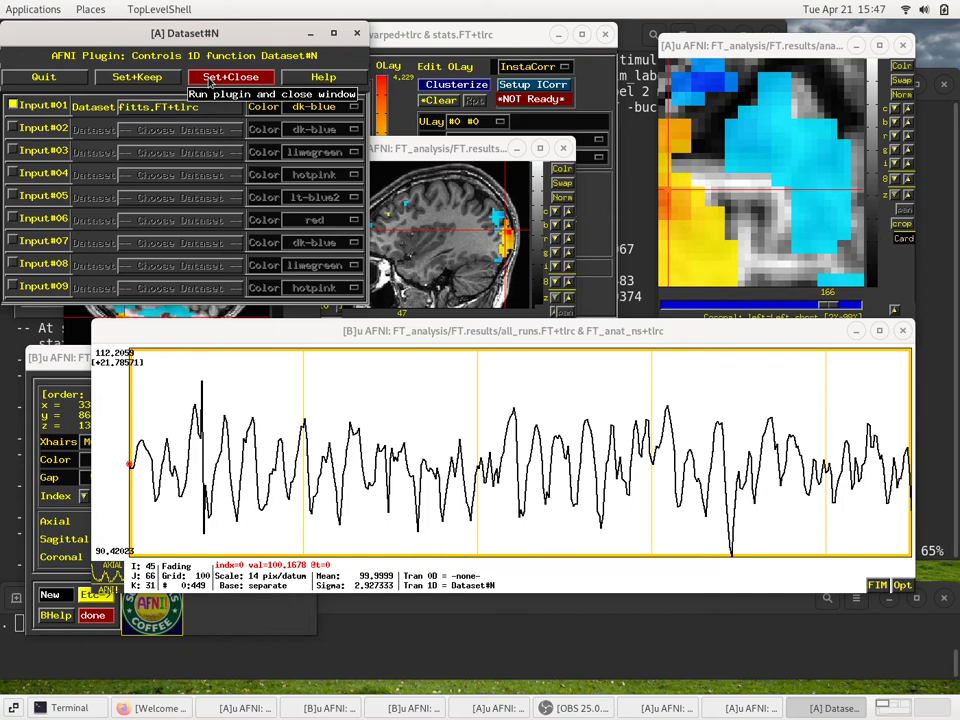
pyautogui.click(211, 80)
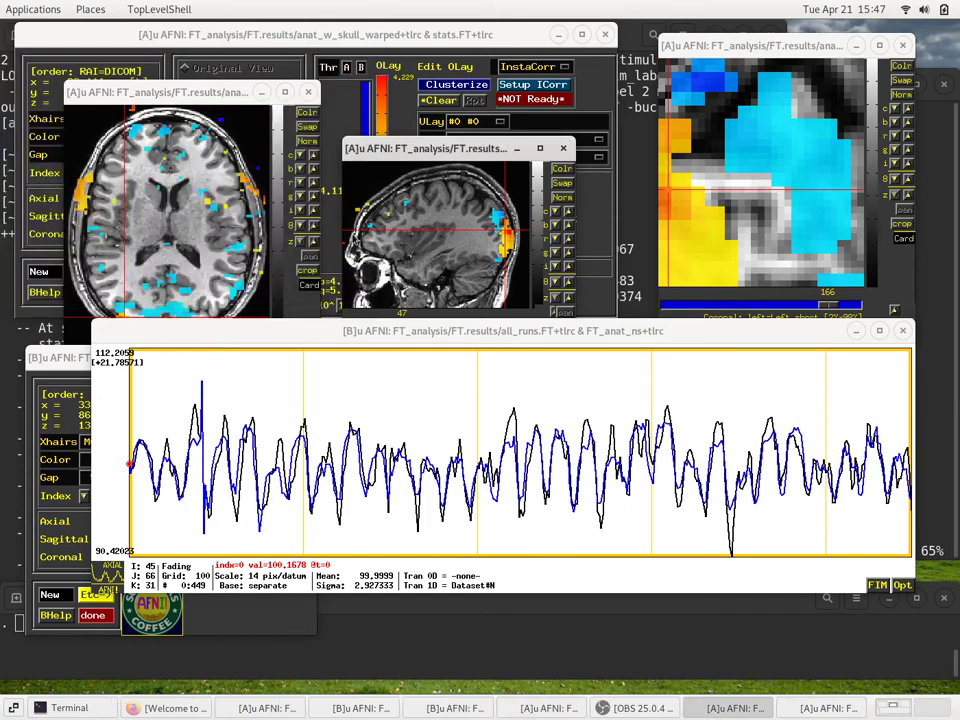
# Step: Move the [B] graph window up-left and drag its corner out to widen the plot
pyautogui.moveTo(375, 332); pyautogui.dragTo(309, 135)
pyautogui.moveTo(783, 399); pyautogui.dragTo(955, 490)
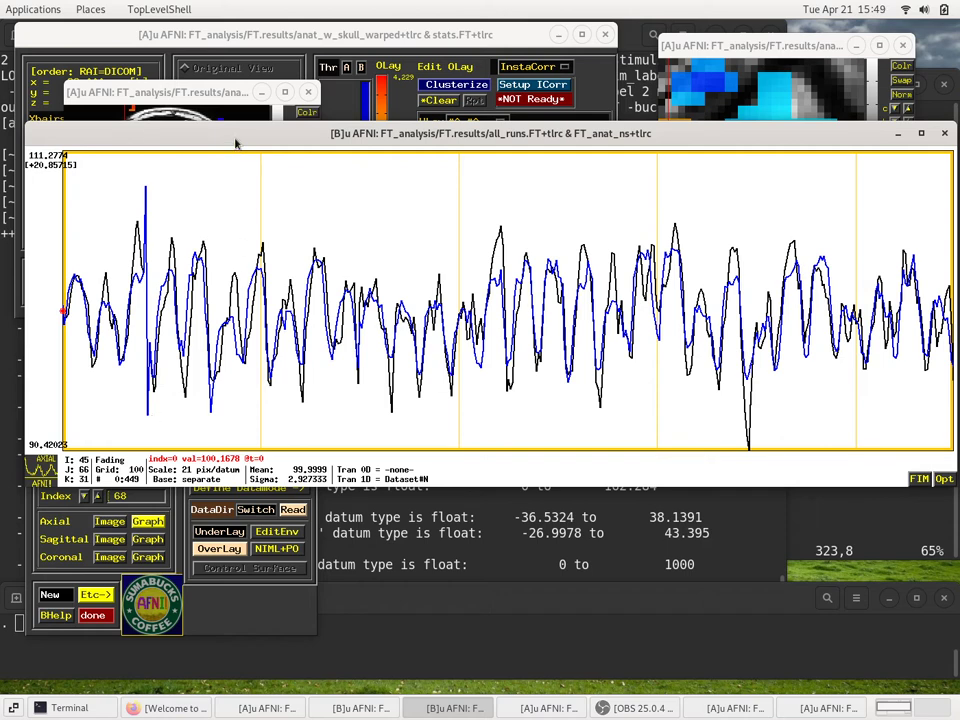
pyautogui.moveTo(236, 137); pyautogui.dragTo(212, 77)
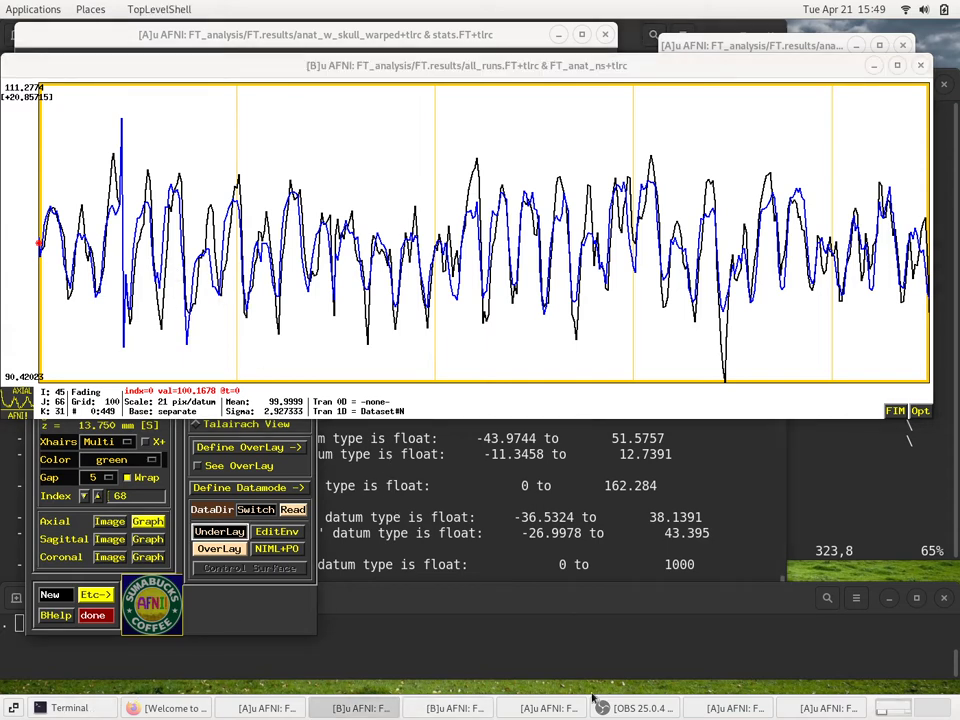
# Step: Run 1dplot -sepscl X.nocensor.xmat.1D'[12,13]' in the commands terminal
pyautogui.click(57, 707)
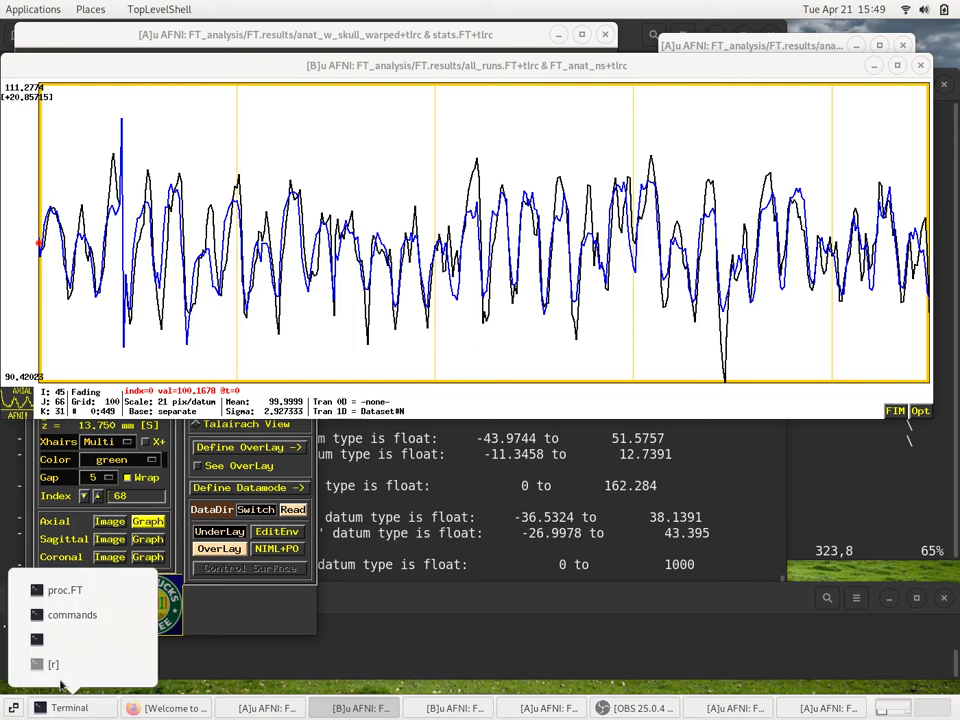
pyautogui.click(60, 615)
pyautogui.write("1dplot -sepscl X.nocensor.xmat.1D'[12,13]' &")
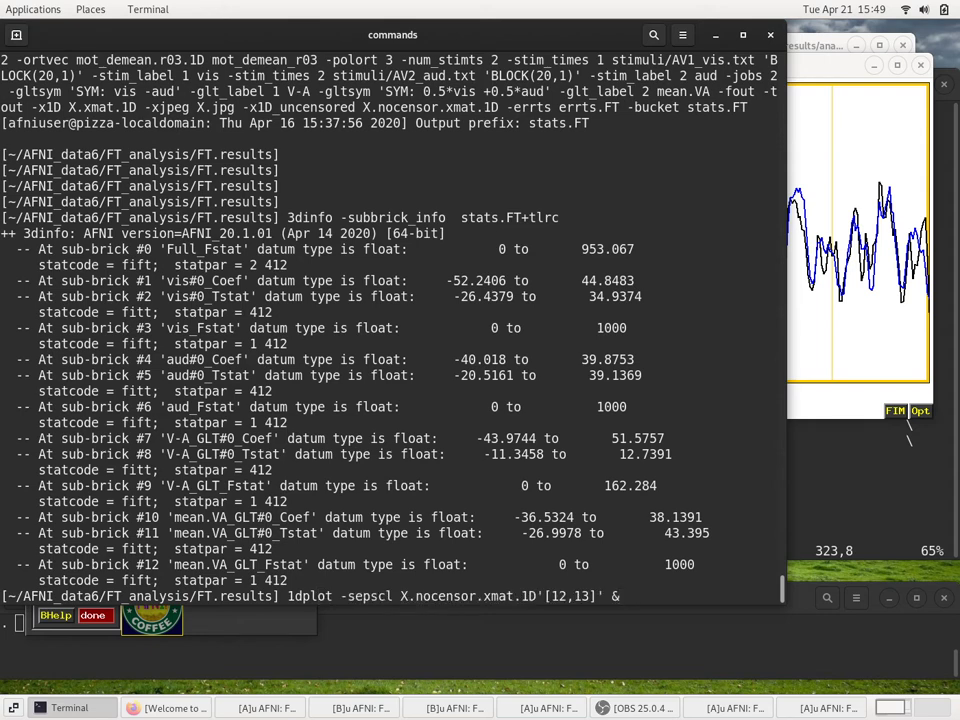
pyautogui.press('Up')
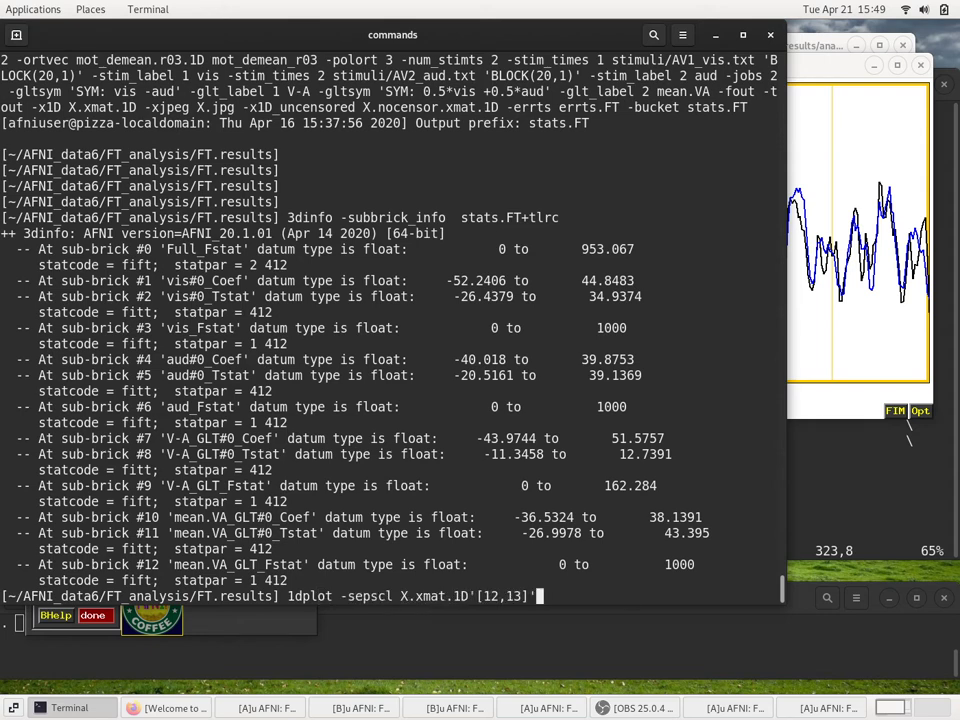
pyautogui.press('Down')
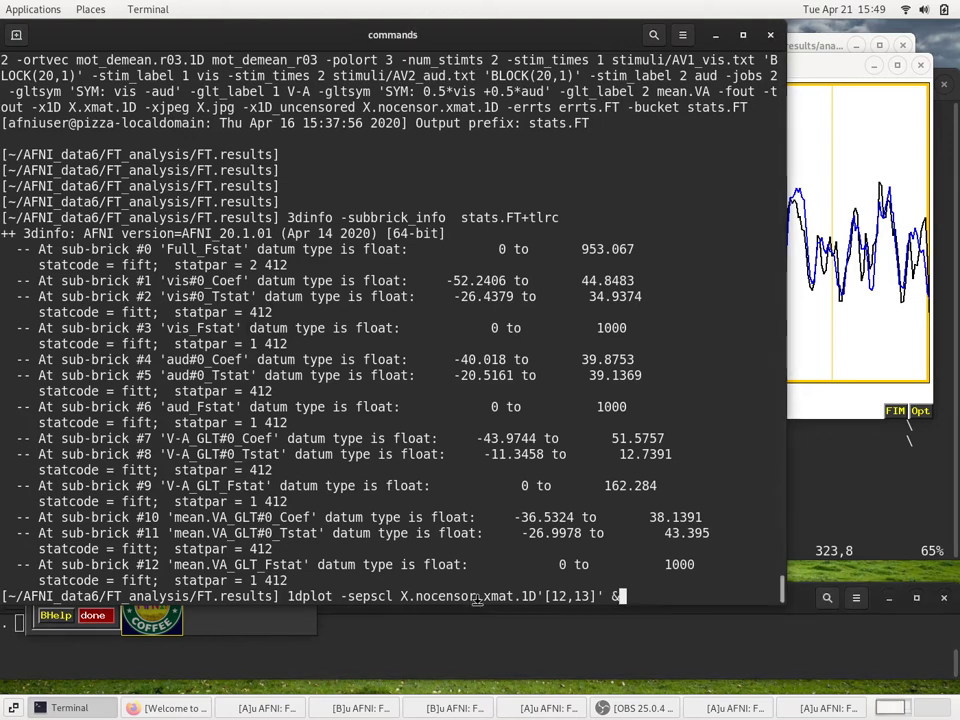
pyautogui.doubleClick(405, 596)
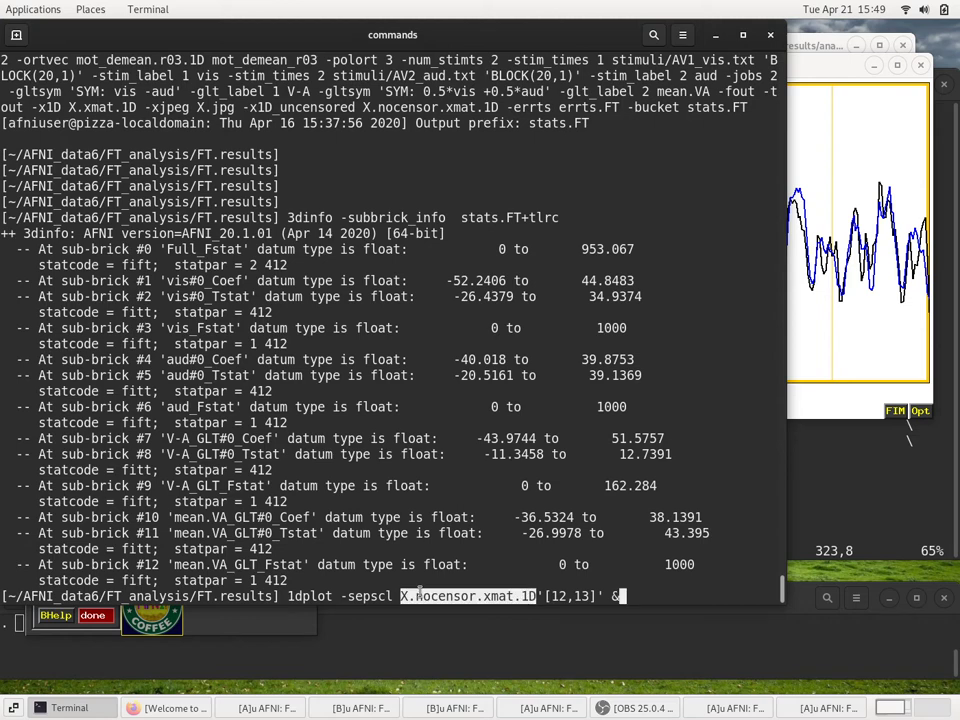
pyautogui.moveTo(549, 596); pyautogui.dragTo(585, 596)
pyautogui.press('Return')
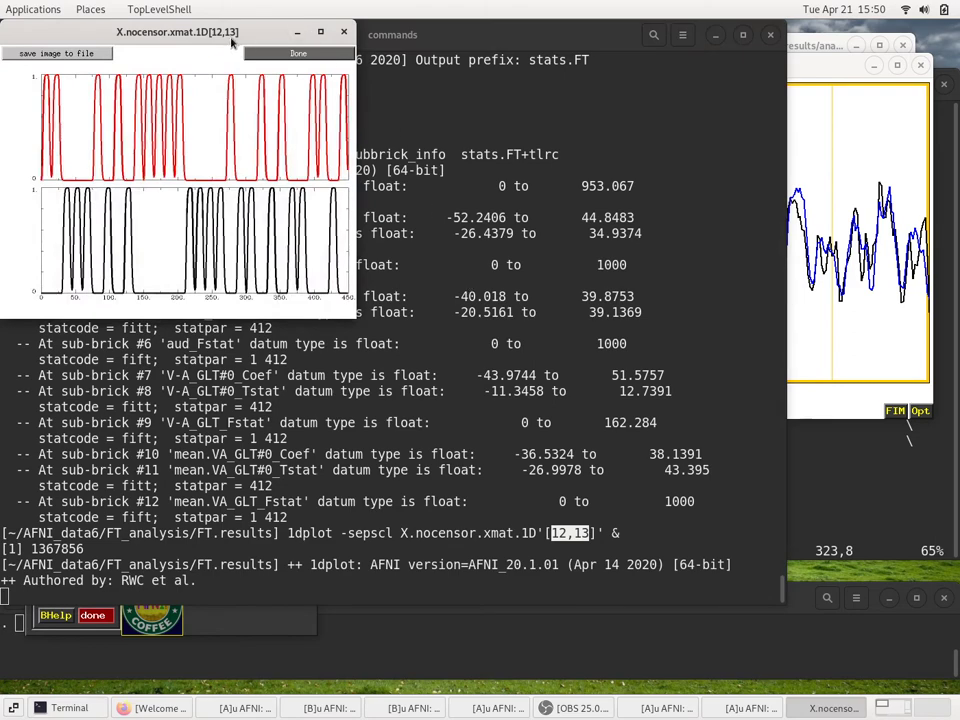
# Step: Widen the regressor plot to compare with the graph, then close it and tidy the graph window
pyautogui.moveTo(176, 34); pyautogui.dragTo(194, 304)
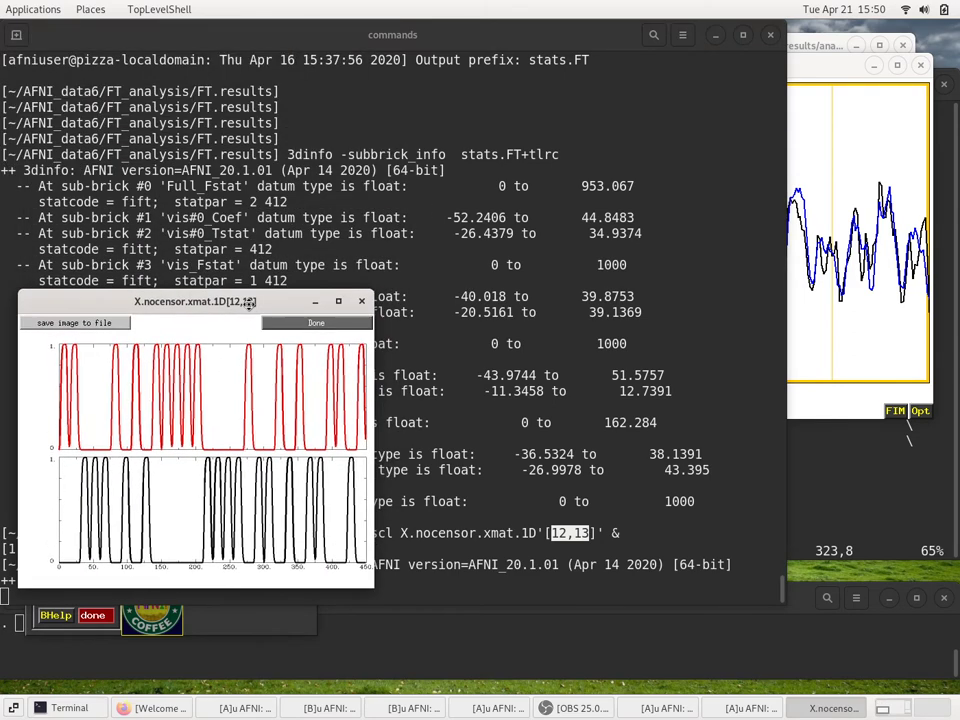
pyautogui.click(730, 62)
pyautogui.moveTo(730, 62); pyautogui.dragTo(740, 41)
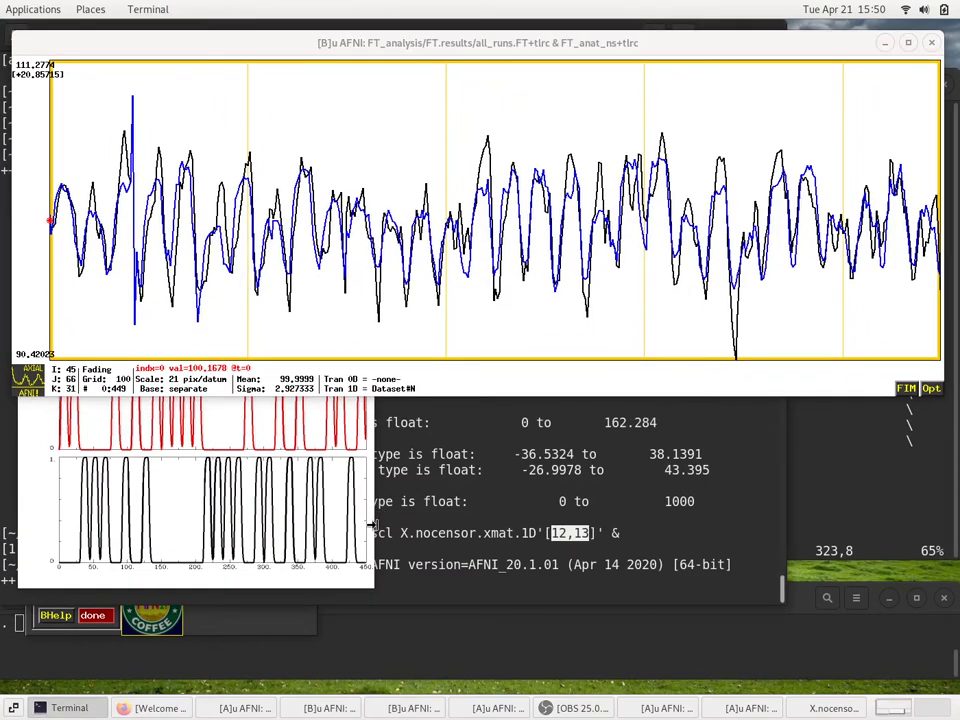
pyautogui.moveTo(372, 521); pyautogui.dragTo(942, 509)
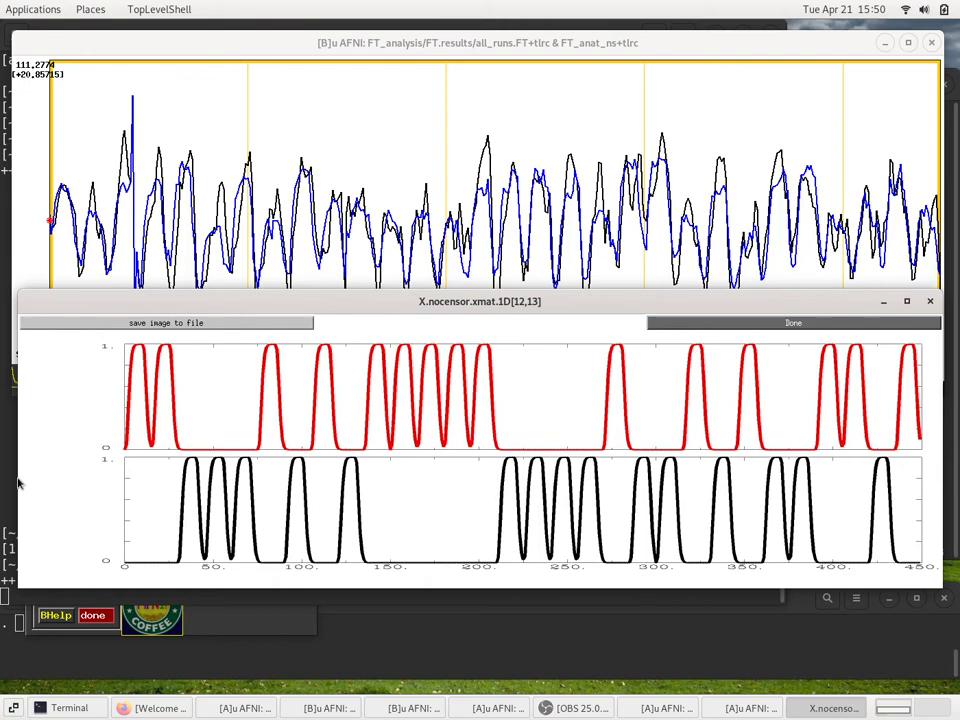
pyautogui.click(930, 301)
pyautogui.moveTo(630, 49); pyautogui.dragTo(620, 52)
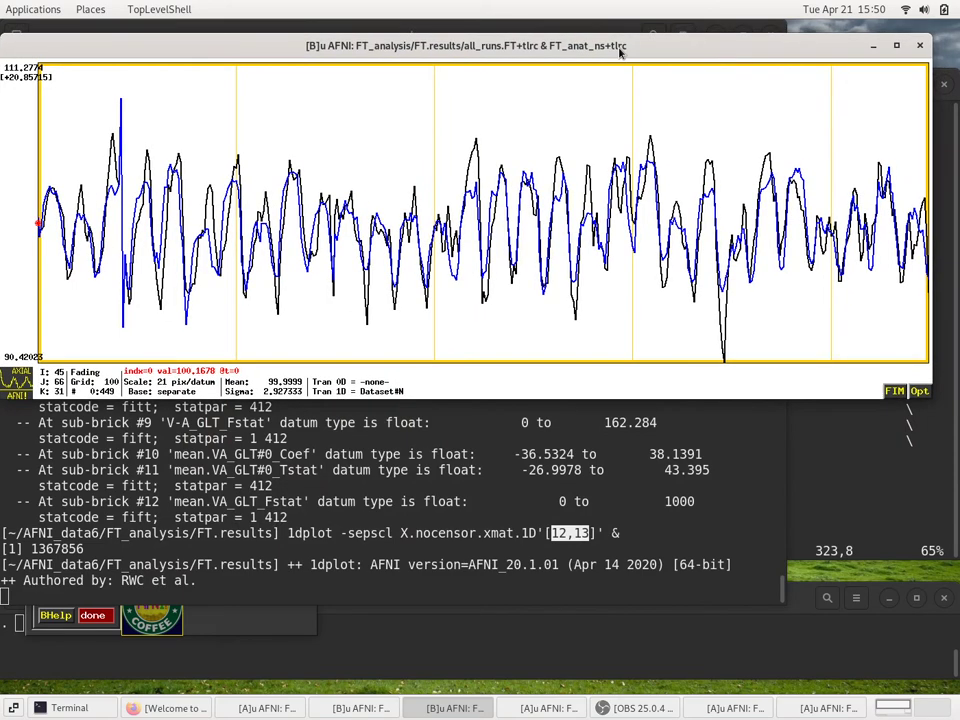
pyautogui.moveTo(931, 254); pyautogui.dragTo(886, 254)
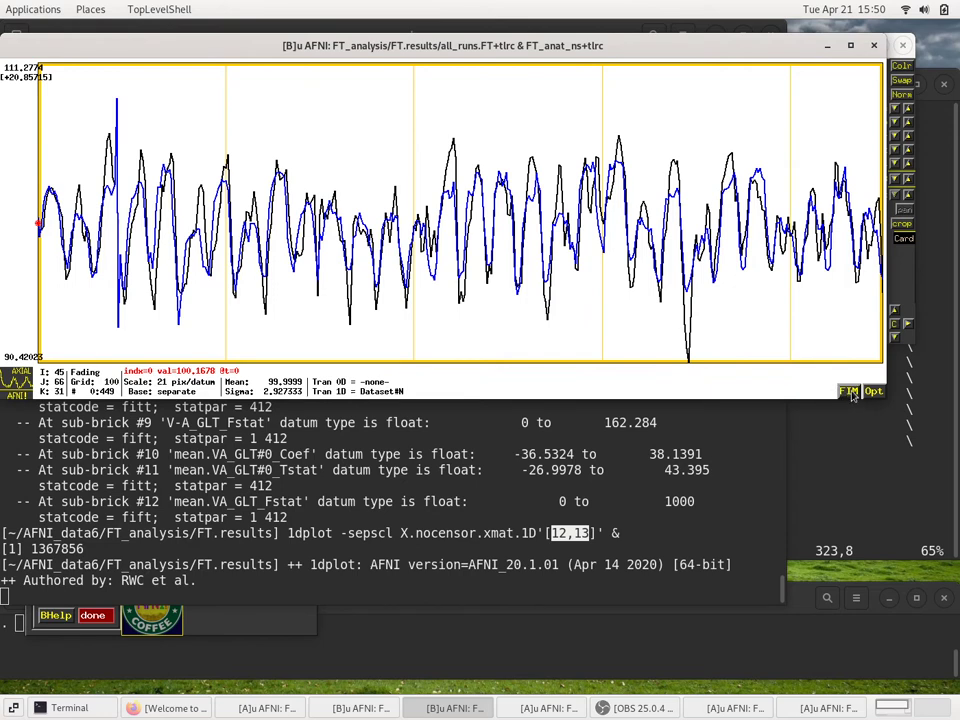
# Step: Pick FT.results/ideal_vis.1D as the FIM ideal reference curve on the graph
pyautogui.click(848, 391)
pyautogui.click(866, 420)
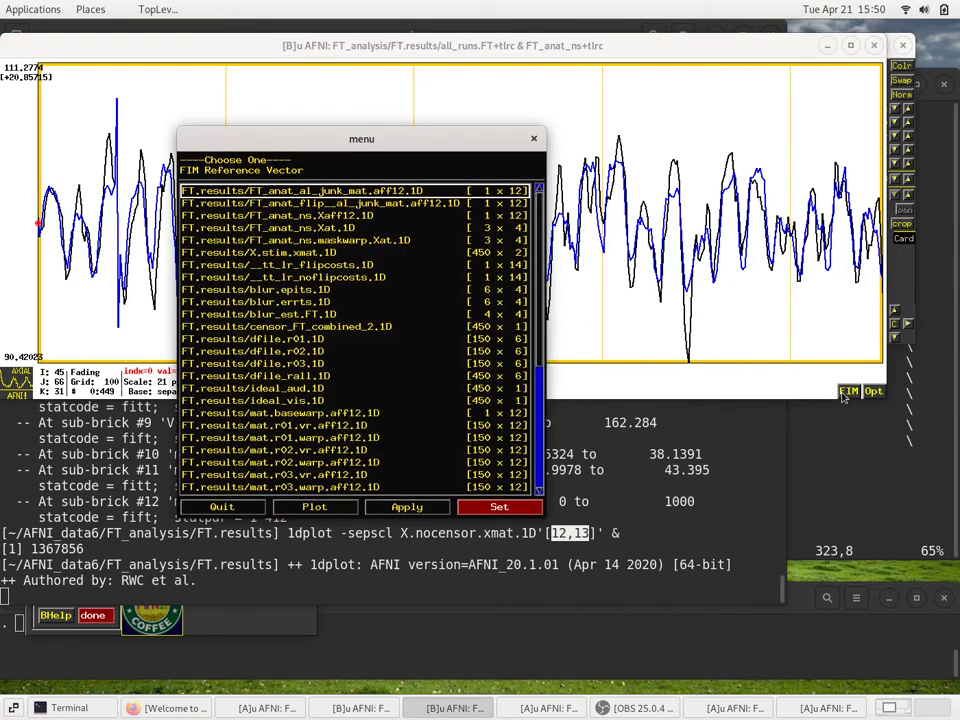
pyautogui.click(846, 391)
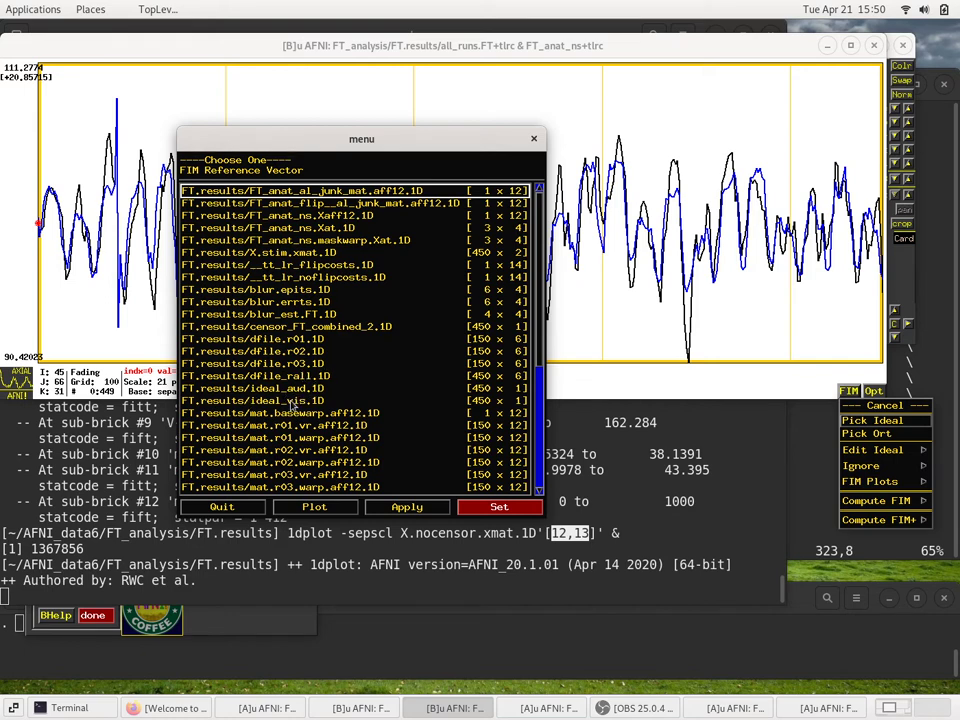
pyautogui.click(299, 390)
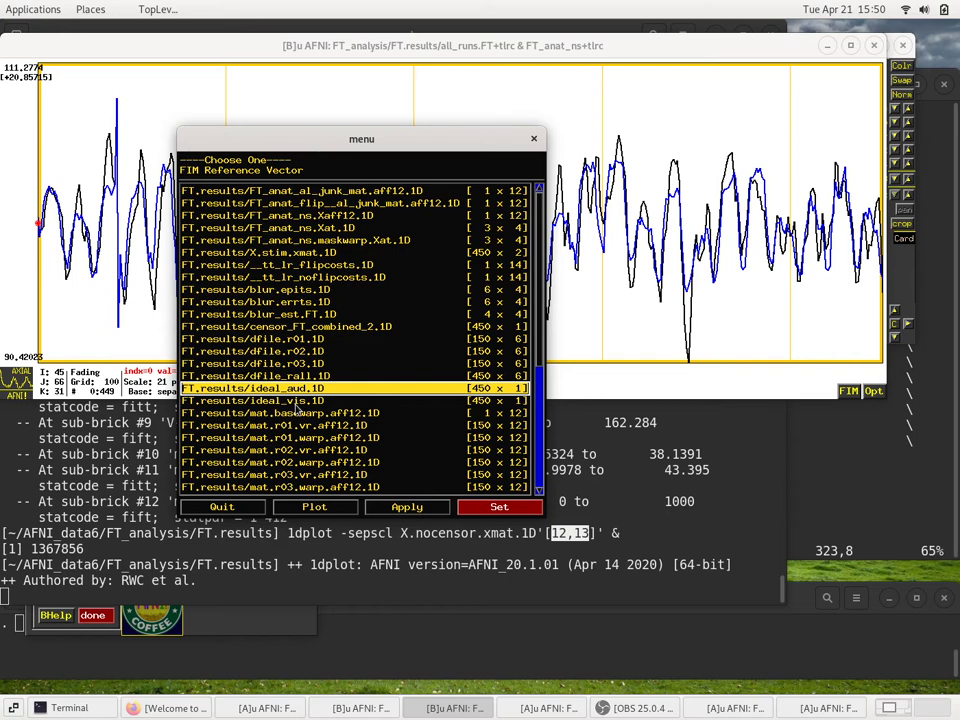
pyautogui.click(297, 402)
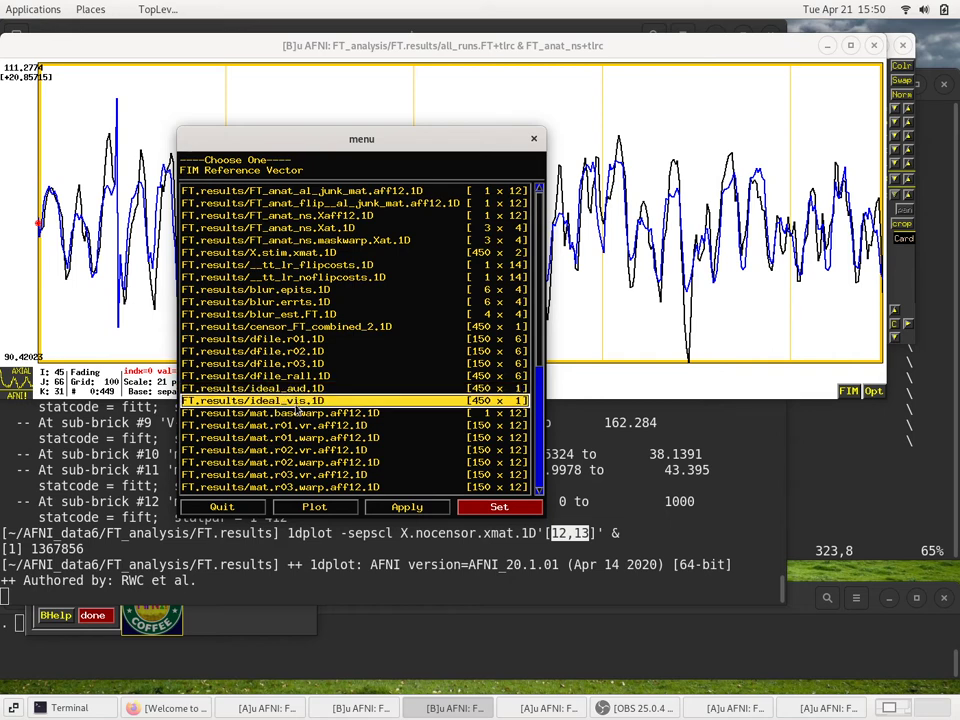
pyautogui.click(497, 507)
pyautogui.click(236, 200)
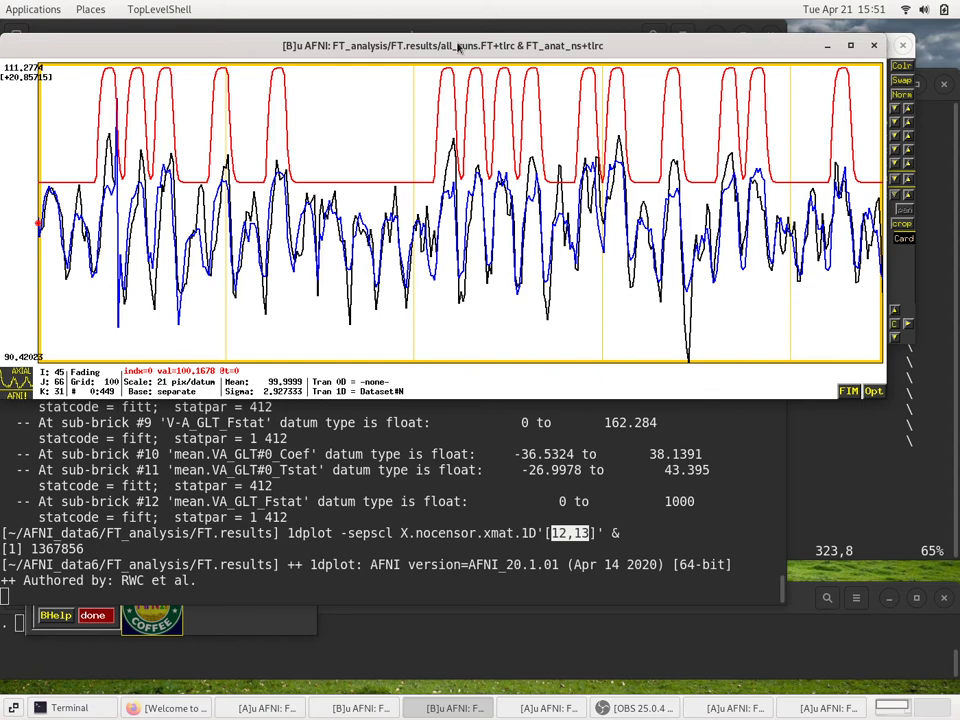
# Step: Open an axial slice viewer and move it to the lower right
pyautogui.moveTo(456, 44); pyautogui.dragTo(456, 304)
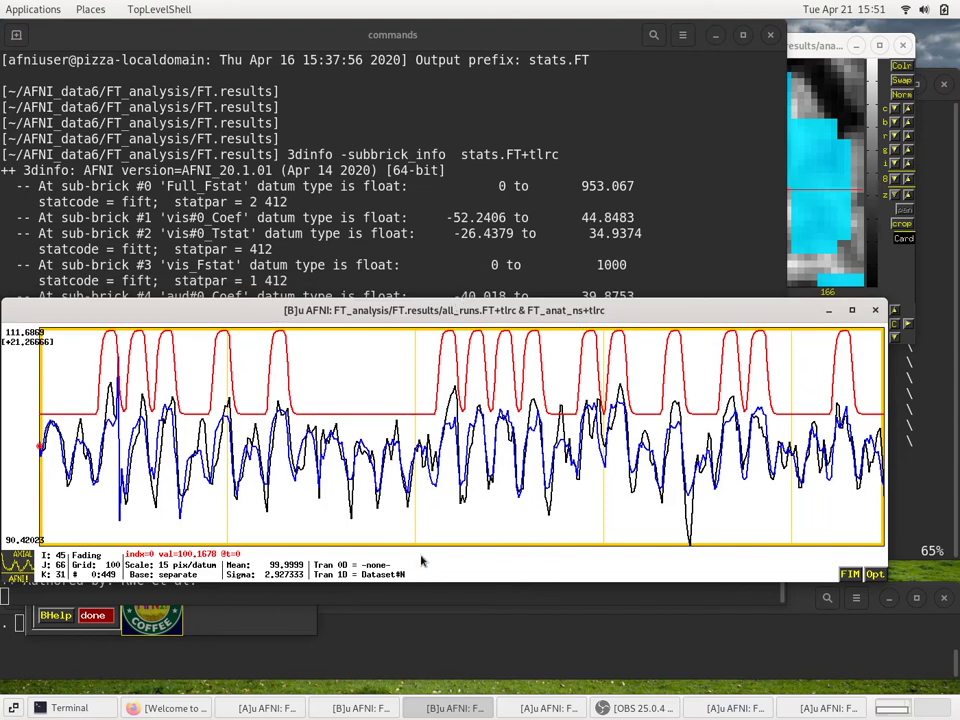
pyautogui.click(366, 709)
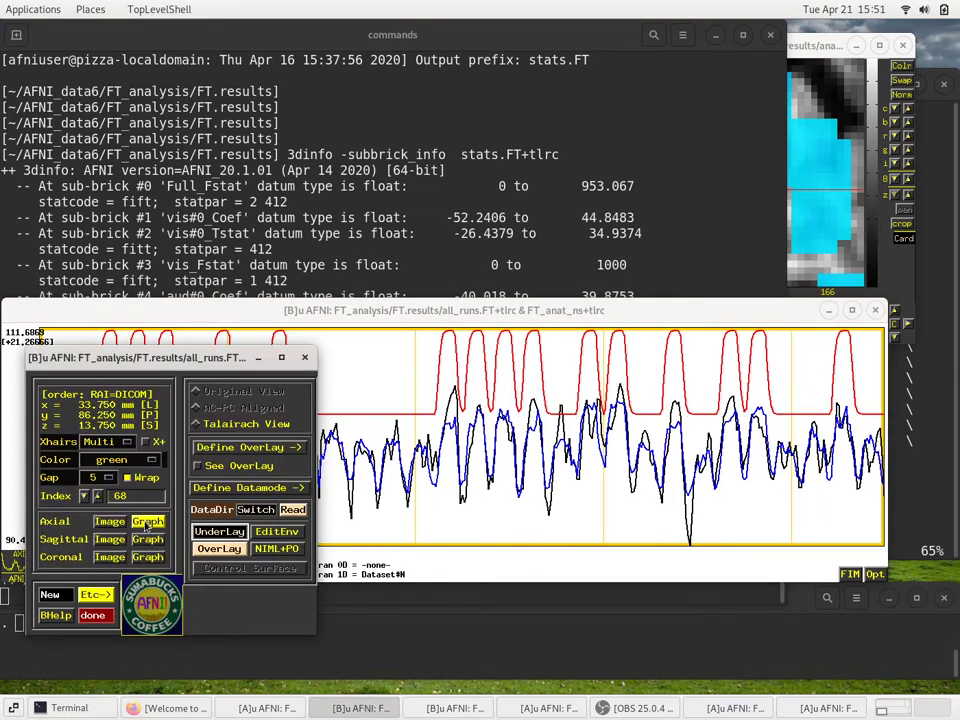
pyautogui.click(275, 708)
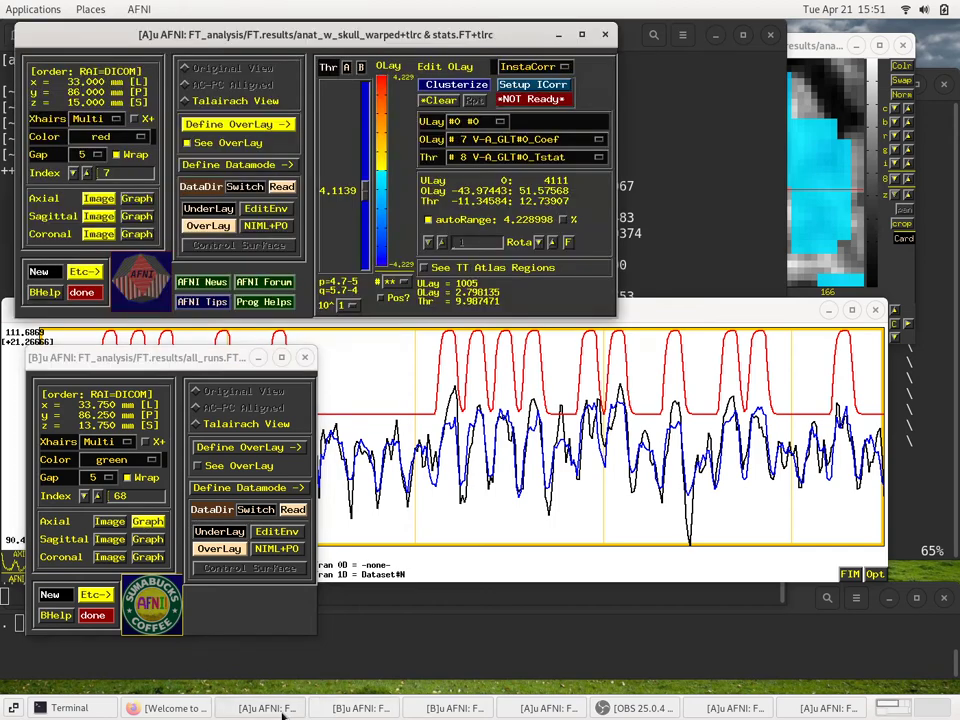
pyautogui.click(98, 198)
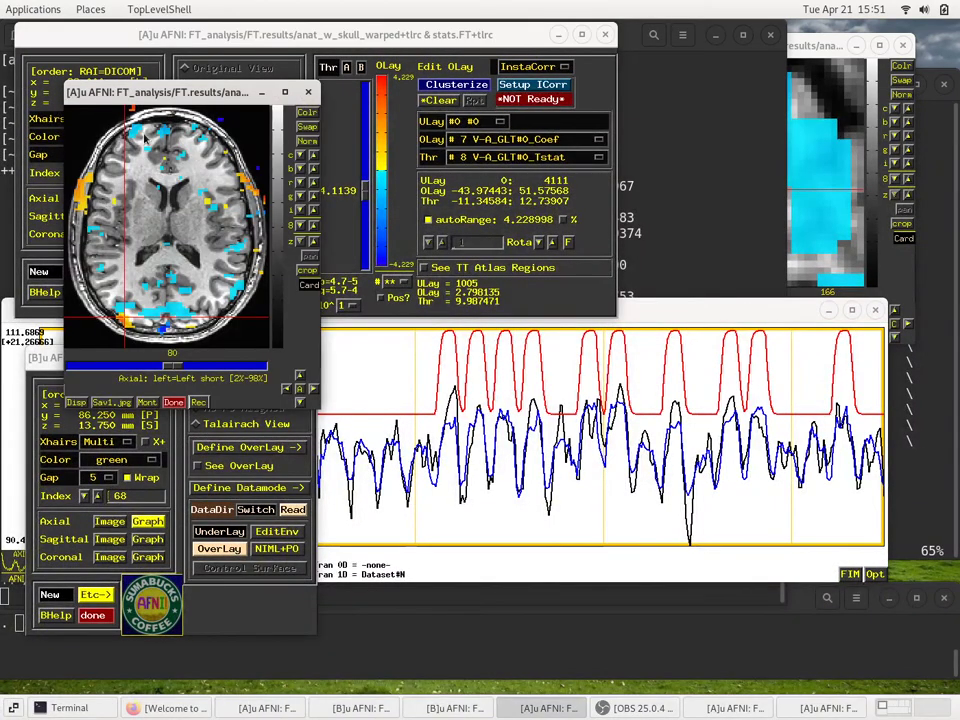
pyautogui.moveTo(137, 92); pyautogui.dragTo(330, 199)
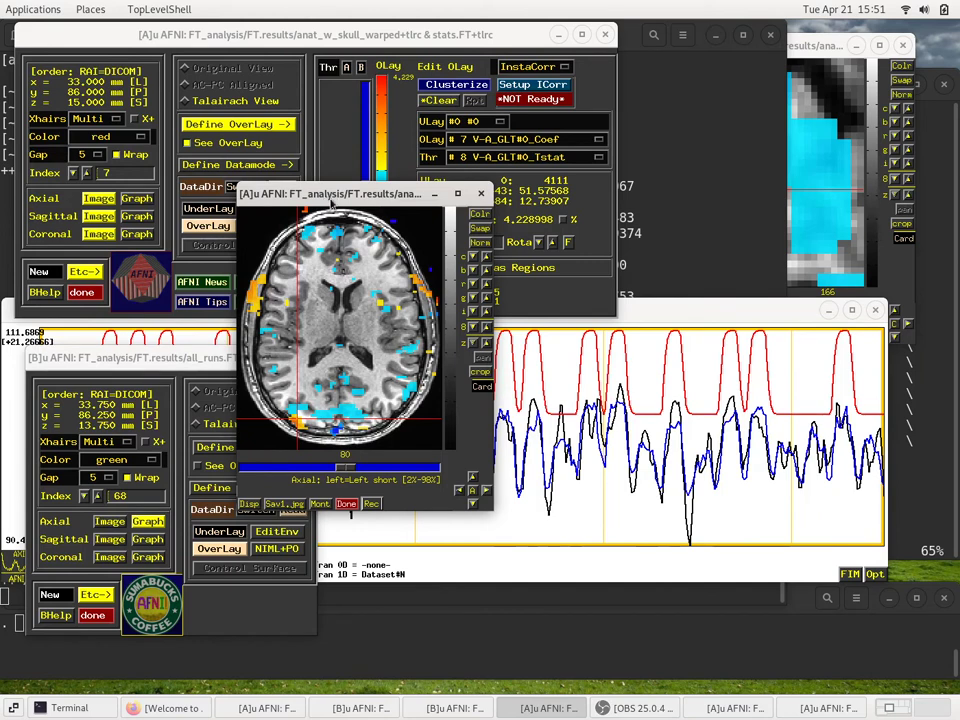
pyautogui.moveTo(331, 199); pyautogui.dragTo(419, 326)
pyautogui.click(378, 188)
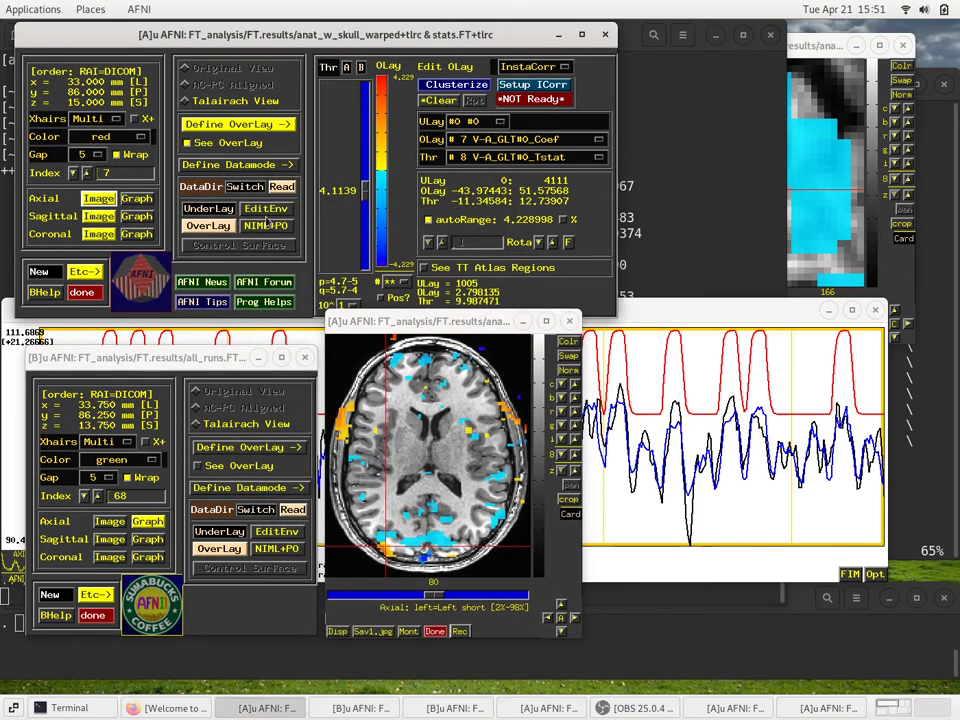
# Step: Open a sagittal slice viewer and place it at the upper right
pyautogui.click(98, 216)
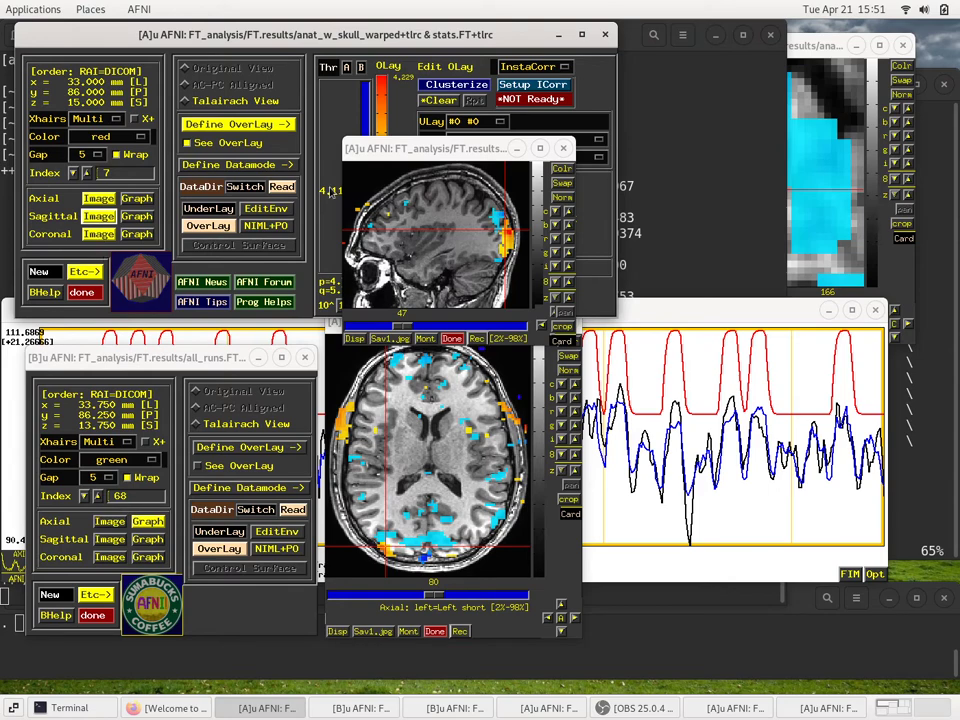
pyautogui.click(392, 157)
pyautogui.moveTo(395, 157); pyautogui.dragTo(695, 41)
pyautogui.click(168, 172)
# Step: Open a coronal slice viewer and position it on the right side
pyautogui.click(99, 233)
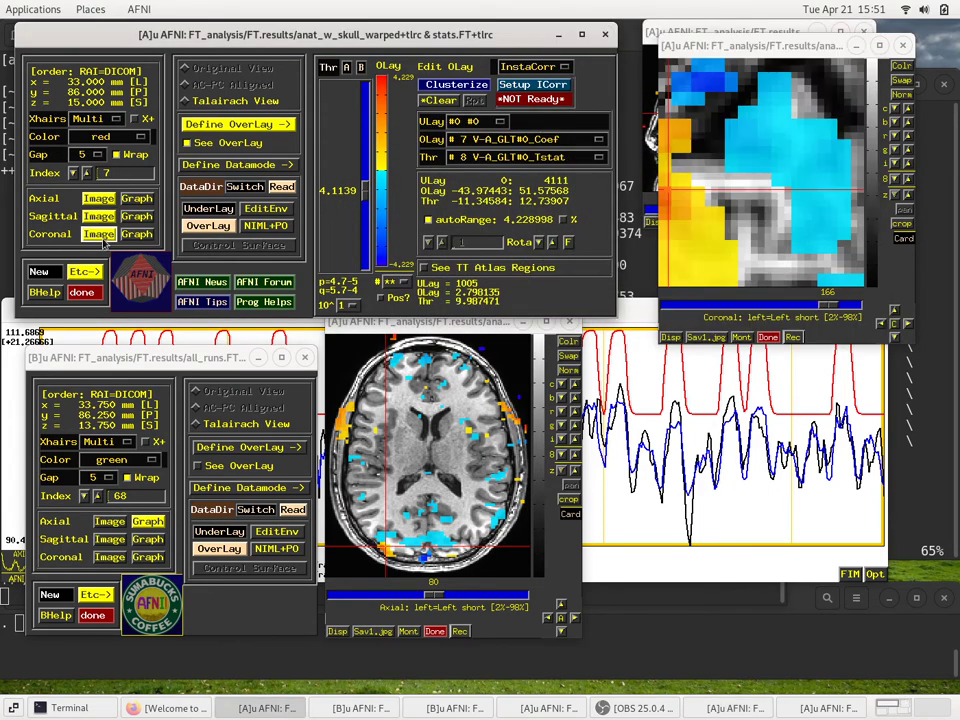
pyautogui.click(832, 45)
pyautogui.moveTo(832, 45); pyautogui.dragTo(841, 143)
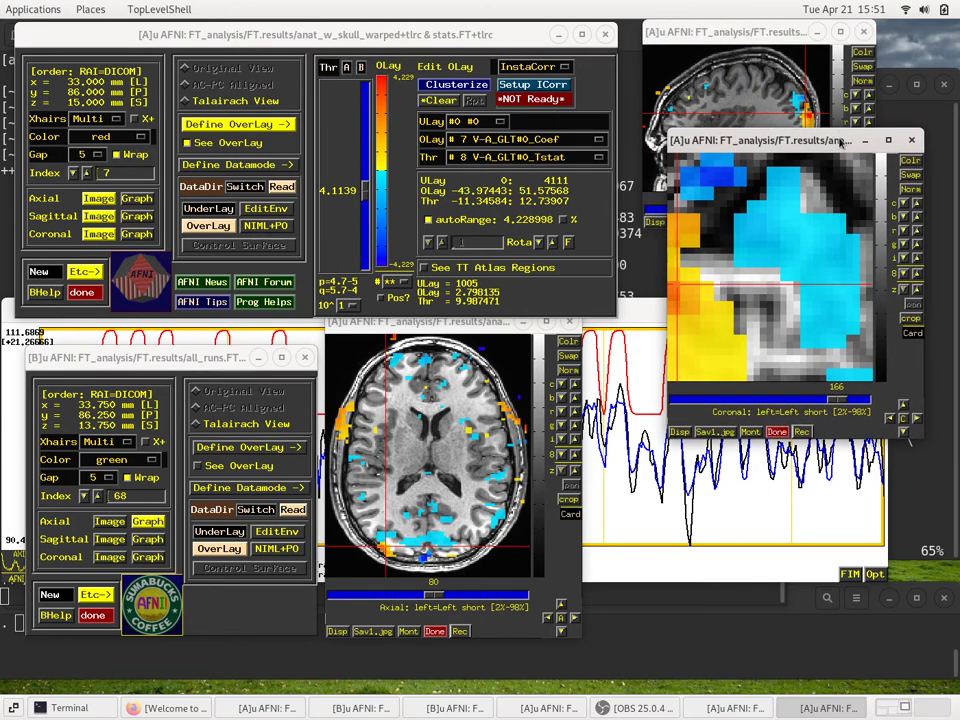
pyautogui.click(911, 318)
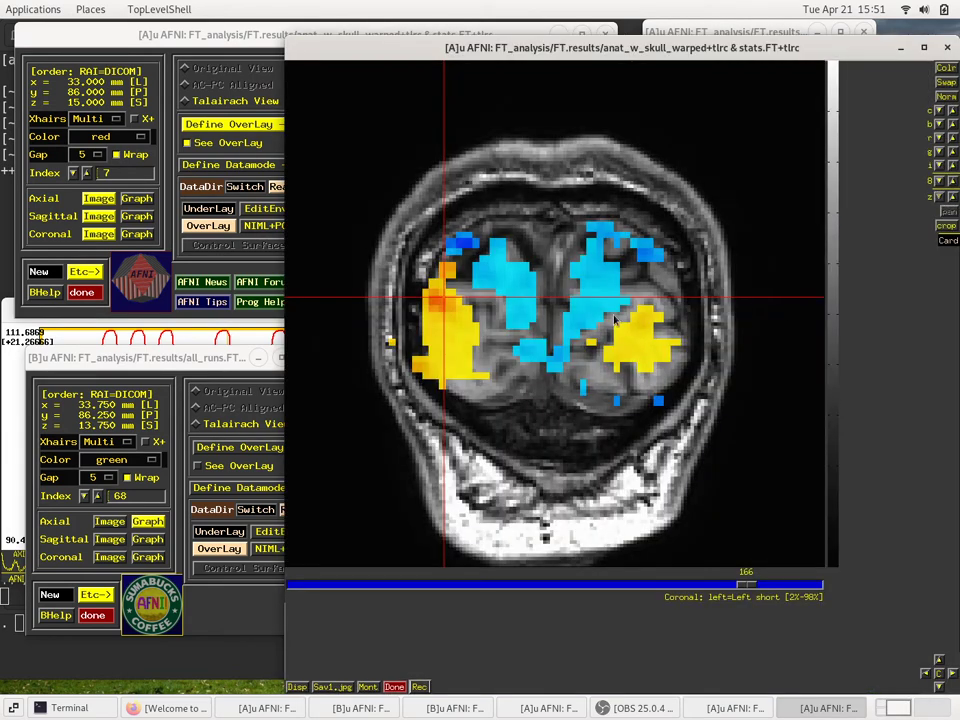
pyautogui.press('q')
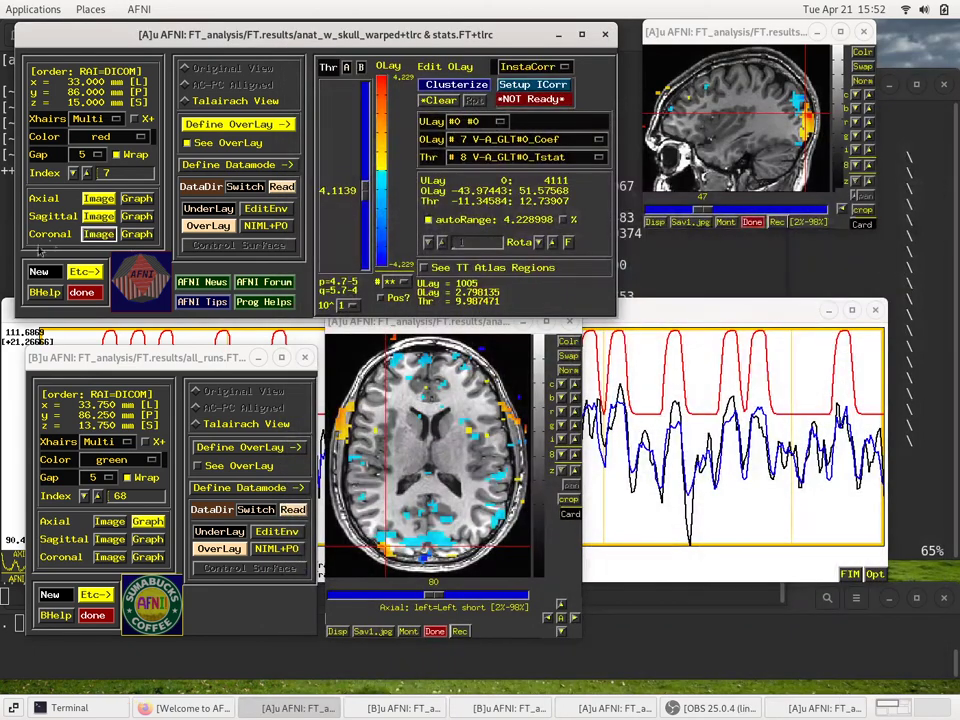
pyautogui.click(101, 234)
pyautogui.moveTo(112, 174); pyautogui.dragTo(726, 250)
pyautogui.click(443, 118)
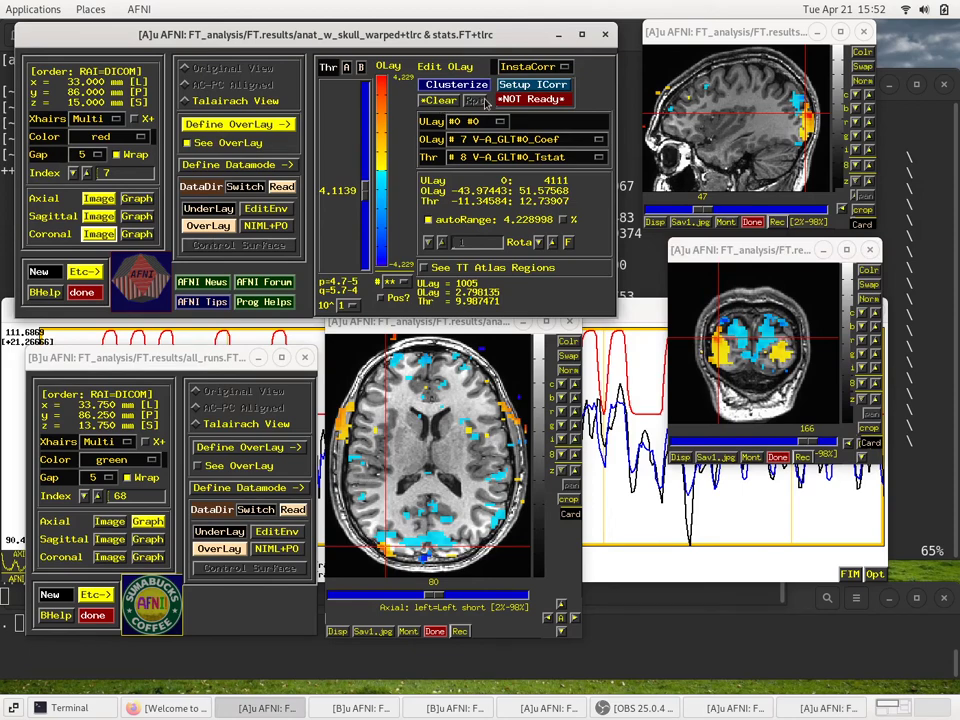
# Step: Open the all_runs Axial Graph from controller [B], then refocus controller [A]
pyautogui.click(30, 372)
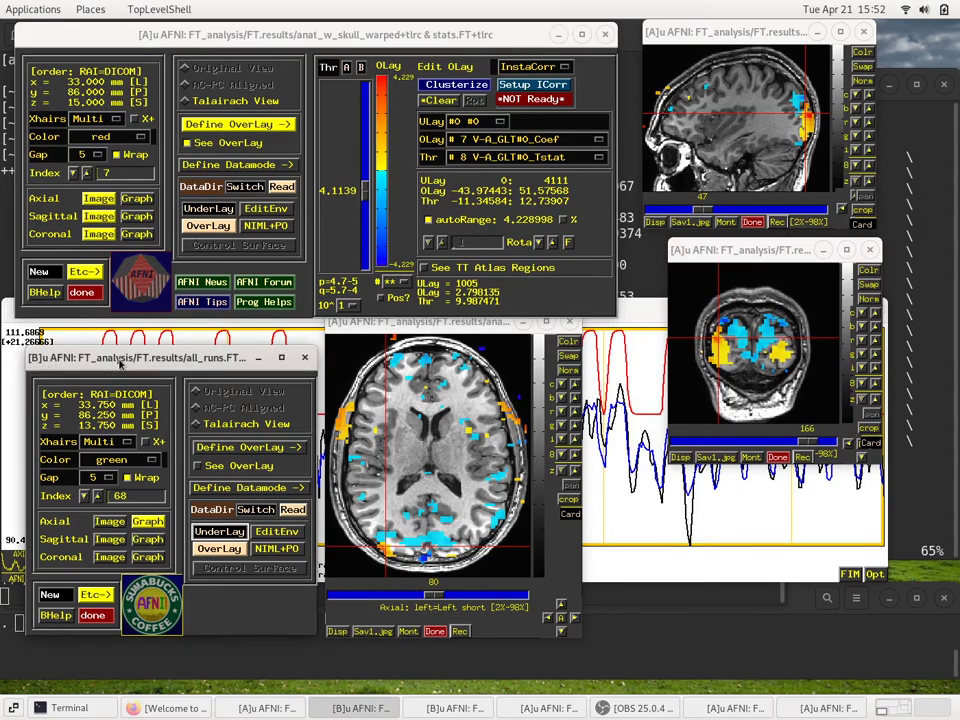
pyautogui.click(148, 522)
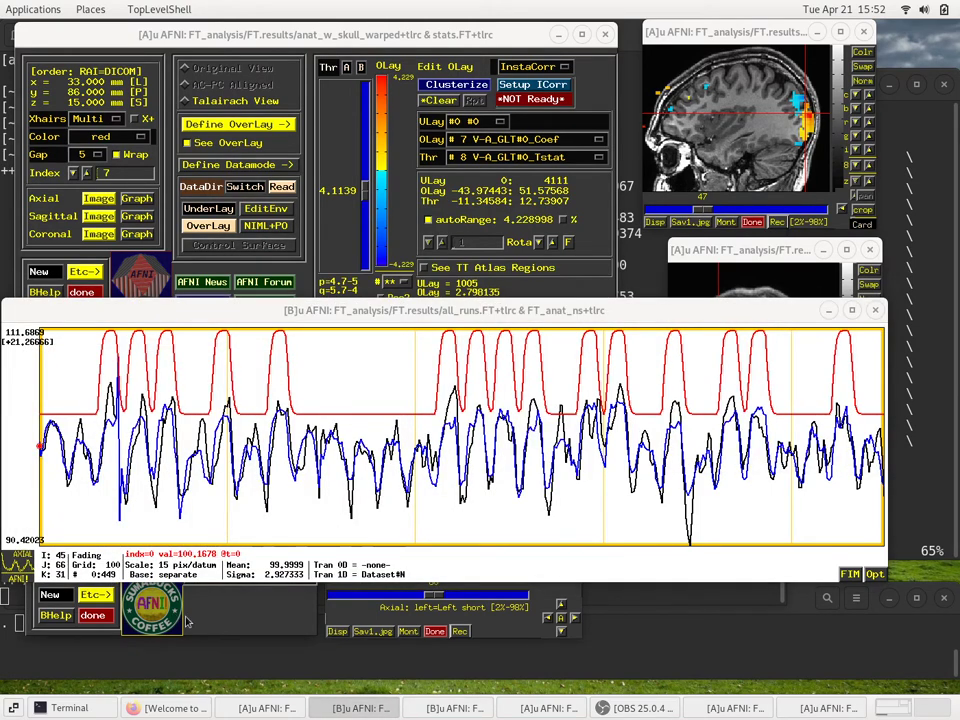
pyautogui.click(180, 35)
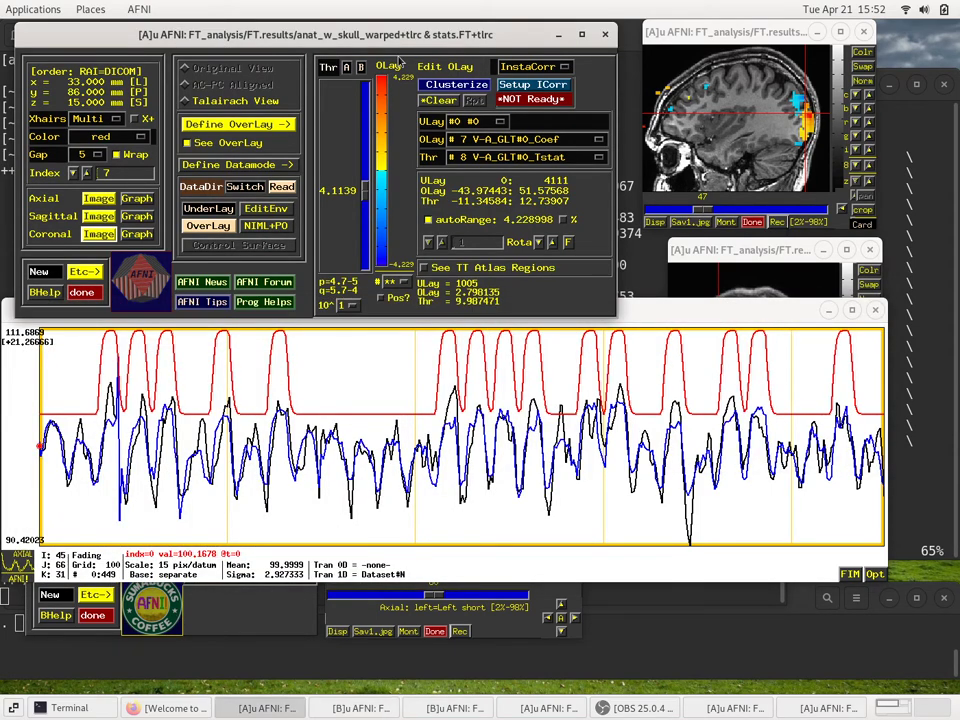
pyautogui.click(785, 118)
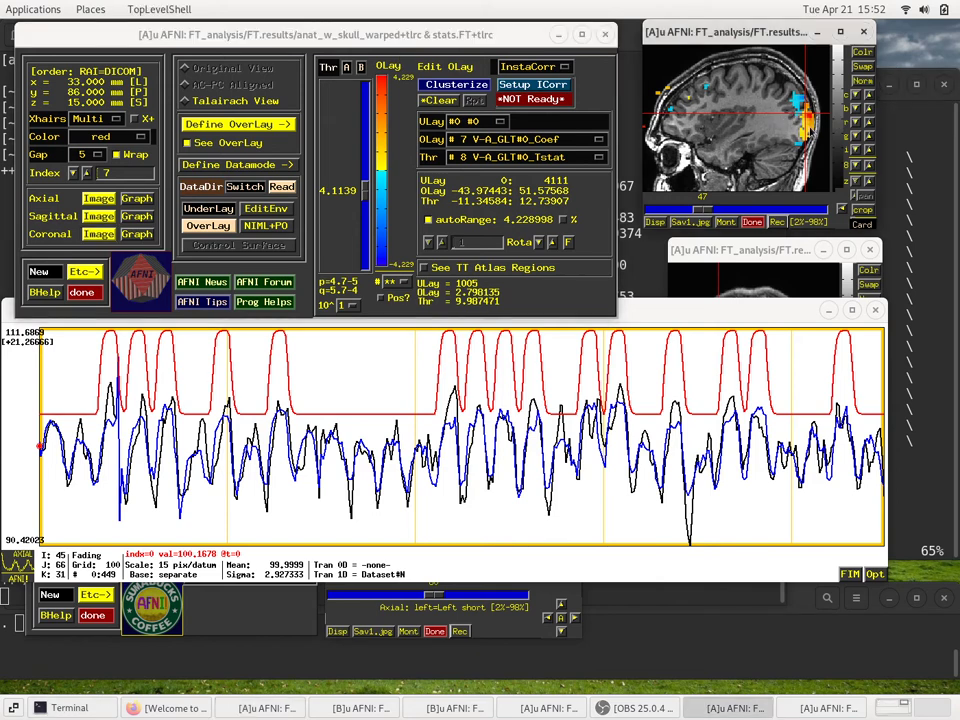
pyautogui.click(504, 123)
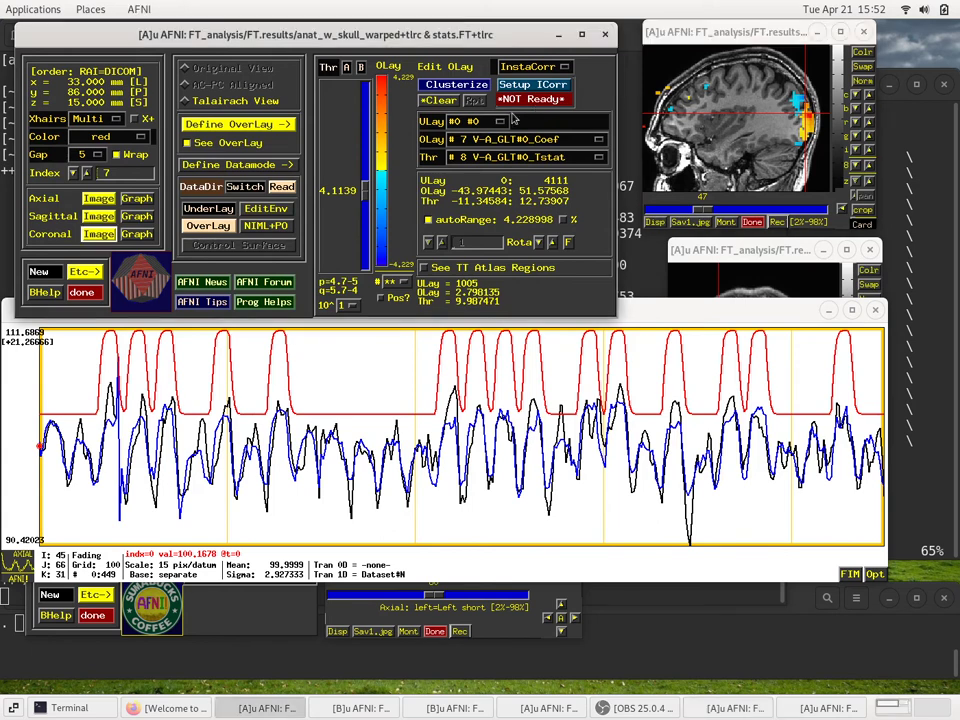
pyautogui.click(447, 172)
# Step: Open Clusterize parameters (NN level 2, 40 voxels, bi-sided) and move the dialog aside
pyautogui.click(457, 86)
pyautogui.click(457, 86)
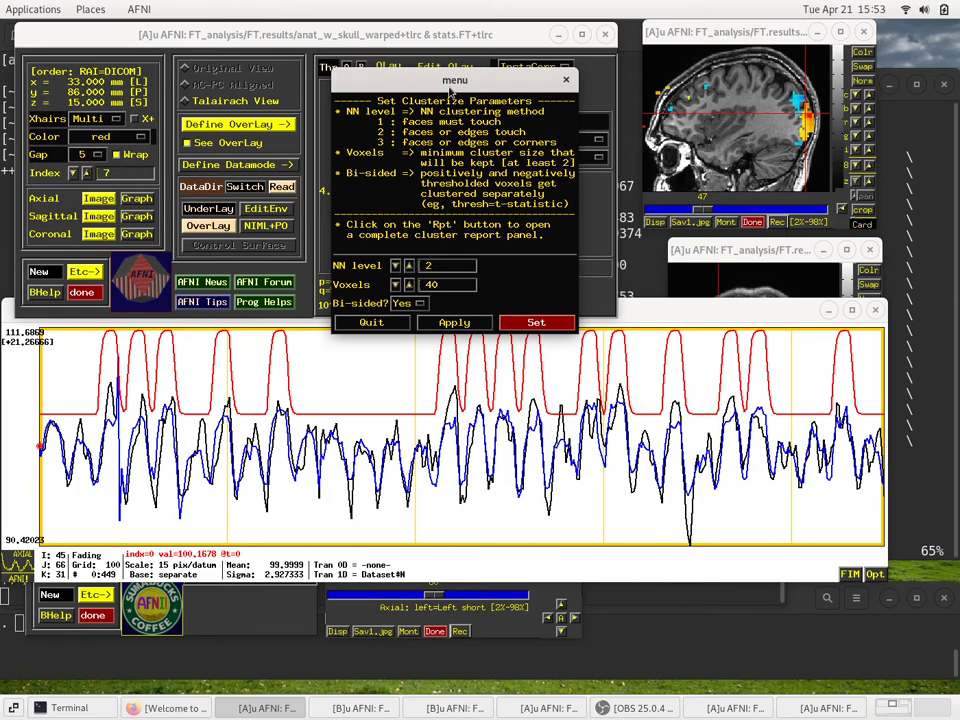
pyautogui.moveTo(450, 87); pyautogui.dragTo(381, 96)
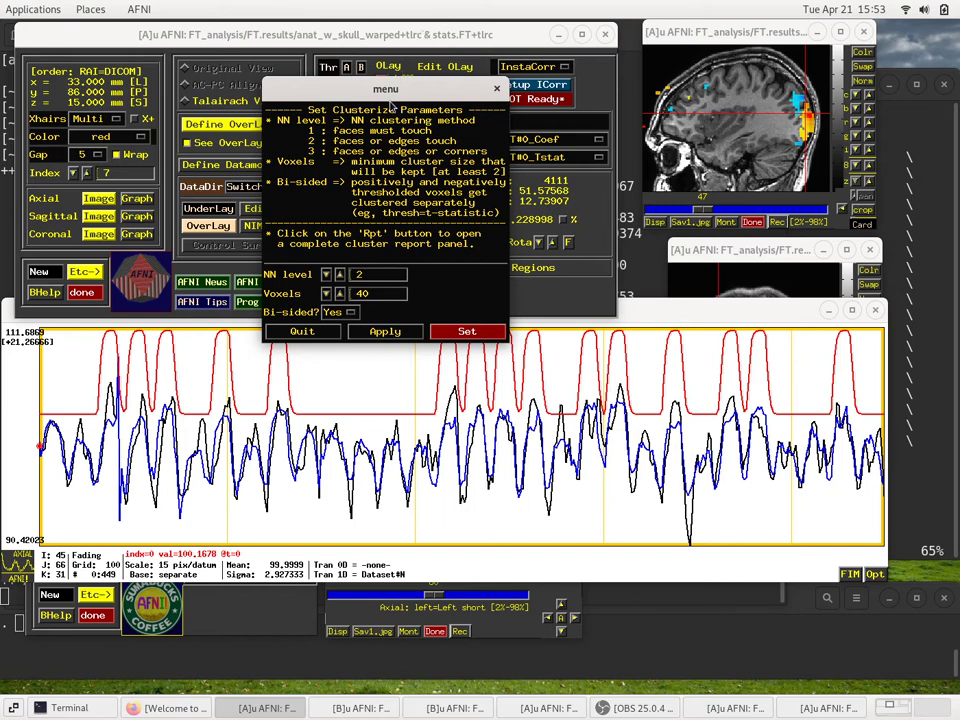
pyautogui.moveTo(390, 94); pyautogui.dragTo(406, 343)
pyautogui.click(352, 265)
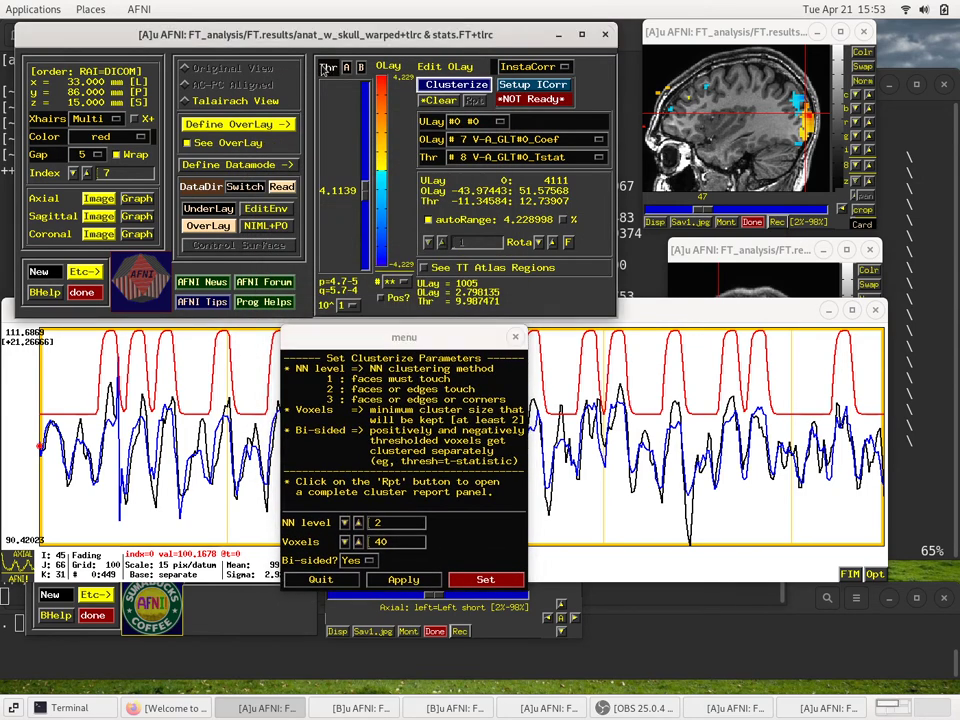
pyautogui.rightClick(324, 67)
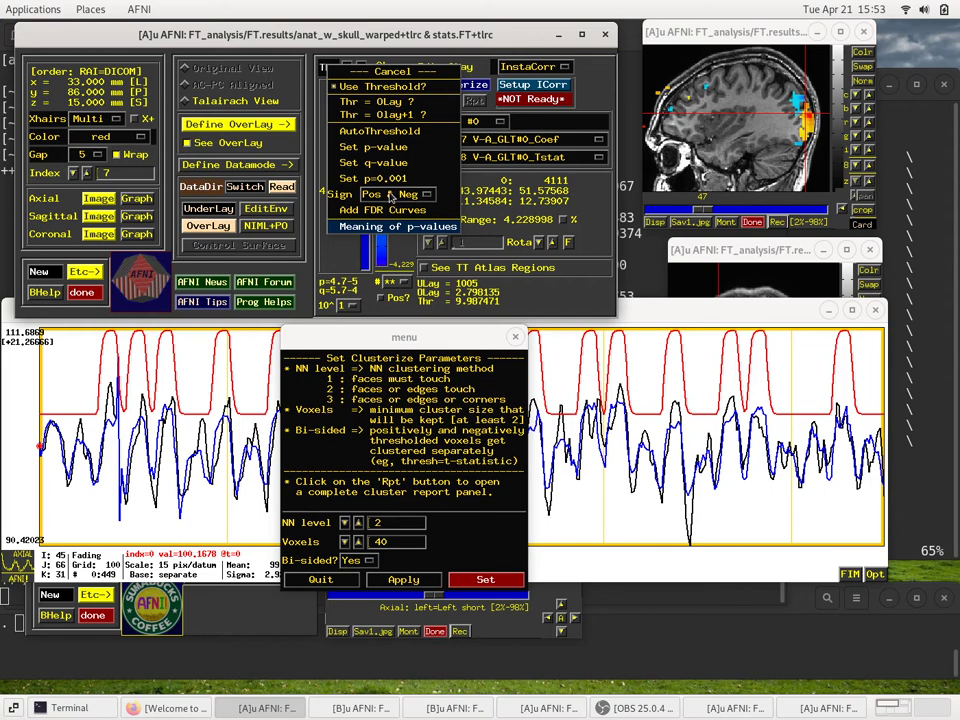
pyautogui.click(290, 145)
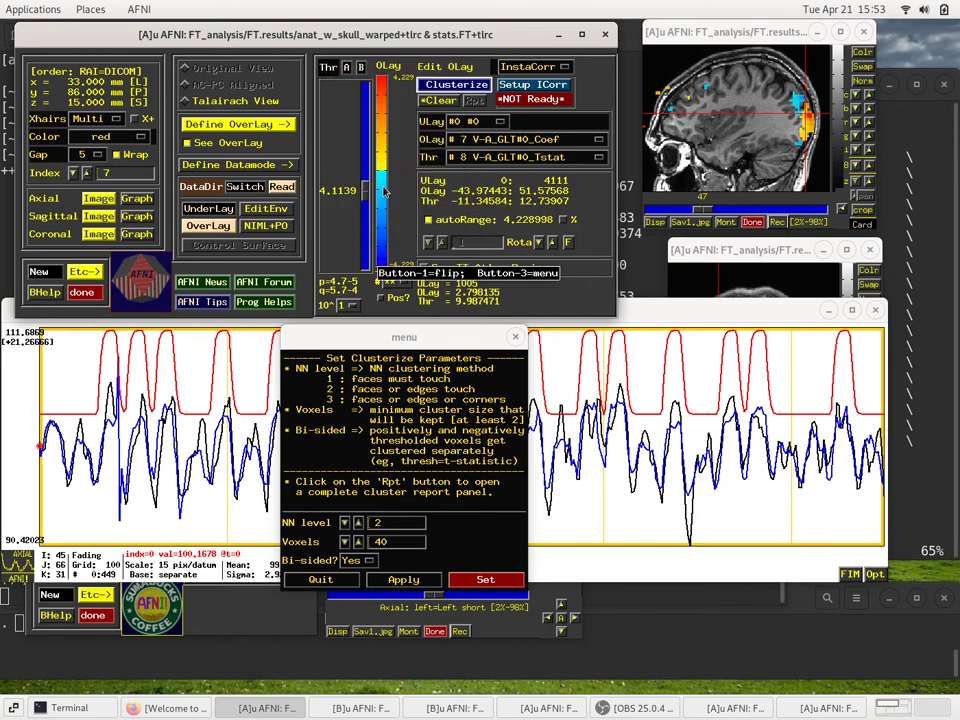
pyautogui.rightClick(328, 70)
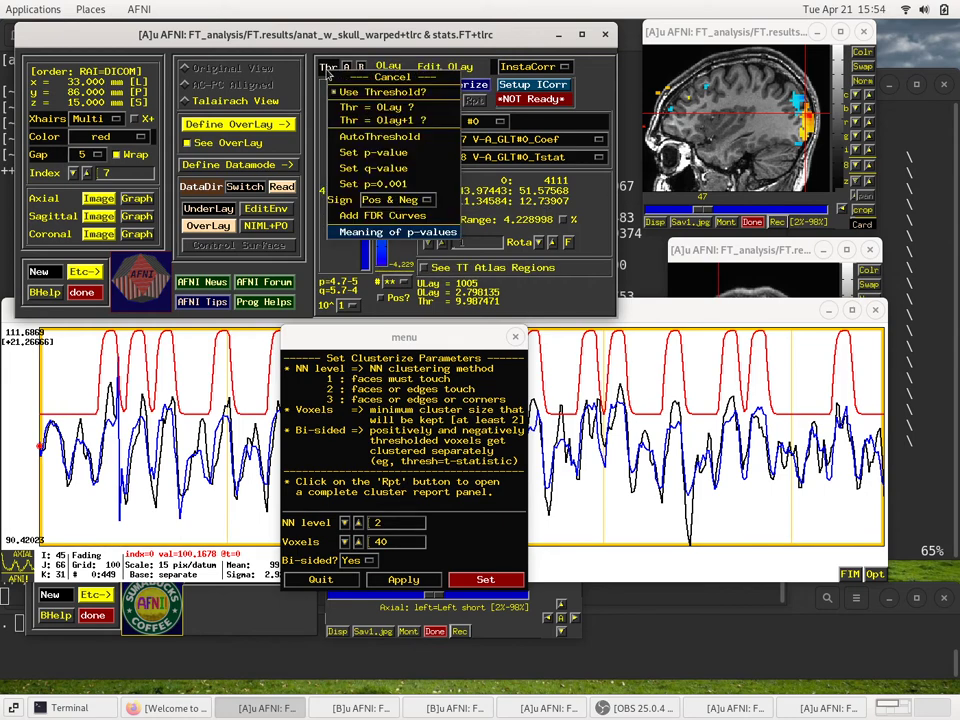
pyautogui.click(404, 200)
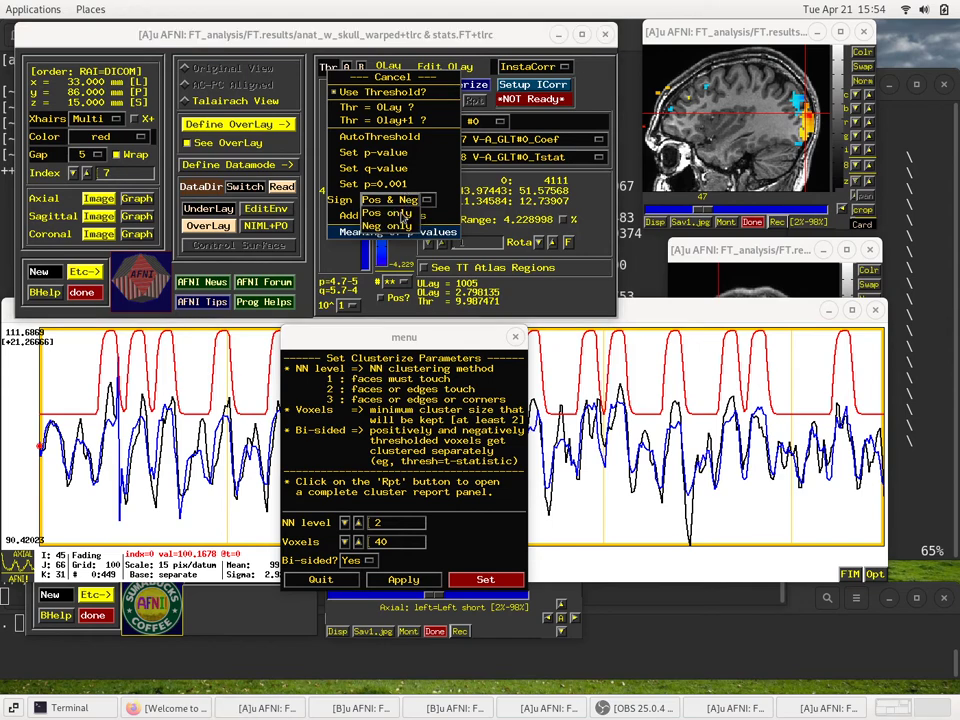
pyautogui.click(330, 66)
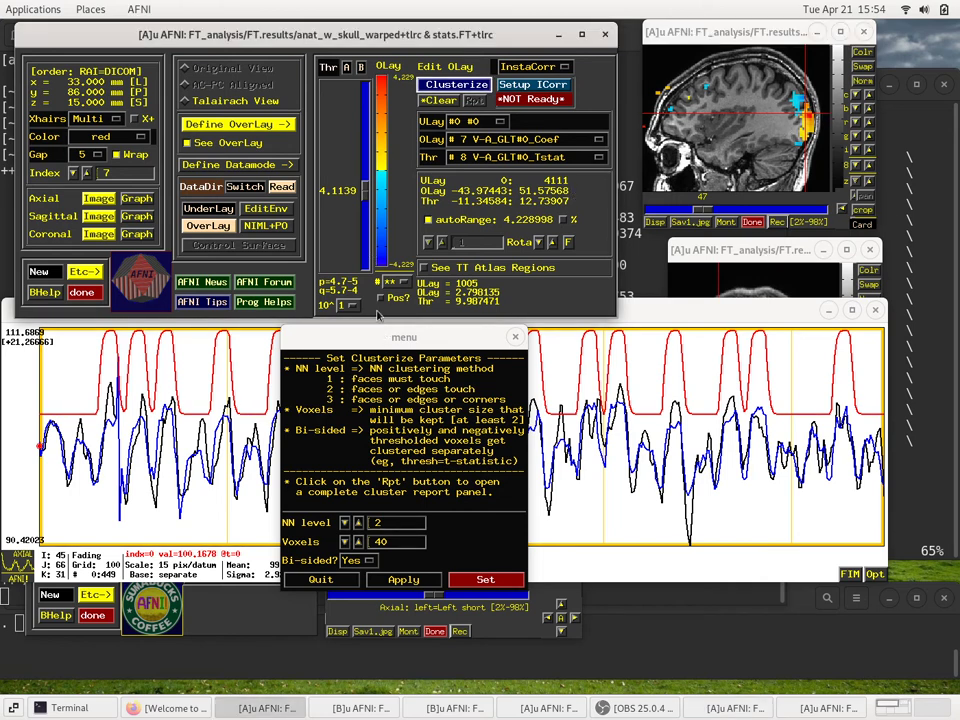
# Step: Reposition the Clusterize dialog and Set NN level 2, 40-voxel clustering on the V-A overlay
pyautogui.moveTo(359, 341); pyautogui.dragTo(287, 91)
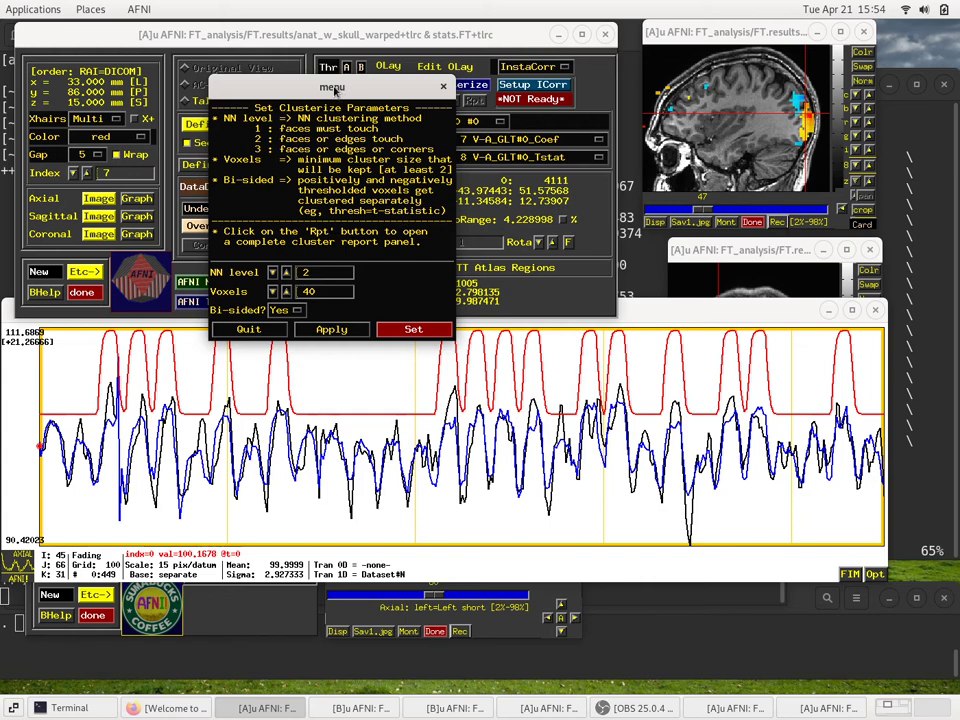
pyautogui.moveTo(335, 88); pyautogui.dragTo(518, 143)
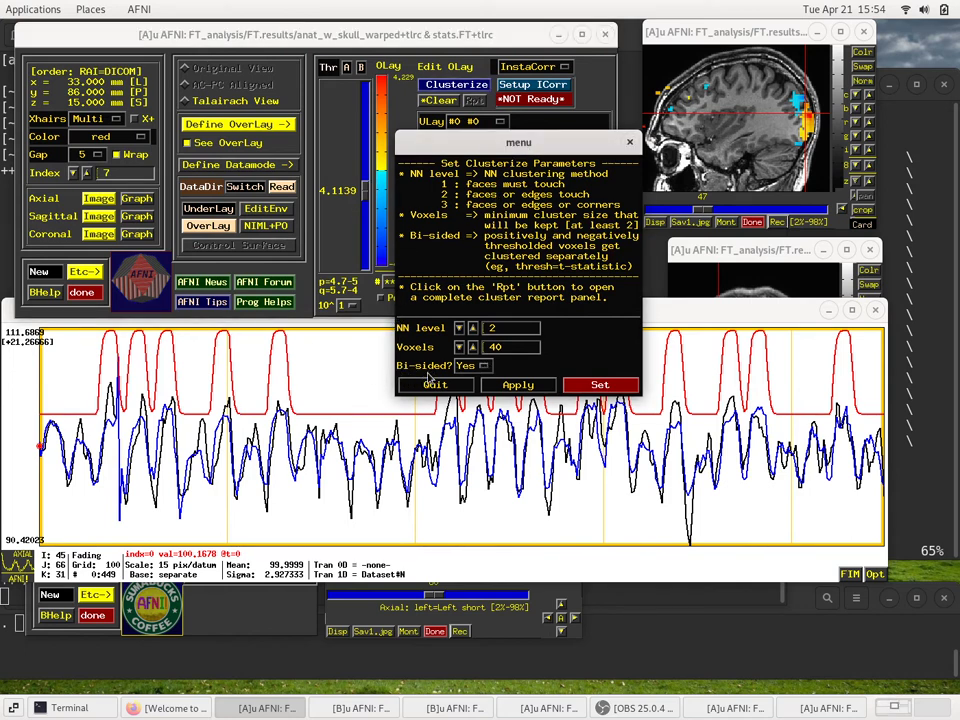
pyautogui.moveTo(457, 137); pyautogui.dragTo(263, 87)
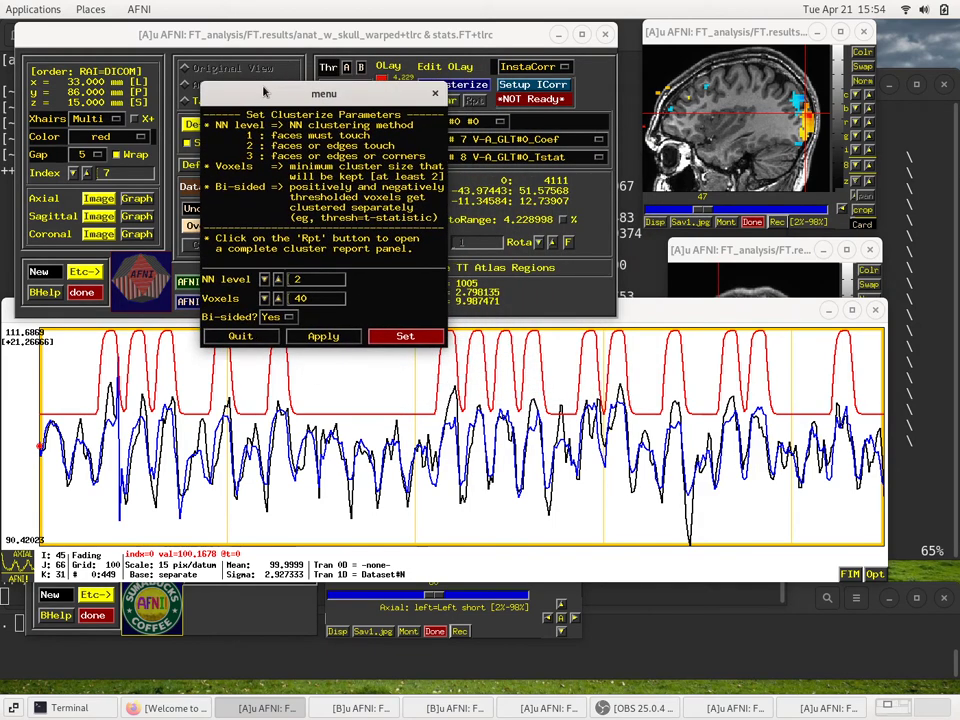
pyautogui.click(401, 337)
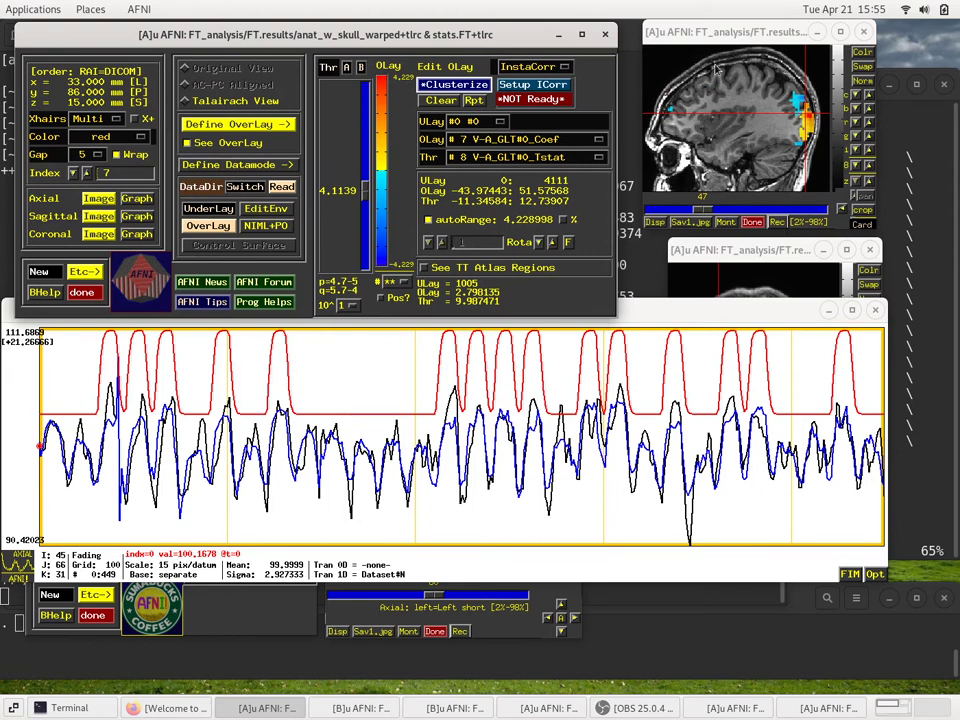
# Step: Clear and re-Set clustering, then open the Rpt table showing 9 positive and 10 negative clusters
pyautogui.click(441, 102)
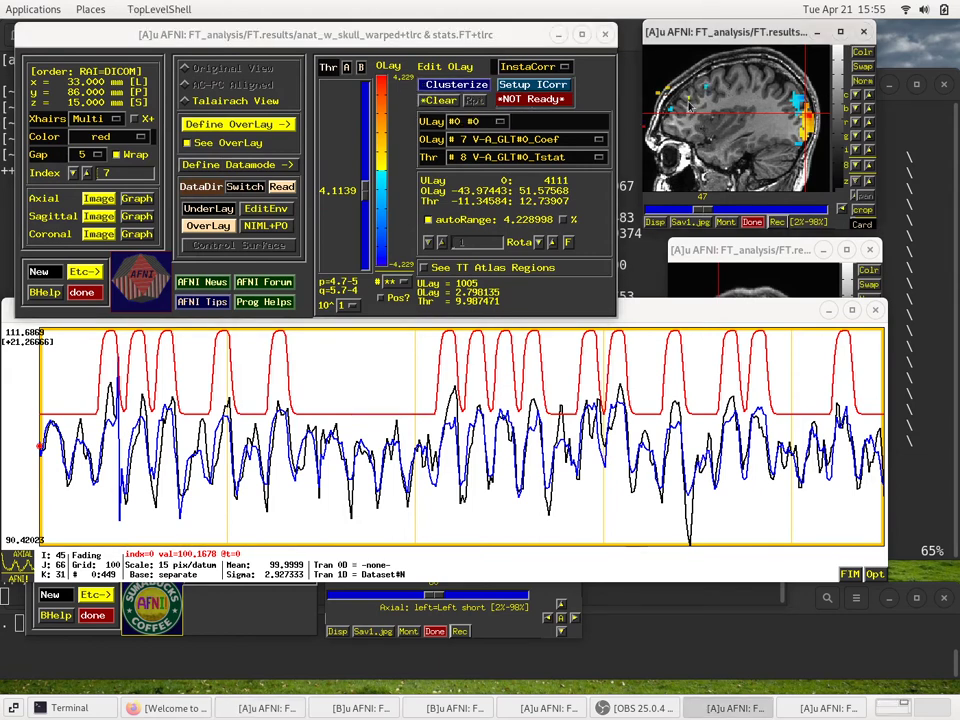
pyautogui.click(100, 200)
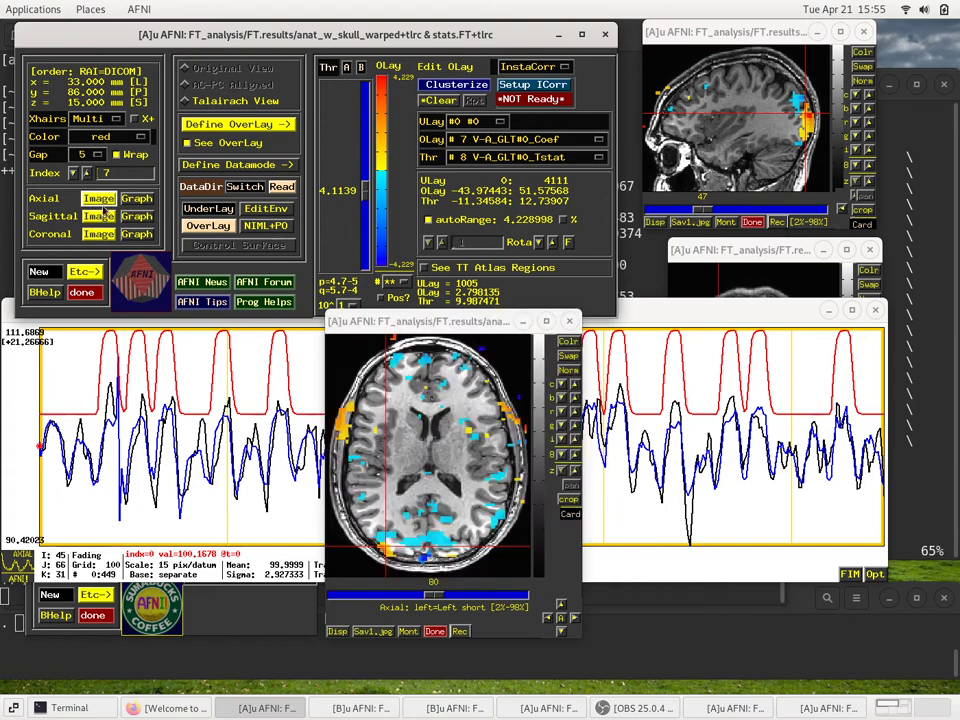
pyautogui.click(99, 236)
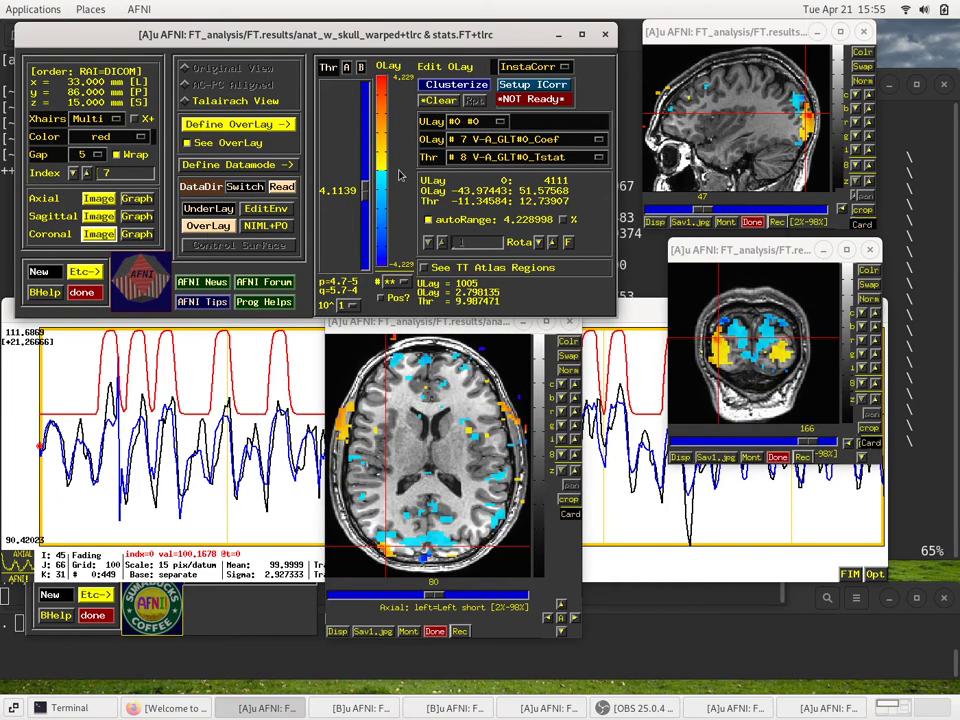
pyautogui.click(450, 88)
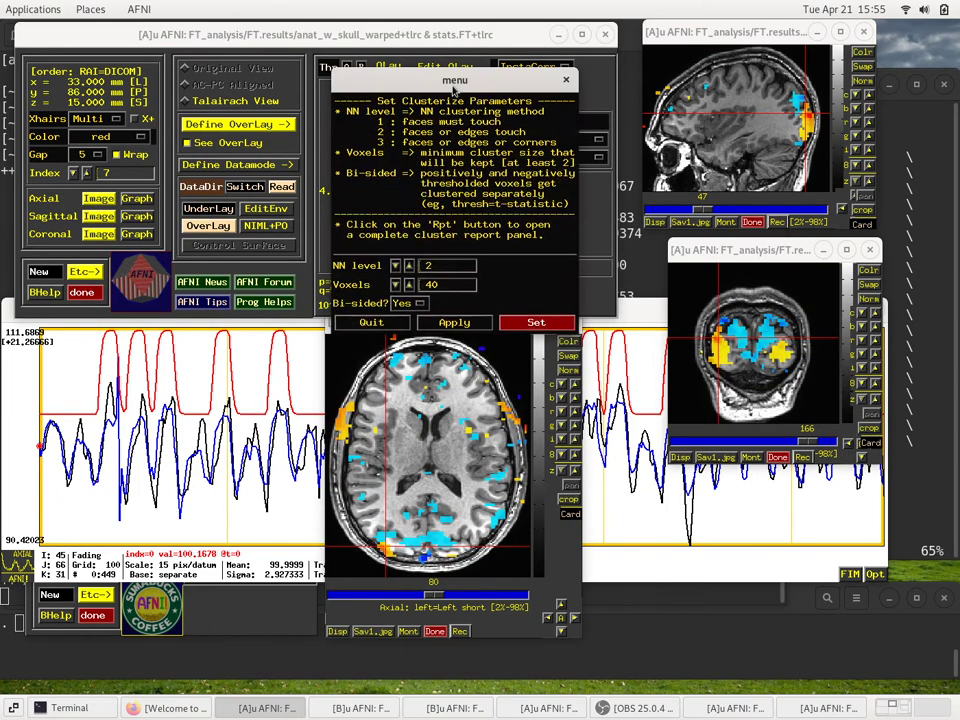
pyautogui.click(511, 325)
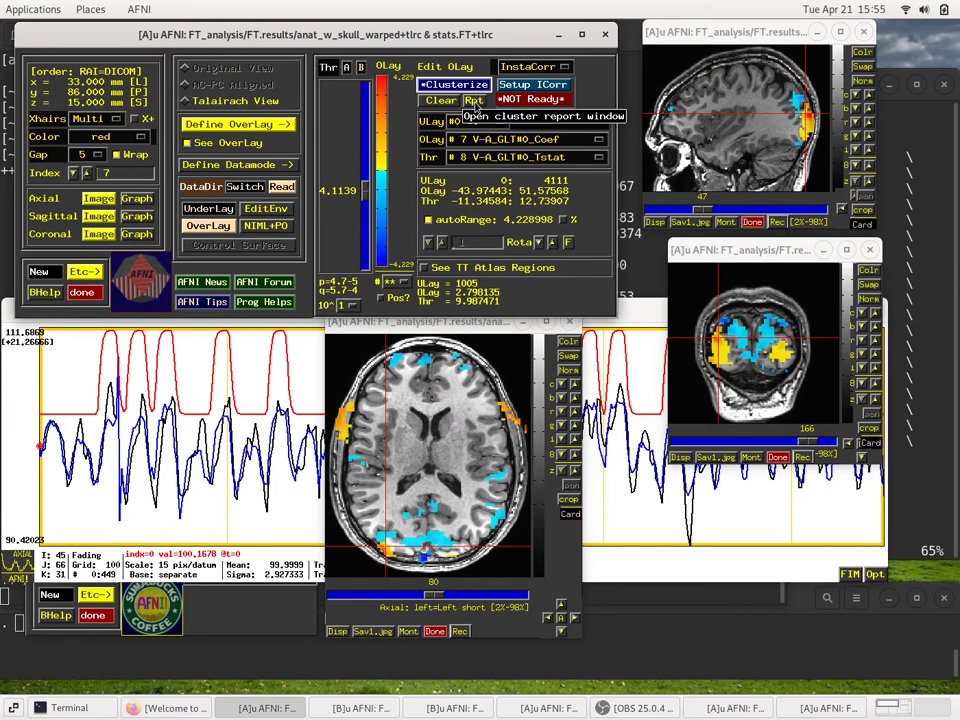
pyautogui.click(474, 102)
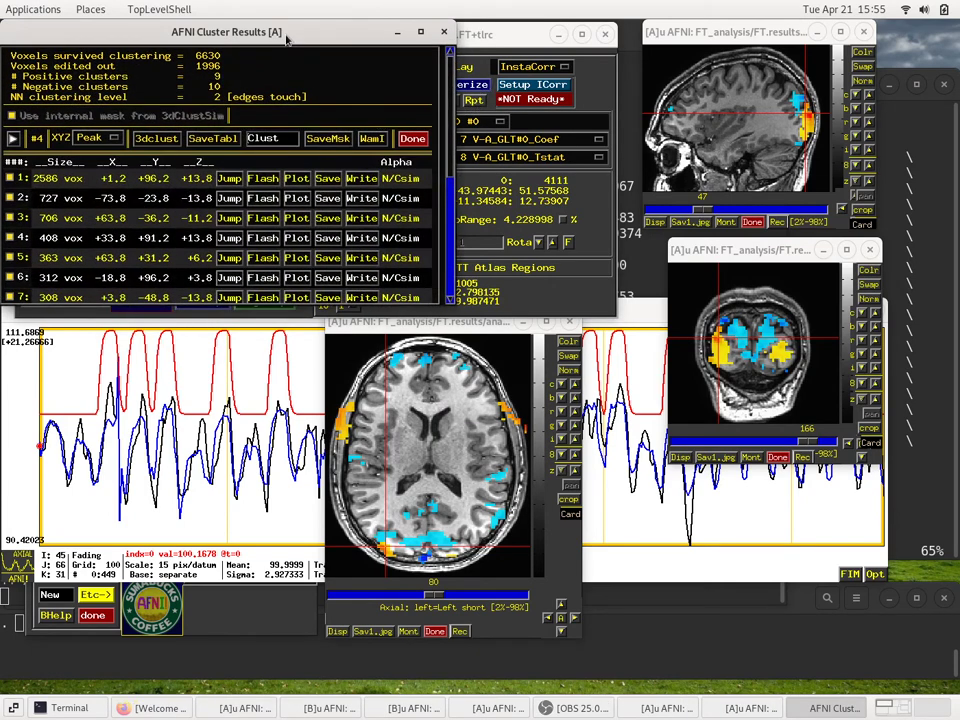
# Step: Move and enlarge the Cluster Results table, scrolling through the cluster list
pyautogui.moveTo(286, 38); pyautogui.dragTo(350, 109)
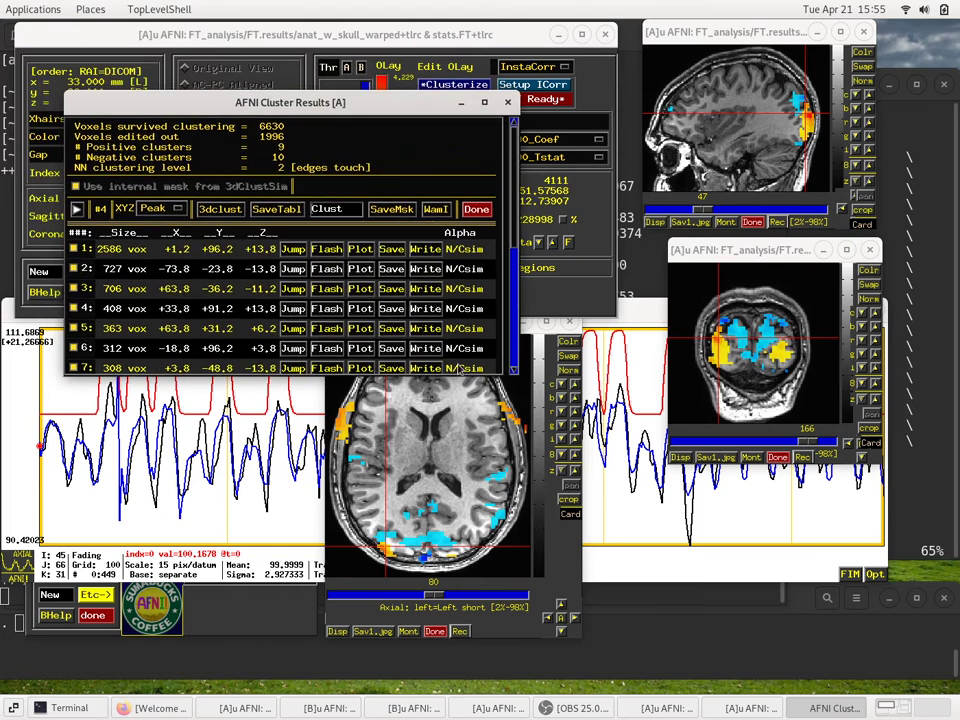
pyautogui.moveTo(459, 372); pyautogui.dragTo(449, 570)
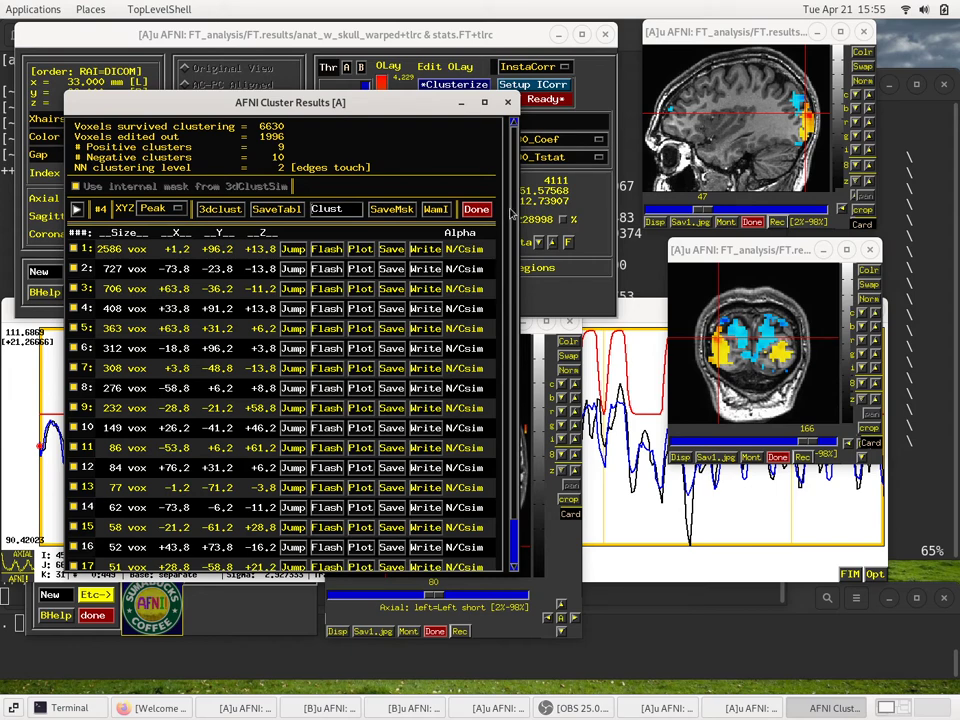
pyautogui.scroll(-3, 514, 260)
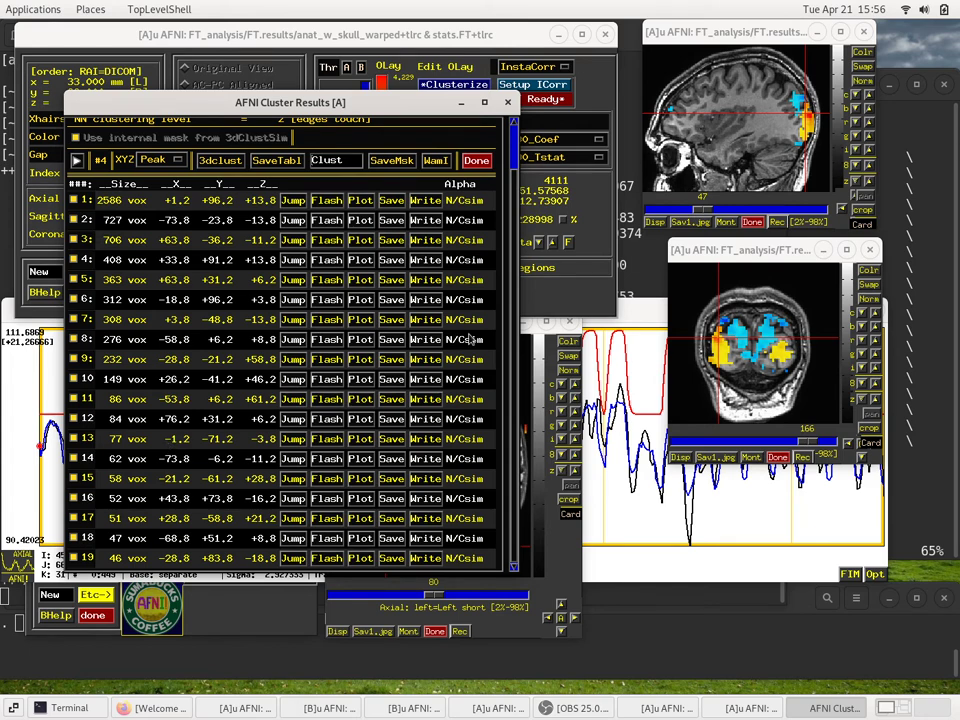
pyautogui.scroll(2, 515, 320)
pyautogui.scroll(-2, 498, 372)
pyautogui.scroll(2, 494, 320)
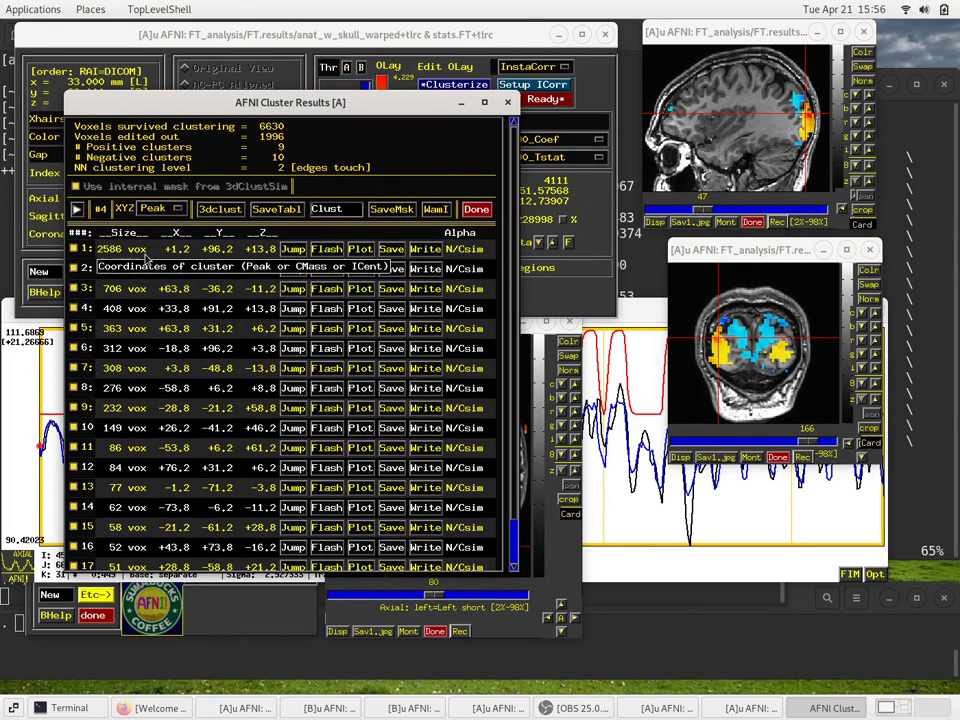
# Step: Jump the crosshairs to cluster 1's peak at +1.2, +96.2, +13.8 and flash it
pyautogui.click(848, 122)
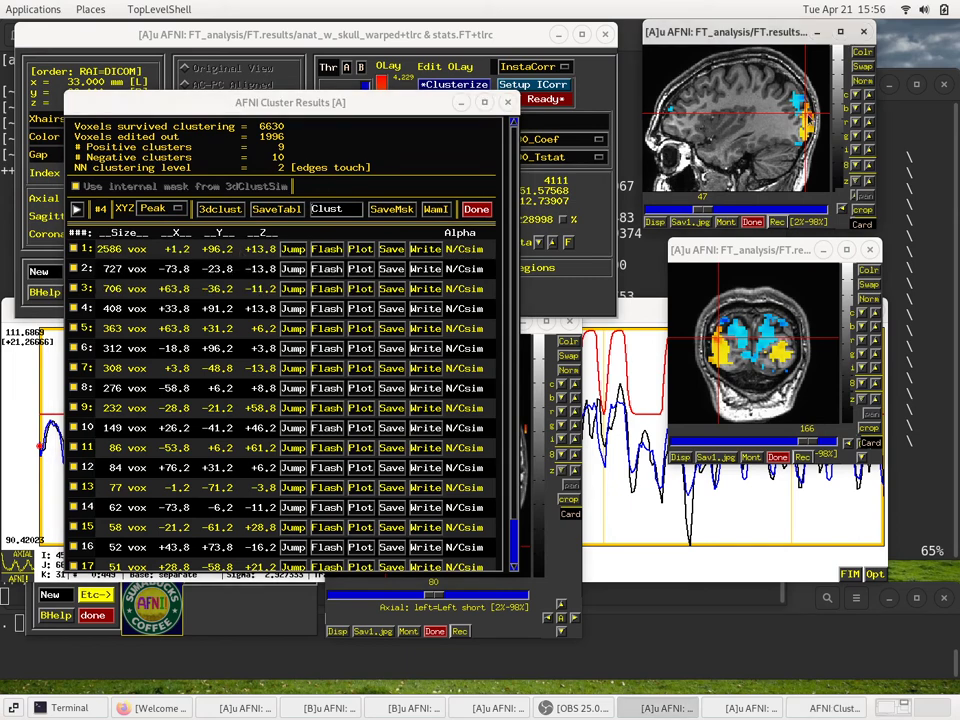
pyautogui.click(292, 263)
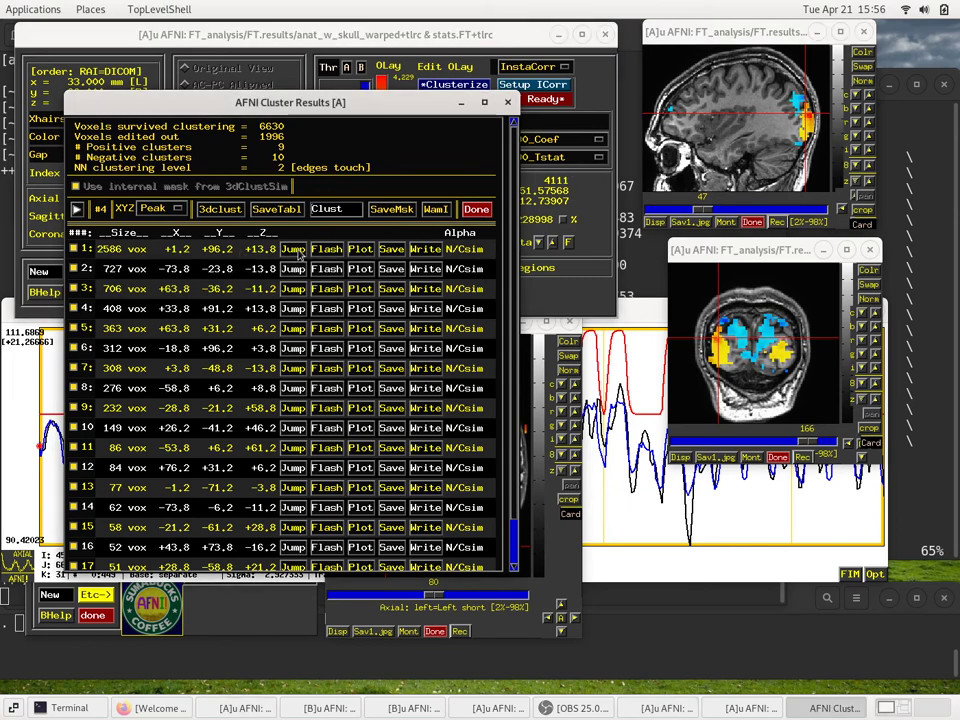
pyautogui.click(294, 250)
pyautogui.click(327, 249)
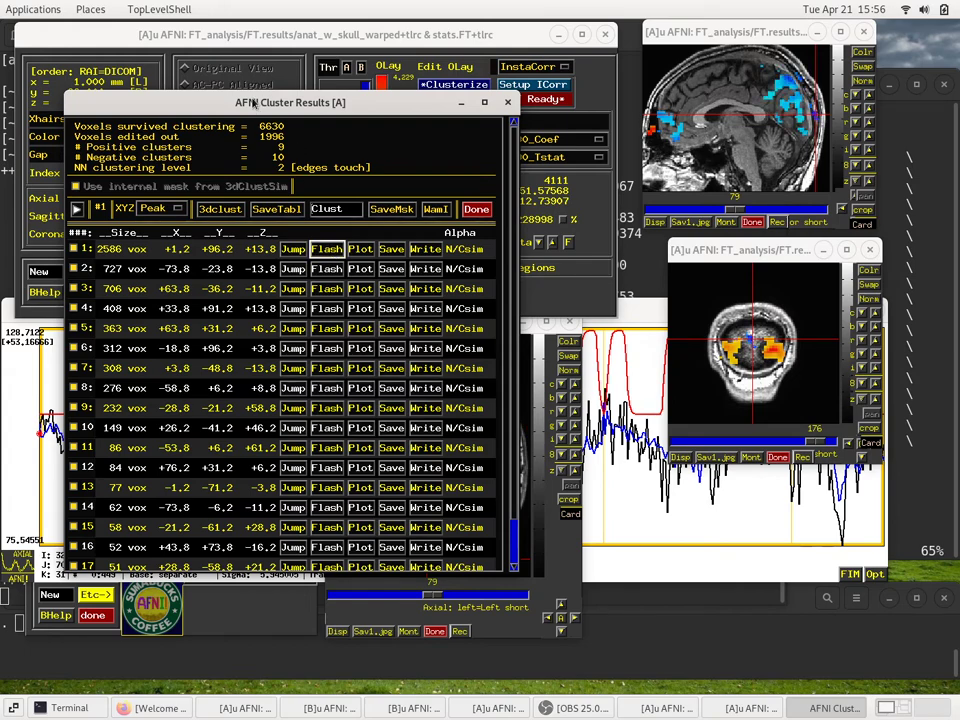
# Step: Nudge the Cluster Results table and move the axial and coronal slice windows to the right
pyautogui.moveTo(254, 103); pyautogui.dragTo(242, 110)
pyautogui.click(560, 540)
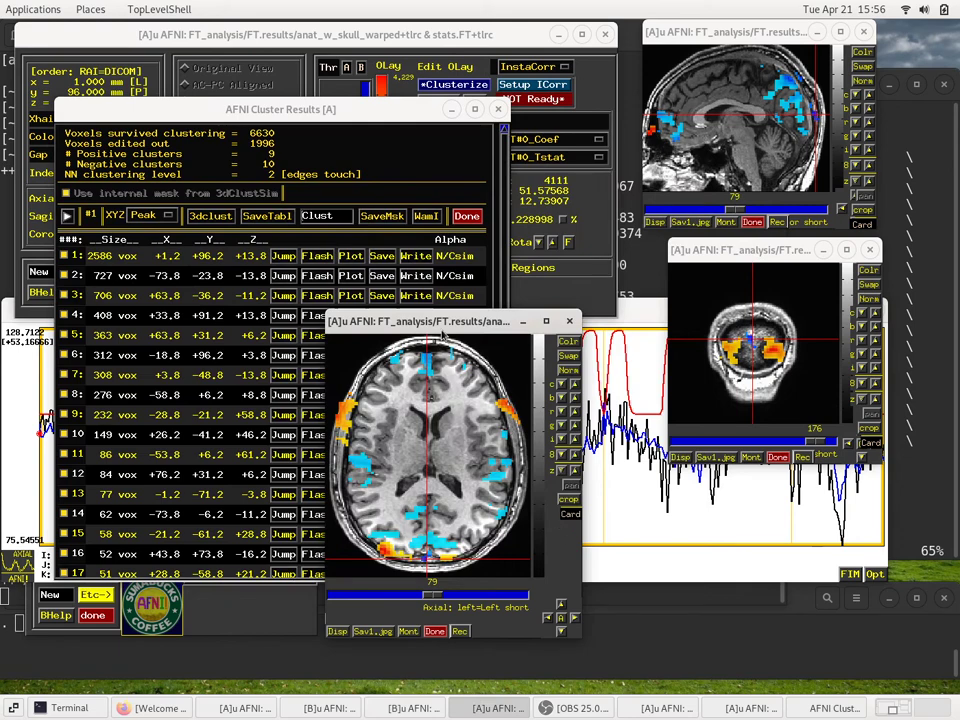
pyautogui.moveTo(442, 329); pyautogui.dragTo(578, 327)
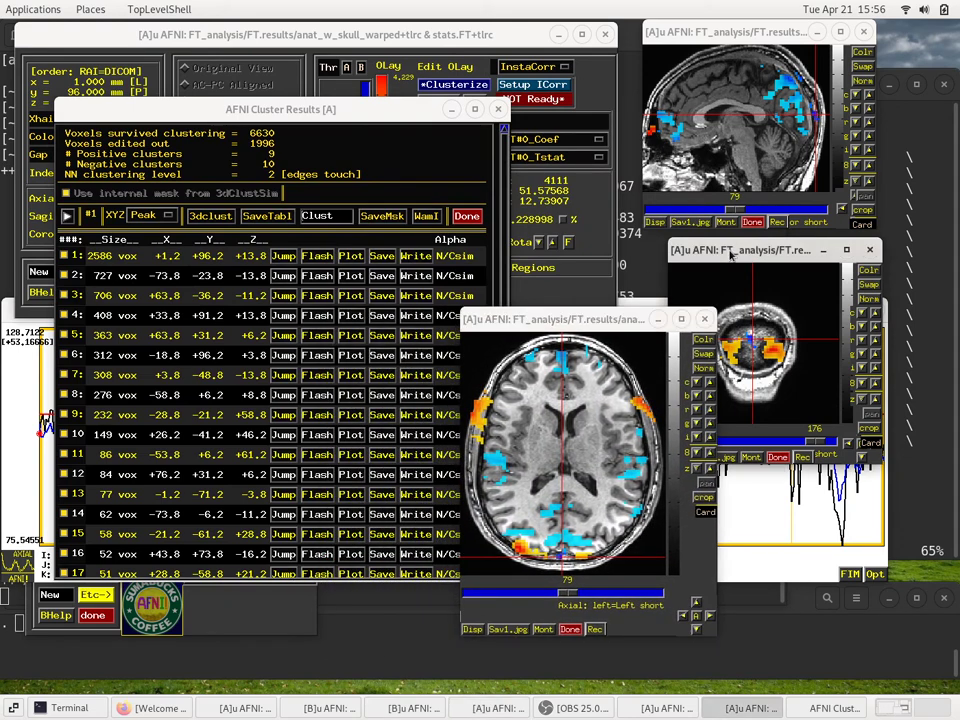
pyautogui.moveTo(731, 253); pyautogui.dragTo(835, 314)
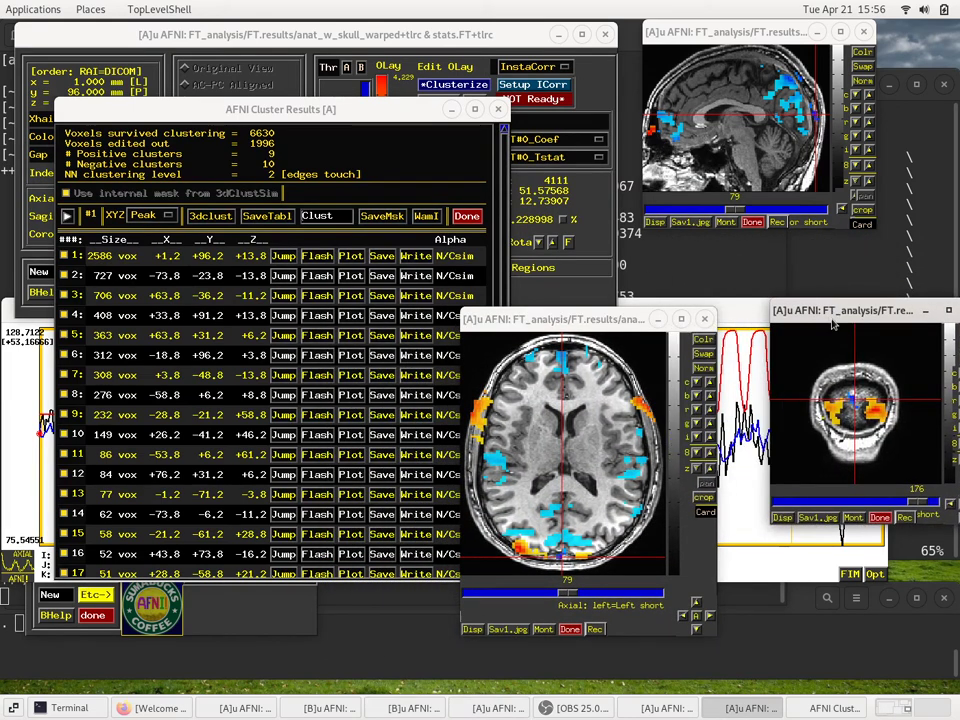
# Step: Flash cluster 1, then jump the crosshairs to cluster 2's peak (x -74, y -24) and flash it
pyautogui.click(318, 258)
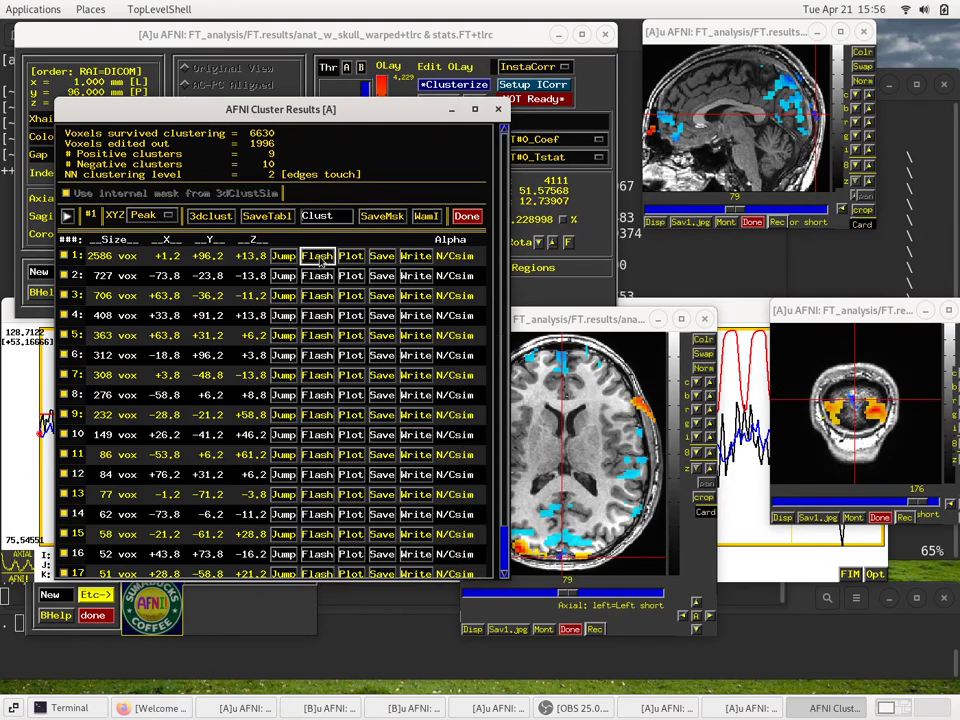
pyautogui.click(284, 276)
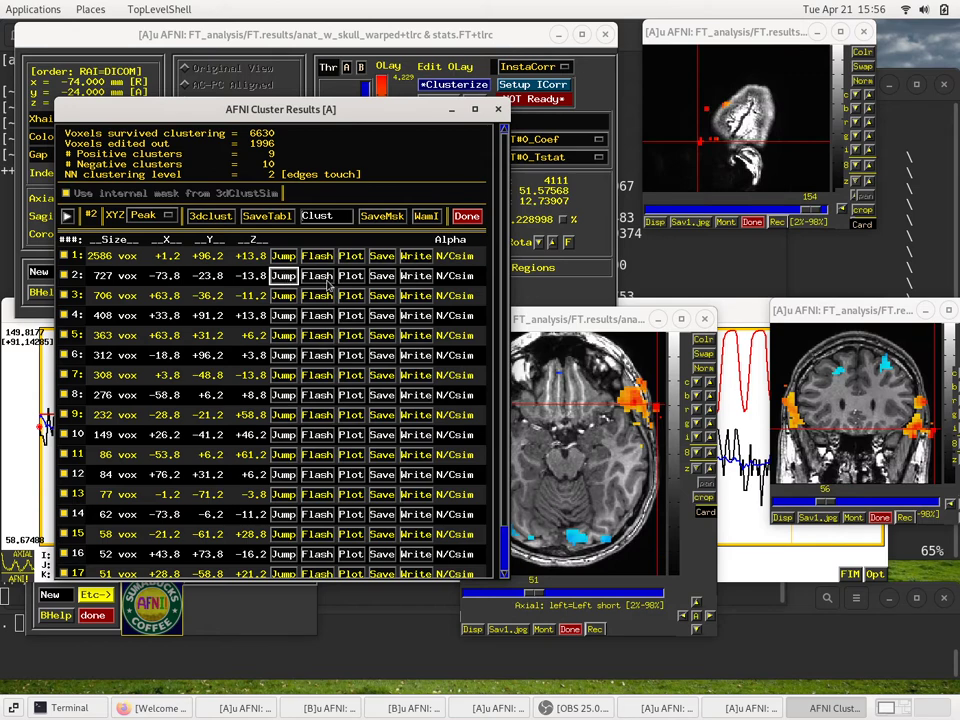
pyautogui.click(327, 282)
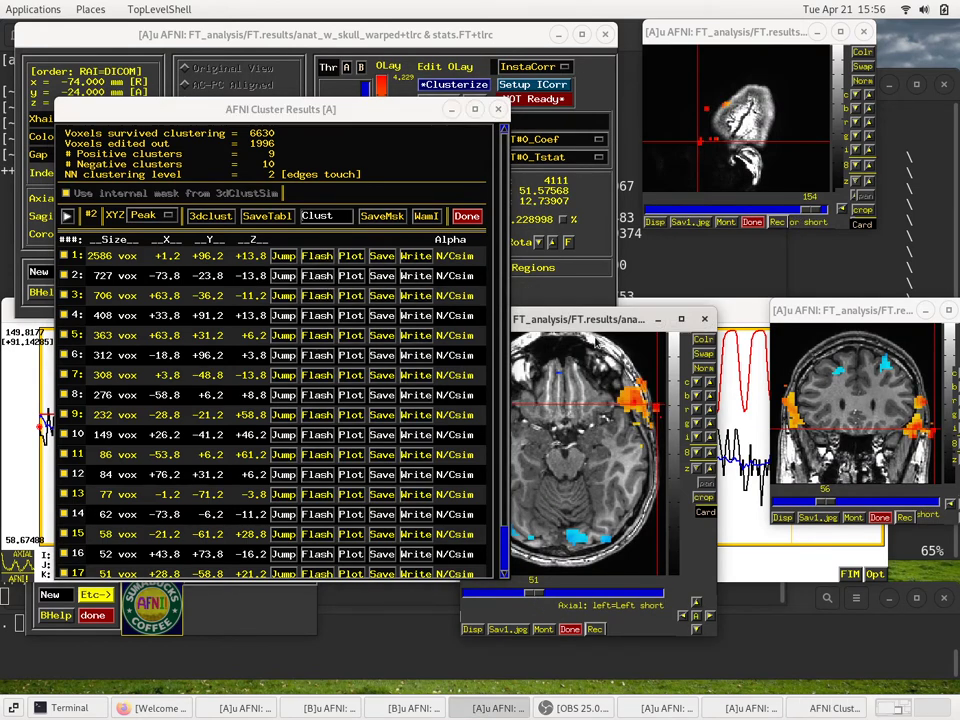
# Step: Widen the axial window and line it up side by side with the coronal window
pyautogui.moveTo(511, 440); pyautogui.dragTo(463, 440)
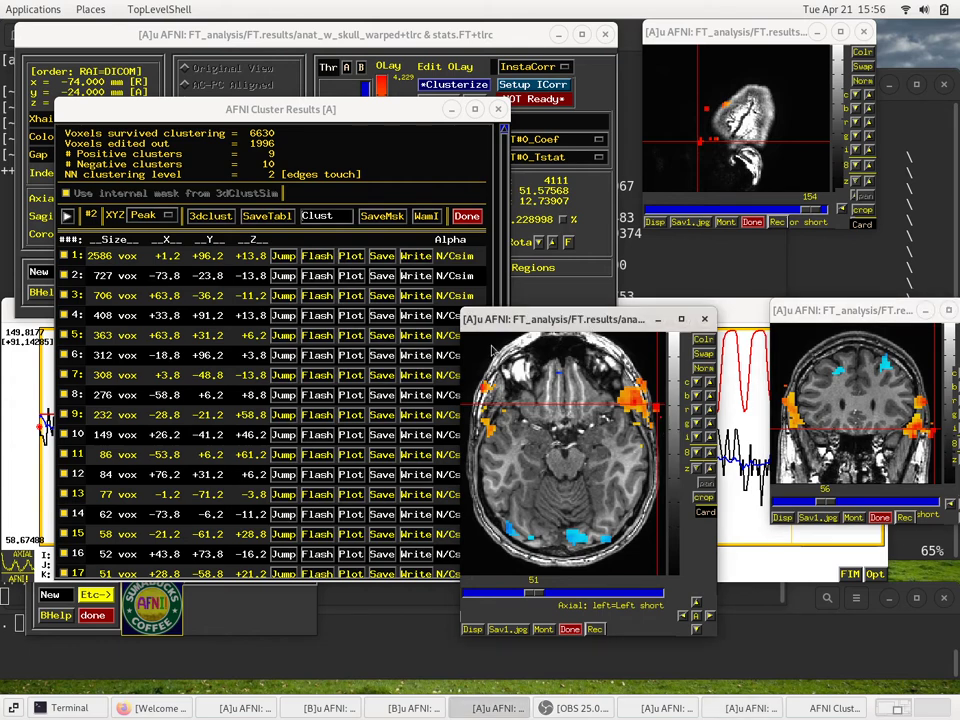
pyautogui.click(316, 275)
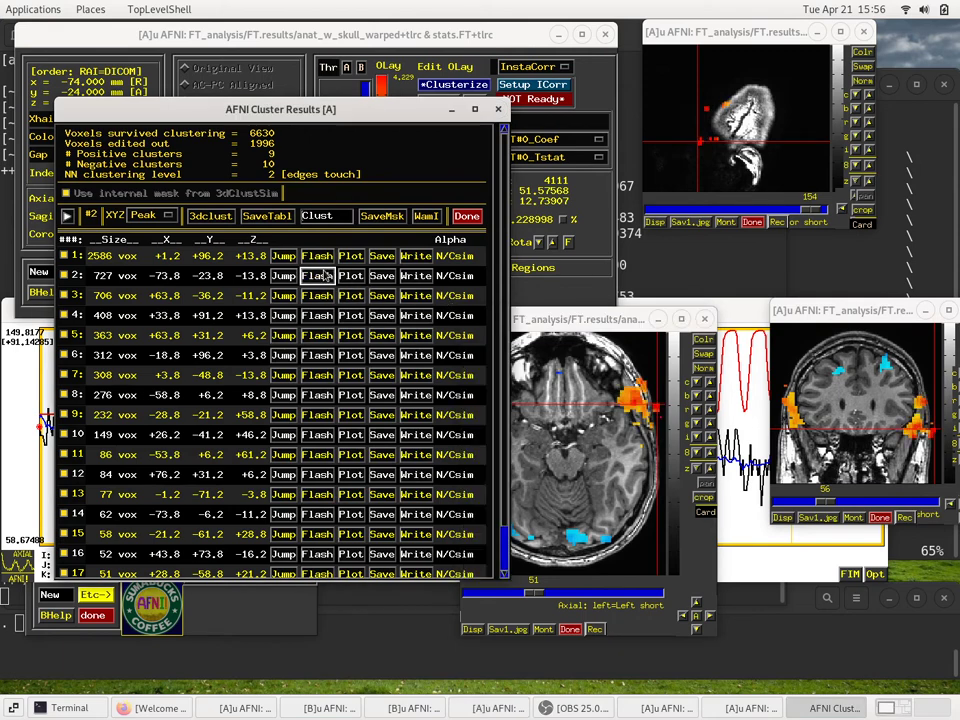
pyautogui.moveTo(598, 322); pyautogui.dragTo(638, 323)
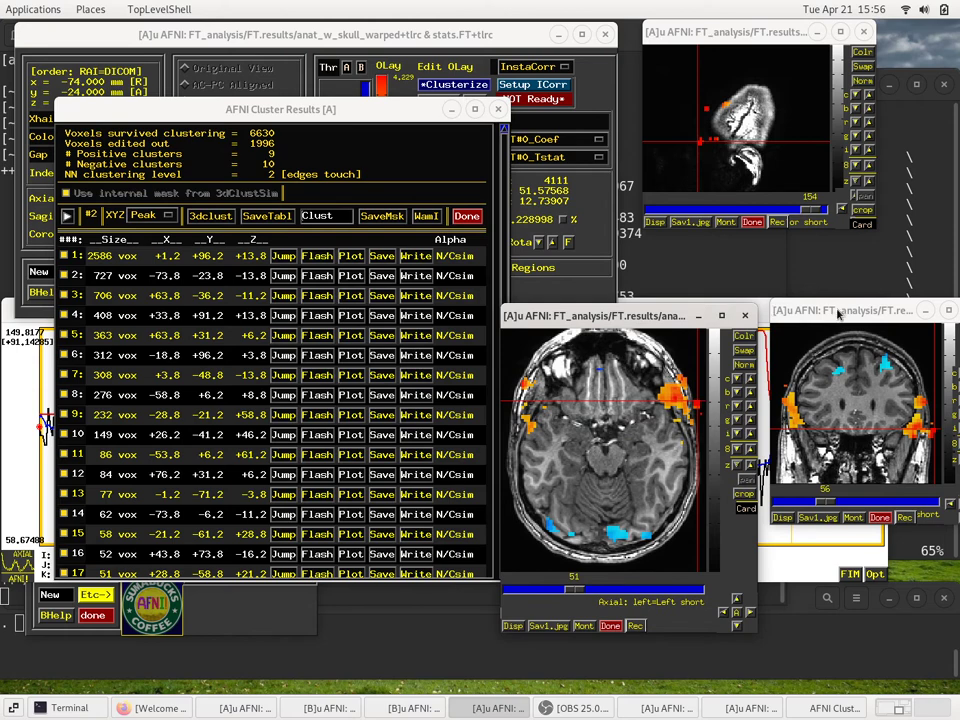
pyautogui.moveTo(838, 316); pyautogui.dragTo(828, 316)
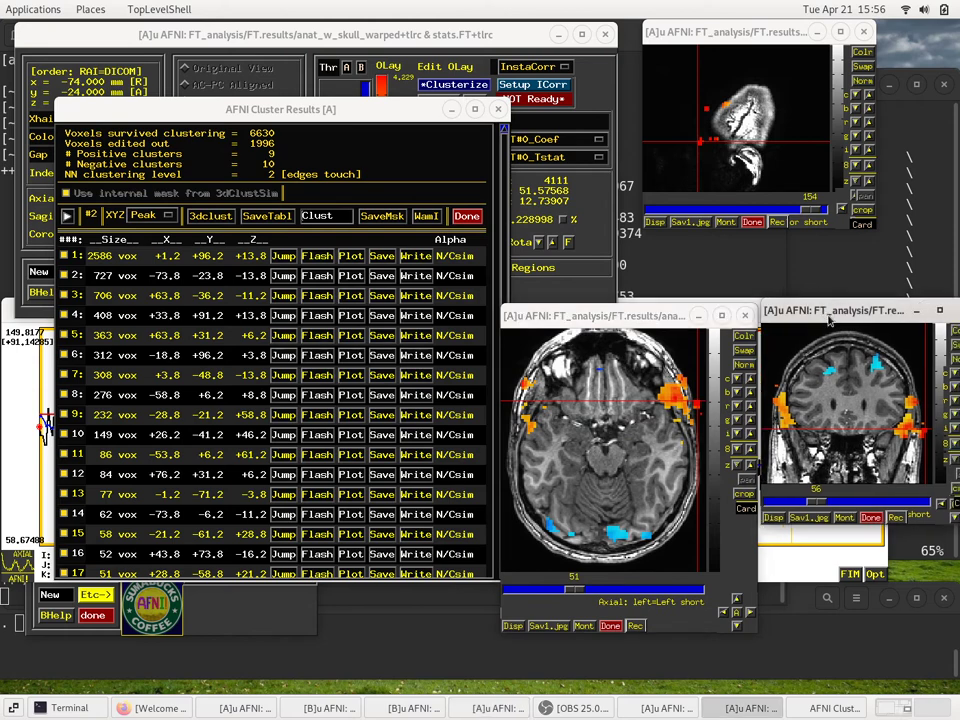
pyautogui.click(667, 400)
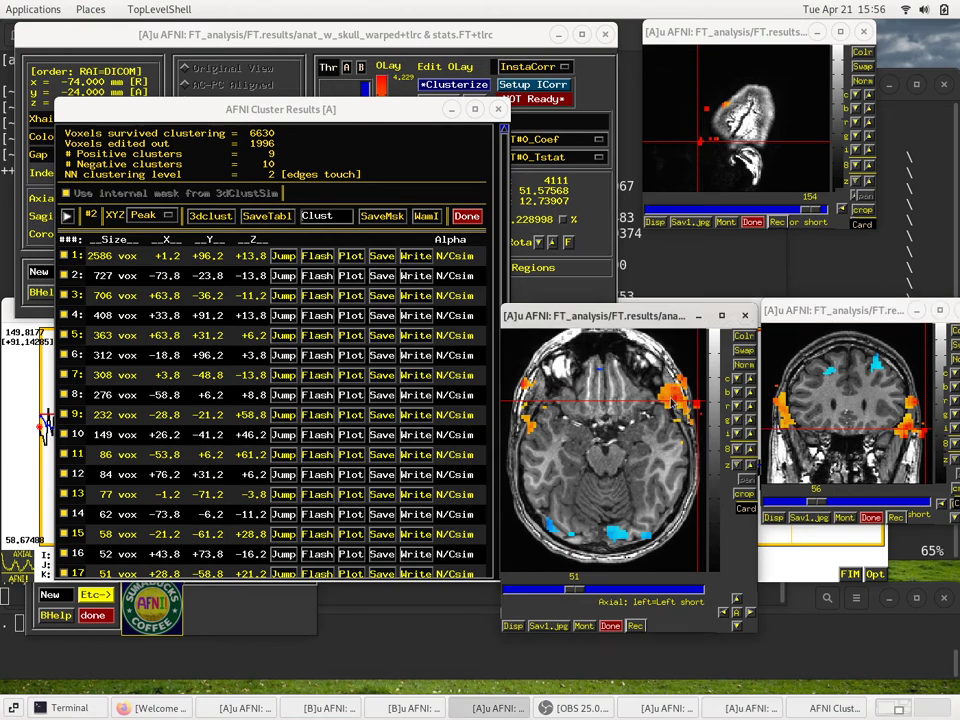
pyautogui.click(780, 401)
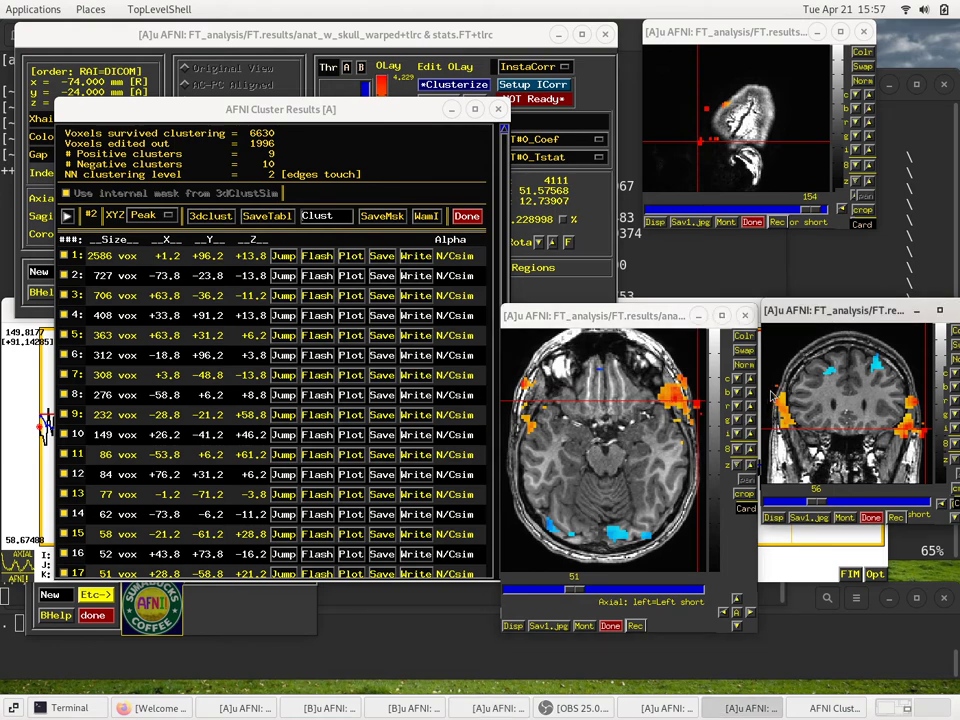
pyautogui.click(659, 413)
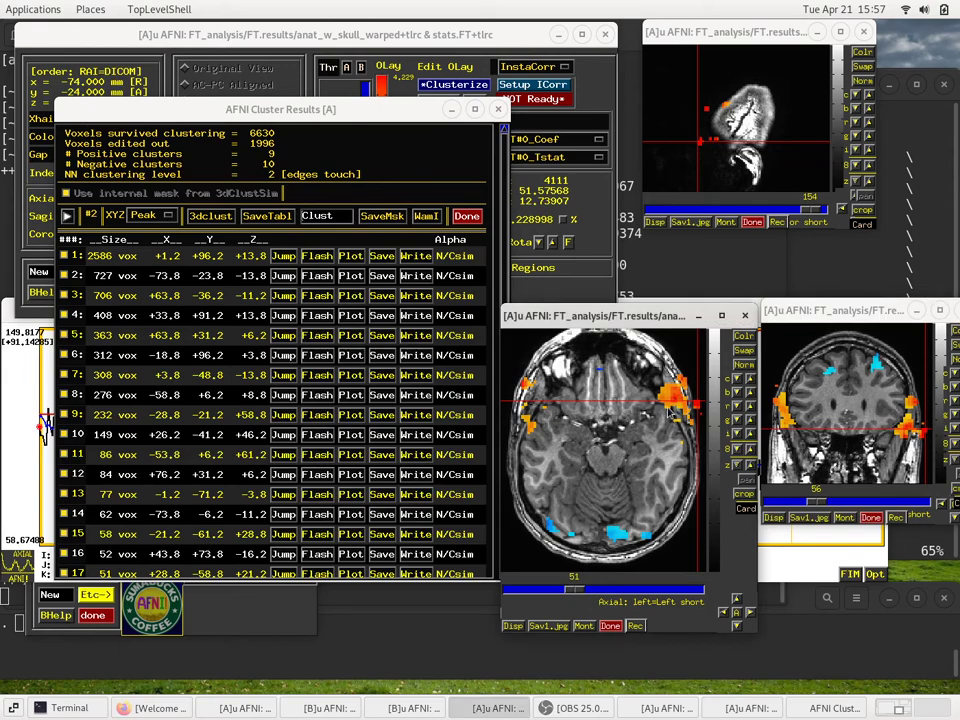
# Step: Raise viewer B's all_runs time-series graph, glancing briefly at the proc.FT terminal before returning
pyautogui.hotkey('alt', 'Tab')
pyautogui.click(816, 576)
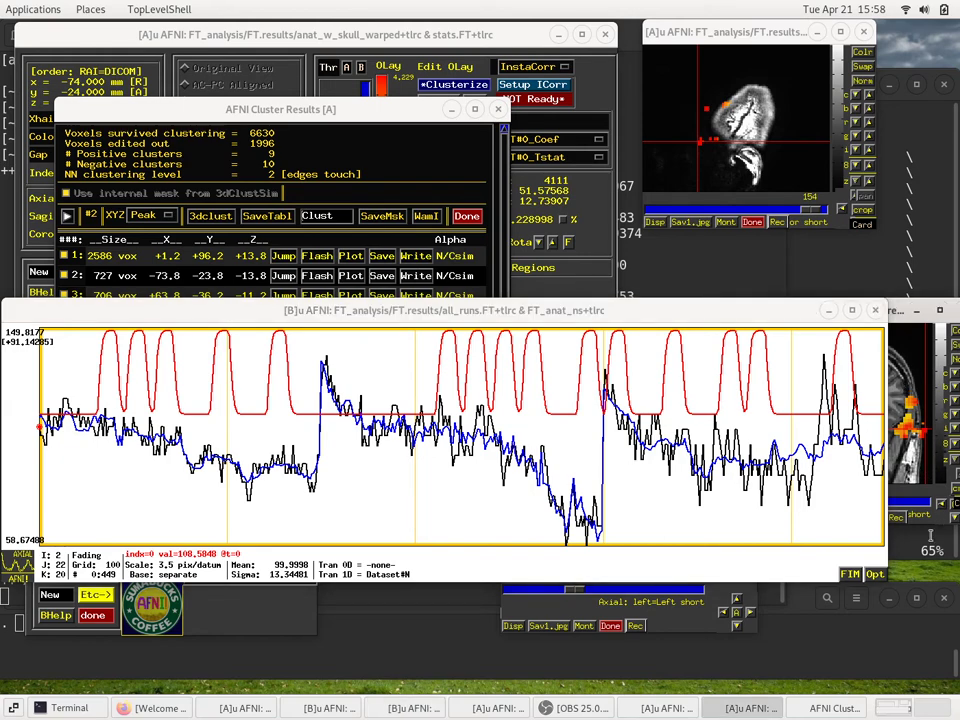
pyautogui.hotkey('alt', 'Tab')
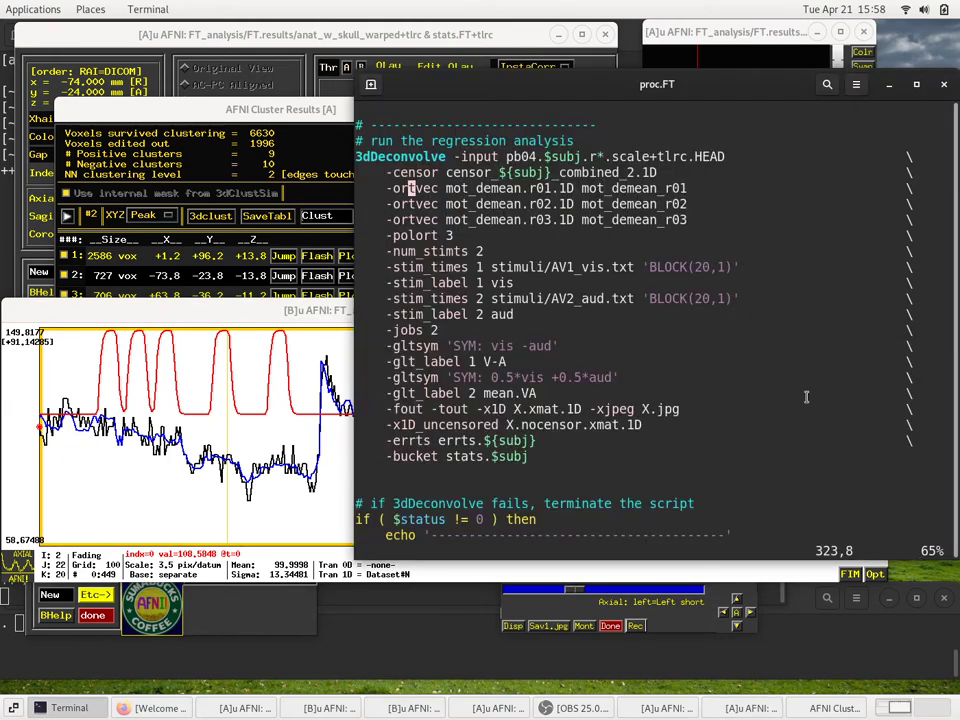
pyautogui.hotkey('alt', 'Tab')
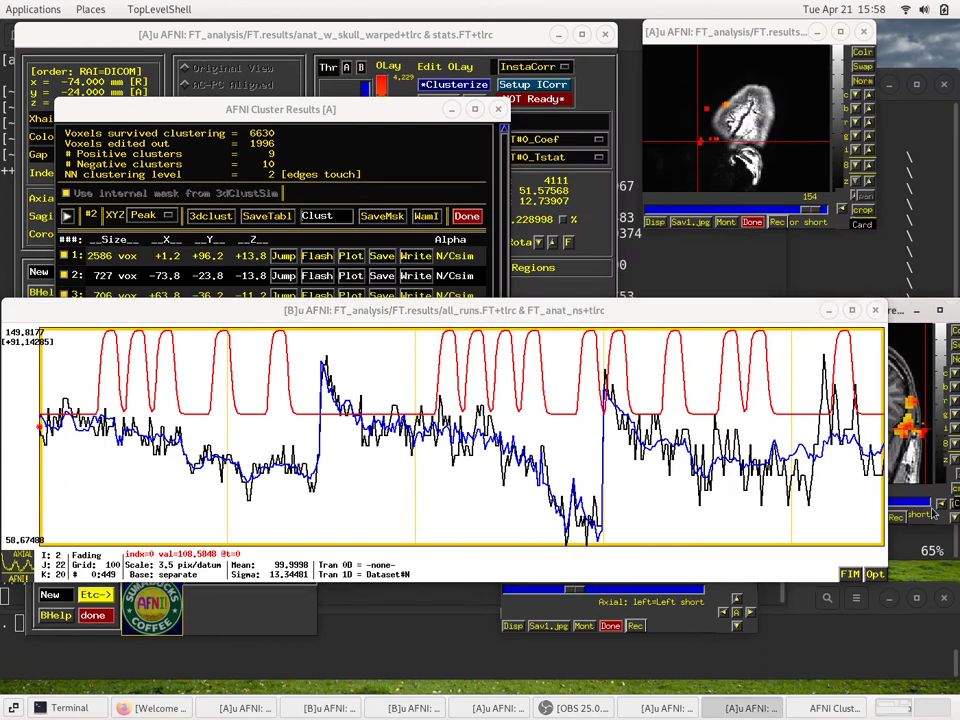
# Step: Move the coronal slice window up-left and enlarge it, then raise the Cluster Results table
pyautogui.click(899, 316)
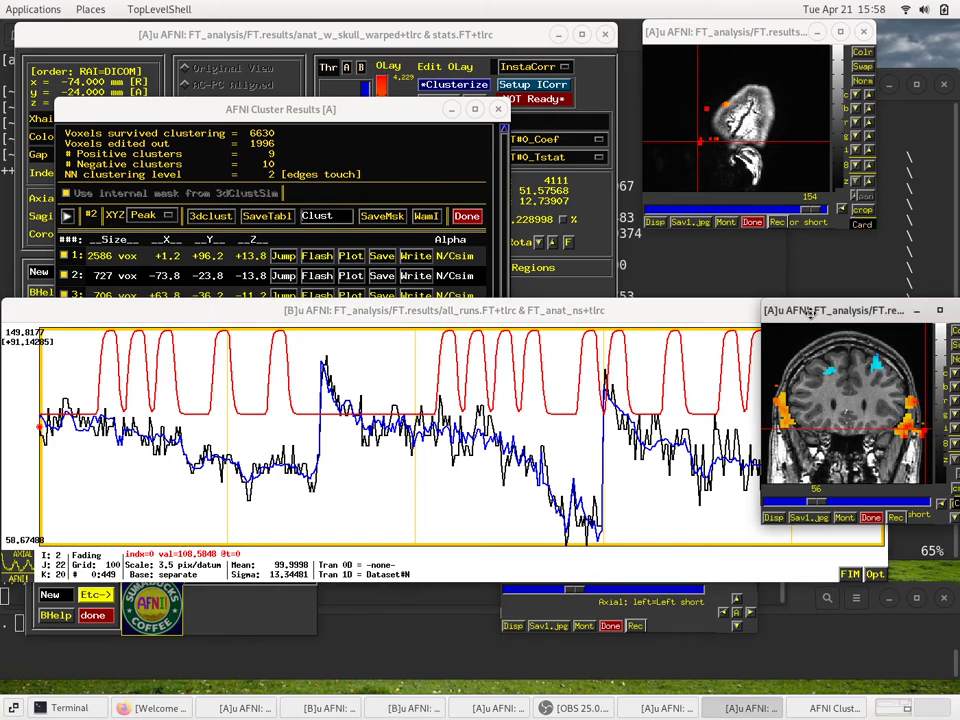
pyautogui.moveTo(810, 316); pyautogui.dragTo(808, 308)
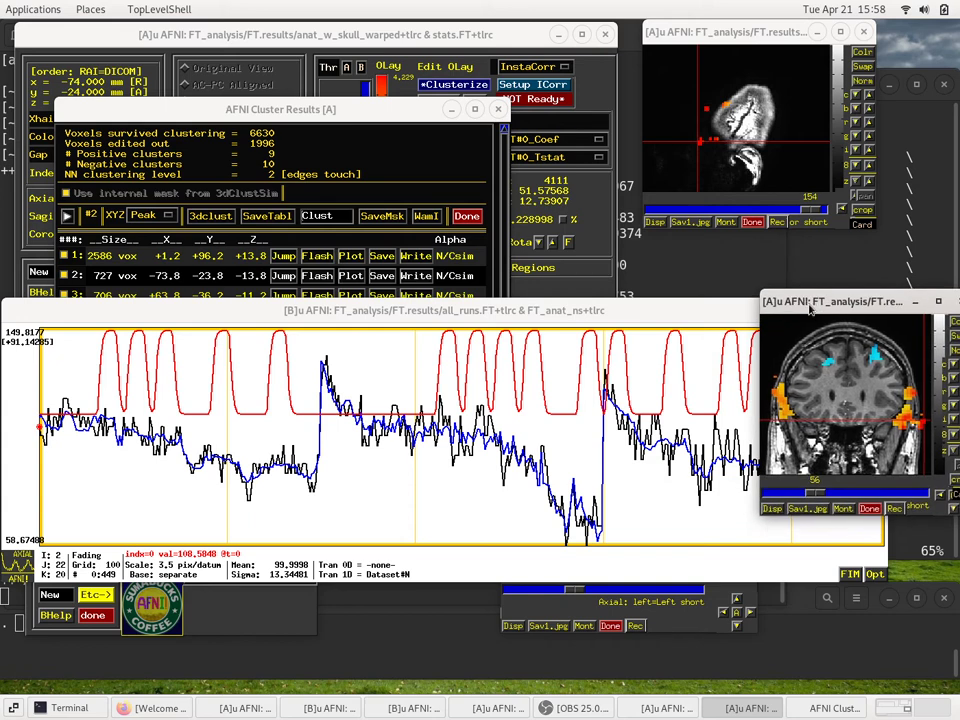
pyautogui.click(556, 313)
pyautogui.moveTo(800, 302); pyautogui.dragTo(775, 262)
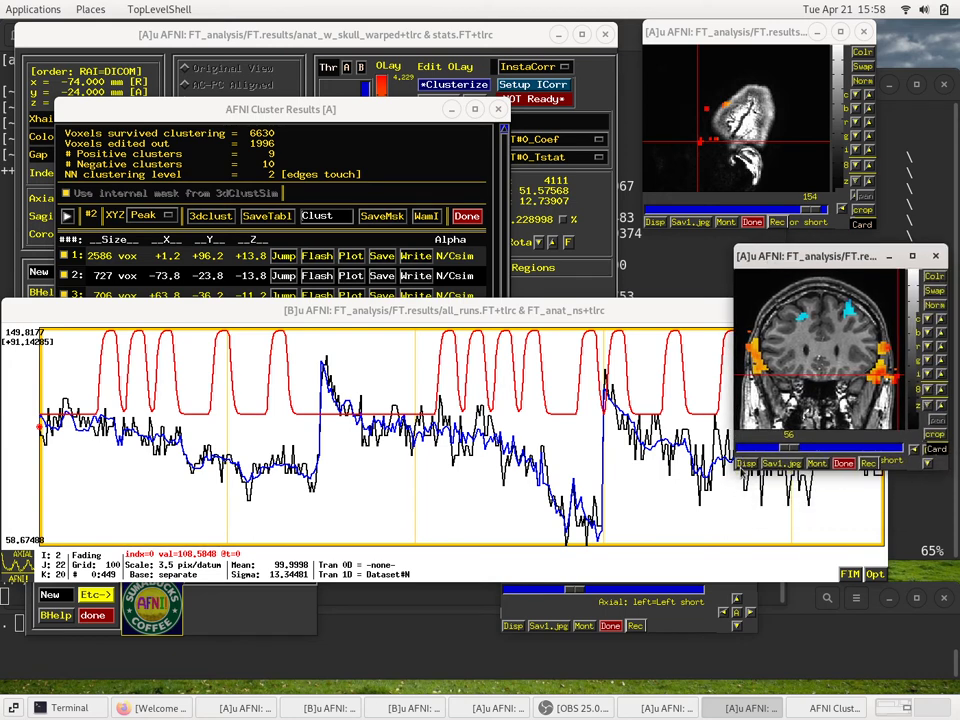
pyautogui.moveTo(735, 470); pyautogui.dragTo(695, 507)
pyautogui.click(366, 253)
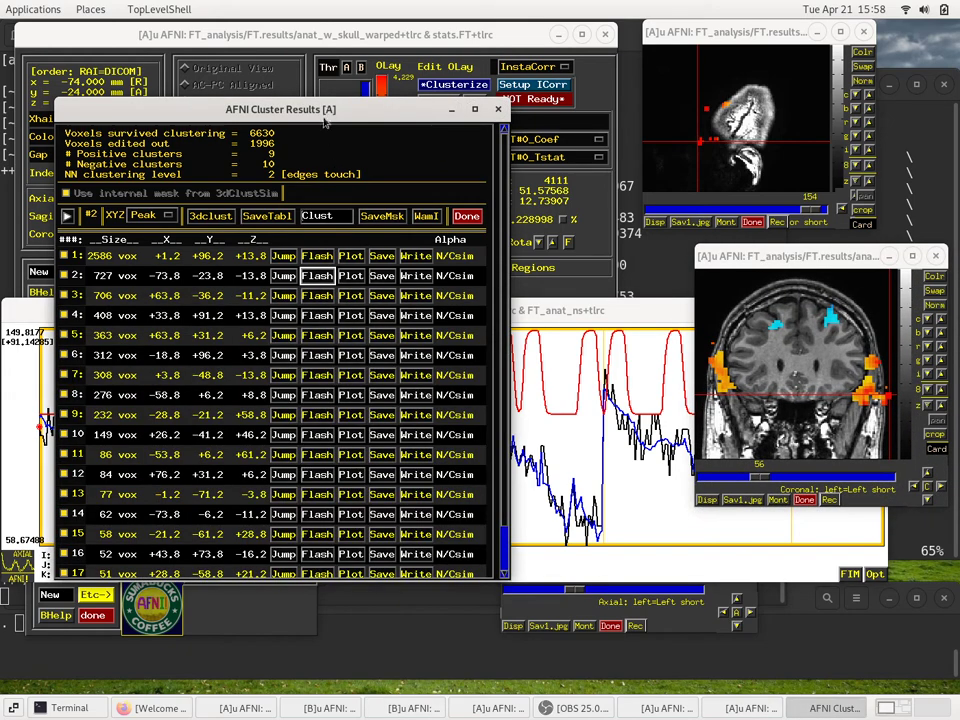
# Step: Flash clusters 3 and 4, jump to cluster 4's peak, and dismiss the Plot help note
pyautogui.click(323, 298)
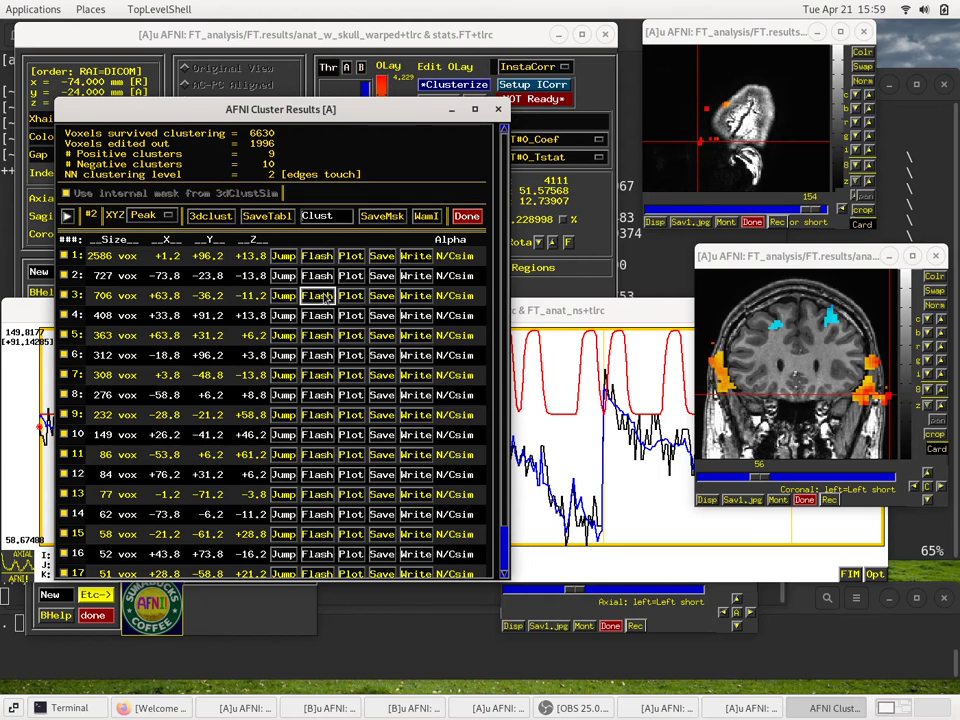
pyautogui.click(318, 316)
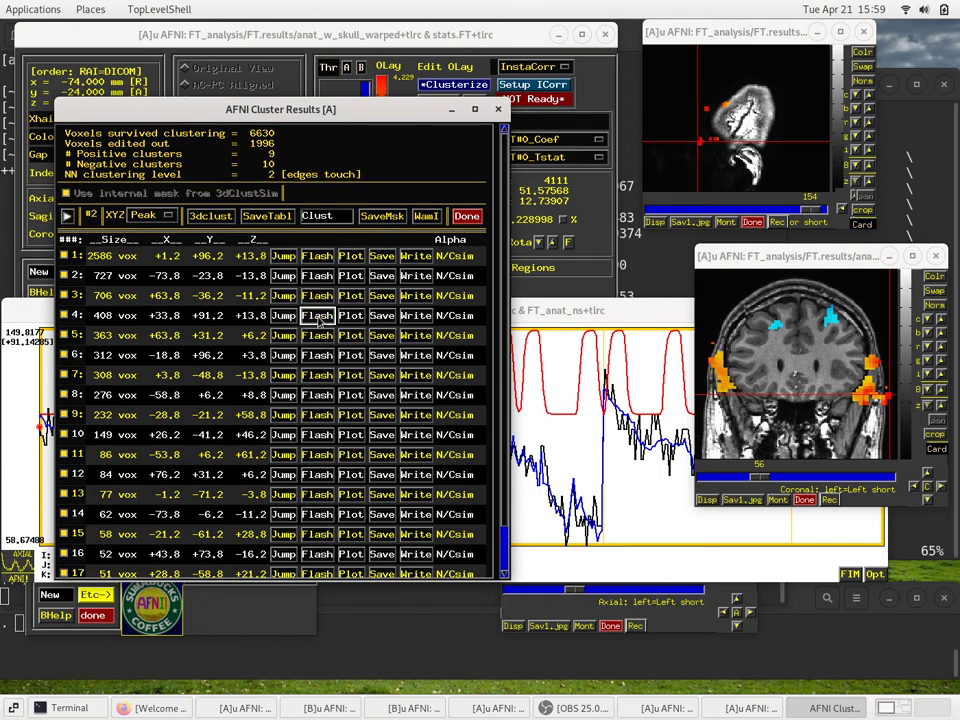
pyautogui.click(283, 316)
pyautogui.click(342, 316)
pyautogui.click(316, 316)
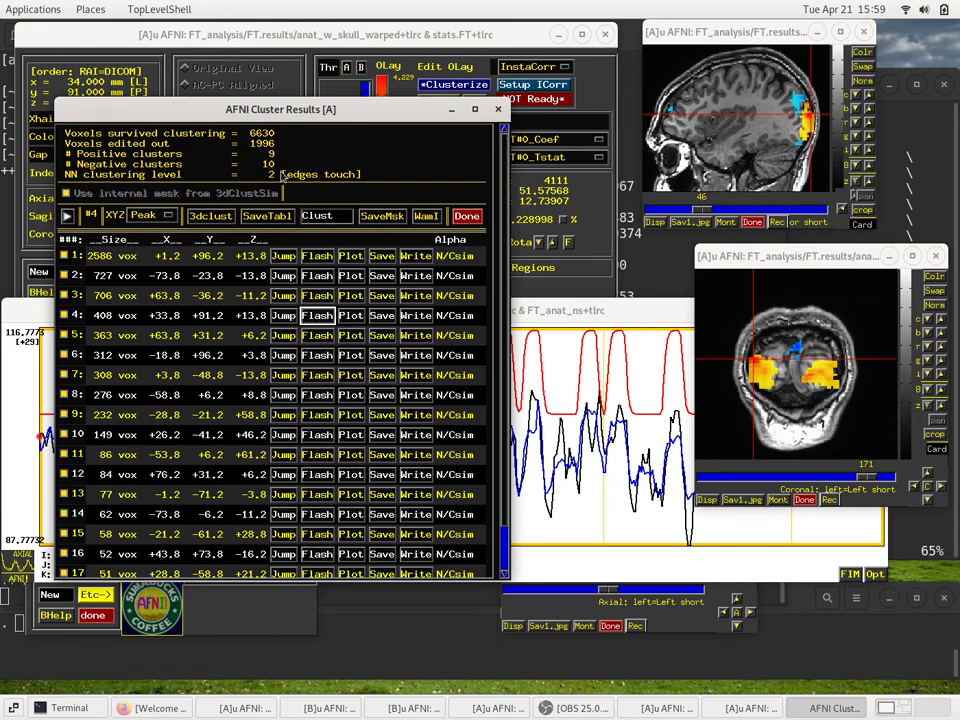
# Step: Rearrange the table and slice windows, then jump to and flash cluster 5's peak
pyautogui.moveTo(214, 113); pyautogui.dragTo(221, 154)
pyautogui.click(212, 30)
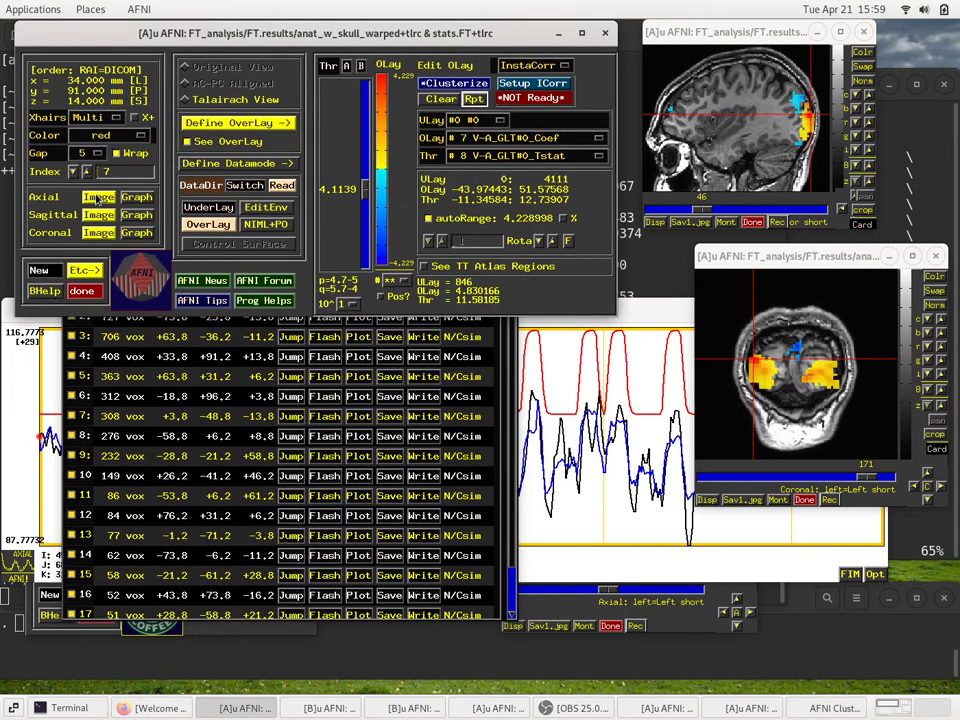
pyautogui.click(555, 318)
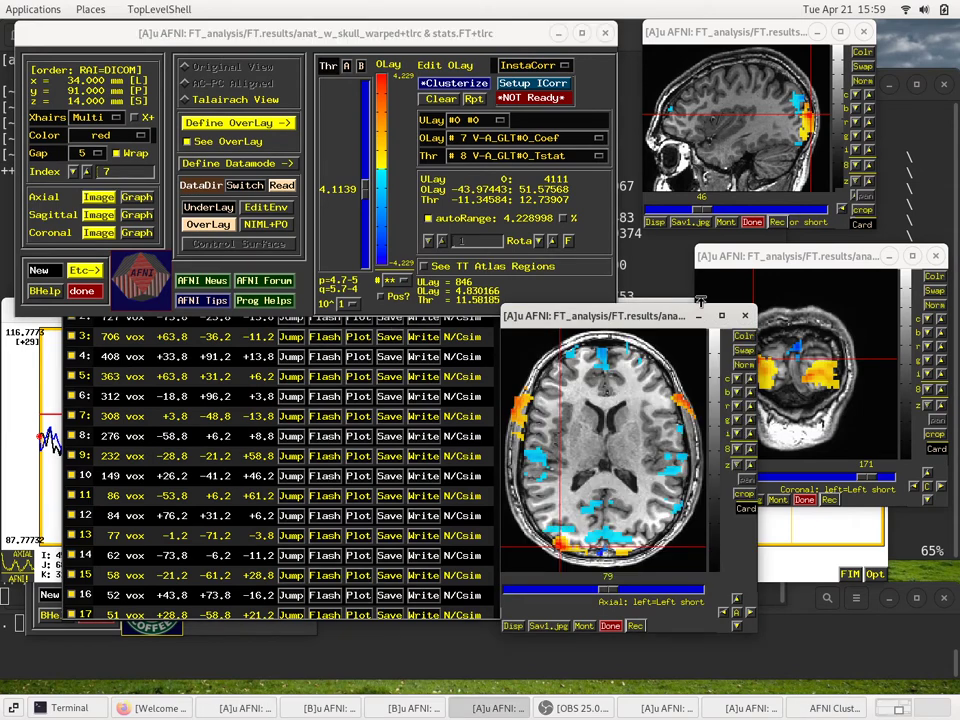
pyautogui.moveTo(790, 256); pyautogui.dragTo(821, 258)
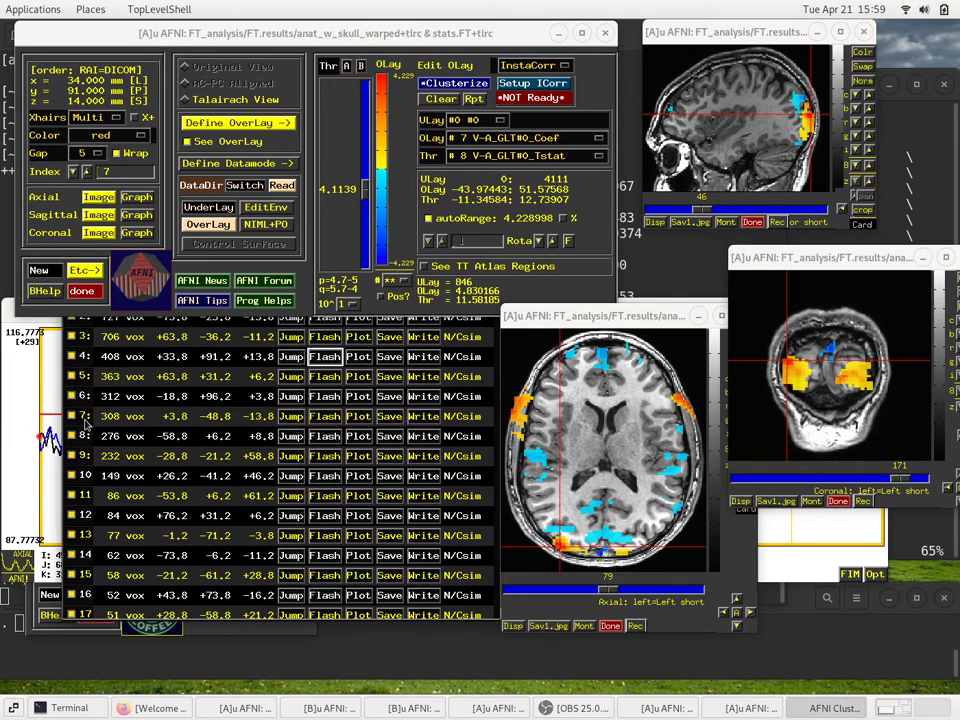
pyautogui.click(324, 357)
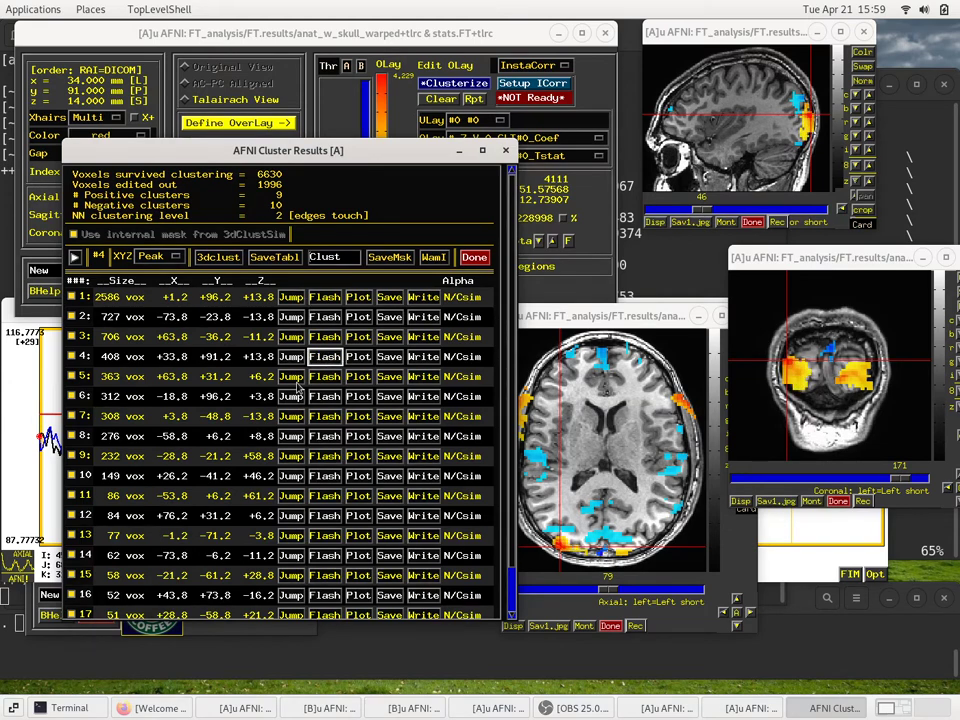
pyautogui.click(290, 376)
pyautogui.click(327, 377)
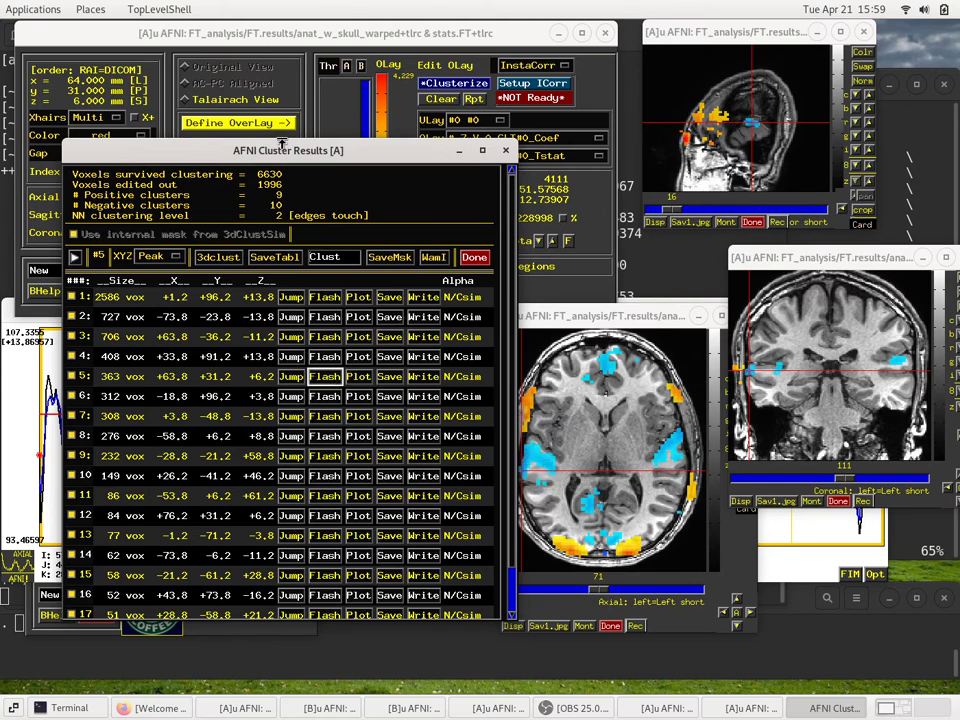
# Step: Reposition the Cluster Results window fully on-screen alongside the main AFNI controller
pyautogui.moveTo(286, 151); pyautogui.dragTo(199, 157)
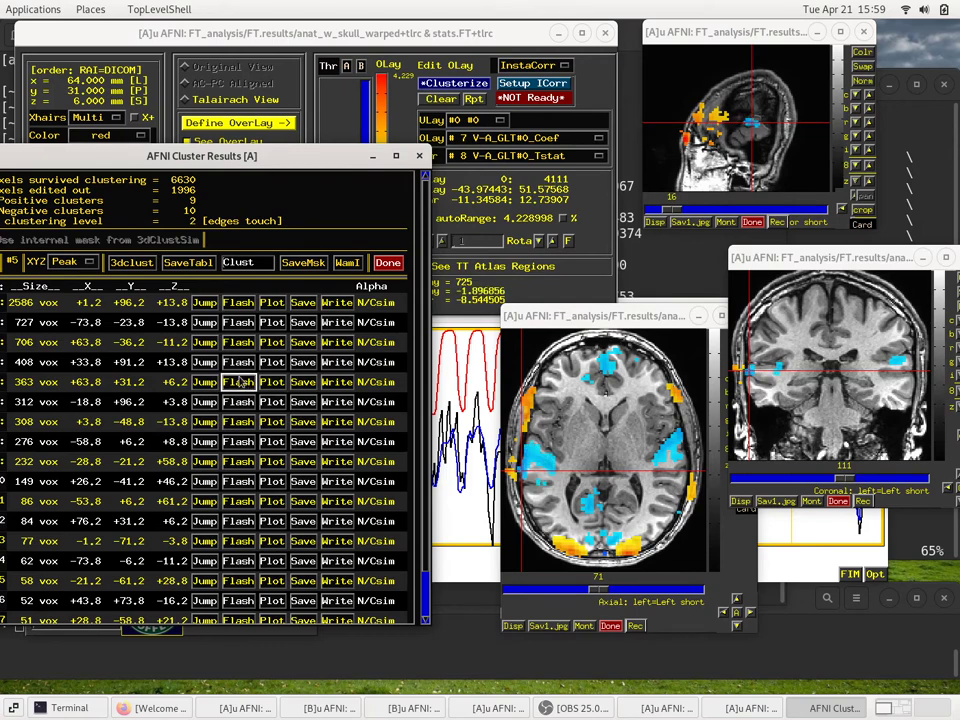
pyautogui.click(408, 140)
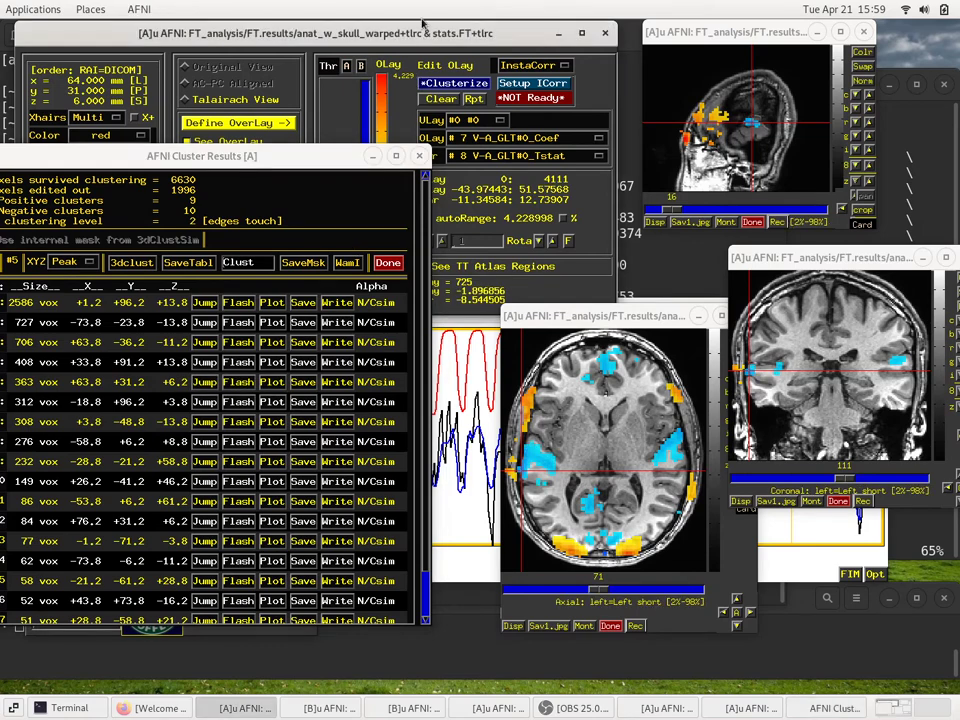
pyautogui.click(316, 30)
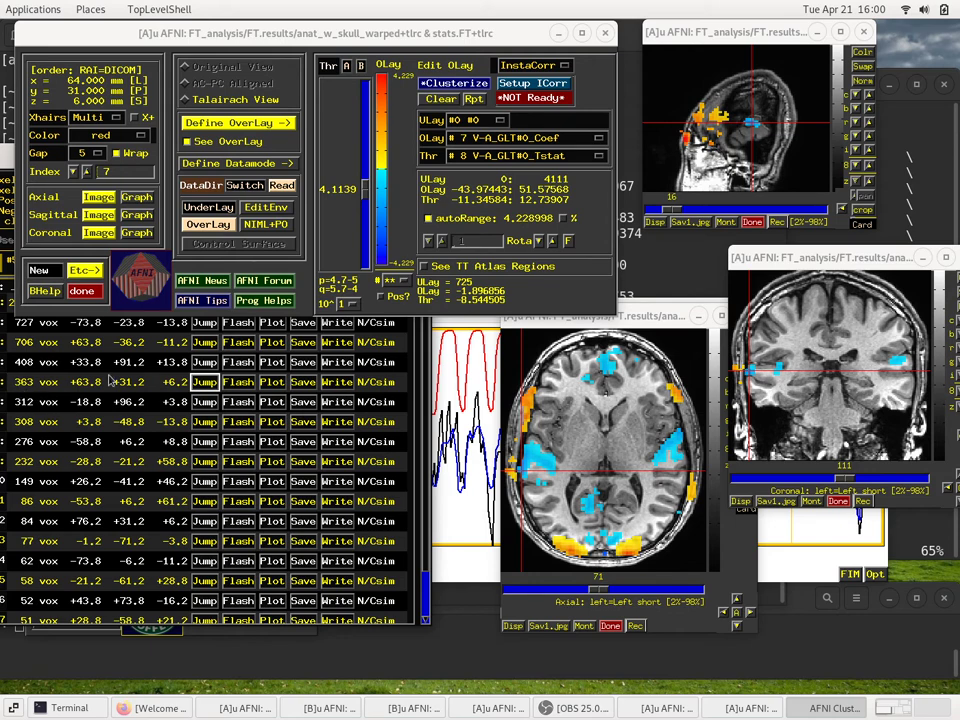
pyautogui.click(210, 388)
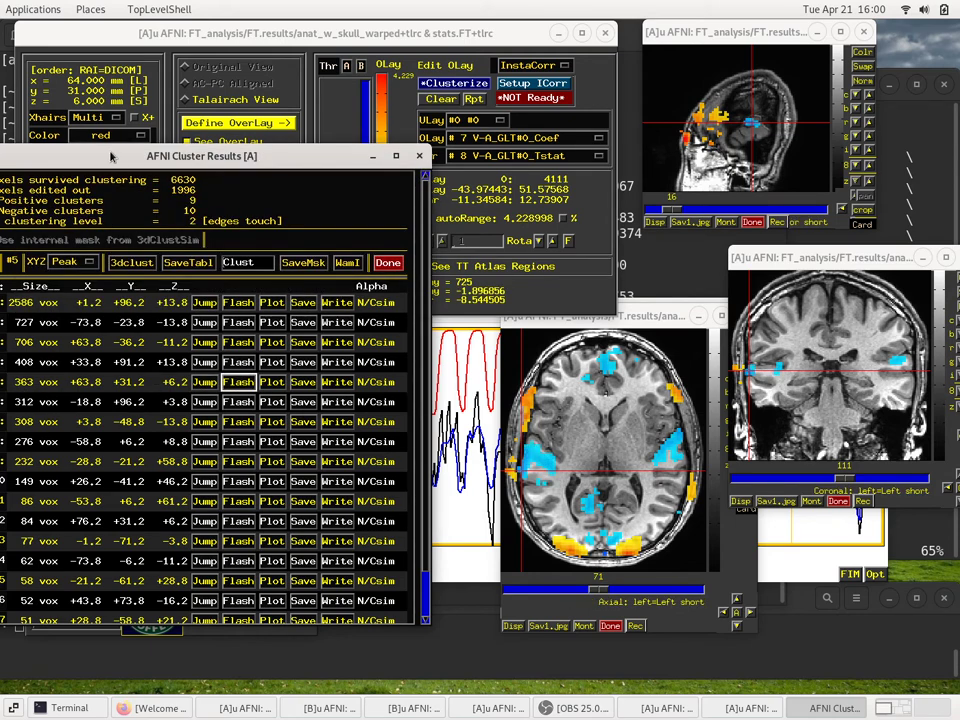
pyautogui.moveTo(118, 156); pyautogui.dragTo(143, 147)
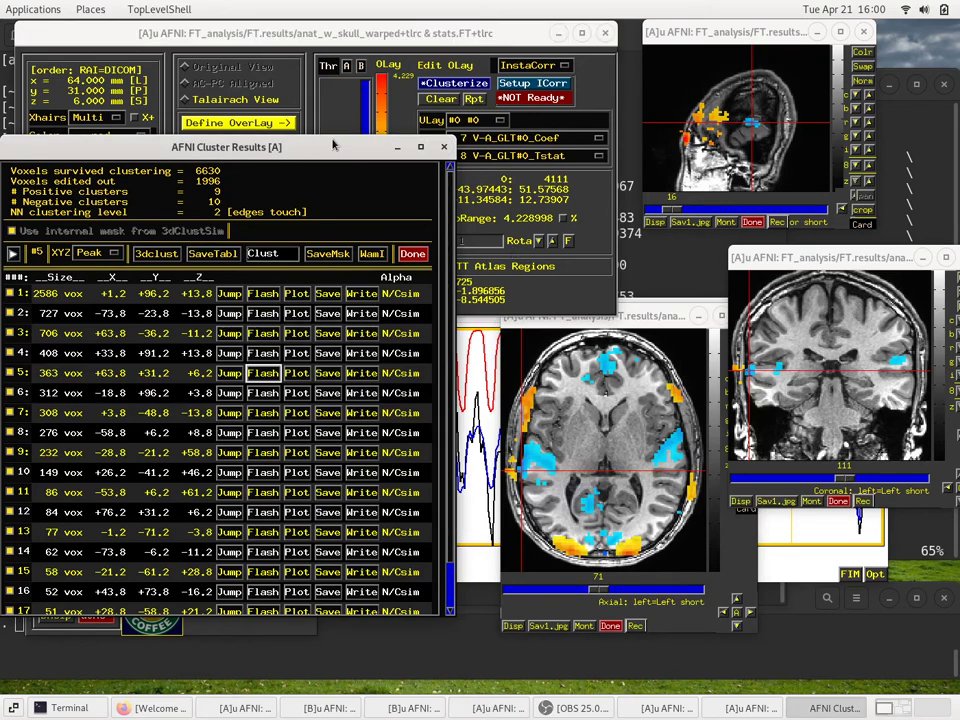
pyautogui.moveTo(333, 146); pyautogui.dragTo(348, 180)
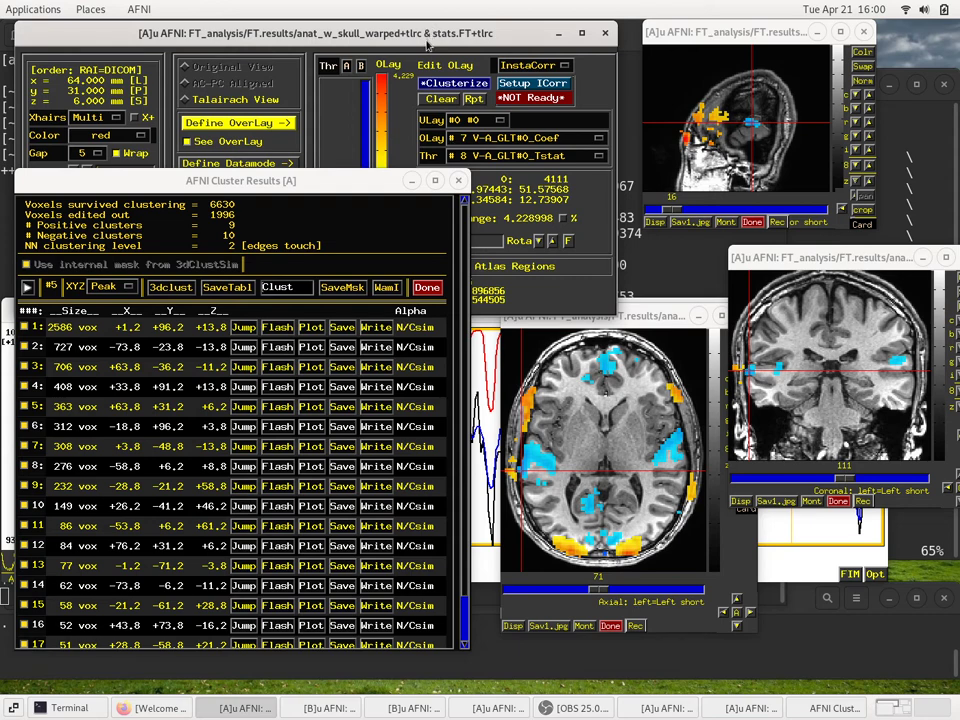
# Step: Keep the cluster coordinate type on Peak and raise the main [A] controller
pyautogui.click(108, 287)
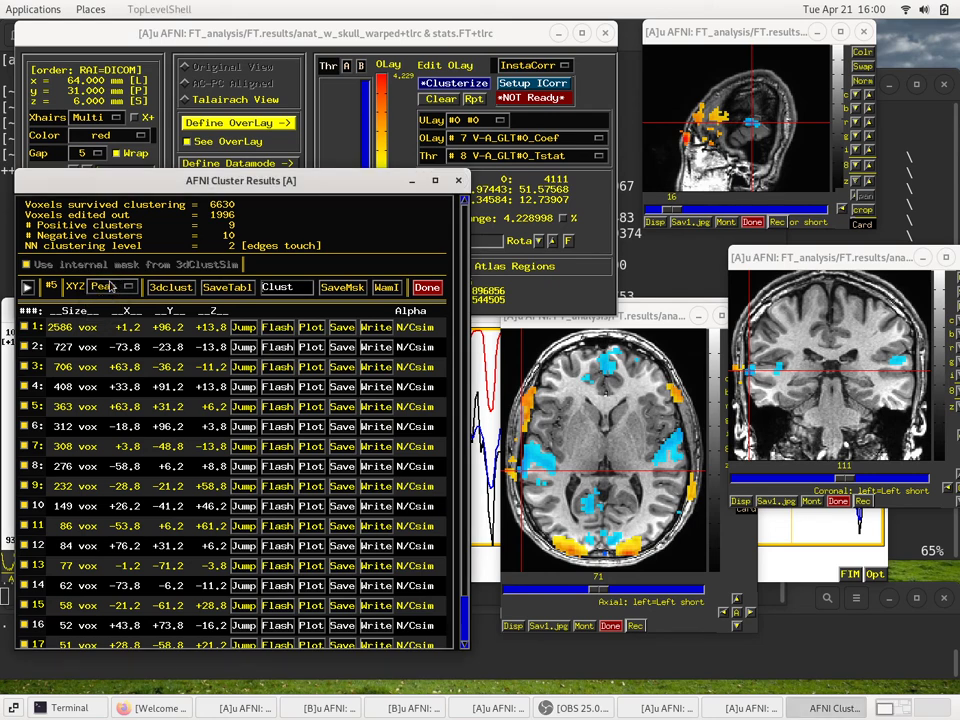
pyautogui.click(398, 42)
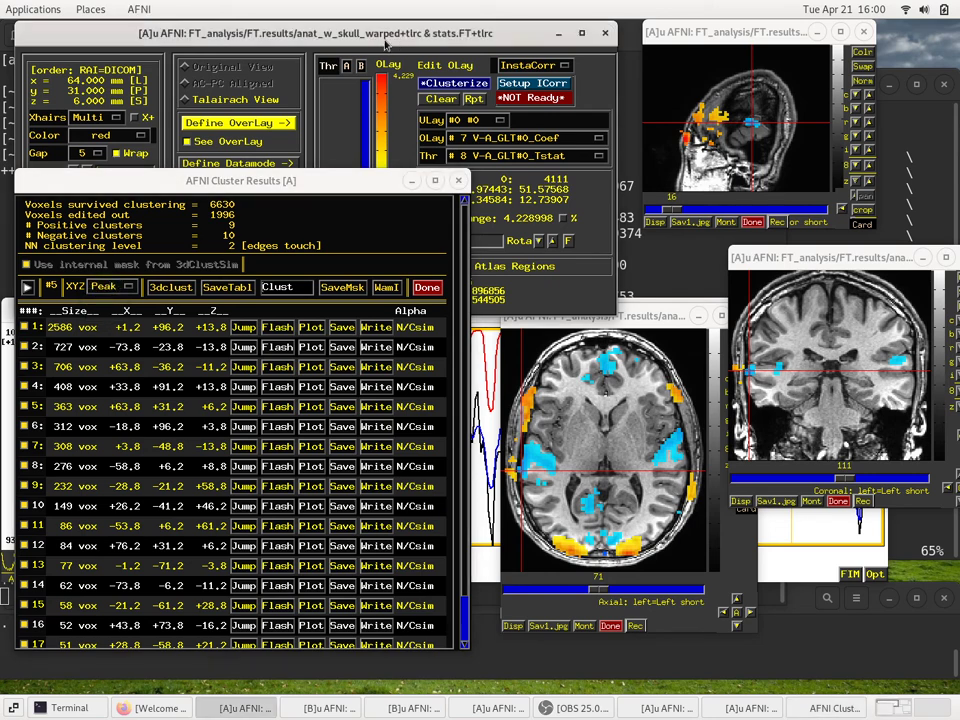
pyautogui.click(290, 33)
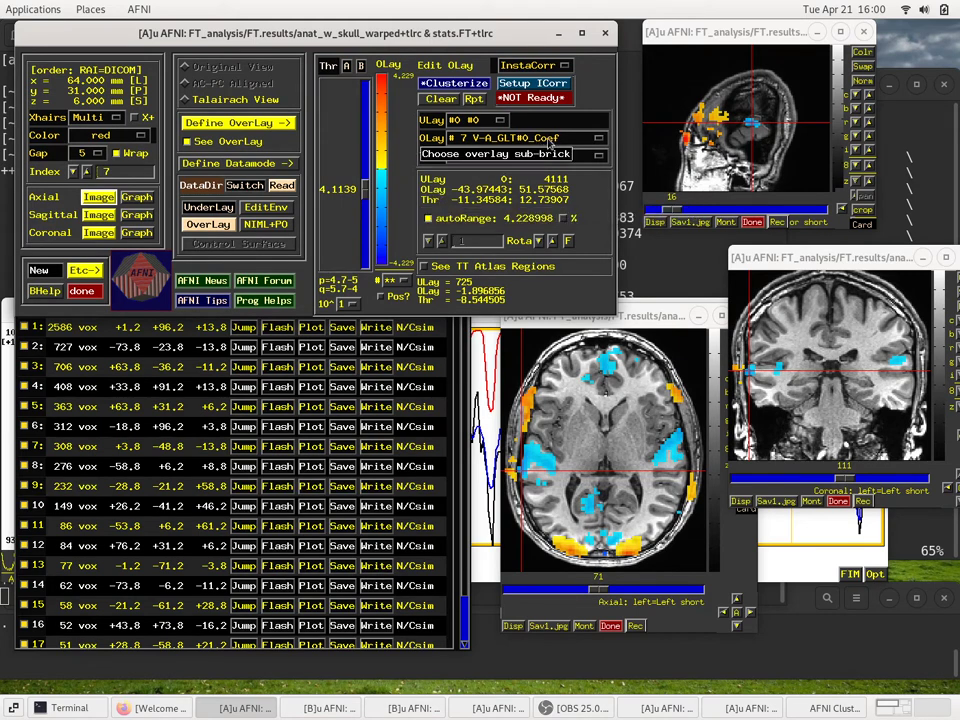
# Step: Show #8 V-A_GLT#0_Tstat as the overlay with a fixed range of 12, and jump to cluster 5's peak
pyautogui.click(549, 139)
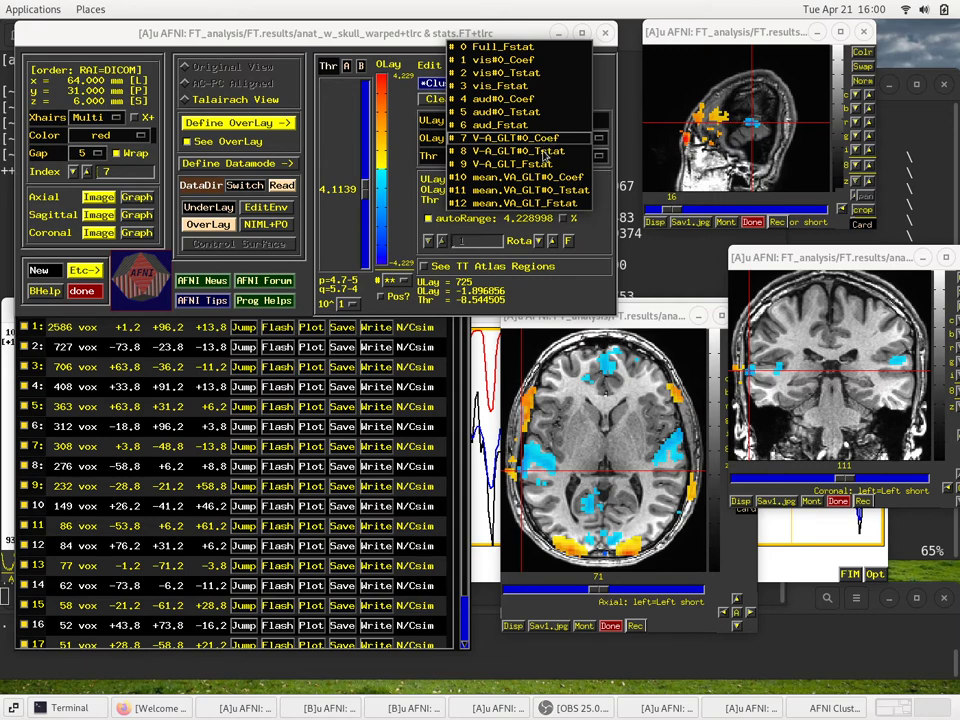
pyautogui.click(544, 151)
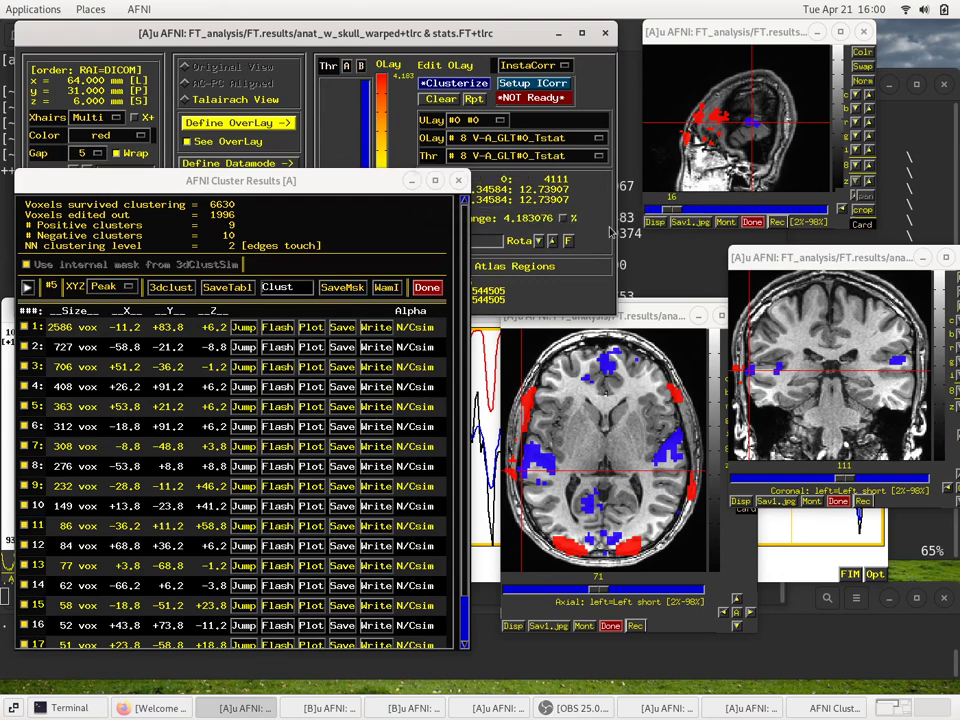
pyautogui.click(466, 227)
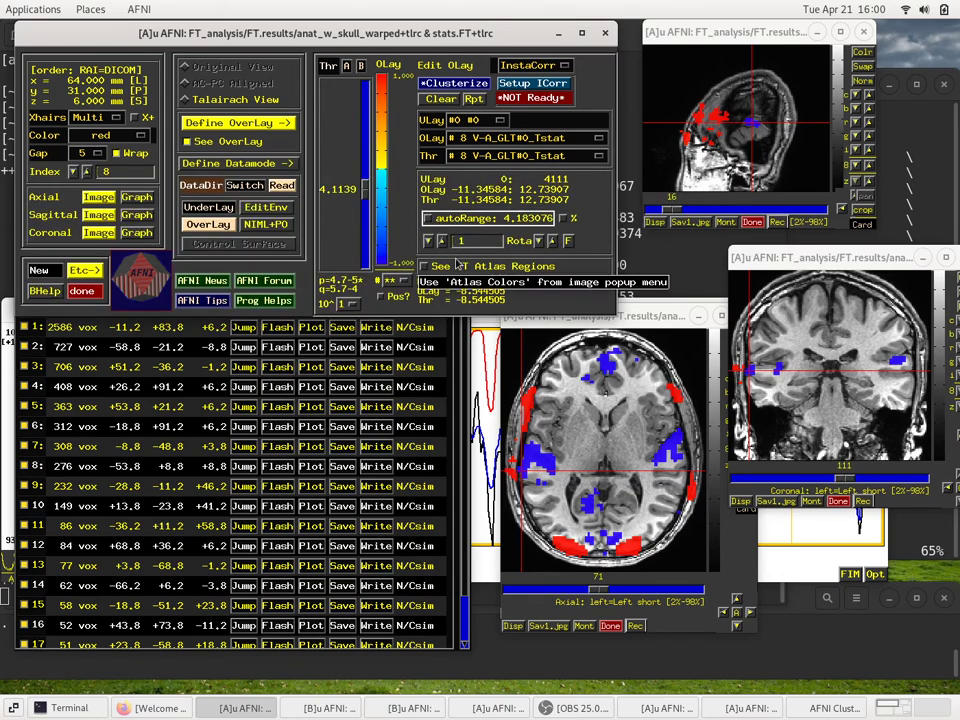
pyautogui.click(428, 218)
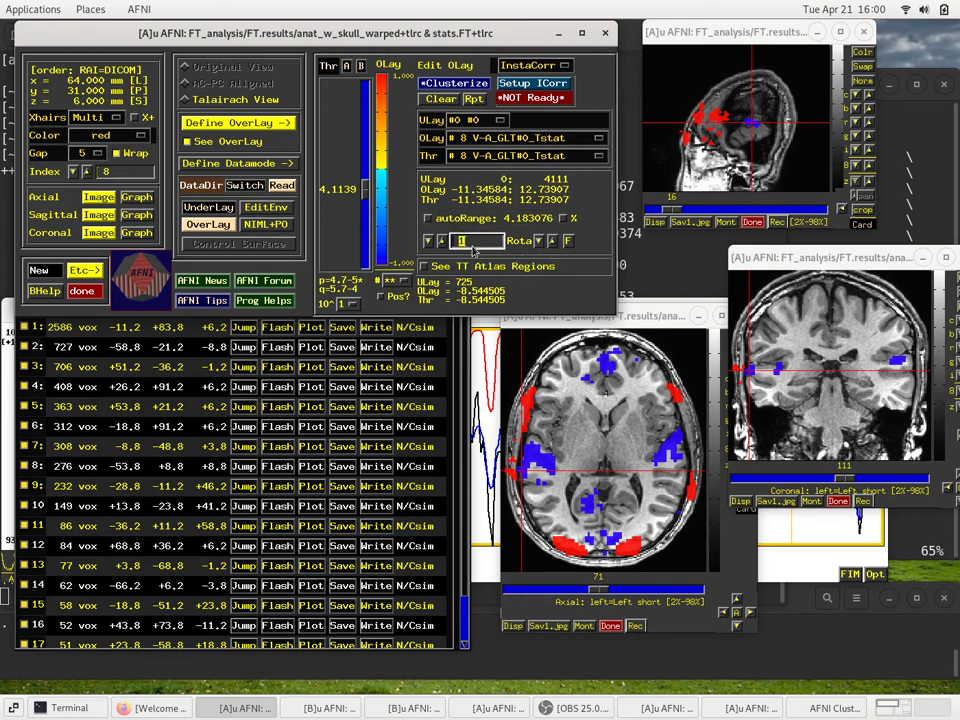
pyautogui.write('12')
pyautogui.press('Return')
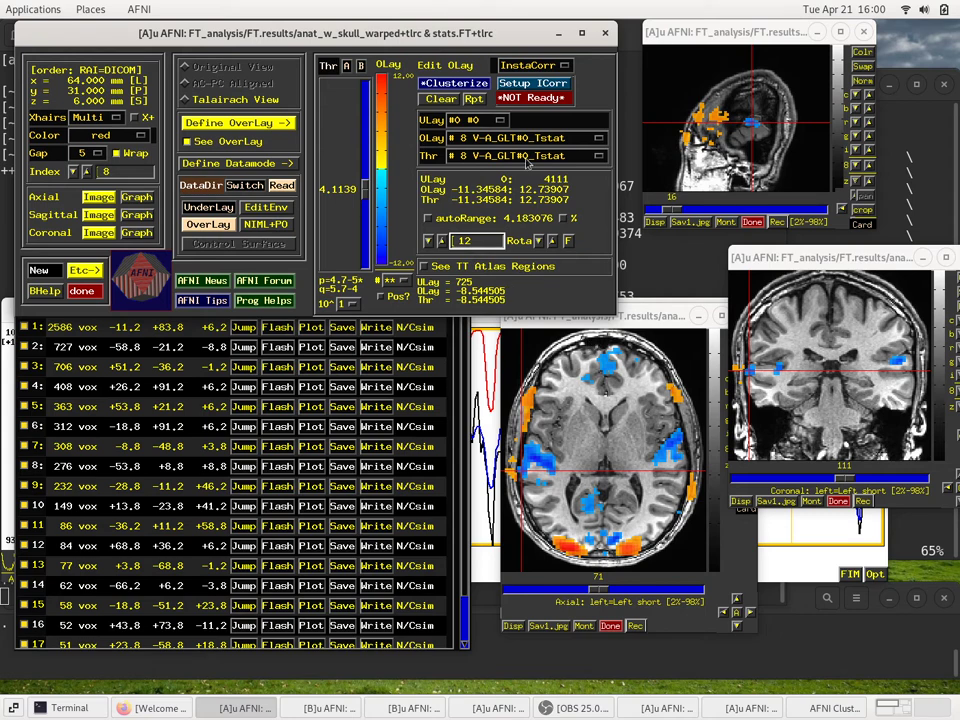
pyautogui.click(193, 331)
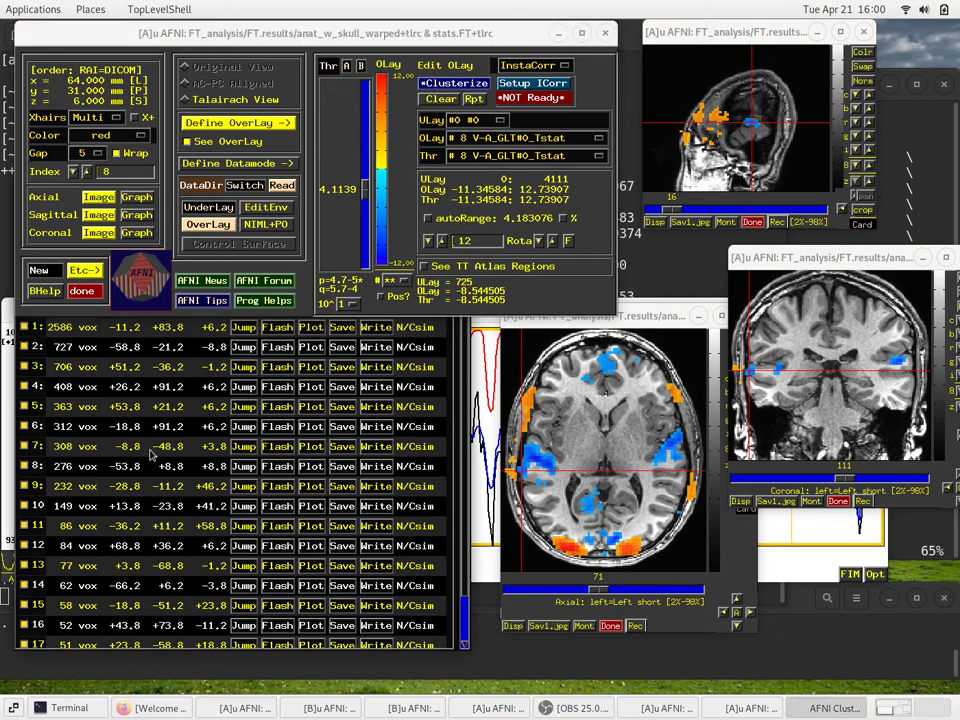
pyautogui.click(243, 407)
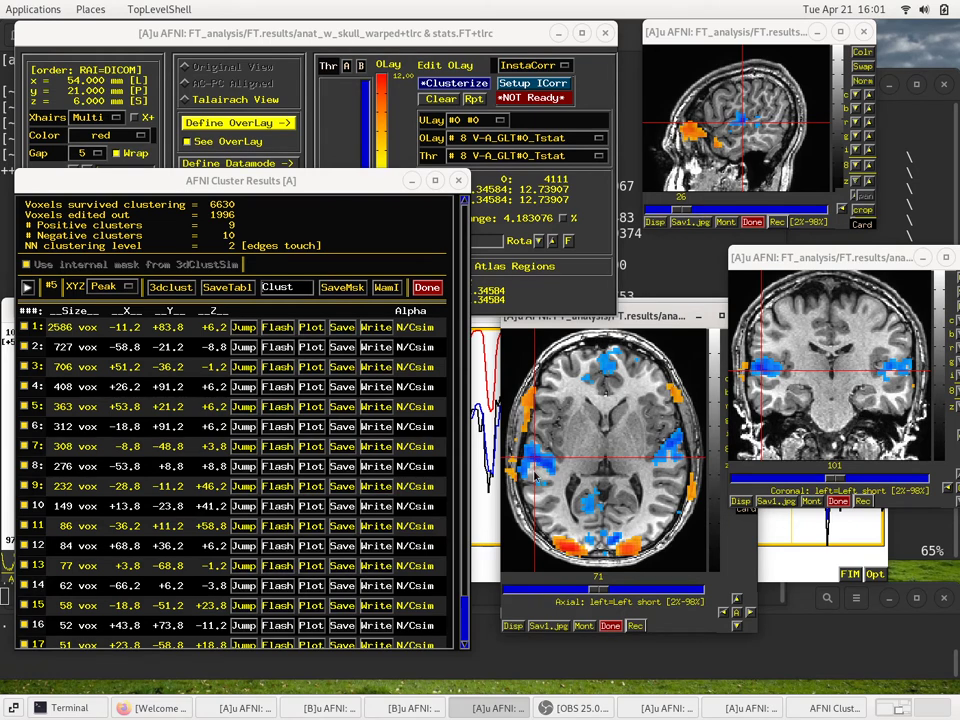
# Step: Switch the overlay to #7 V-A_GLT#0_Coef and jump the crosshairs to cluster 5 at 64, 31, 6 mm
pyautogui.click(522, 297)
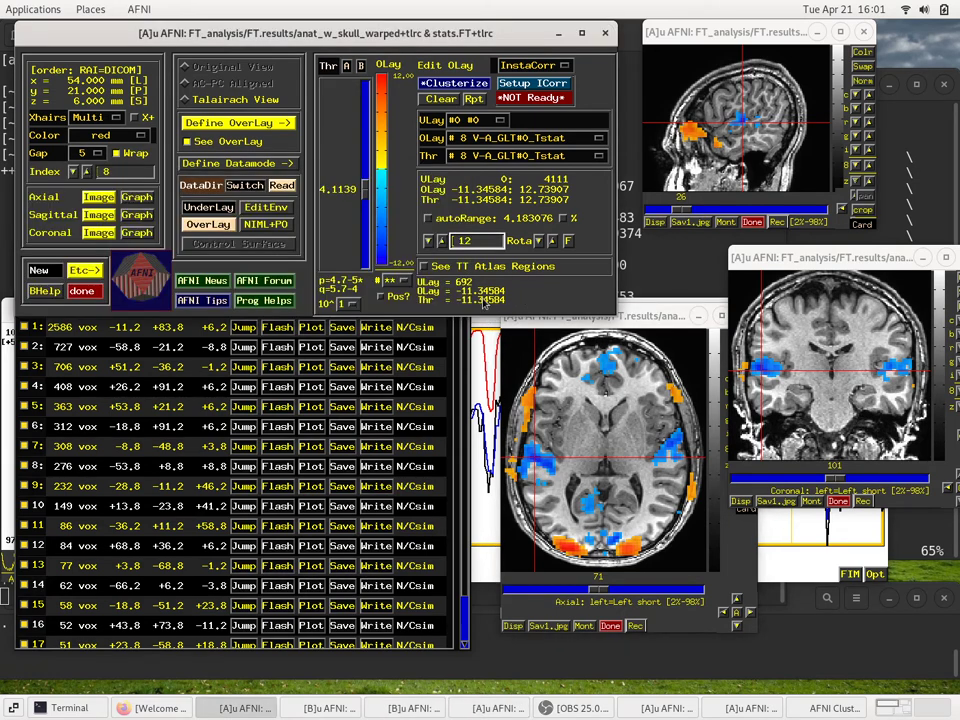
pyautogui.click(463, 383)
pyautogui.moveTo(378, 189); pyautogui.dragTo(357, 201)
pyautogui.click(485, 137)
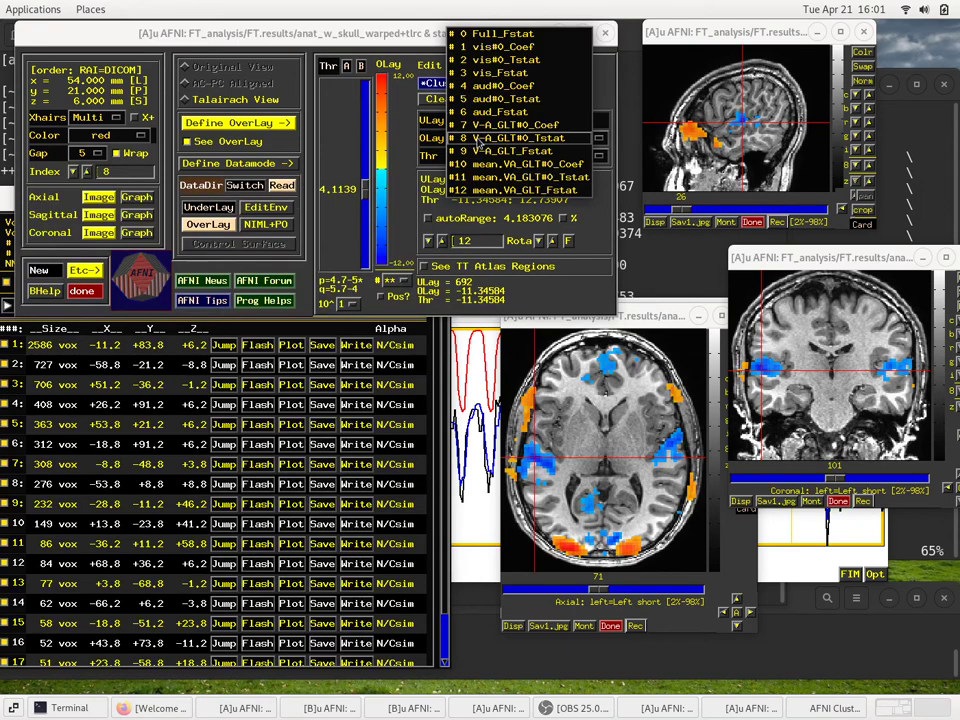
pyautogui.click(495, 126)
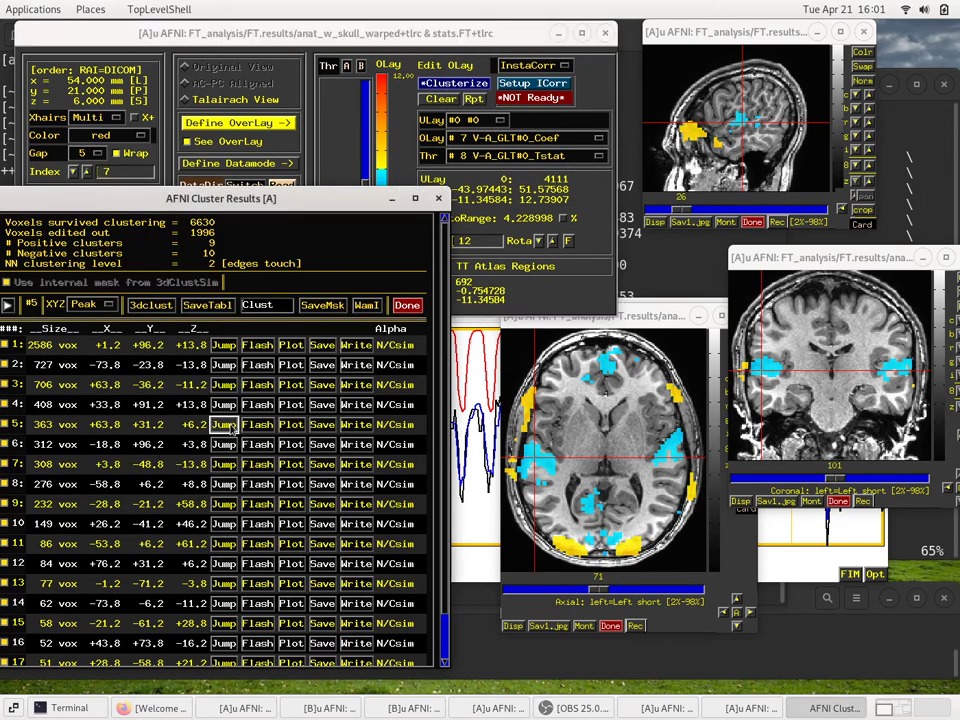
pyautogui.click(223, 424)
pyautogui.click(479, 305)
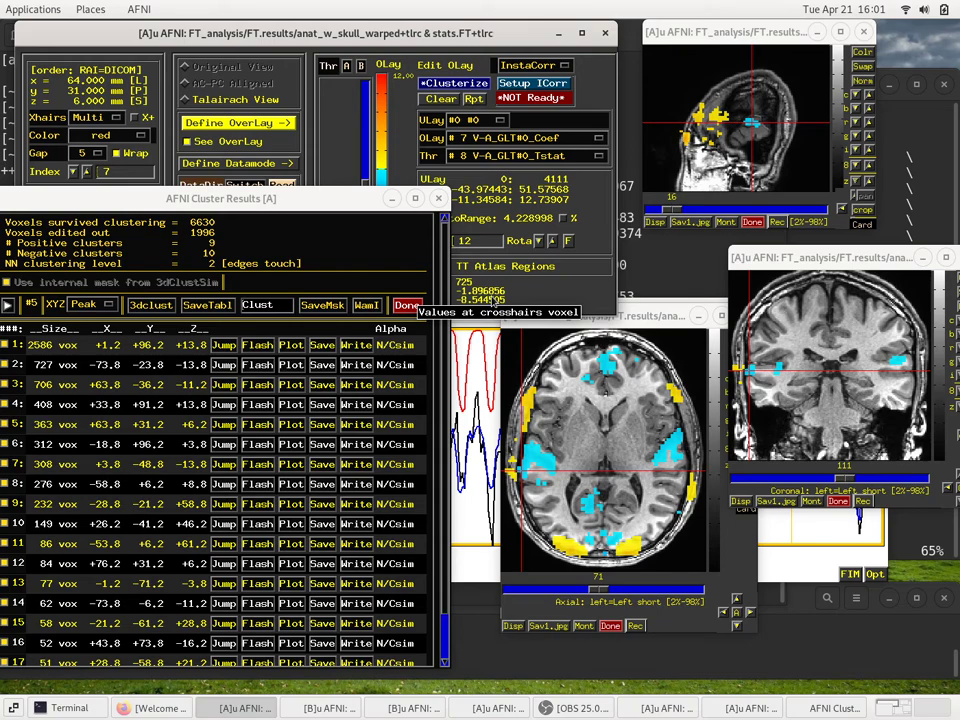
# Step: Move viewer B's graph window up, then raise the Cluster Results table and shift it up and right
pyautogui.click(793, 577)
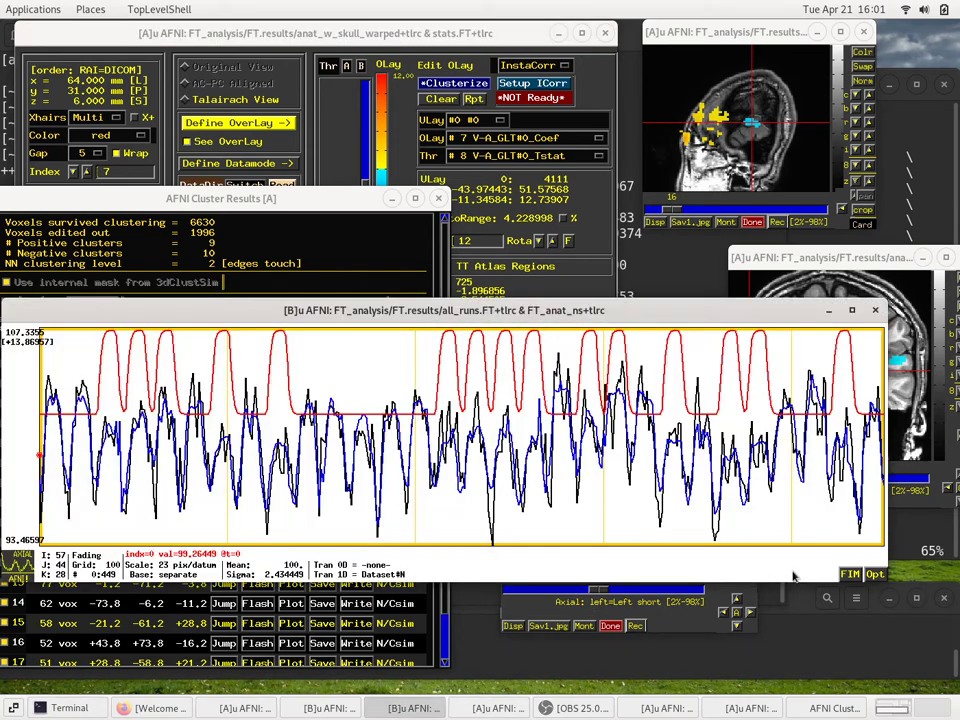
pyautogui.moveTo(492, 310); pyautogui.dragTo(529, 116)
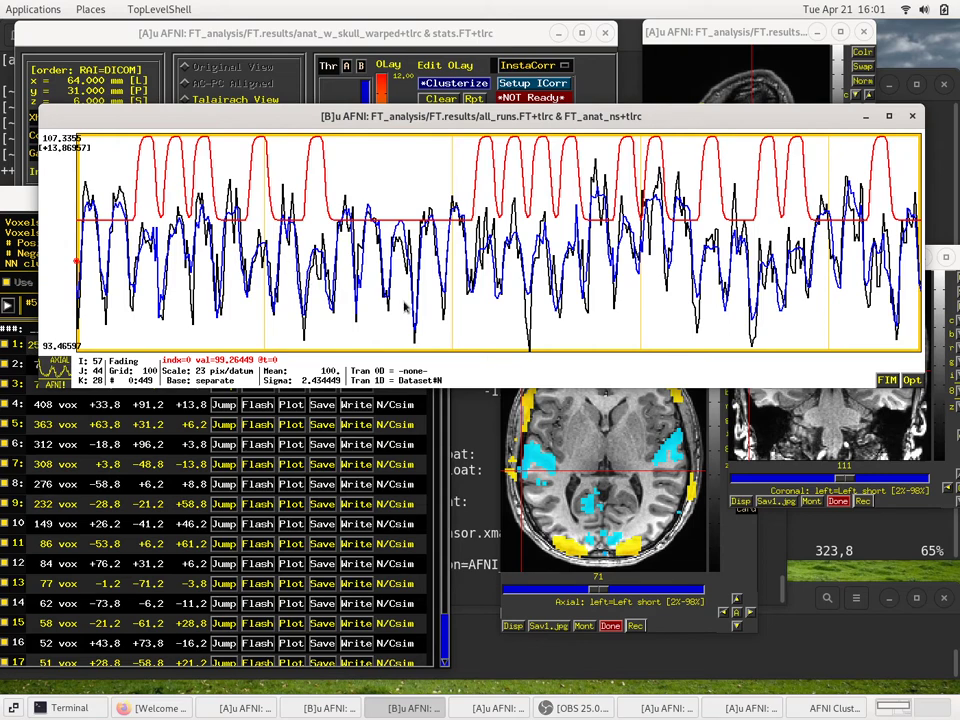
pyautogui.click(283, 33)
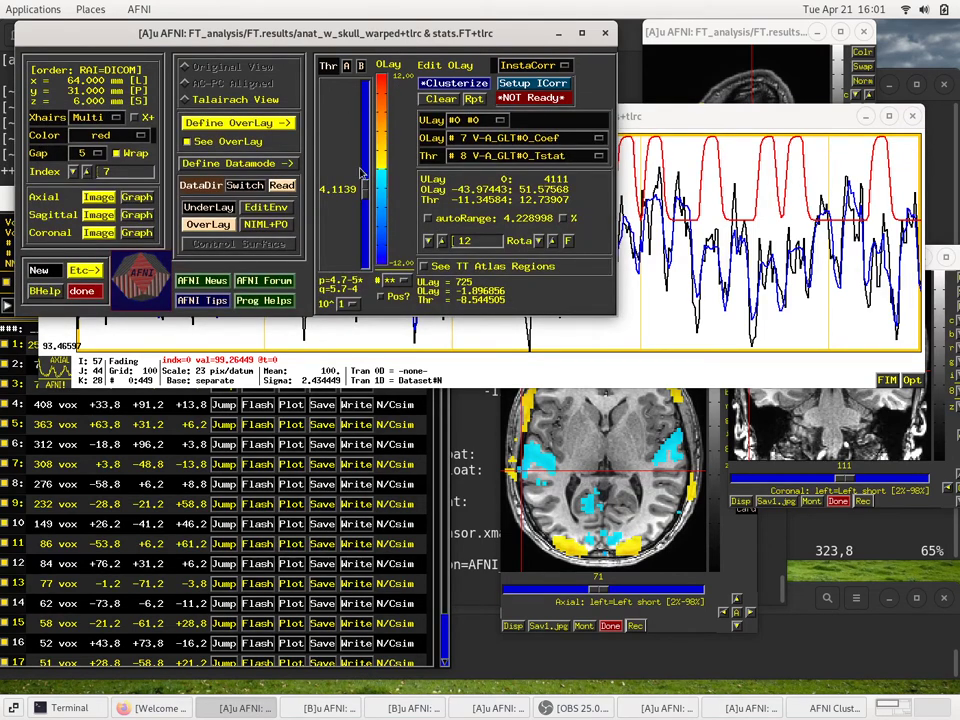
pyautogui.click(450, 495)
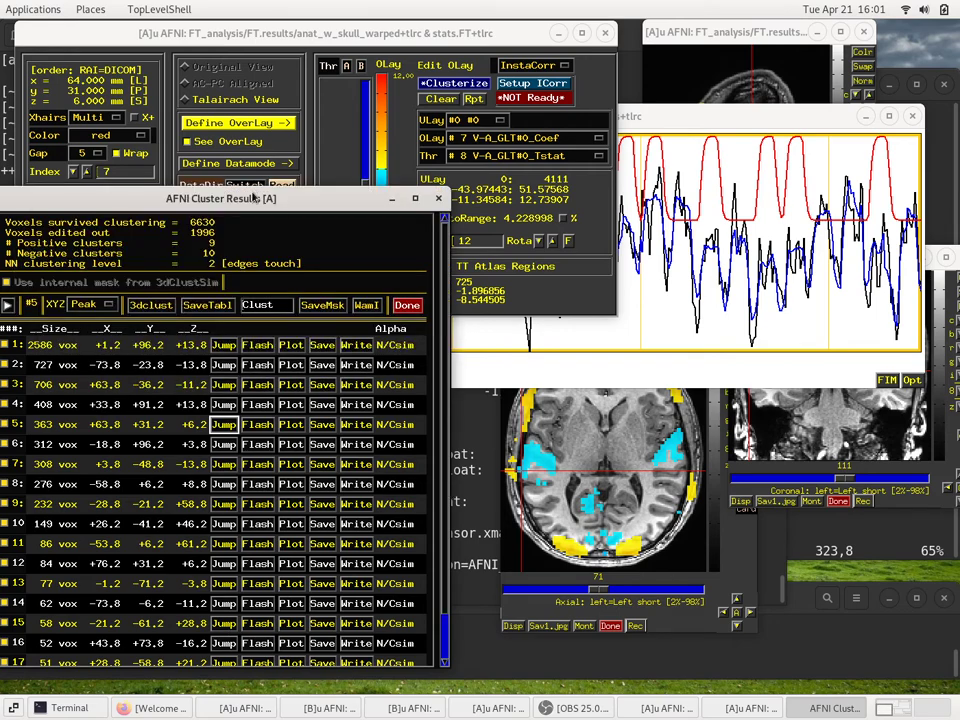
pyautogui.moveTo(252, 191); pyautogui.dragTo(286, 112)
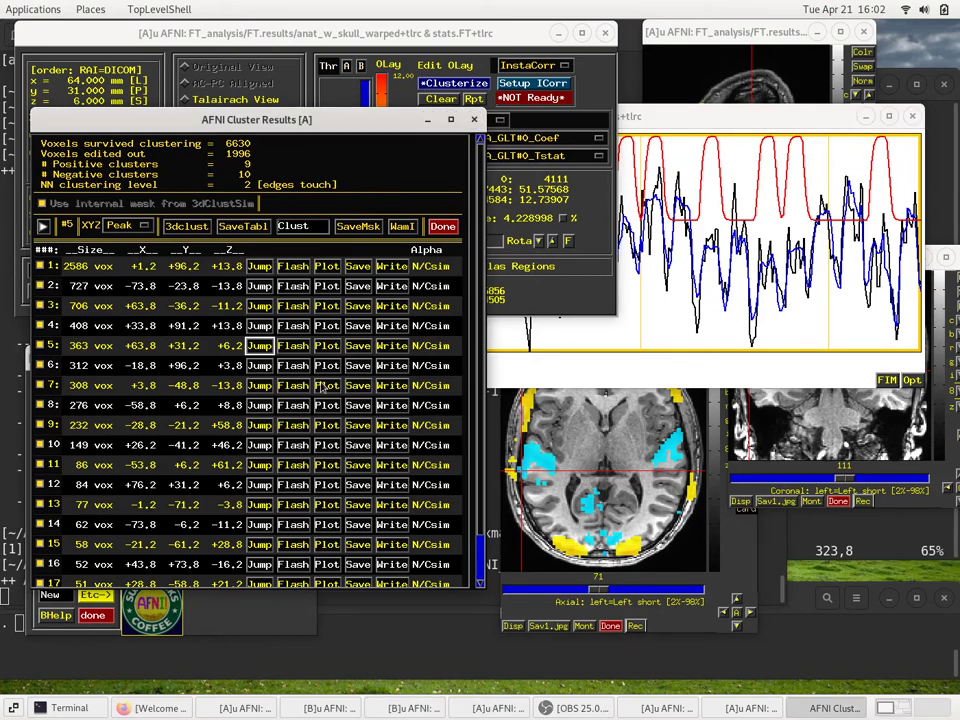
# Step: After the 'Need Aux Dataset' warning, enable Aux row 1 and set it to all_runs.FT
pyautogui.click(327, 345)
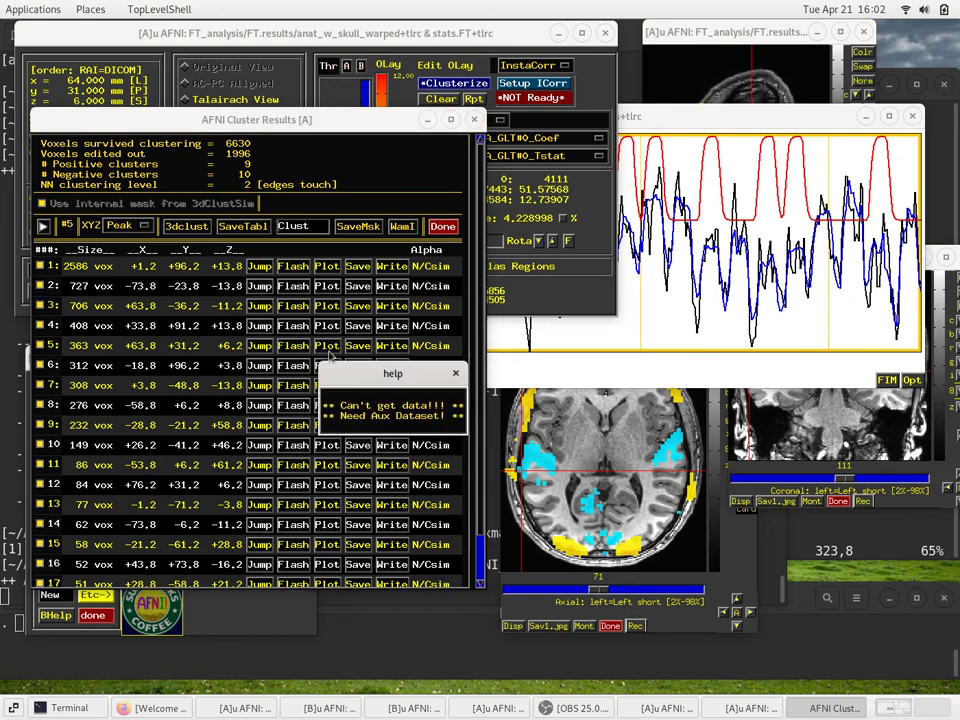
pyautogui.click(420, 424)
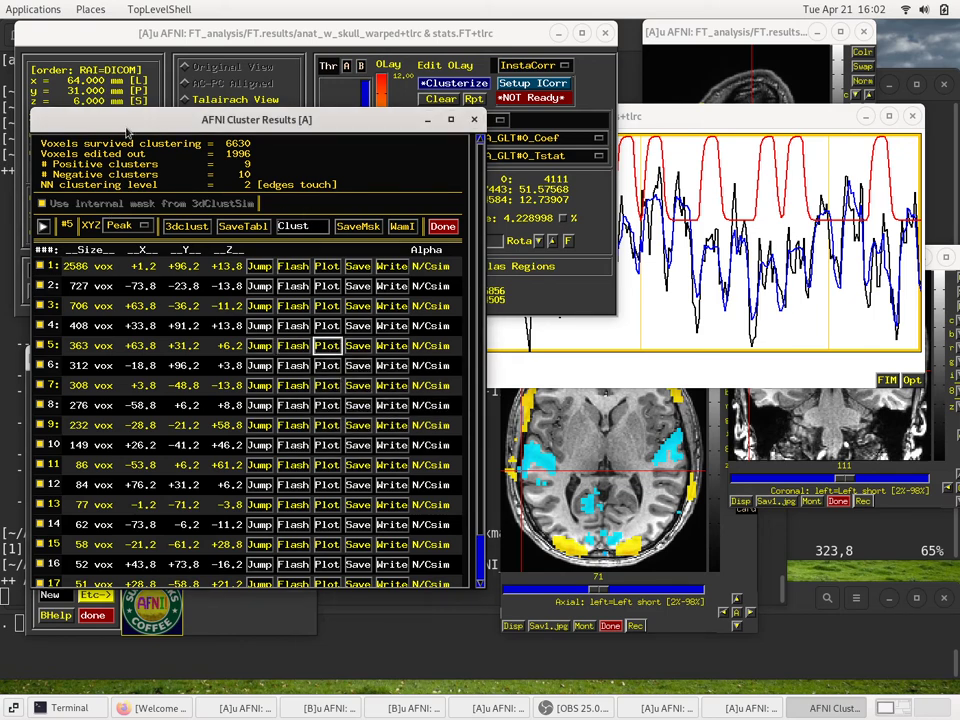
pyautogui.moveTo(127, 128); pyautogui.dragTo(199, 71)
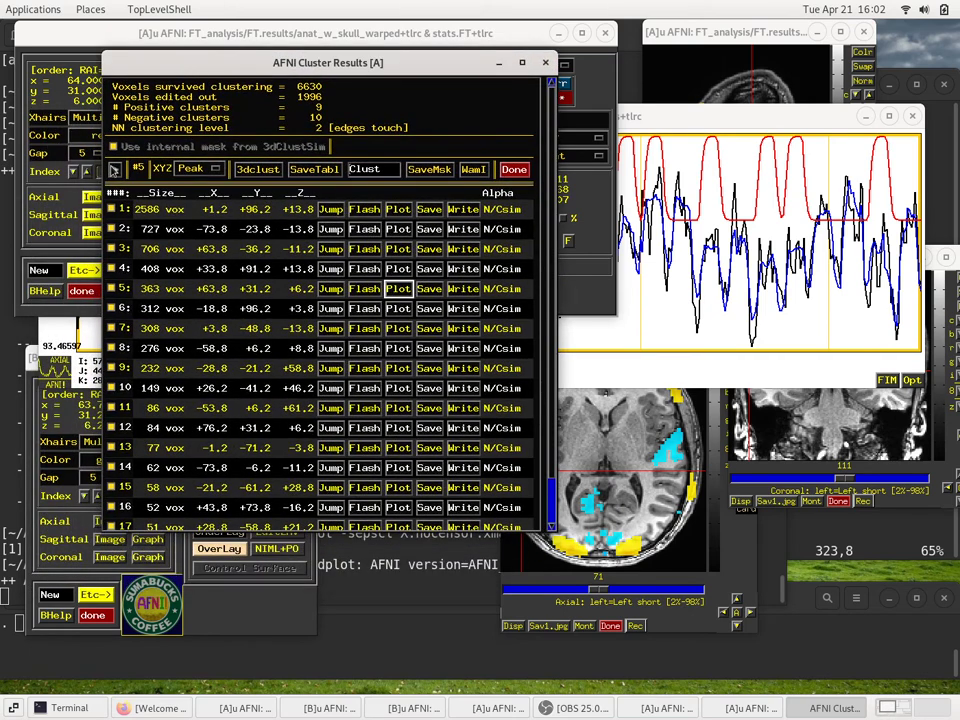
pyautogui.click(115, 170)
pyautogui.click(115, 170)
pyautogui.click(115, 170)
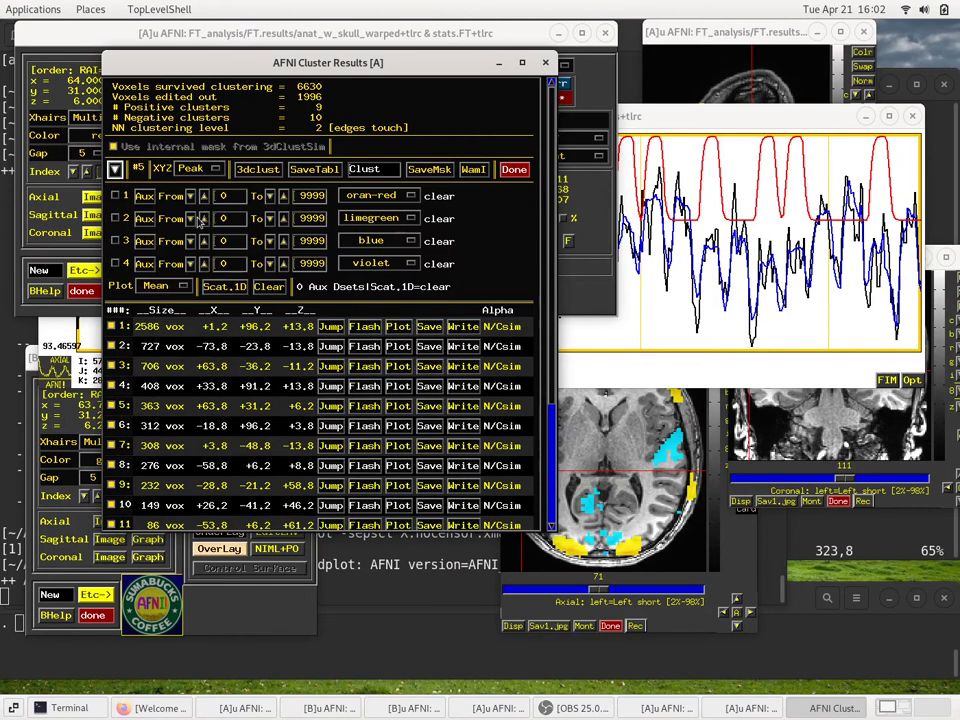
pyautogui.click(118, 196)
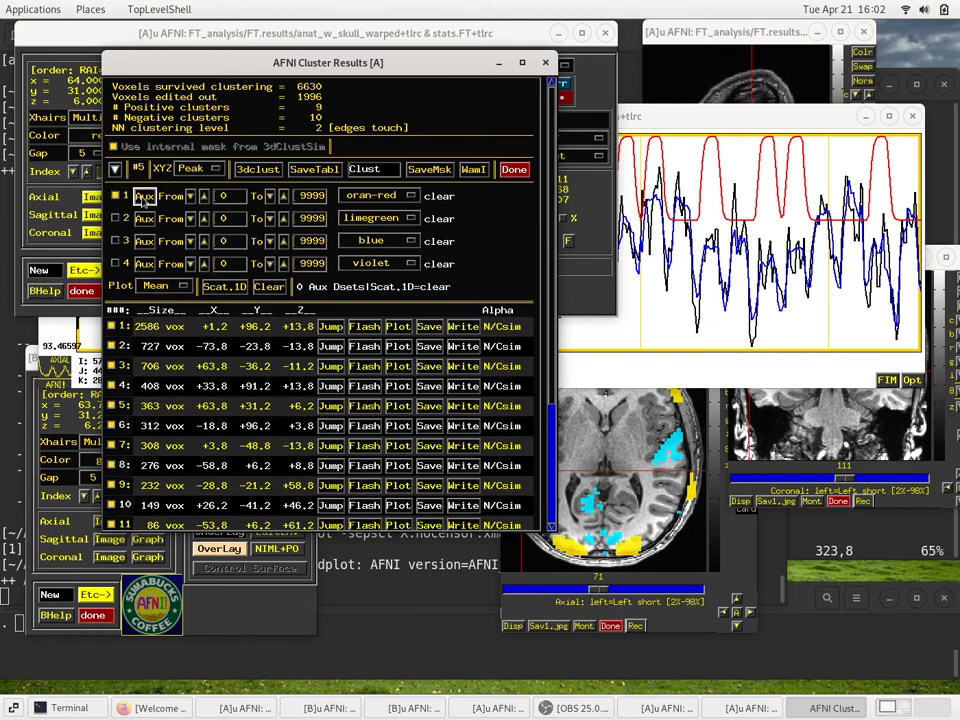
pyautogui.click(142, 197)
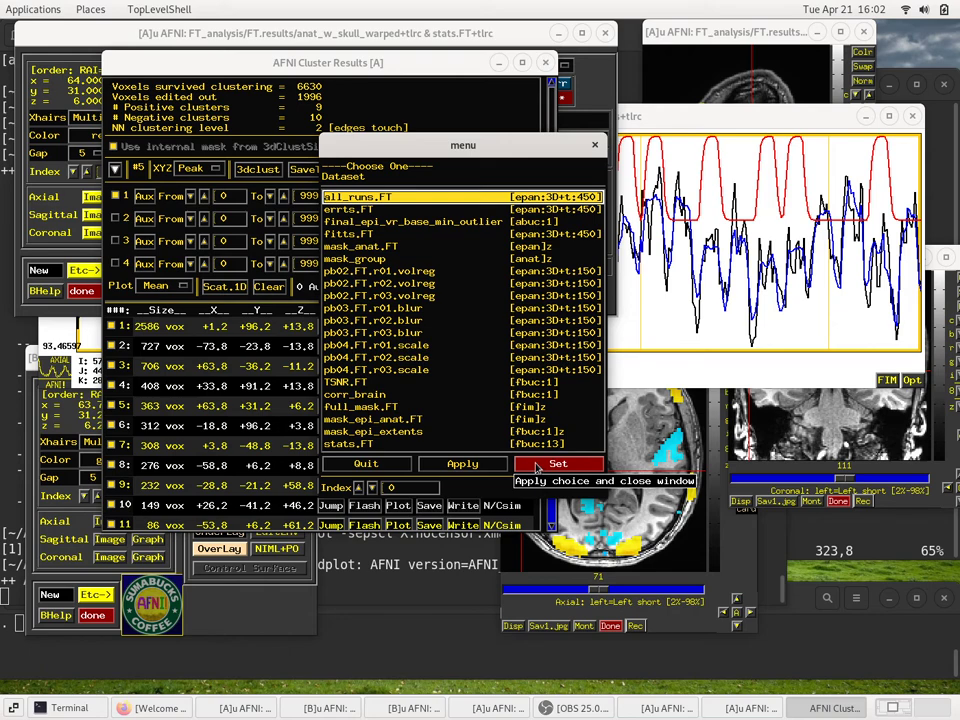
pyautogui.click(537, 467)
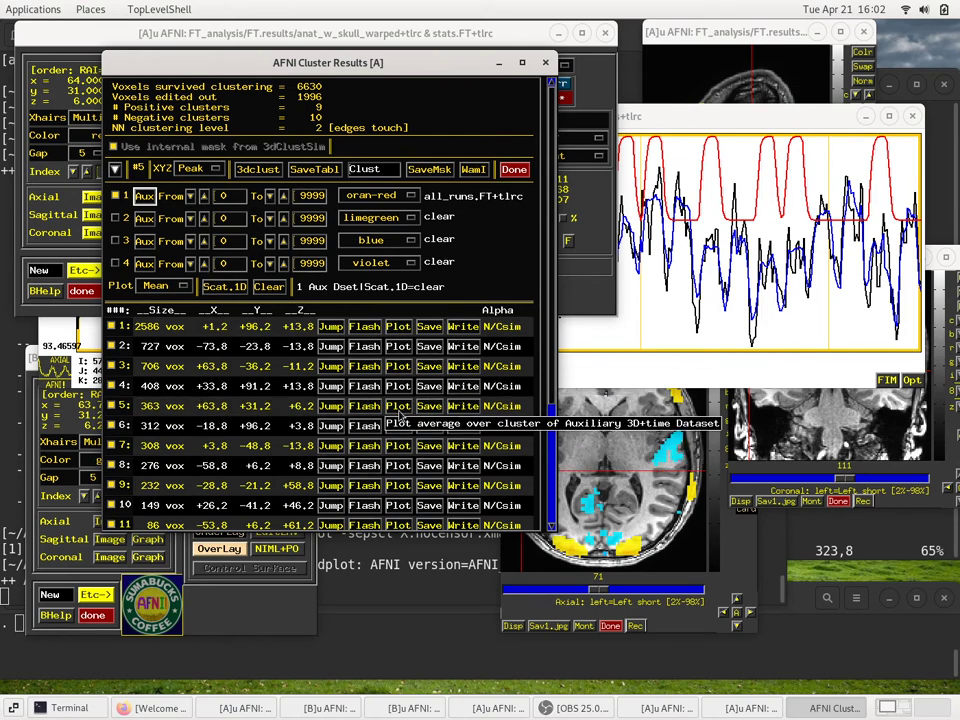
# Step: Plot cluster 5's mean all_runs.FT time series, widen it, and place it beneath the voxel graph
pyautogui.click(115, 169)
pyautogui.click(115, 169)
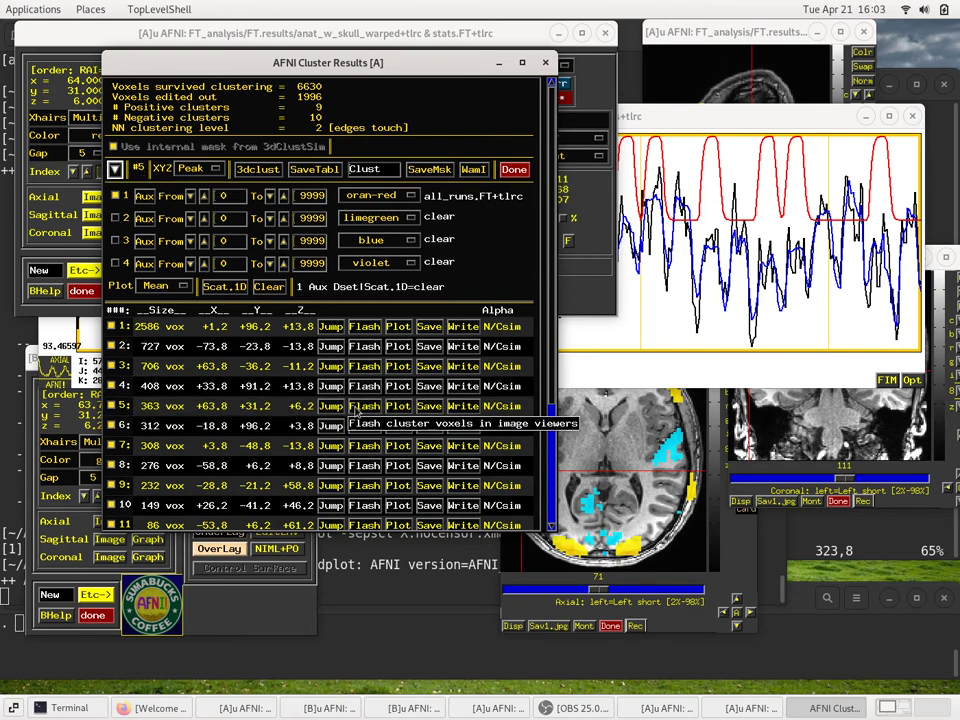
pyautogui.click(398, 406)
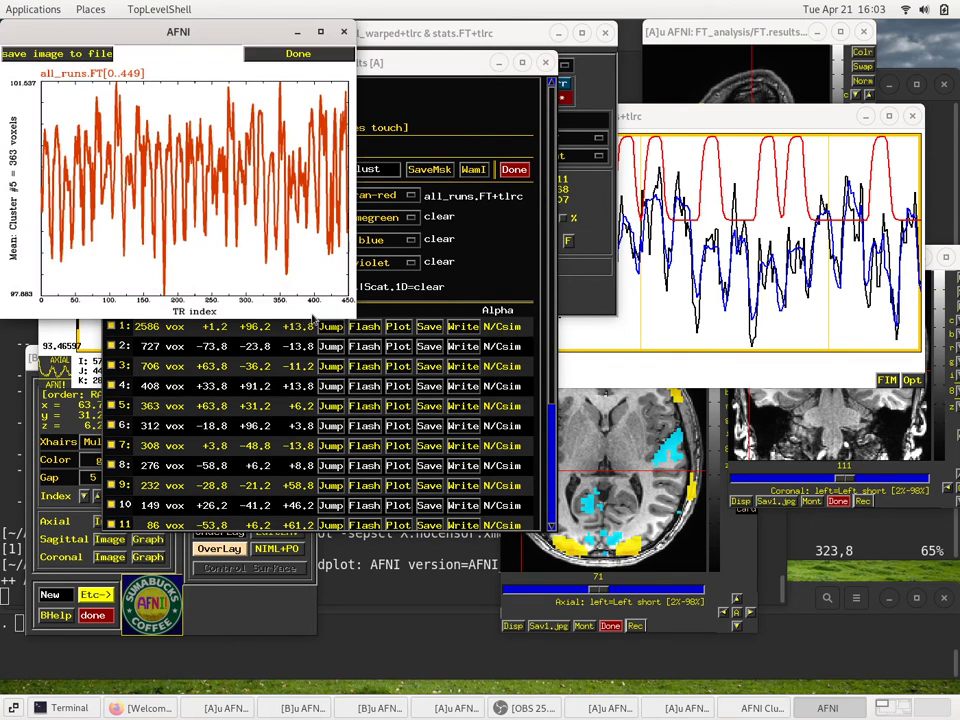
pyautogui.click(372, 334)
pyautogui.moveTo(354, 319); pyautogui.dragTo(940, 287)
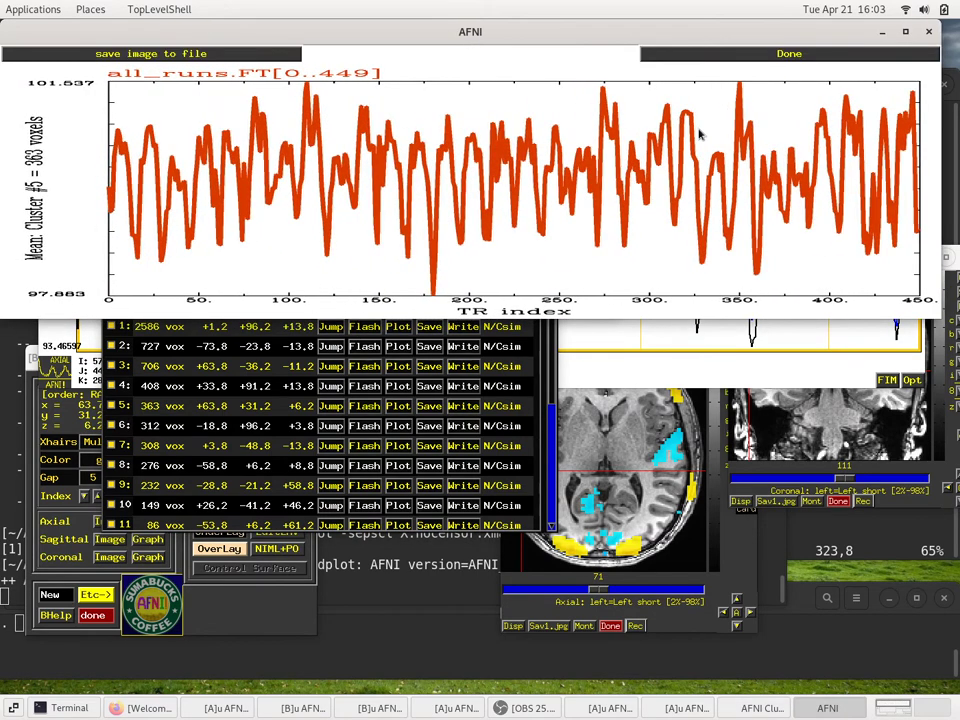
pyautogui.moveTo(616, 27); pyautogui.dragTo(620, 287)
pyautogui.moveTo(687, 120); pyautogui.dragTo(675, 56)
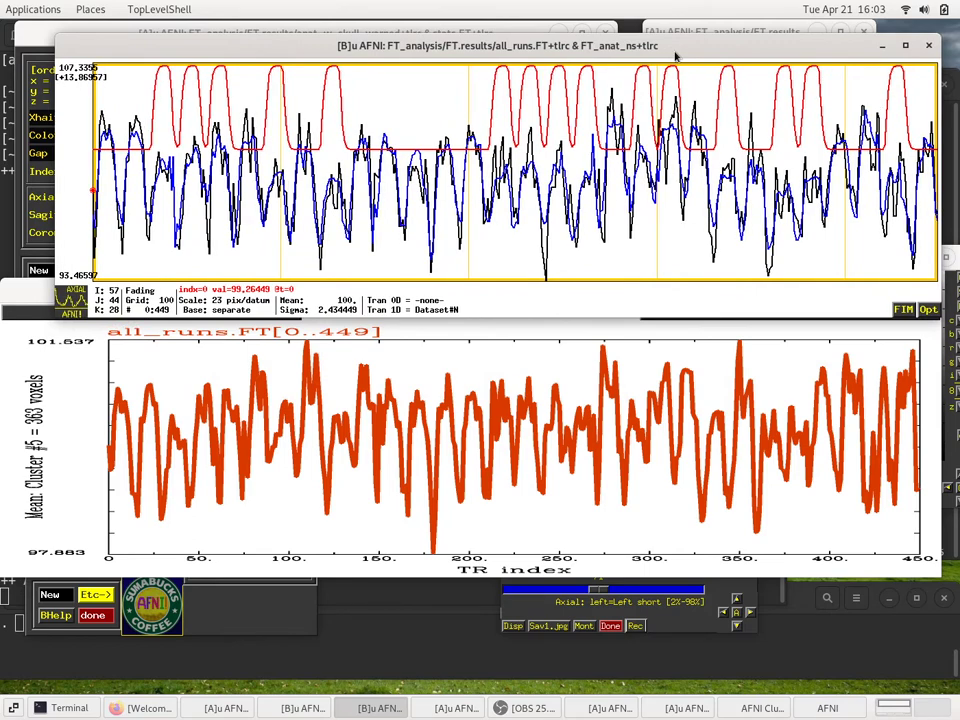